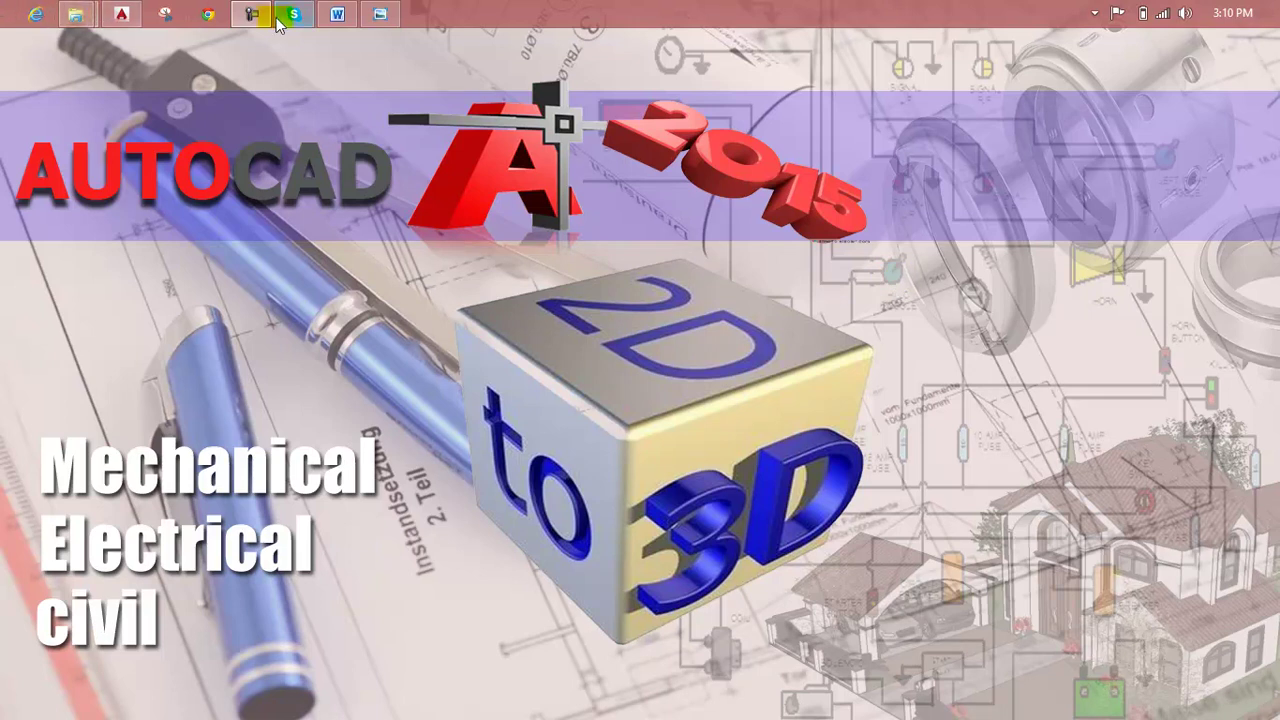
- Bring the Lesson 109 Word notes on the 3D mechanical cutter practical to the front
left_click(338, 14)
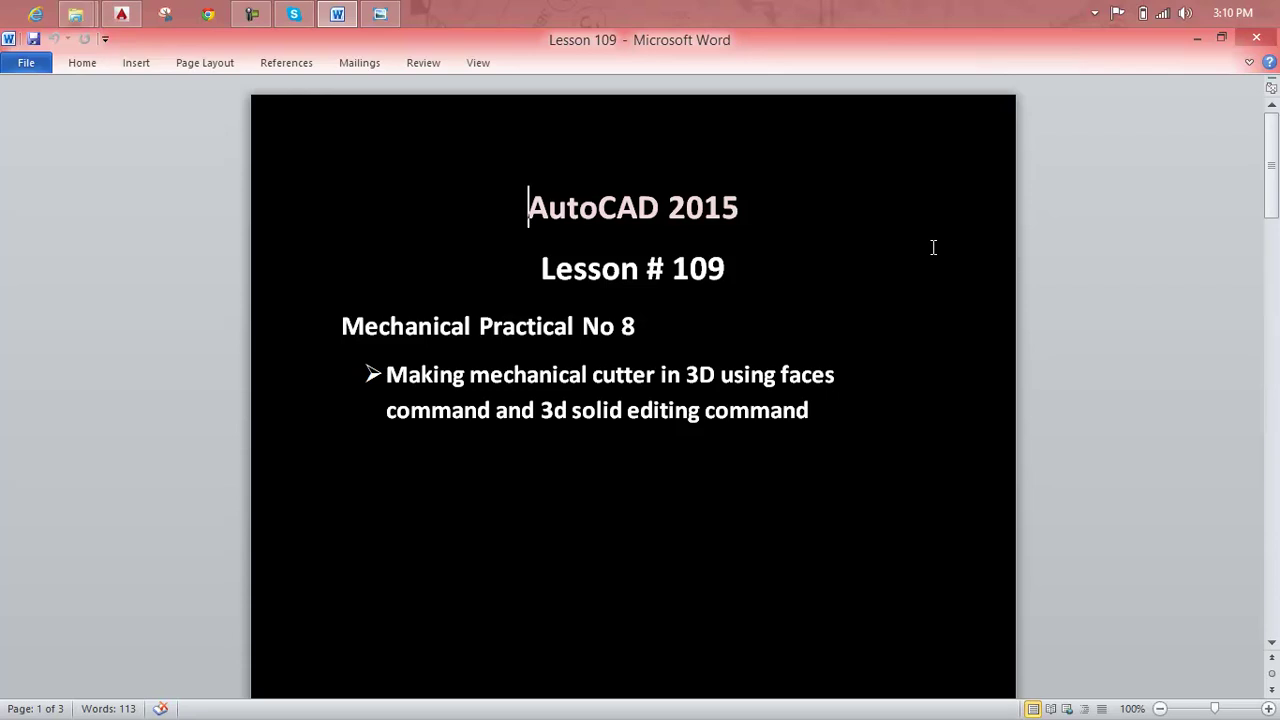
- Zoom into the Cutter Holder reference drawing in Photo Viewer, then return to AutoCAD
left_click(380, 14)
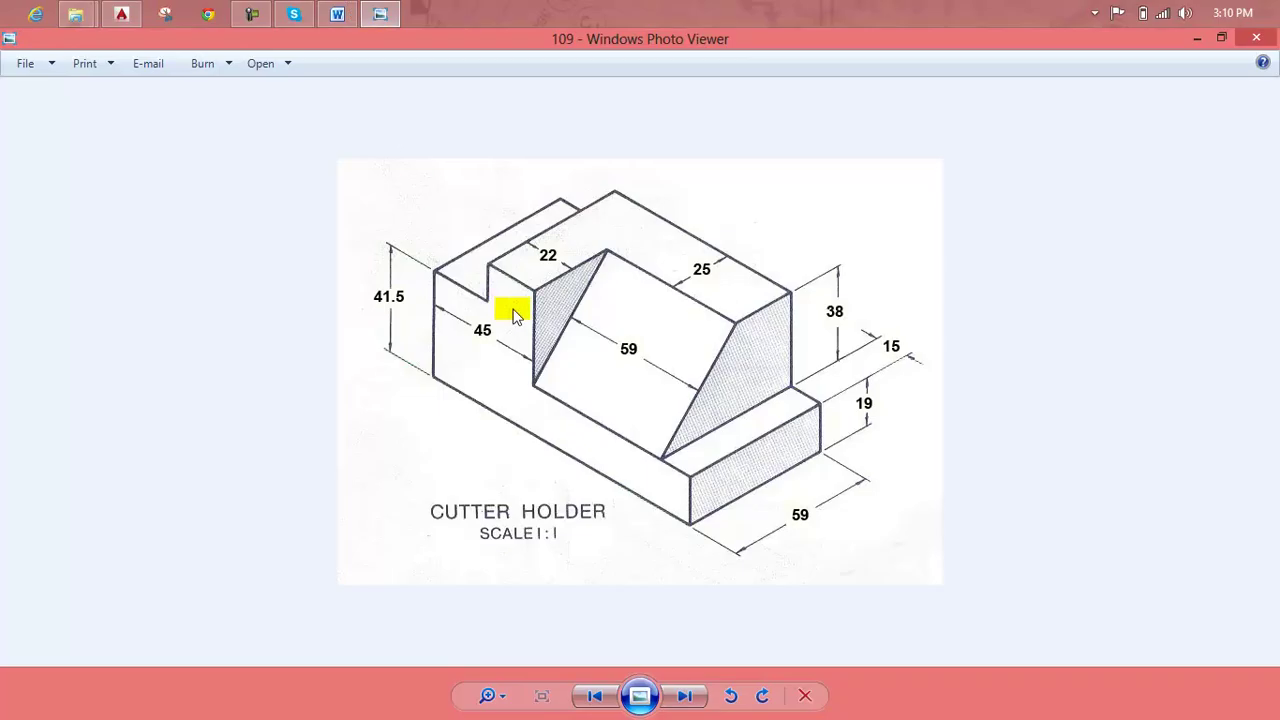
scroll(586, 294, "up", 1)
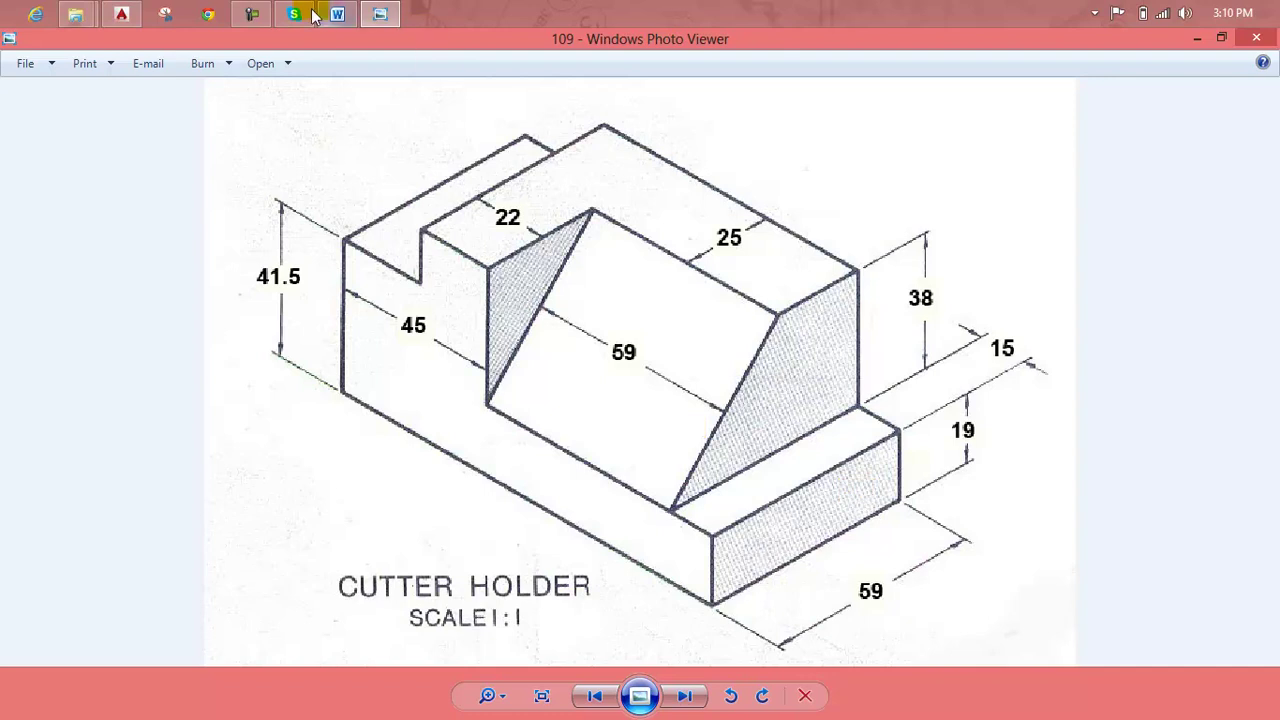
left_click(122, 15)
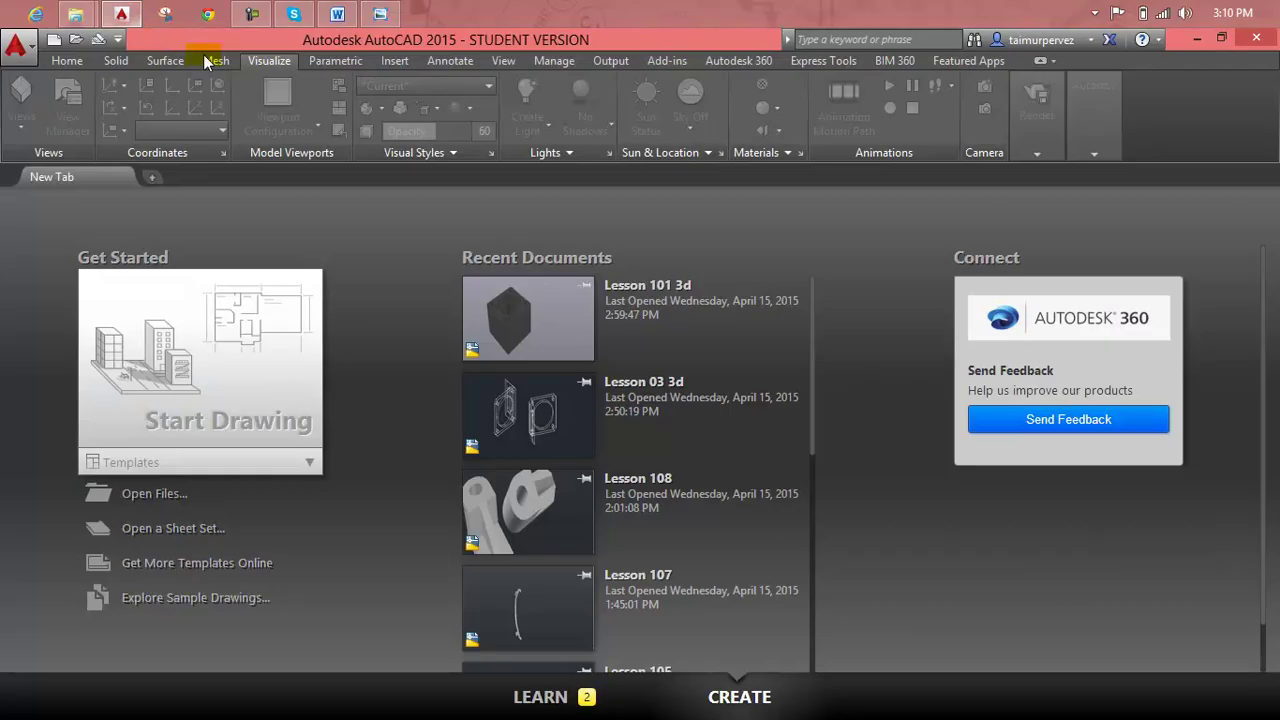
- Start blank Drawing4 from the start page and bring the Cutter Holder reference back up
left_click(224, 372)
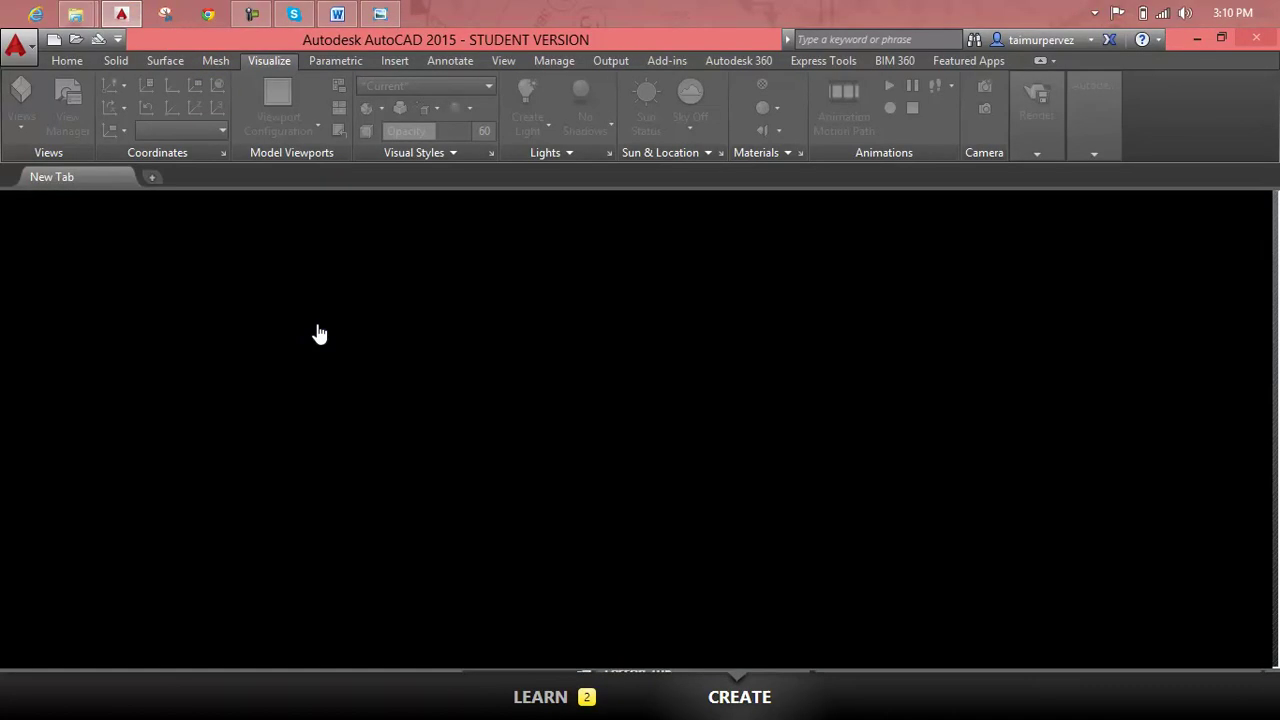
left_click(392, 8)
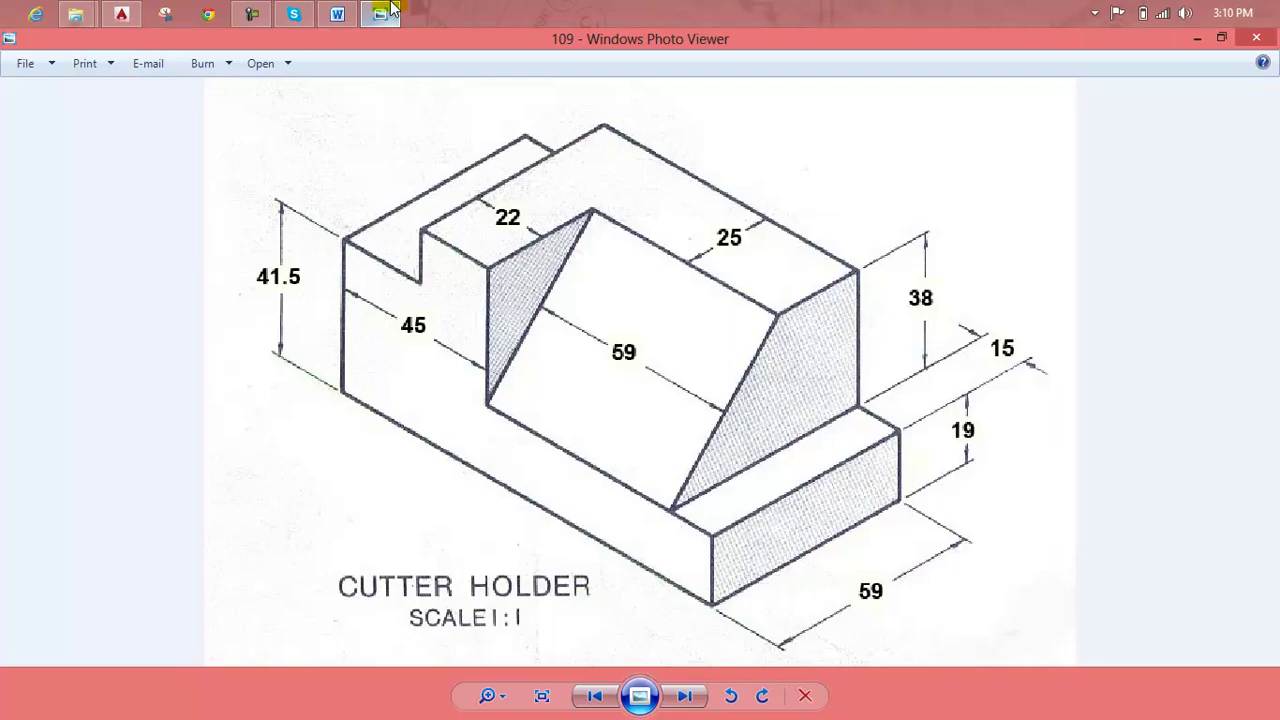
left_click(392, 8)
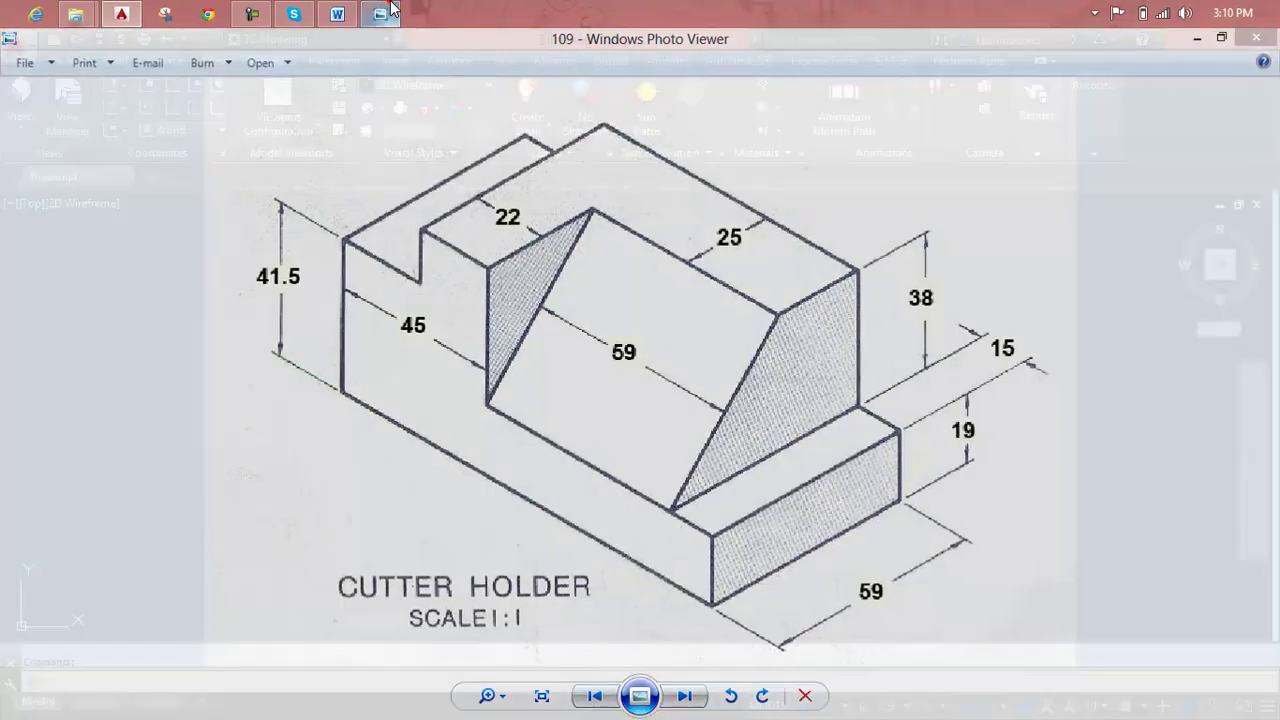
left_click(392, 8)
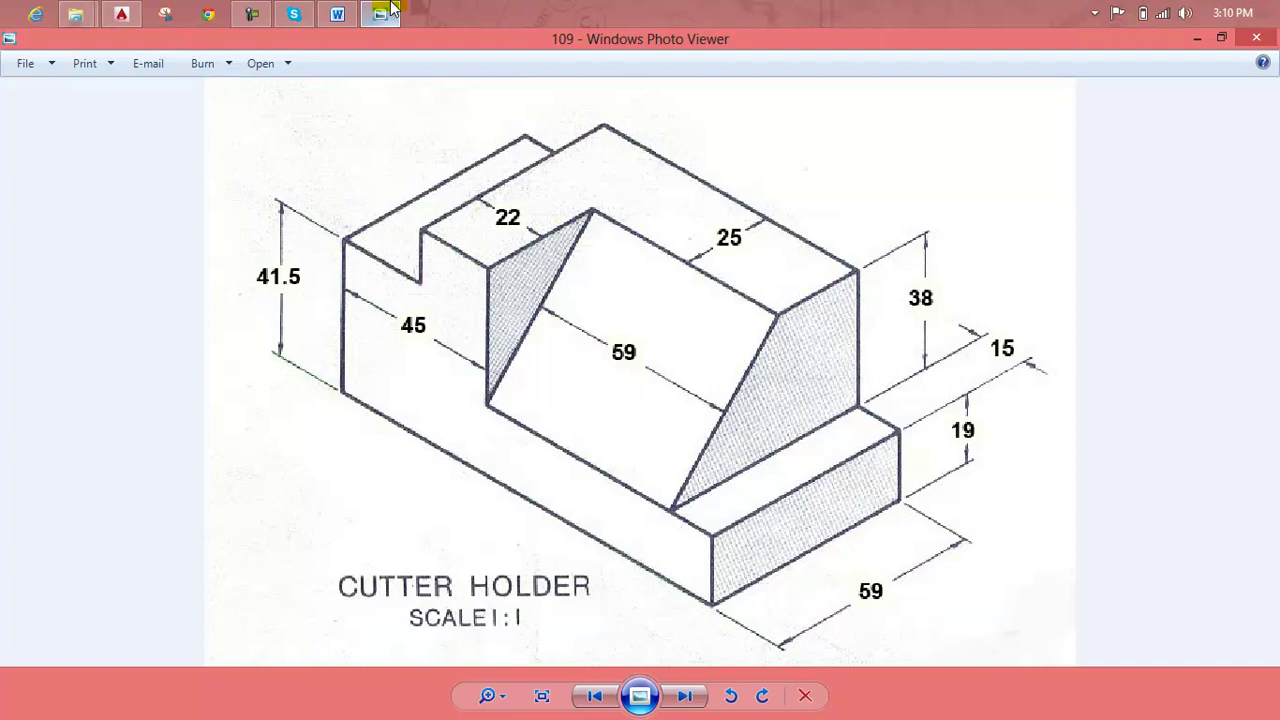
left_click(392, 8)
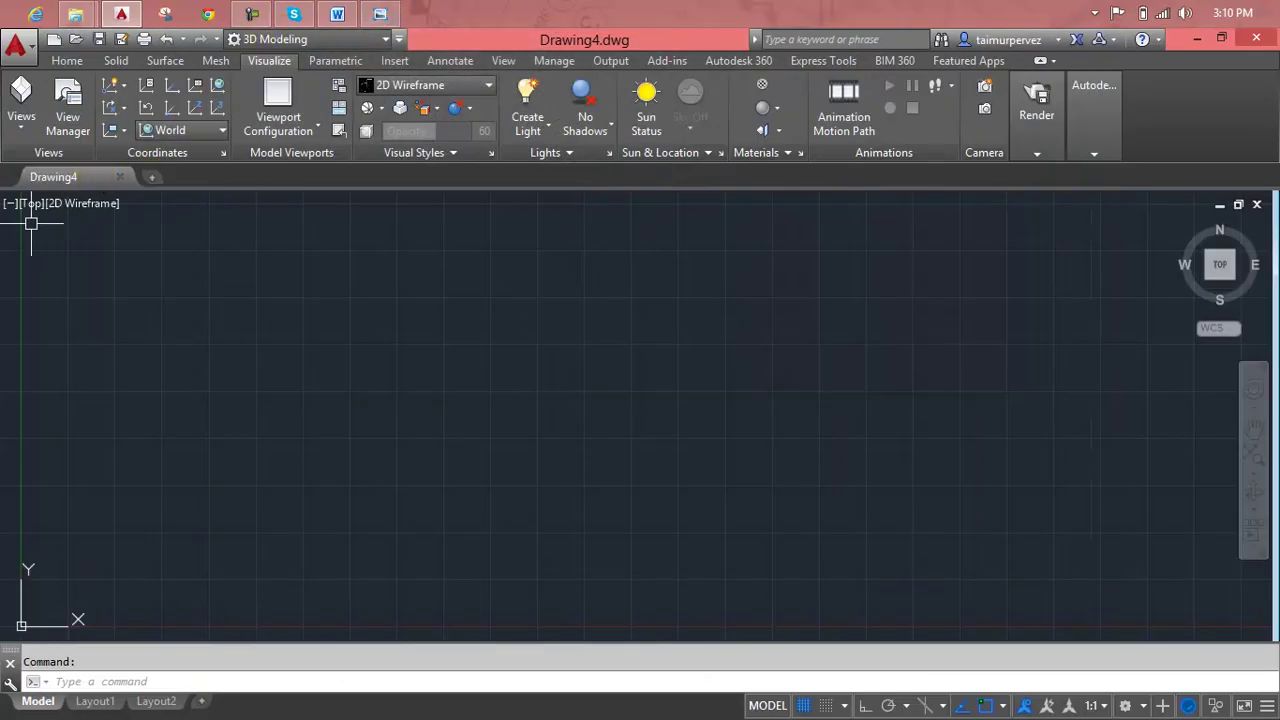
left_click(395, 10)
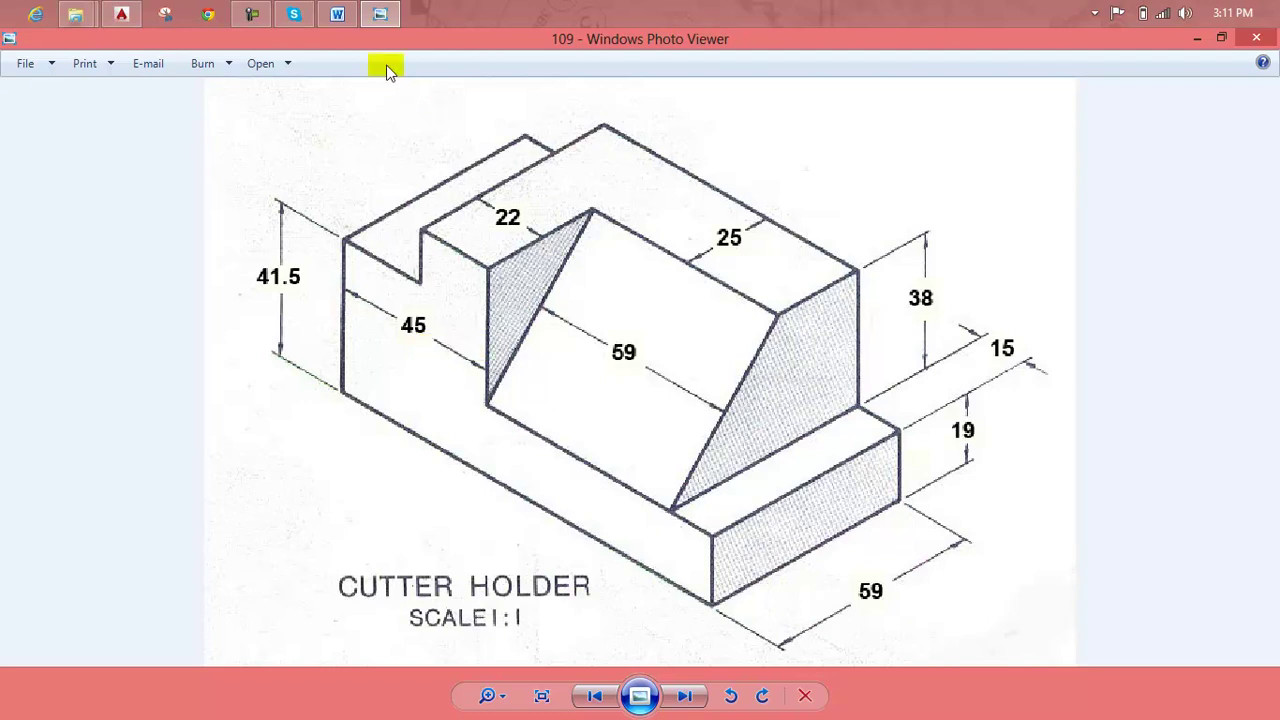
mouse_move(122, 14)
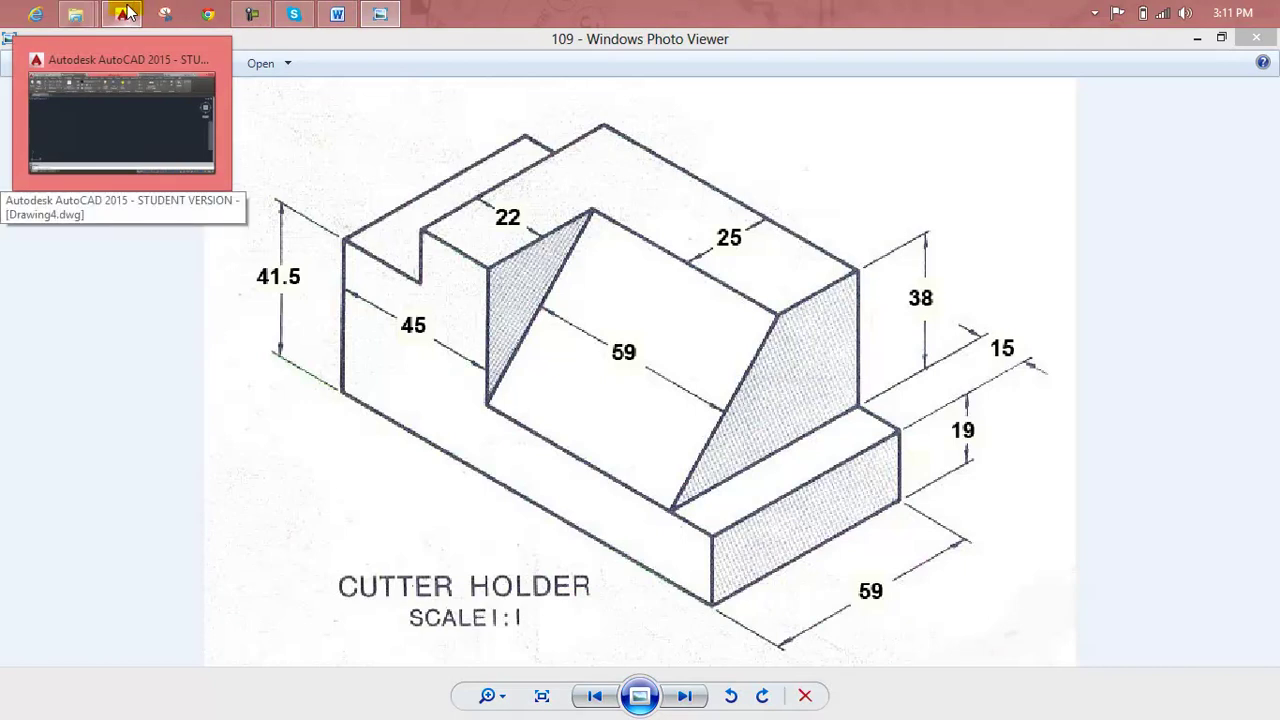
- Start a line with Ortho on and draw a 15-unit horizontal segment
left_click(125, 13)
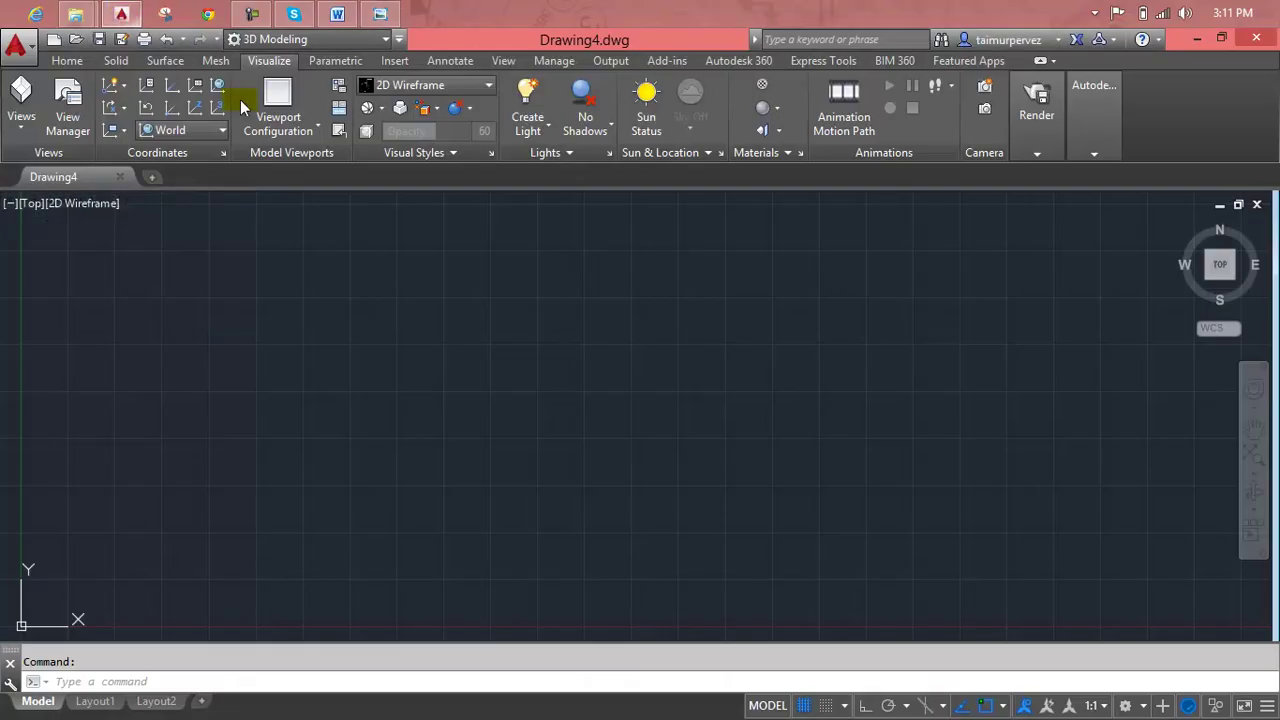
type("l")
key("Return")
left_click(275, 445)
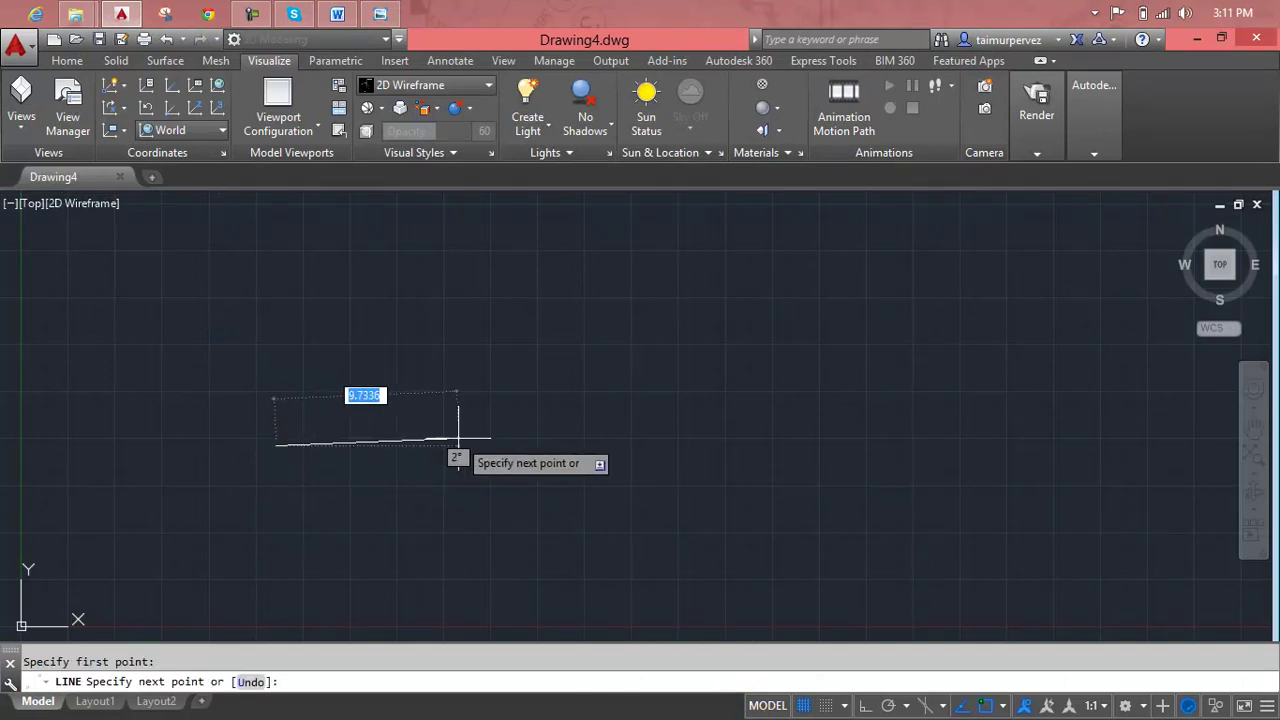
key("F8")
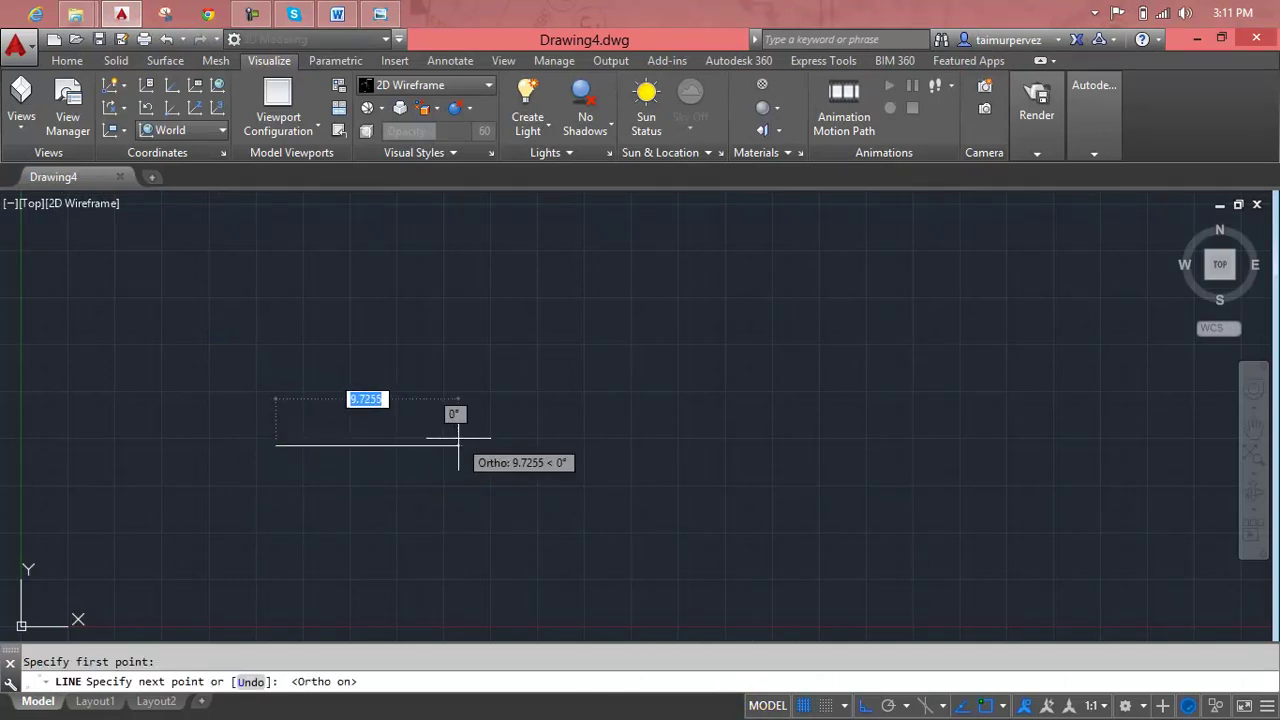
type("15")
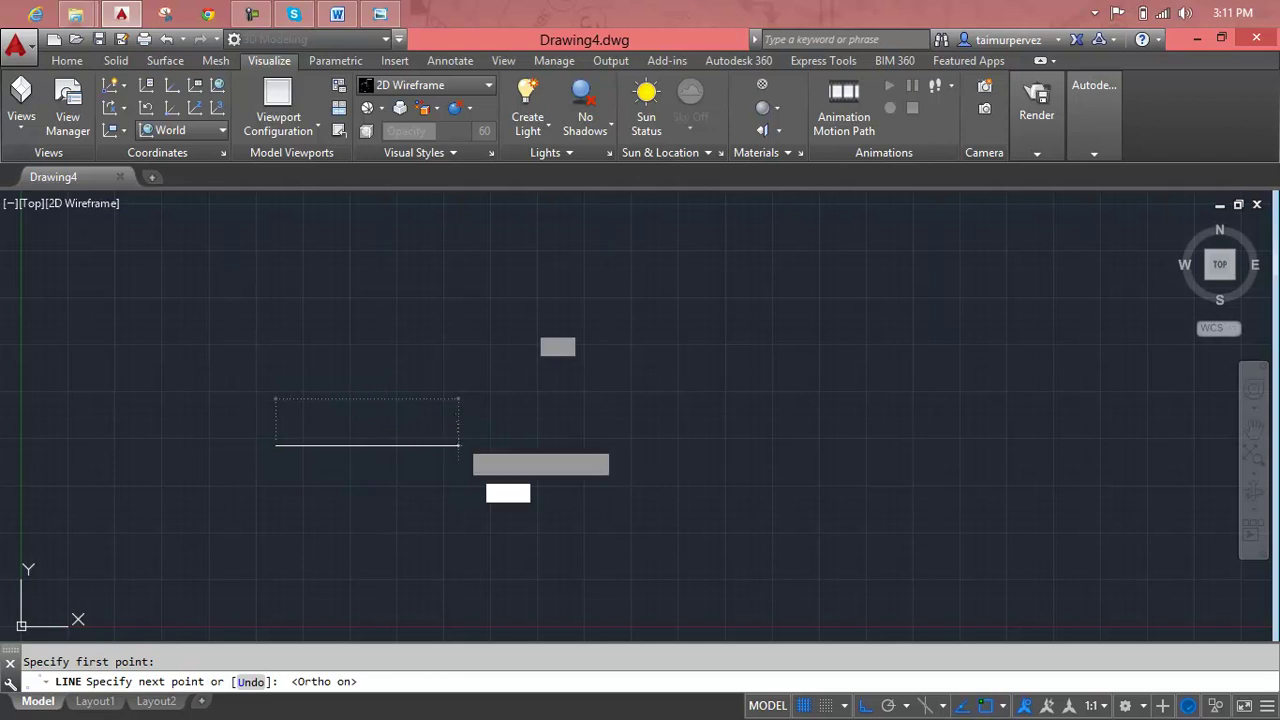
key("Return")
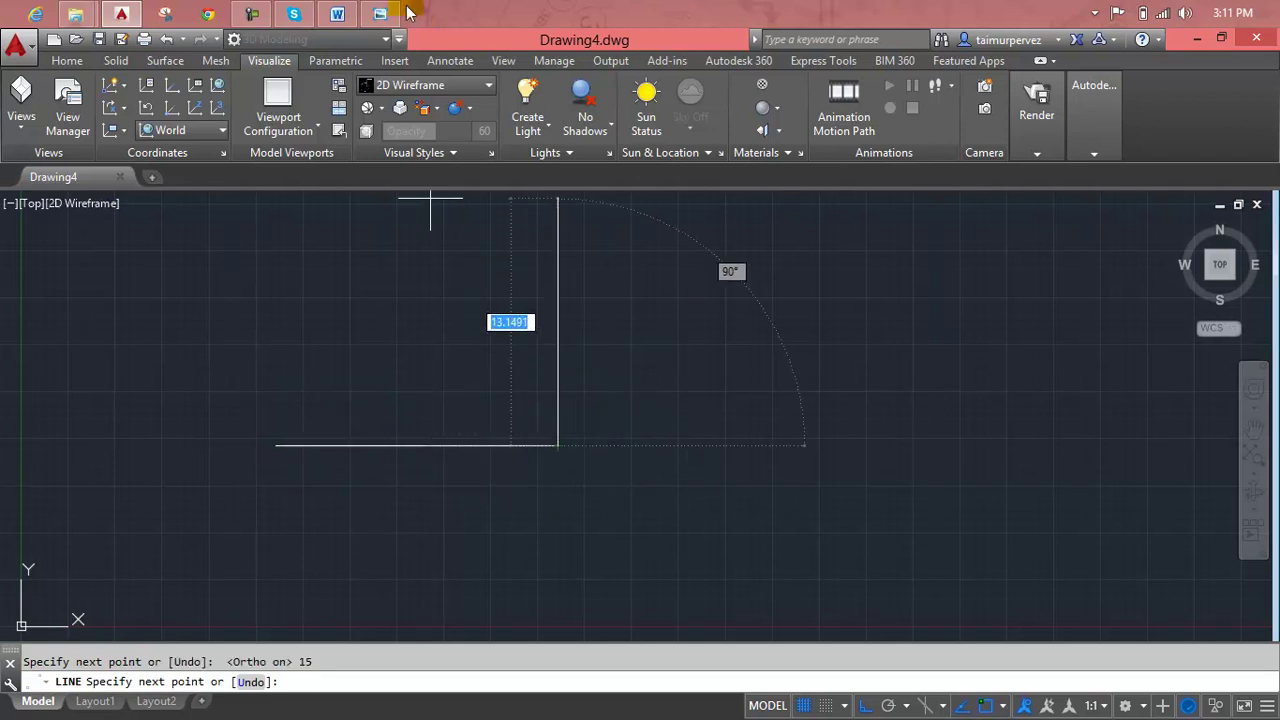
- After checking the reference, extend the line with 59 and 45 unit segments and end it
left_click(390, 10)
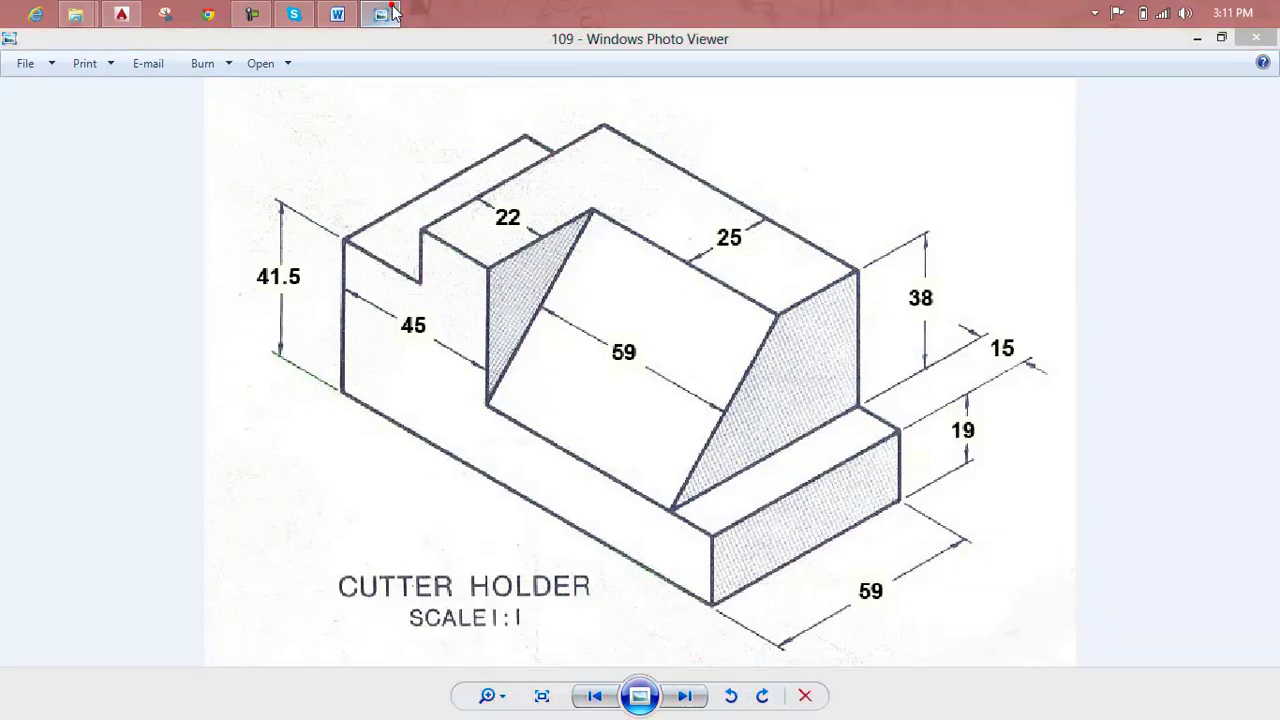
left_click(393, 12)
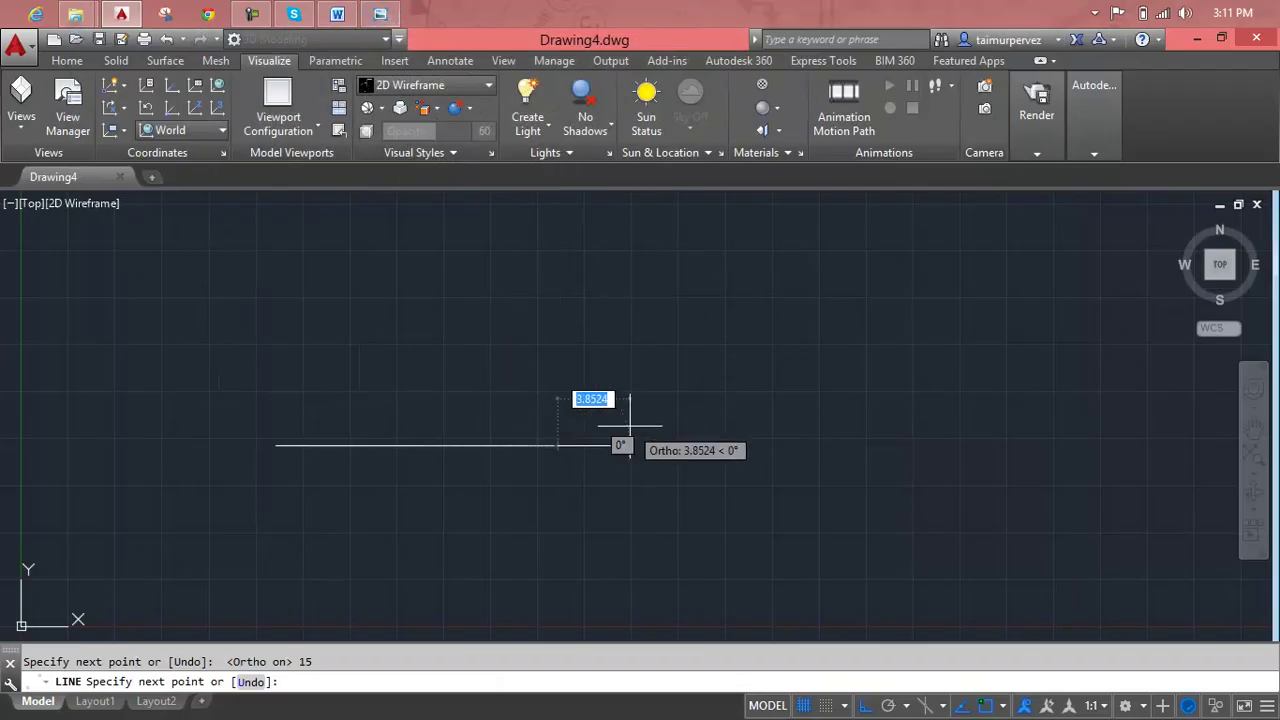
type("59")
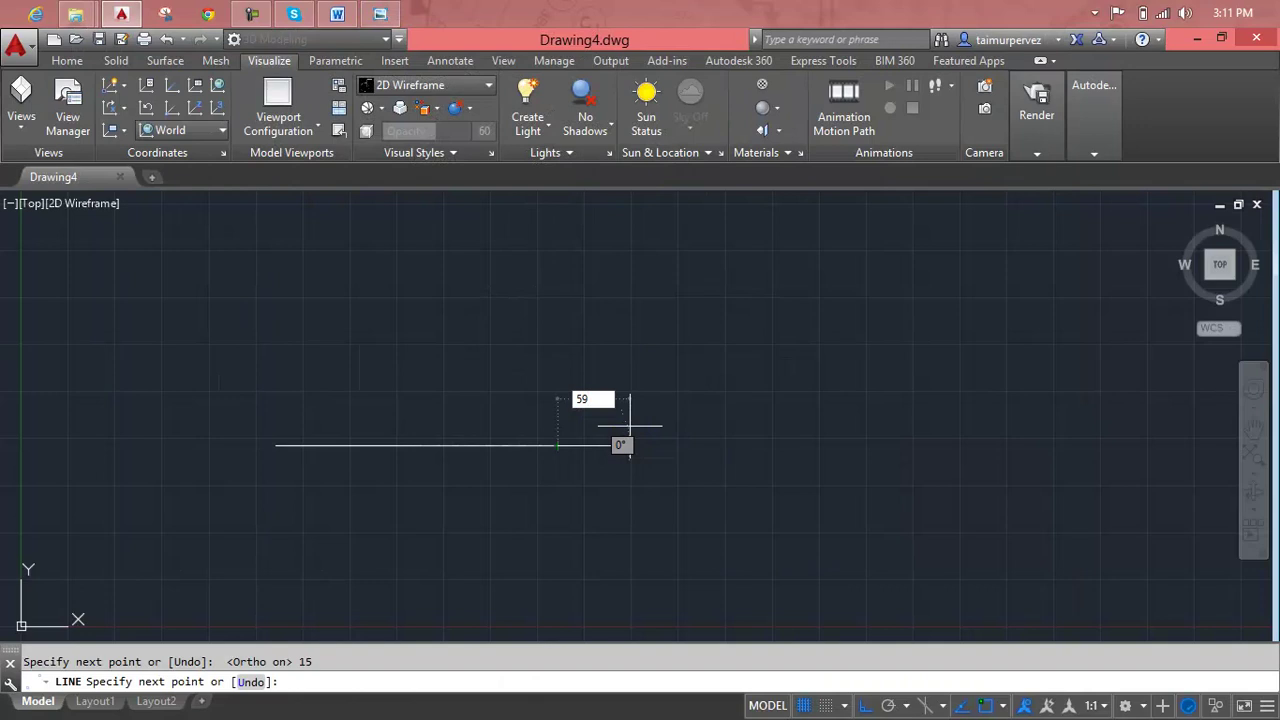
key("Return")
type("45")
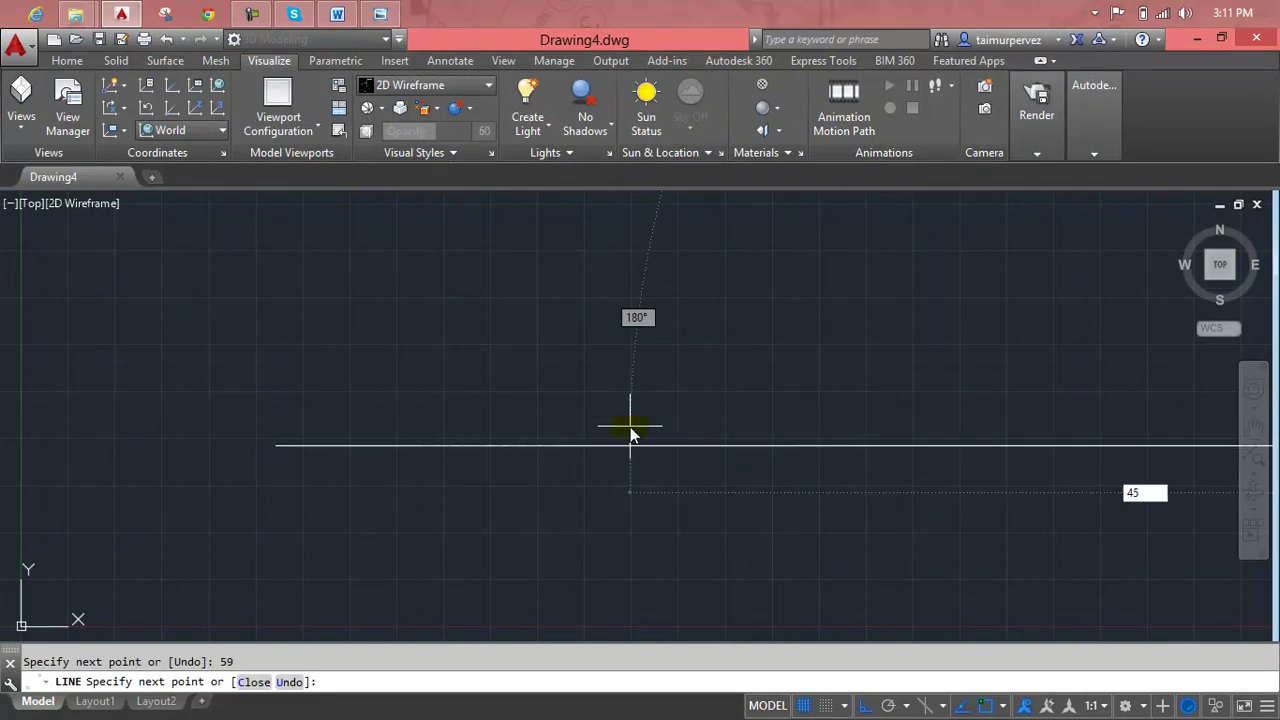
key("Return")
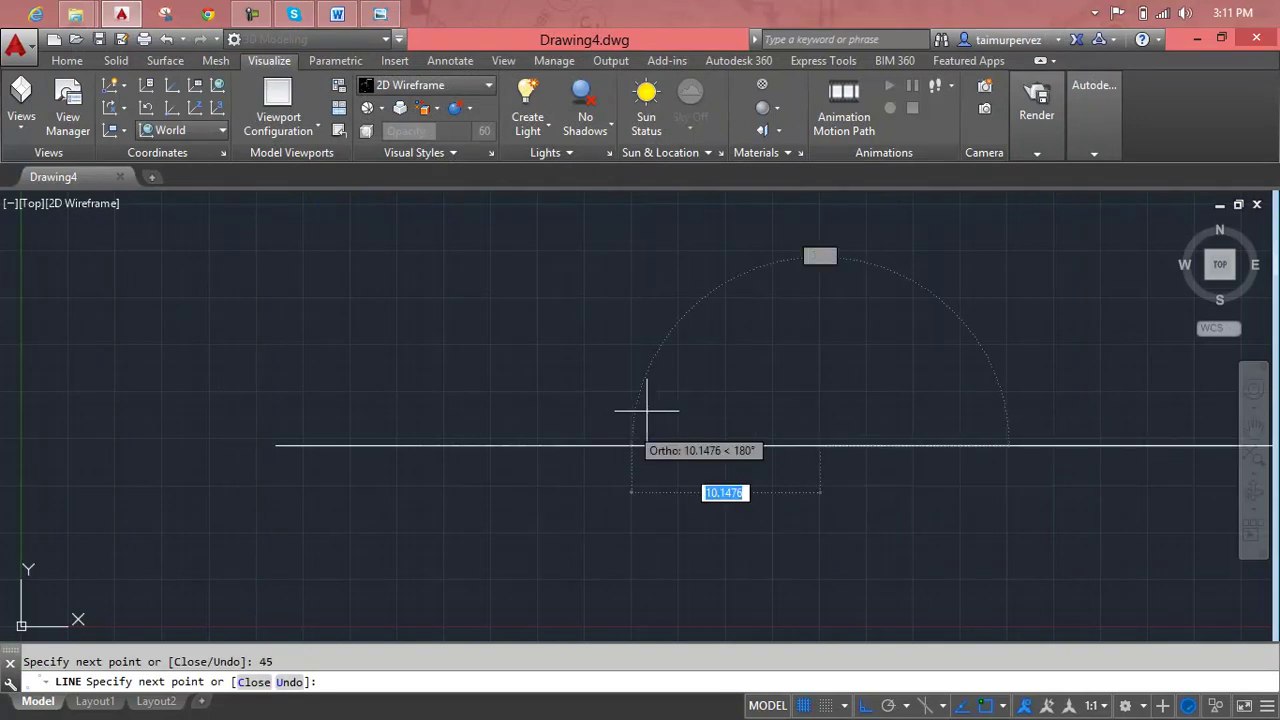
key("Escape")
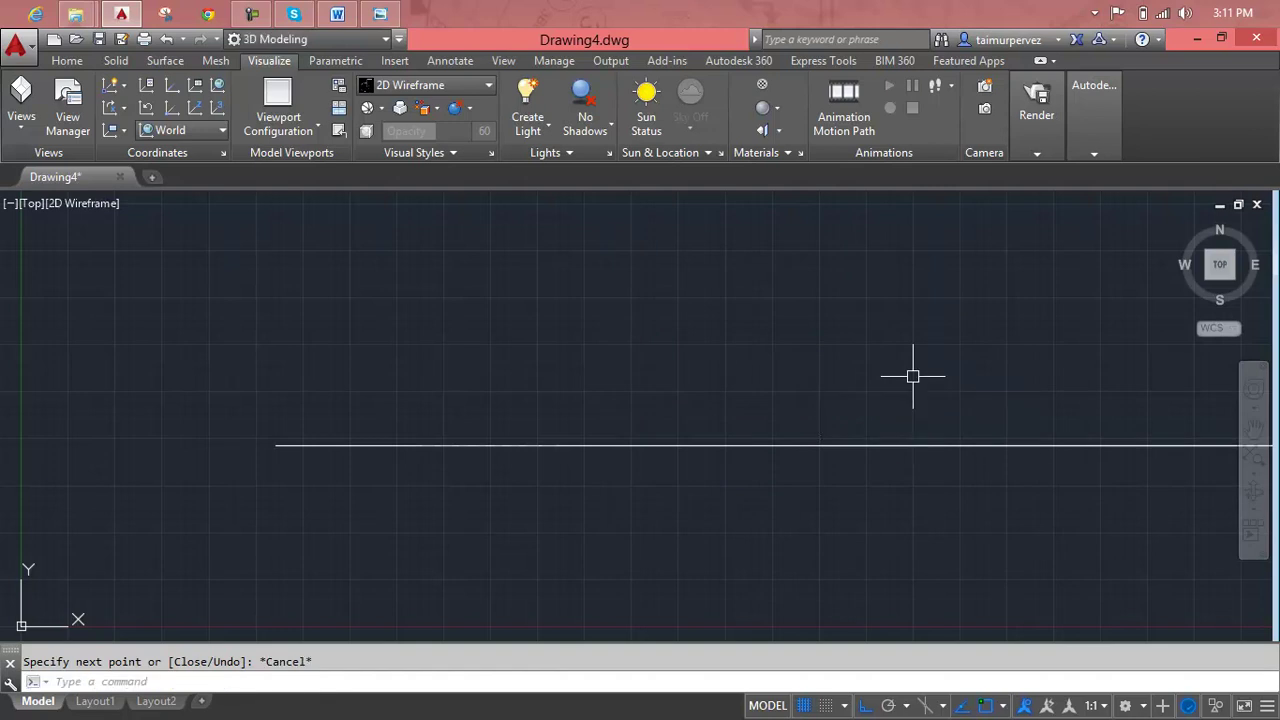
- Fit the line in view and try selecting its segments, clearing the trial selections
middle_click(912, 376)
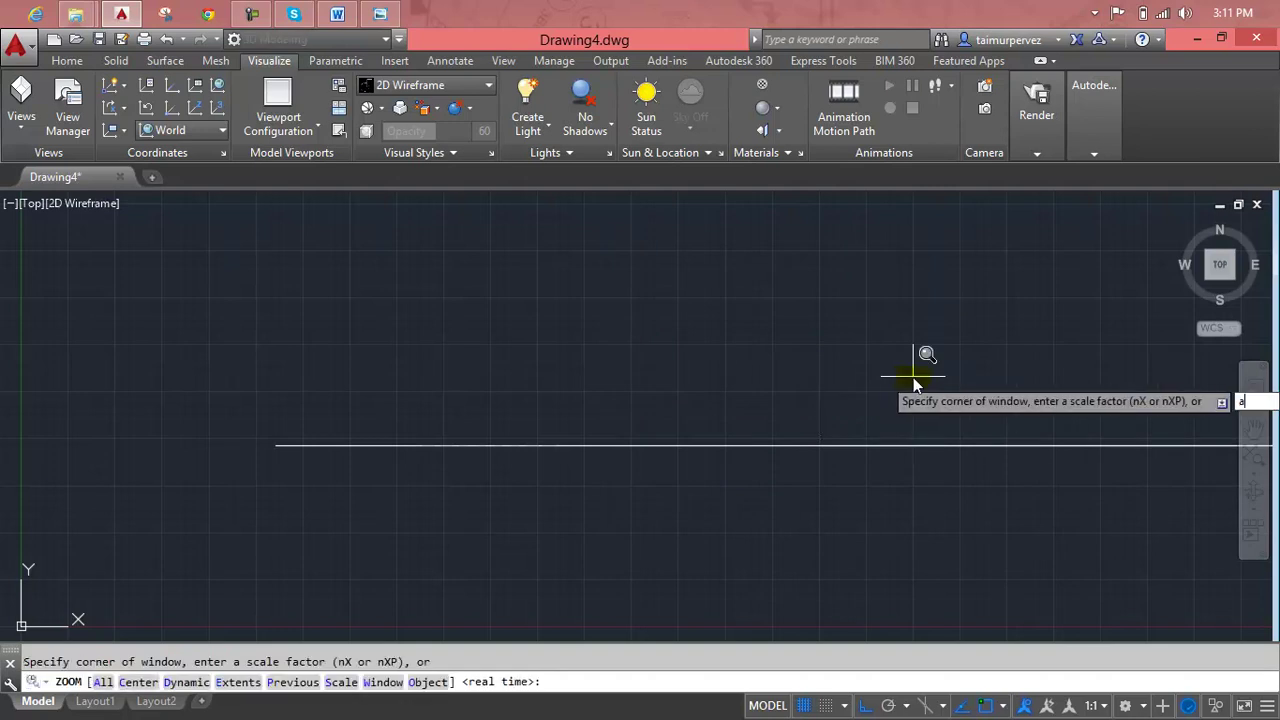
middle_click_drag(912, 376, 807, 408)
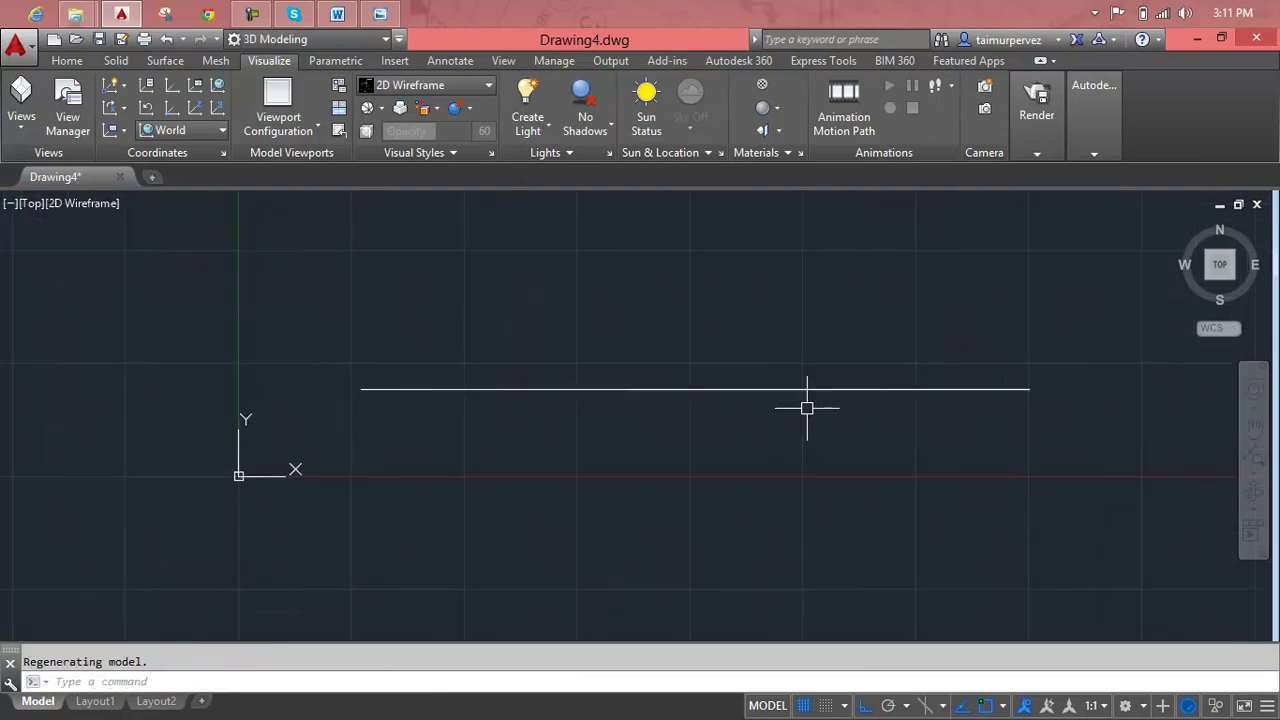
left_click(846, 394)
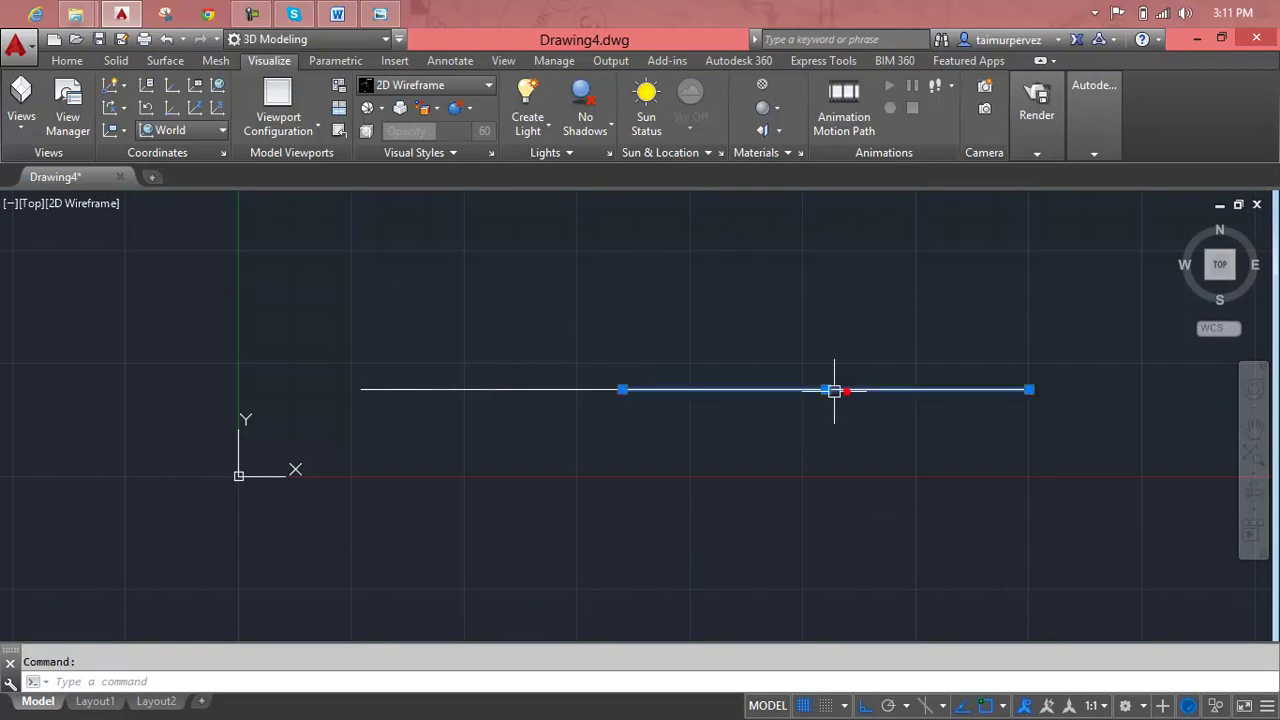
left_click(585, 390)
left_click(586, 389)
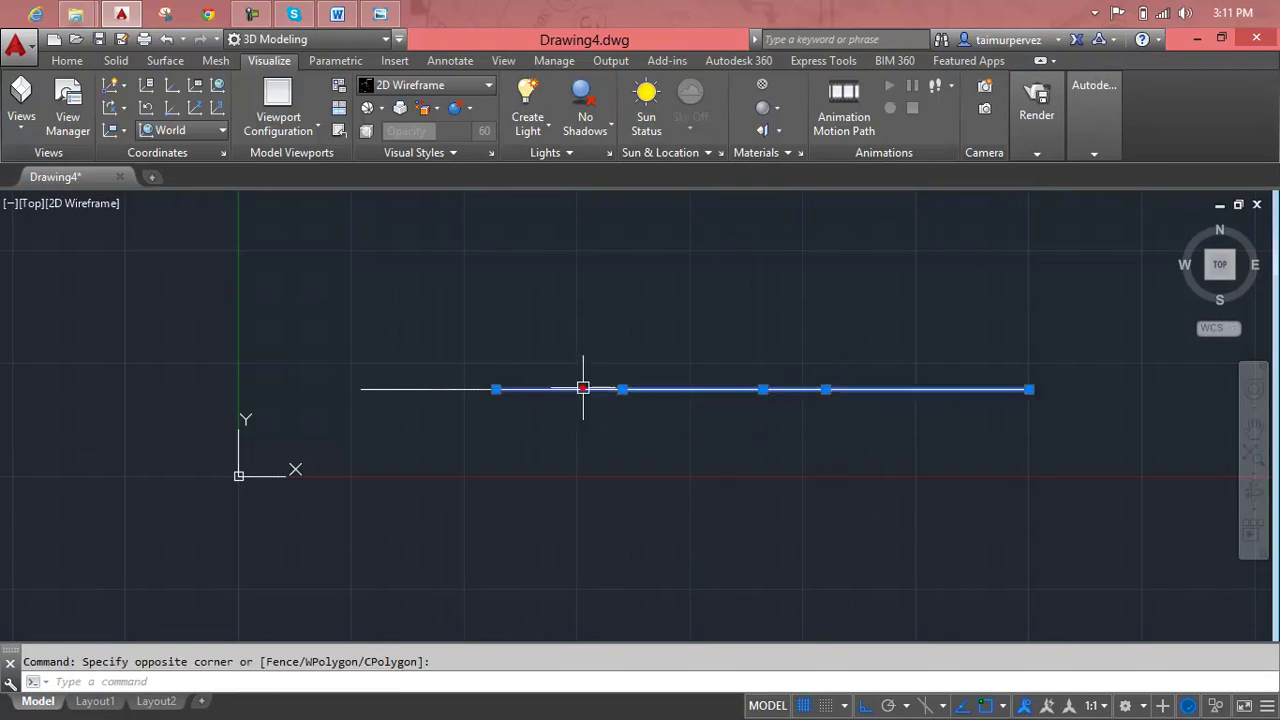
key("Escape")
left_click(436, 391)
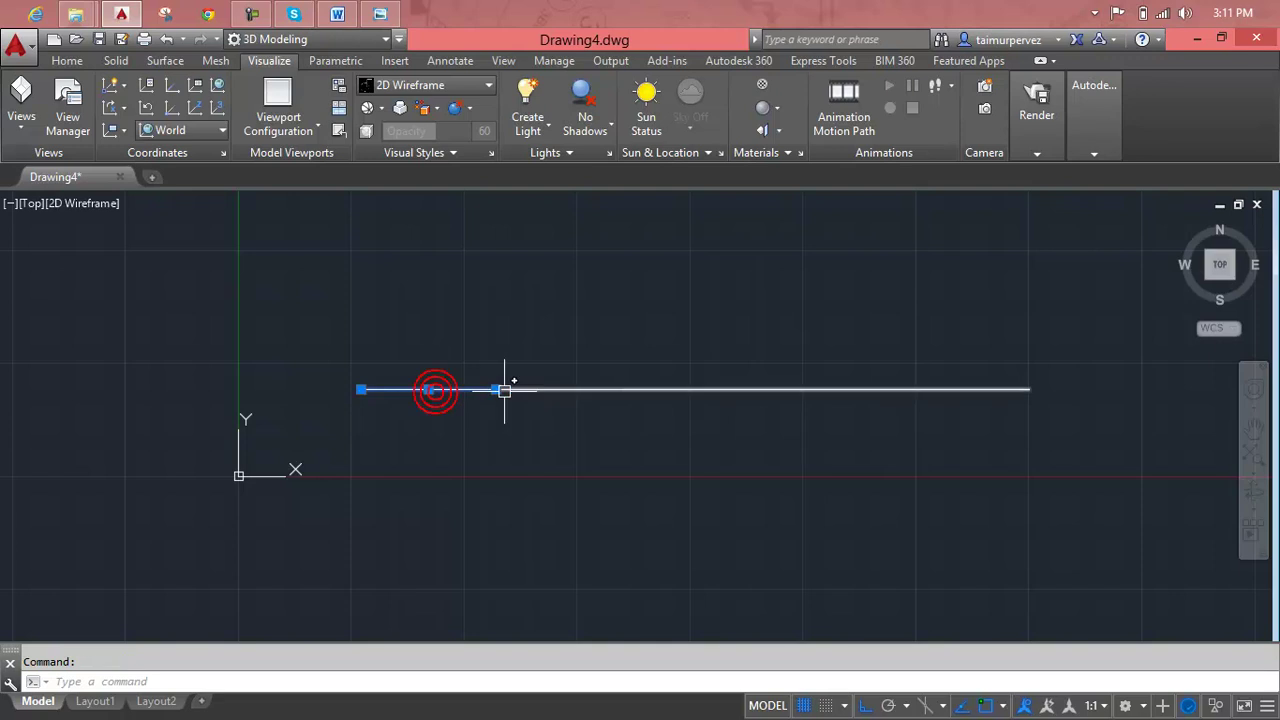
left_click(531, 390)
key("Escape")
- Delete the line segments one by one until the drawing is empty
left_click(531, 390)
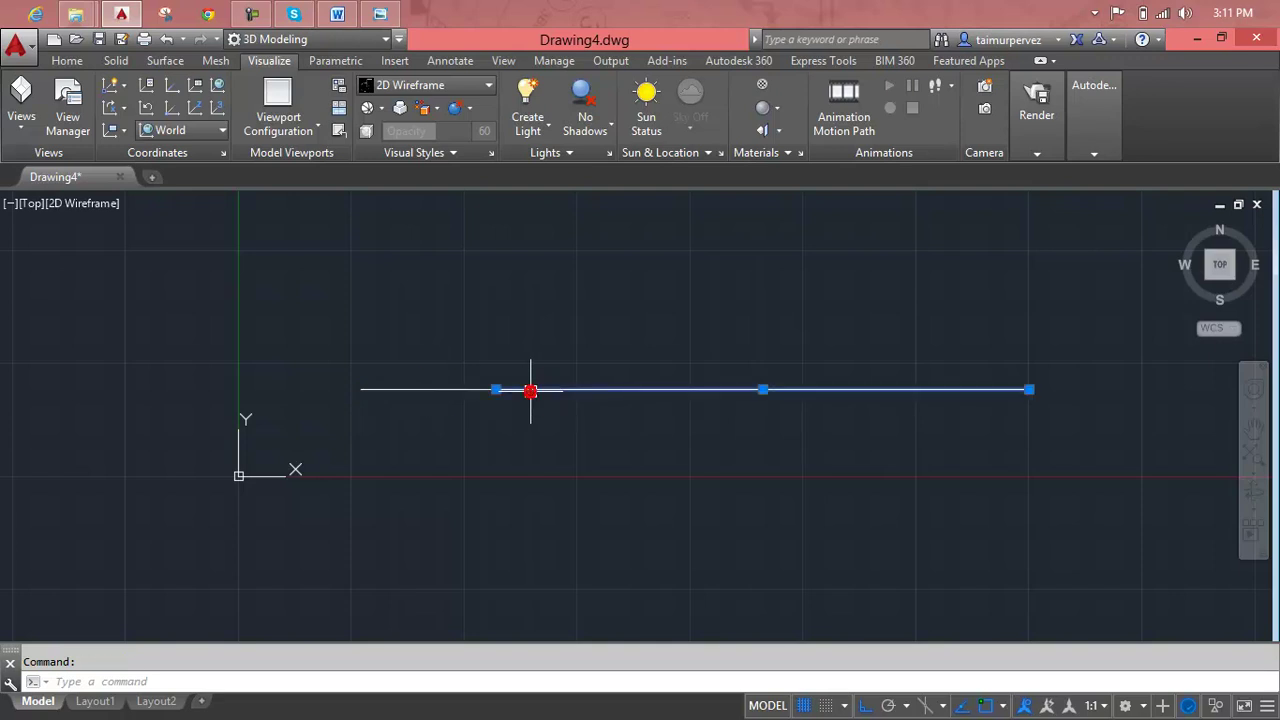
key("Delete")
left_click(709, 289)
left_click(749, 428)
left_click(757, 391)
key("Delete")
left_click(463, 388)
key("Delete")
- Start a new line and draw its 15 and 59 unit horizontal segments
key("Escape")
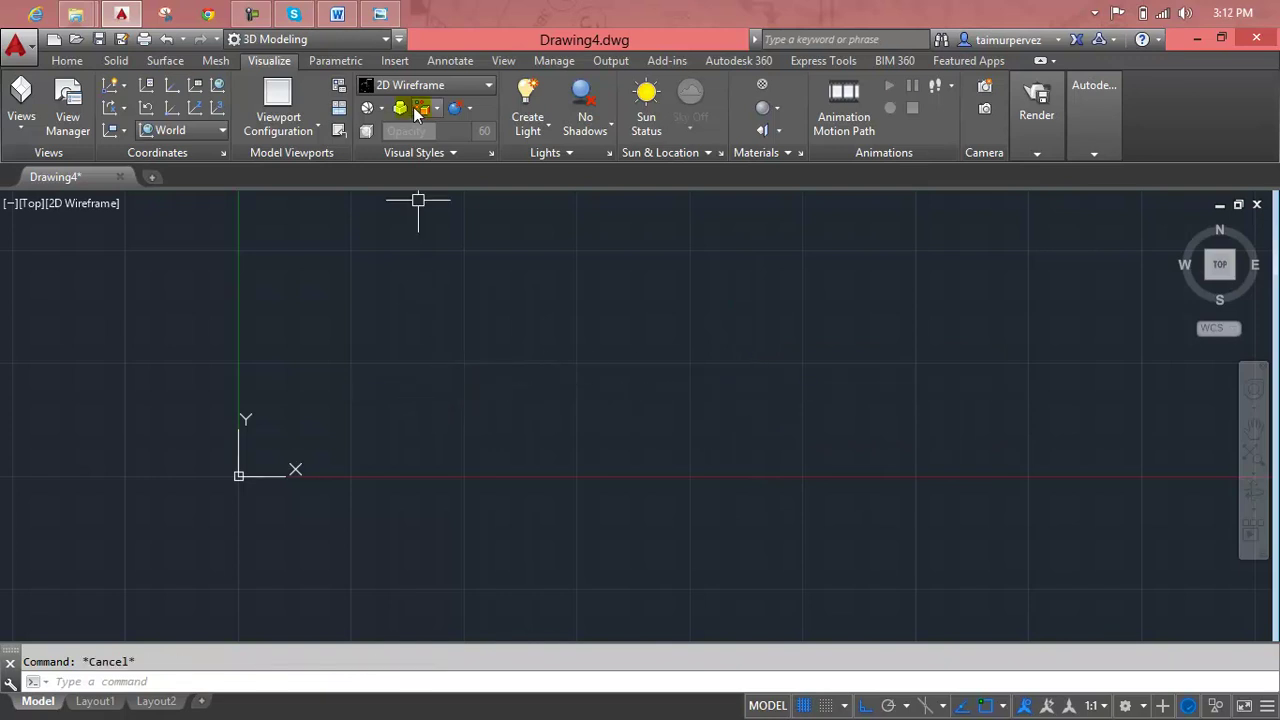
type("l")
key("Return")
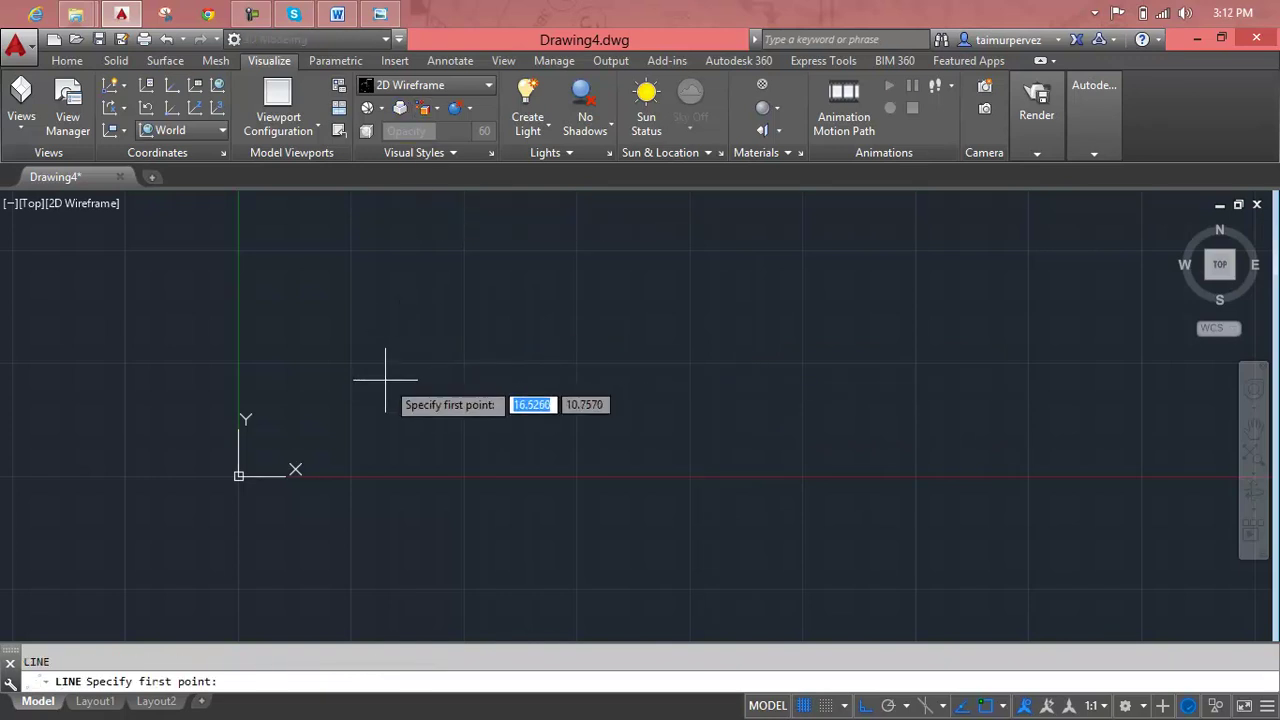
left_click(383, 381)
left_click(383, 13)
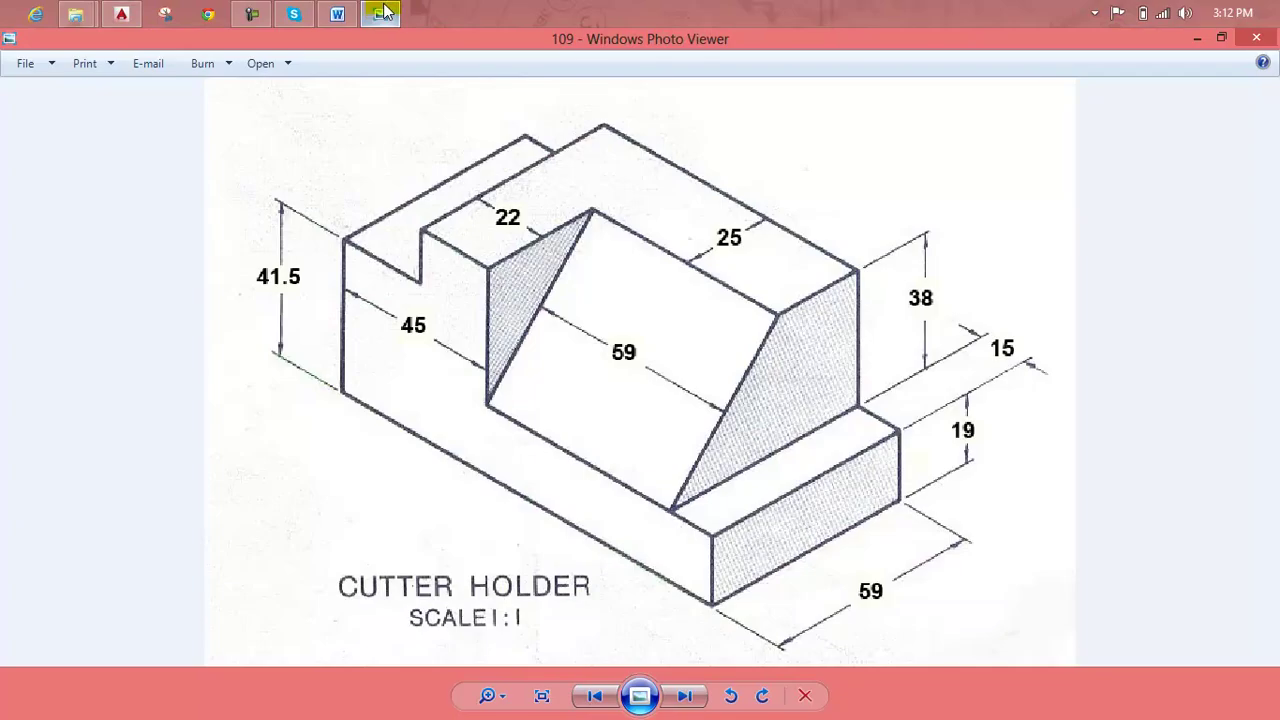
left_click(383, 13)
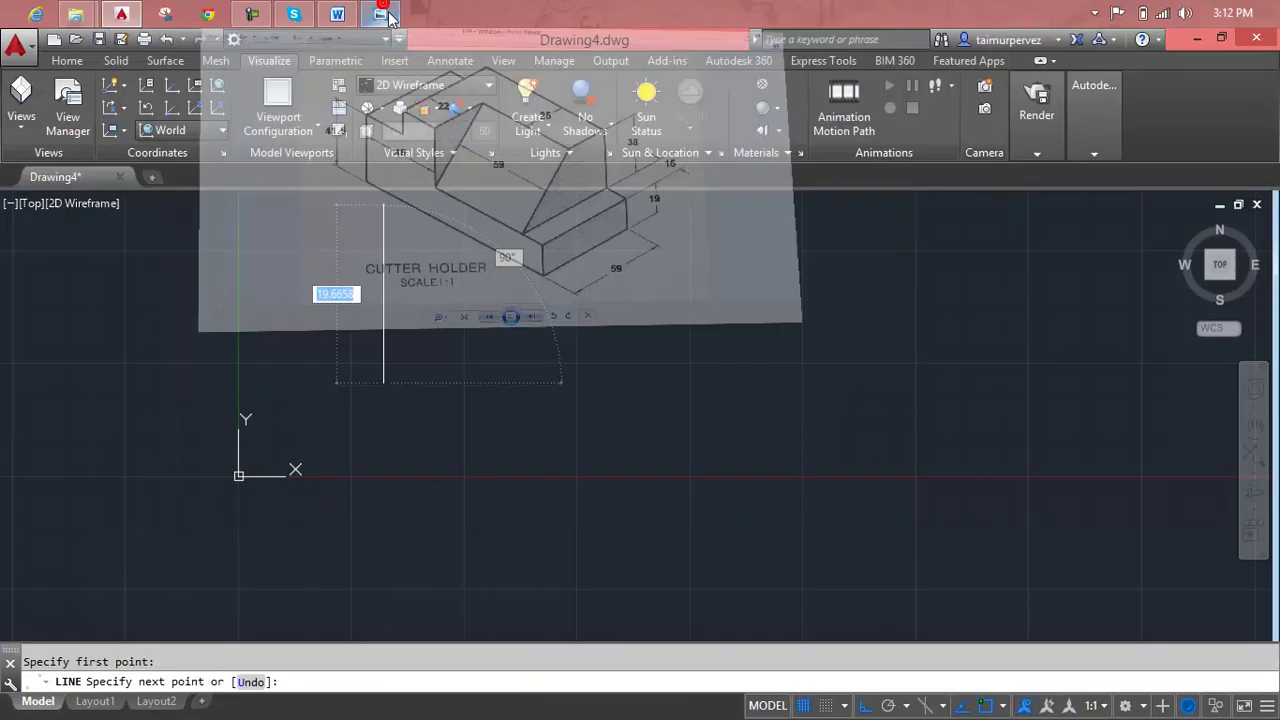
type("15")
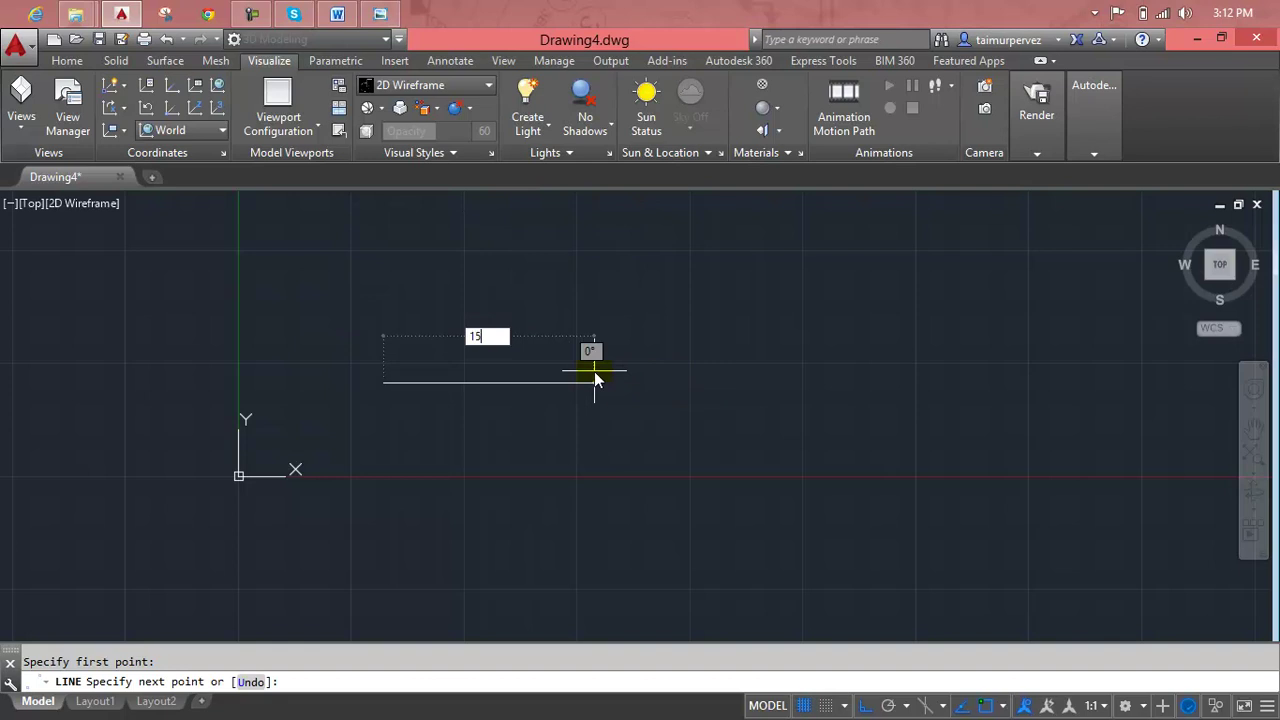
key("Return")
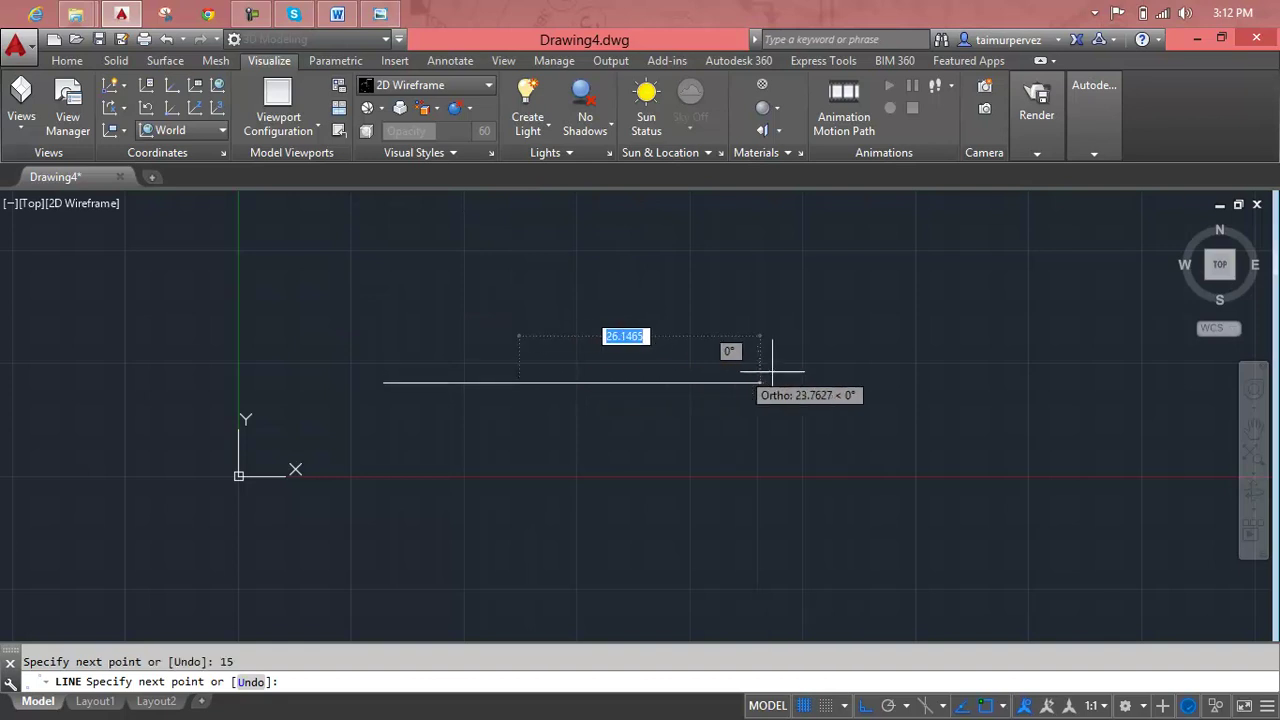
type("59")
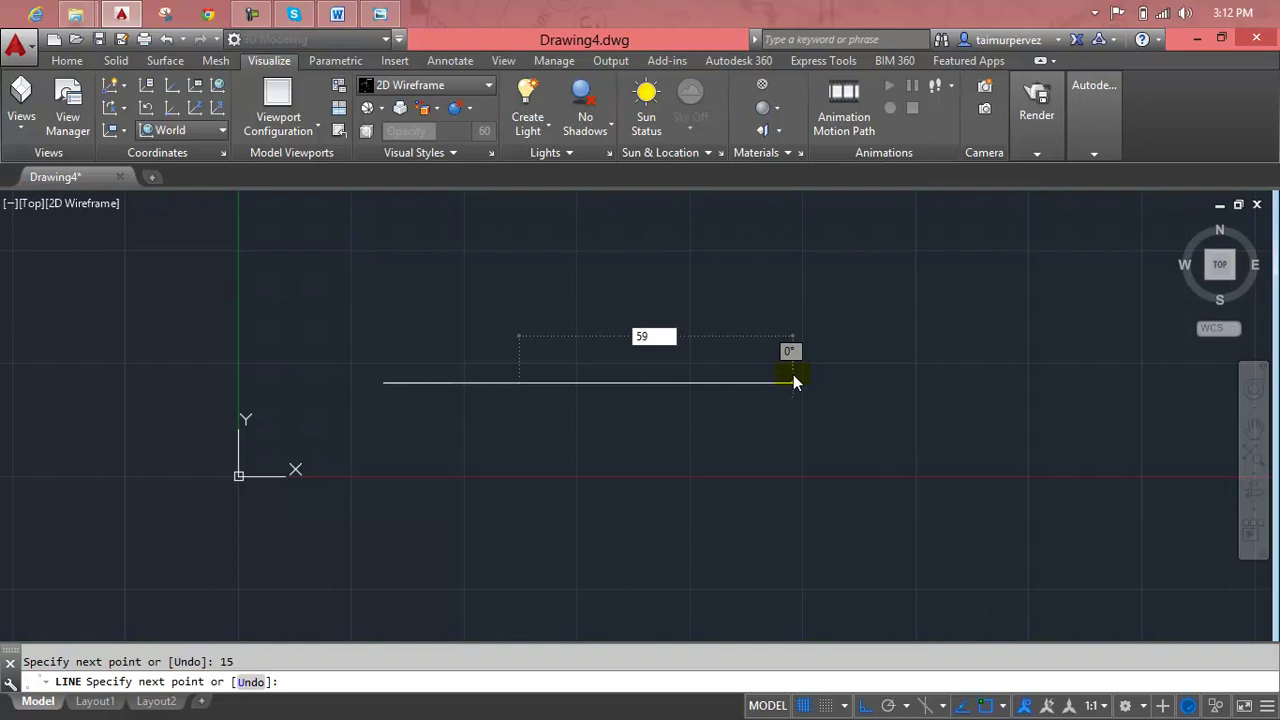
key("Return")
- Finish the base line with a 45-unit segment after checking the reference drawing
middle_click_drag(1046, 386, 668, 383)
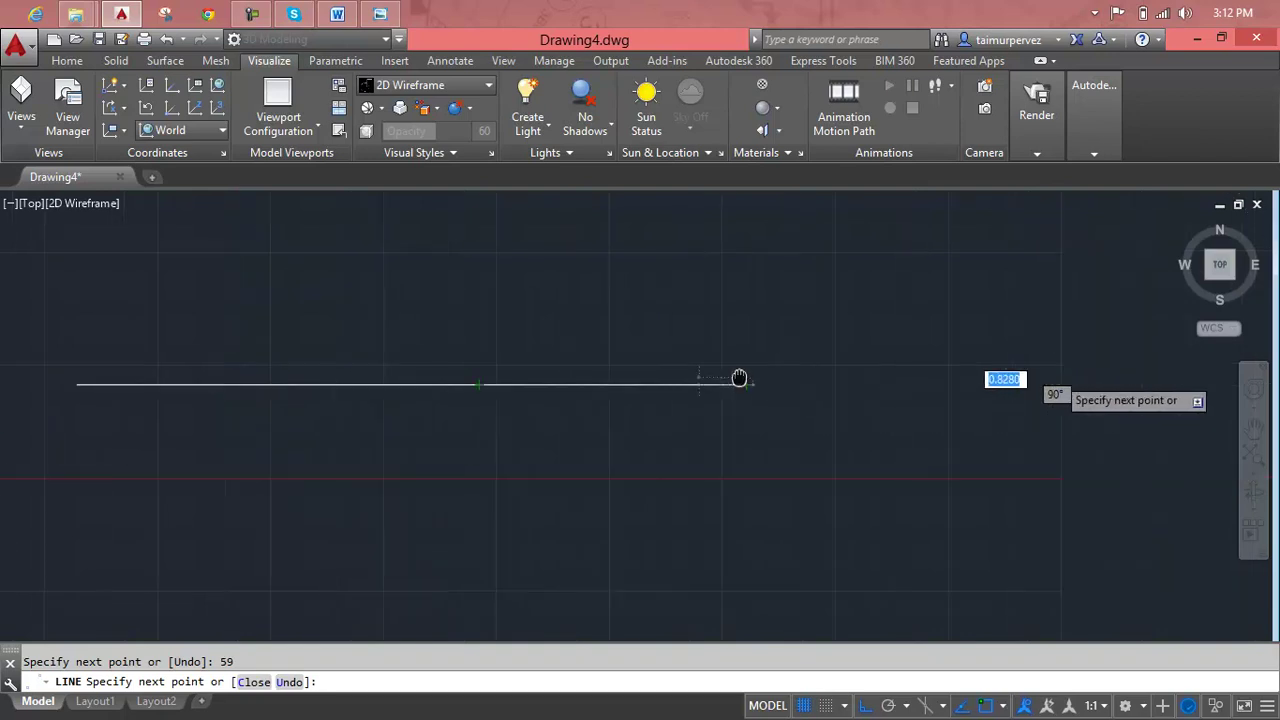
left_click(381, 13)
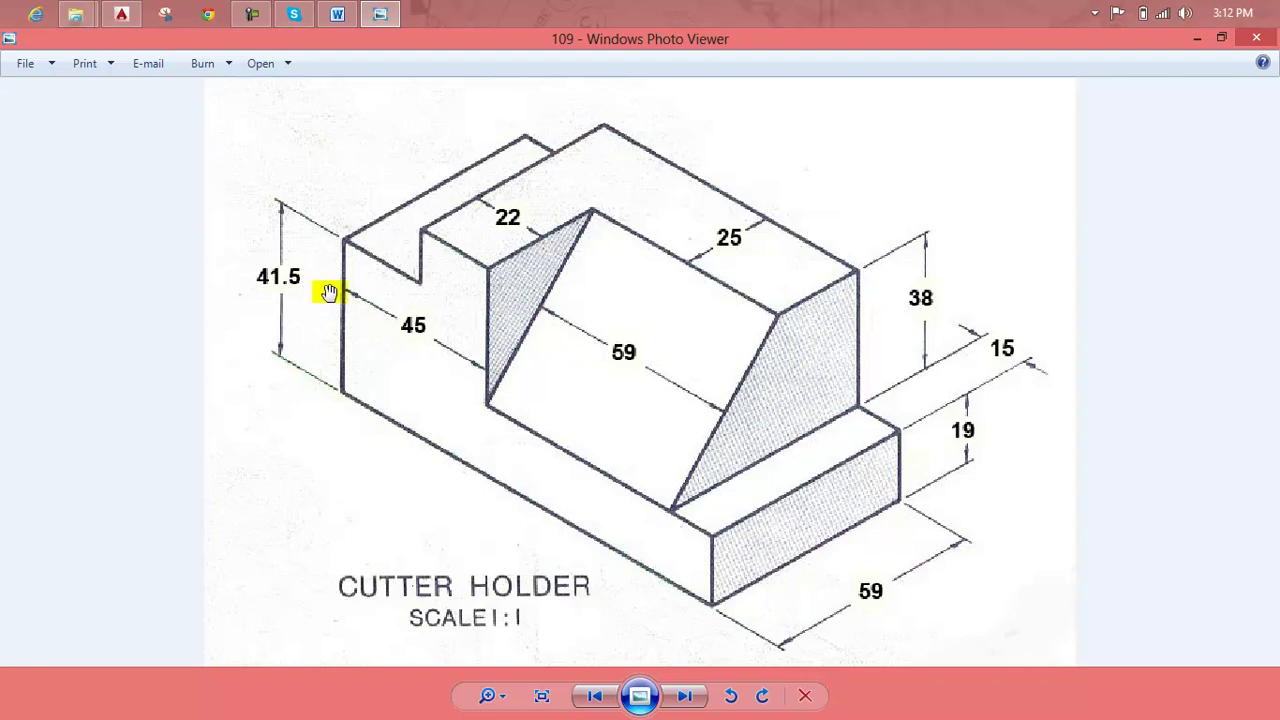
left_click(385, 12)
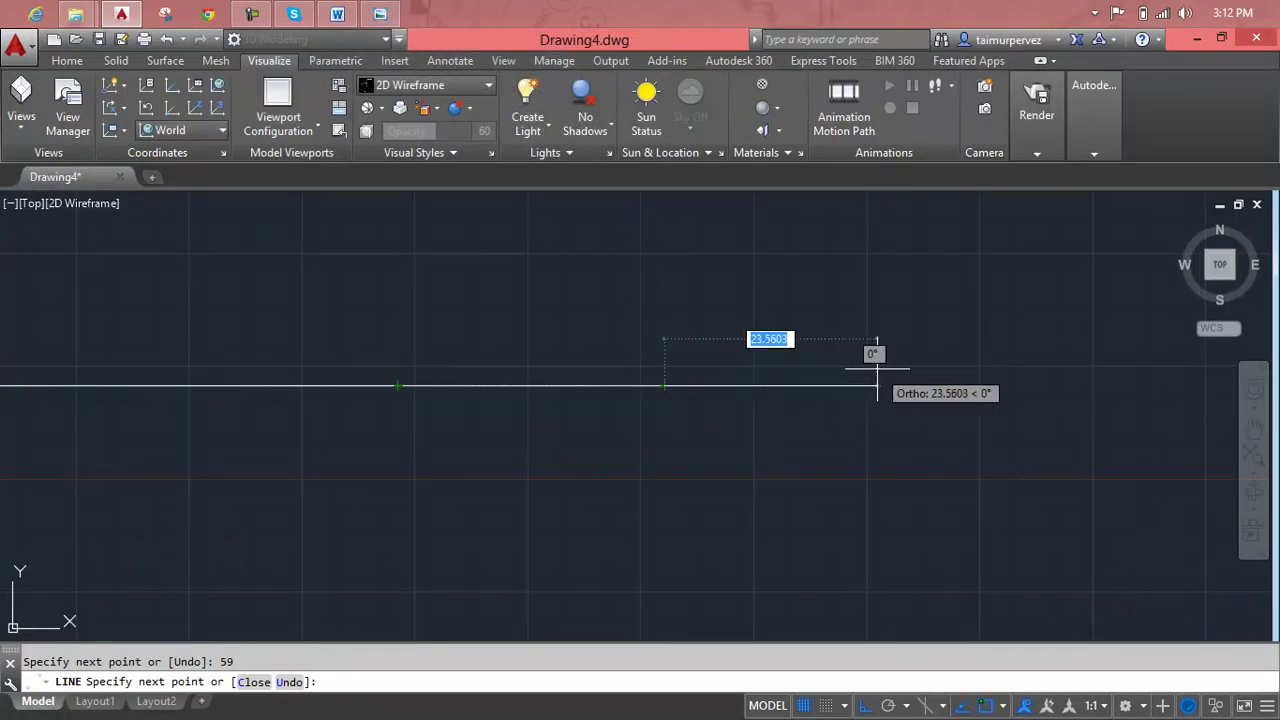
type("45")
key("Return")
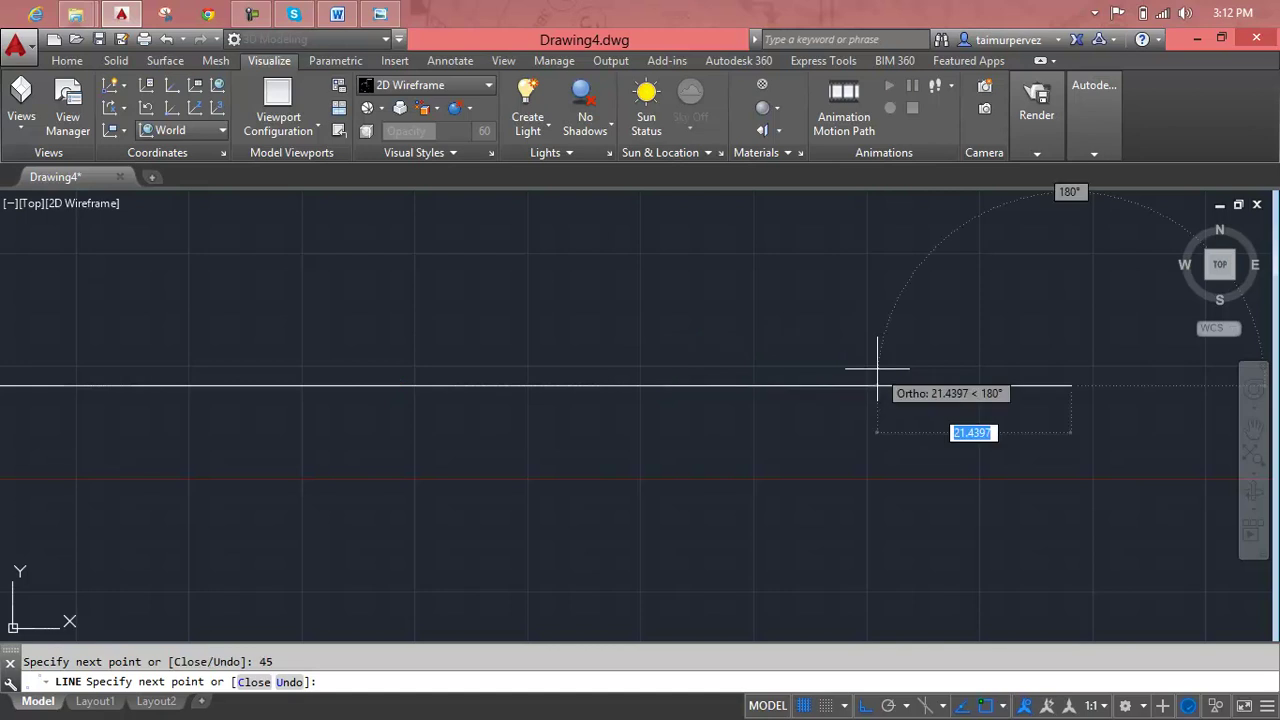
key("Escape")
scroll(874, 363, "down", 3)
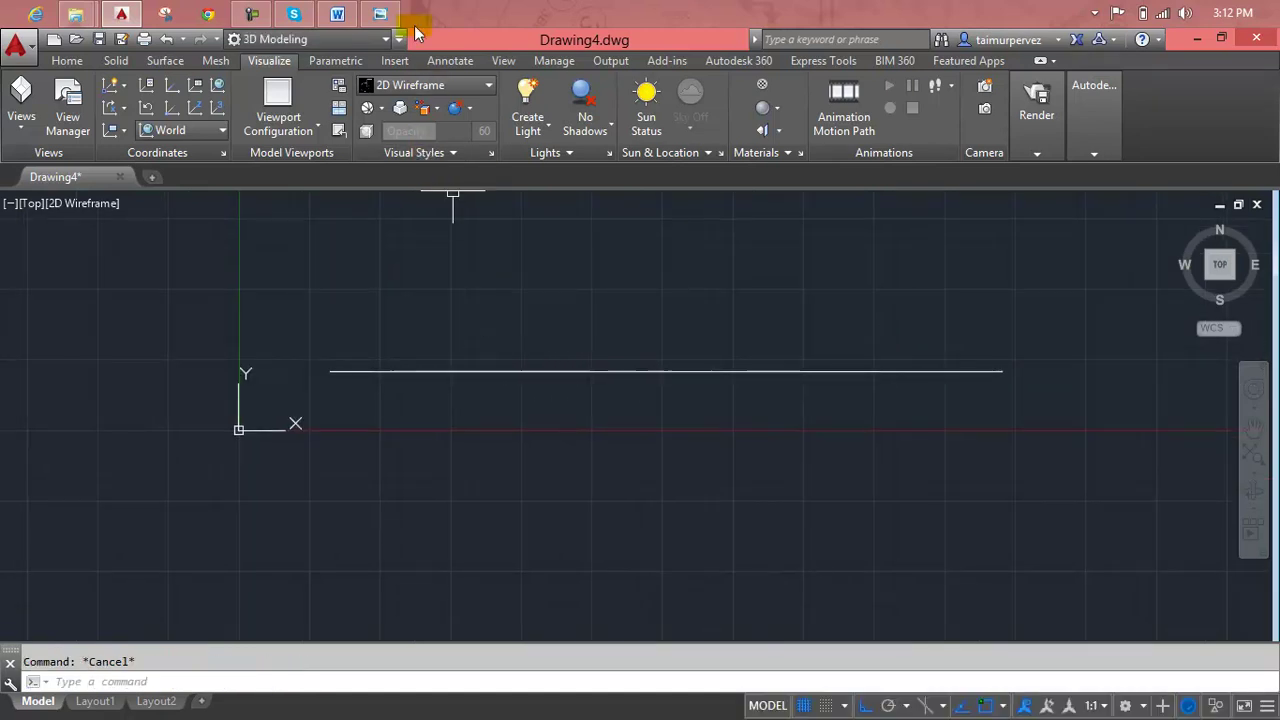
mouse_move(379, 14)
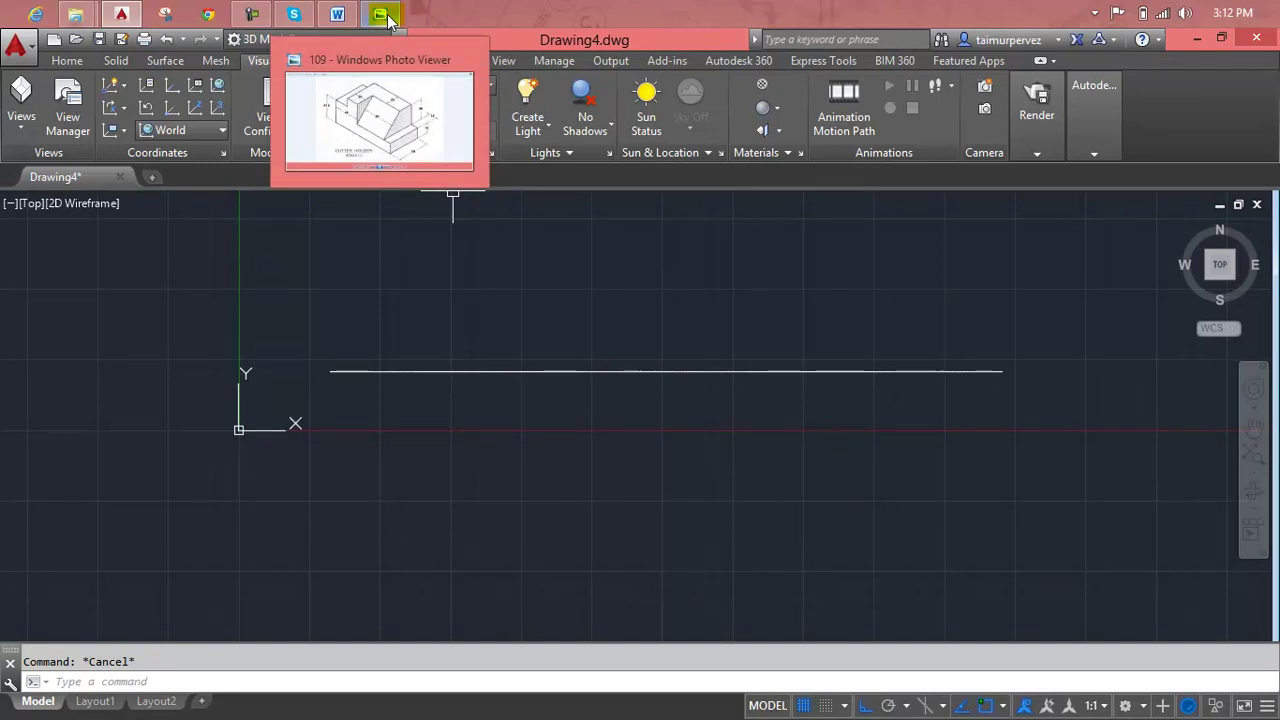
left_click(381, 15)
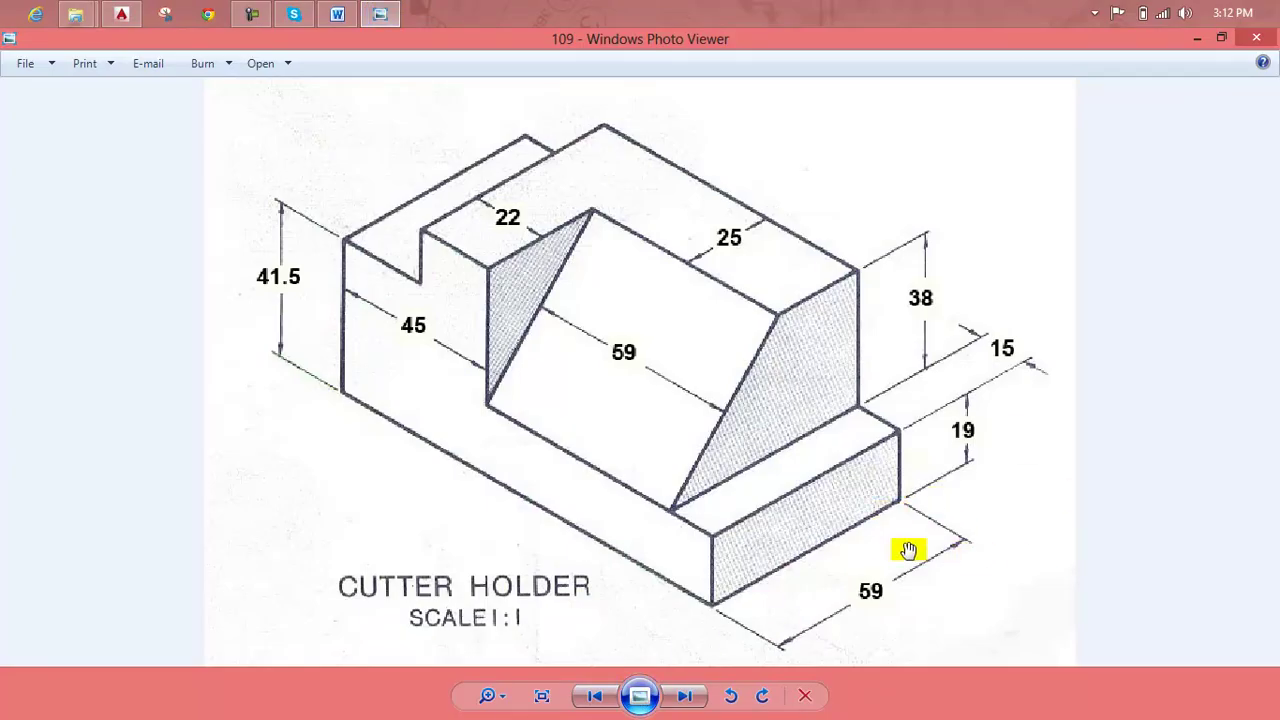
left_click(394, 12)
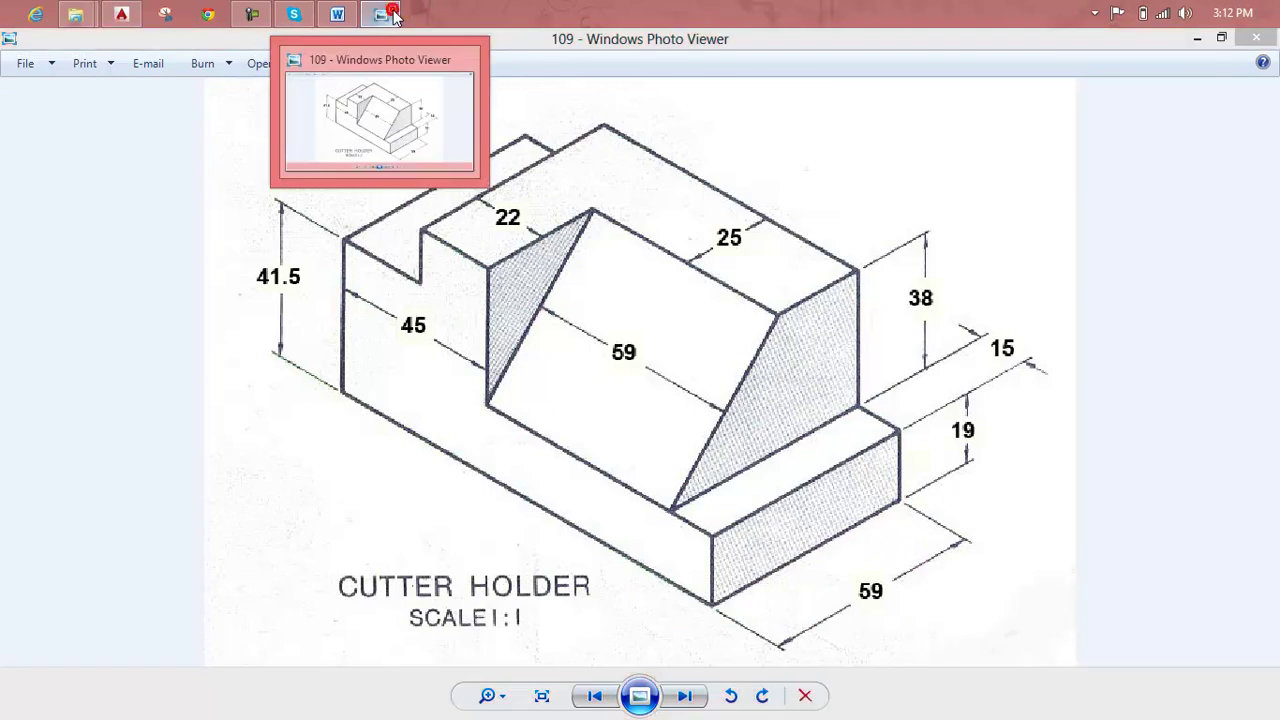
left_click(394, 12)
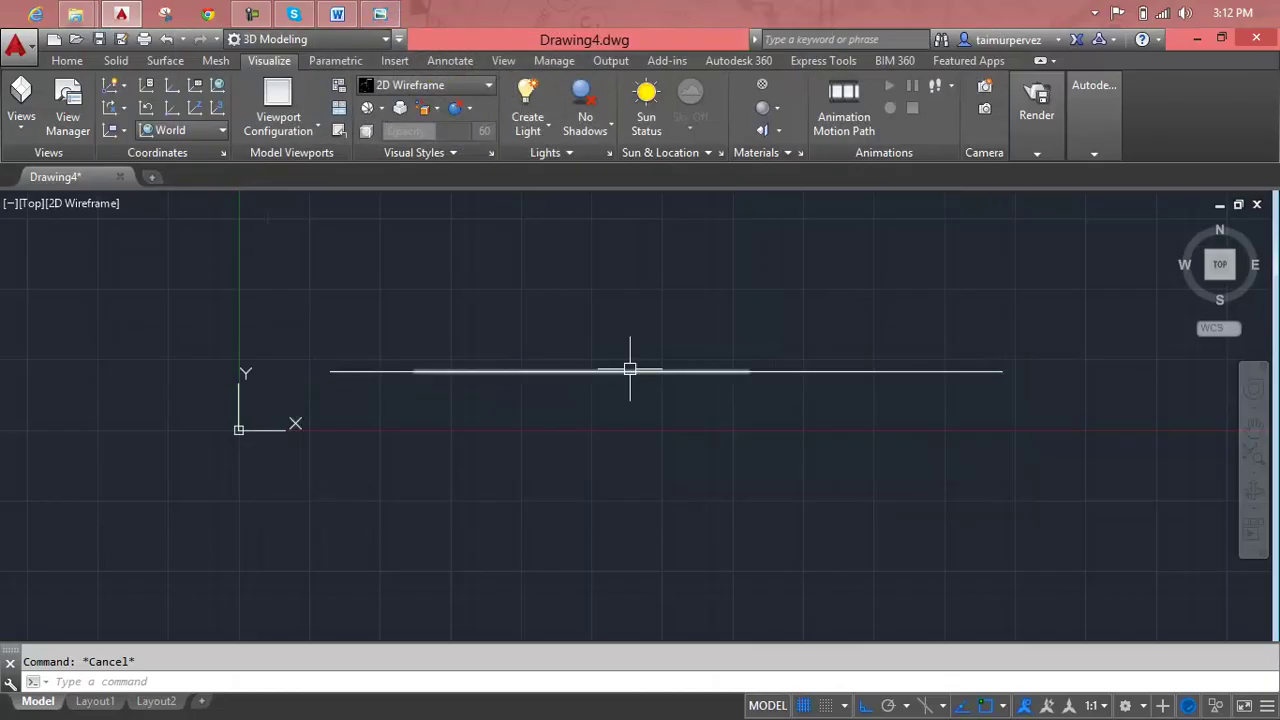
- Offset all three base-line segments 59 units downward to form a parallel lower line
type("o")
key("Return")
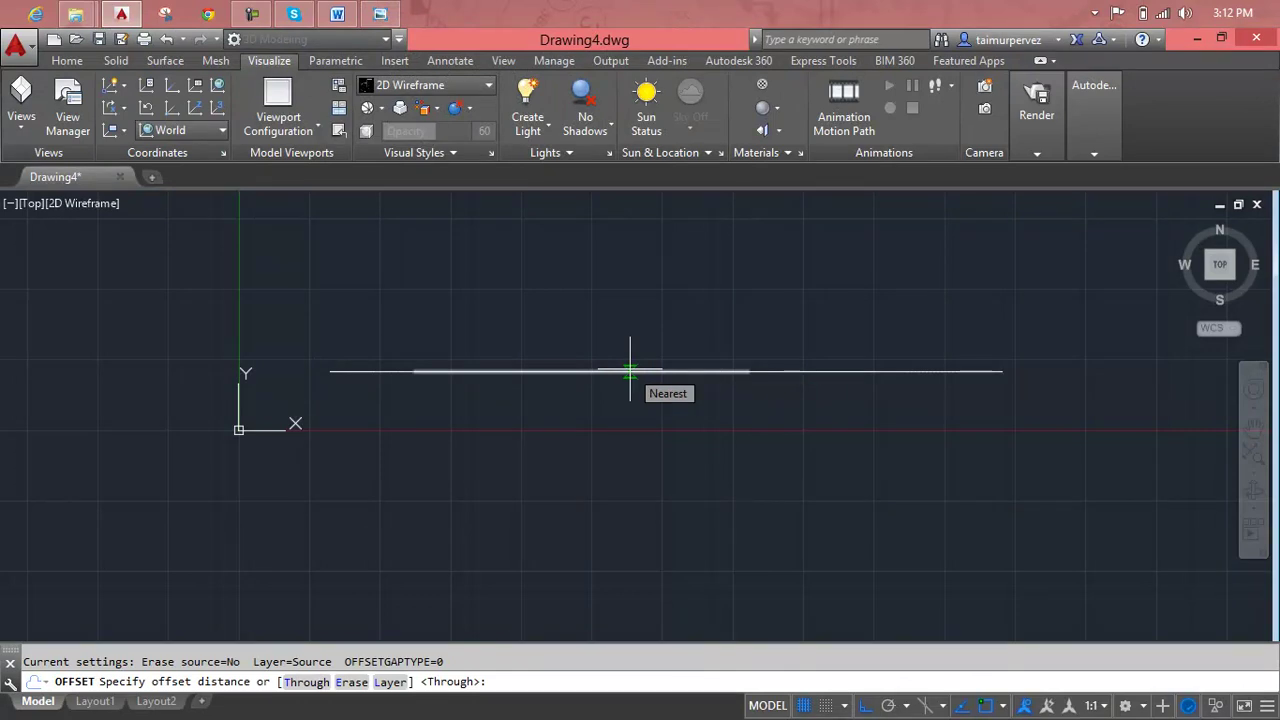
type("59")
key("Return")
left_click(898, 376)
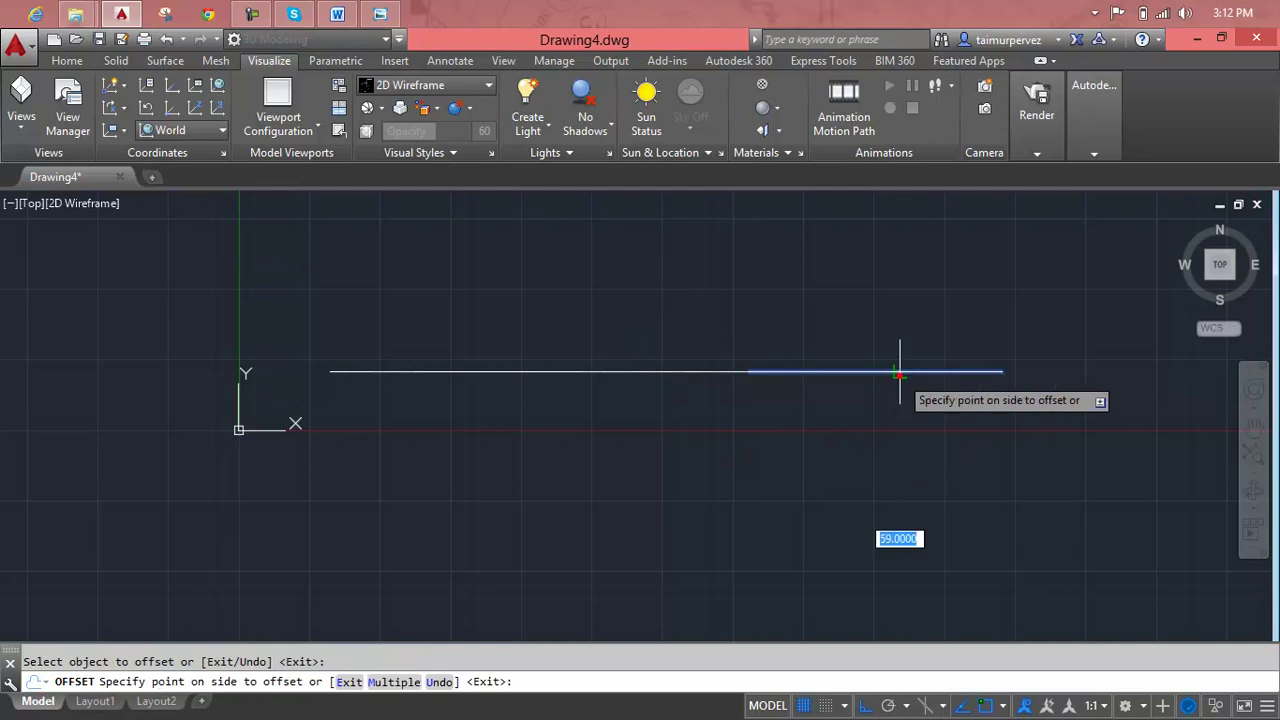
scroll(909, 459, "down", 1)
mouse_move(909, 459)
middle_mouse_down()
mouse_move(806, 323)
mouse_move(794, 209)
middle_mouse_up()
scroll(794, 209, "down", 2)
left_click(817, 379)
middle_click_drag(817, 379, 844, 445)
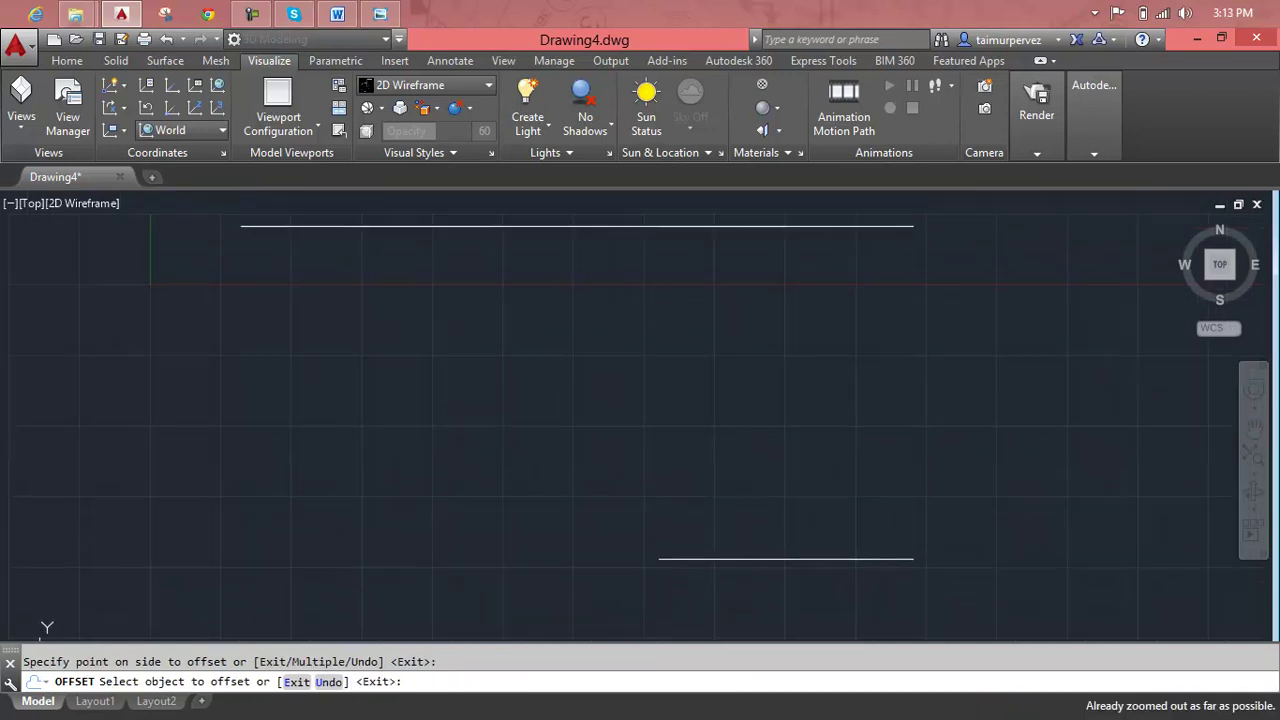
left_click(585, 236)
left_click(586, 286)
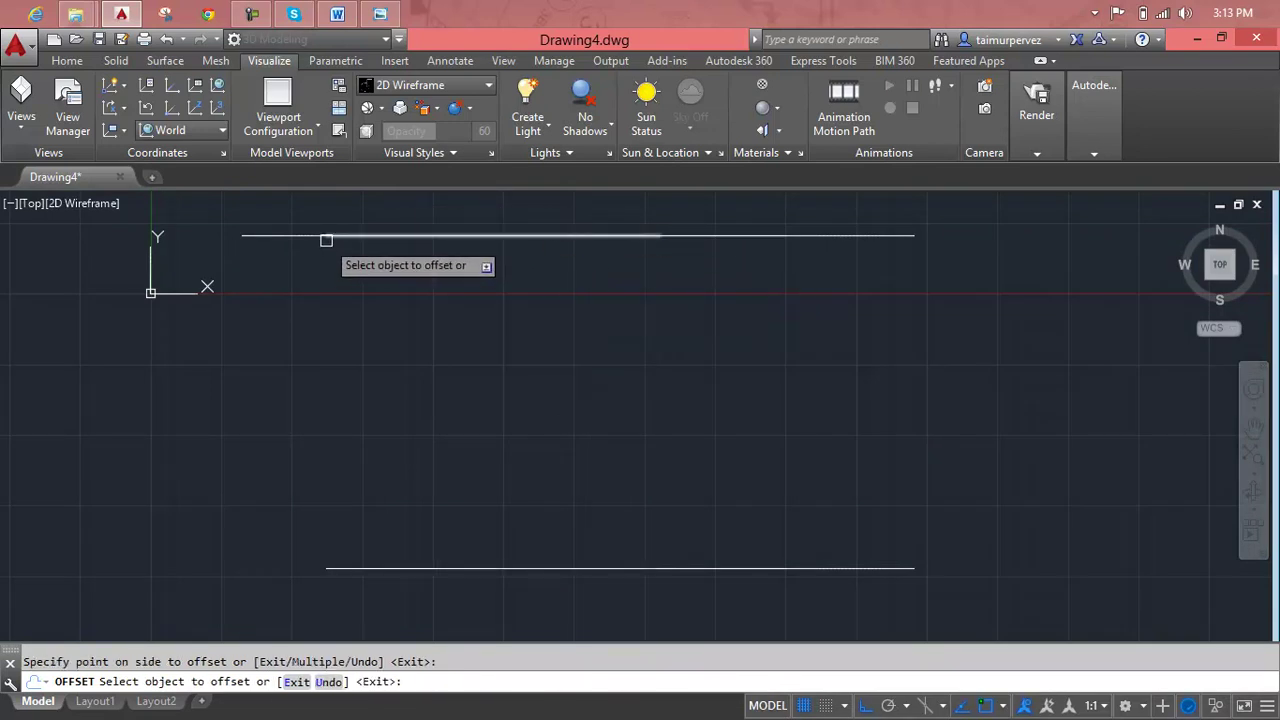
left_click(297, 236)
left_click(274, 357)
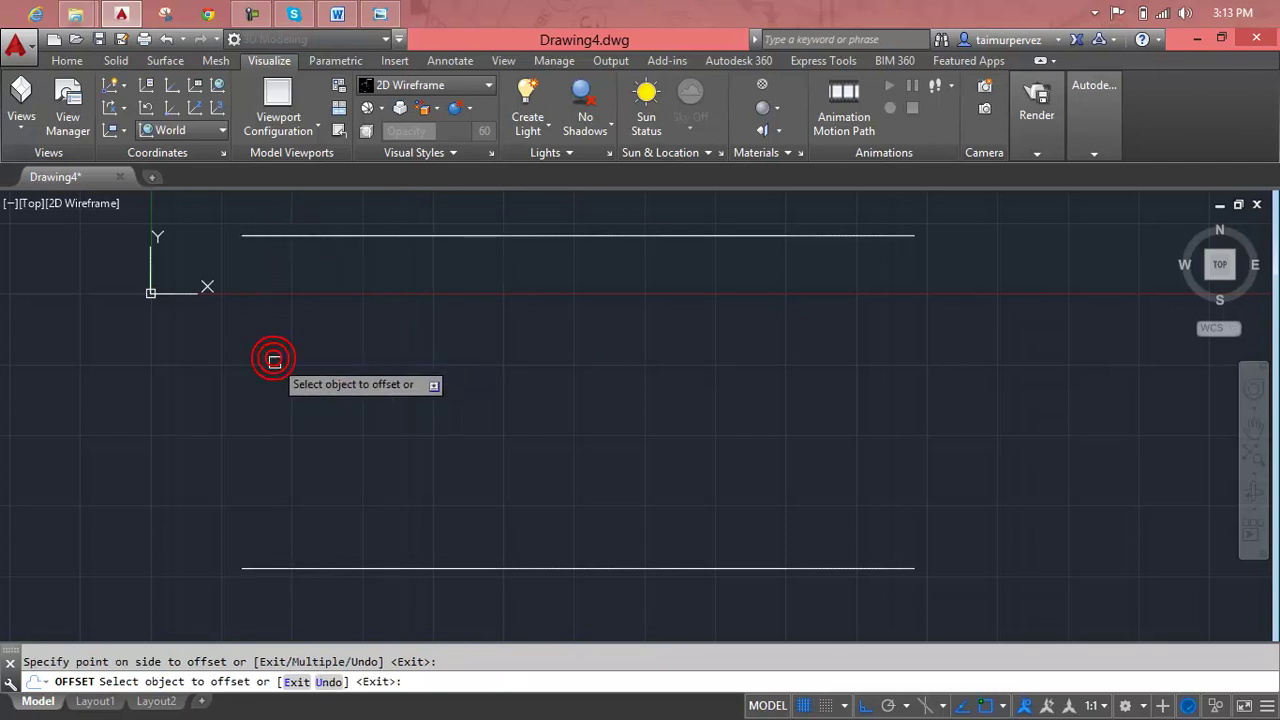
key("Escape")
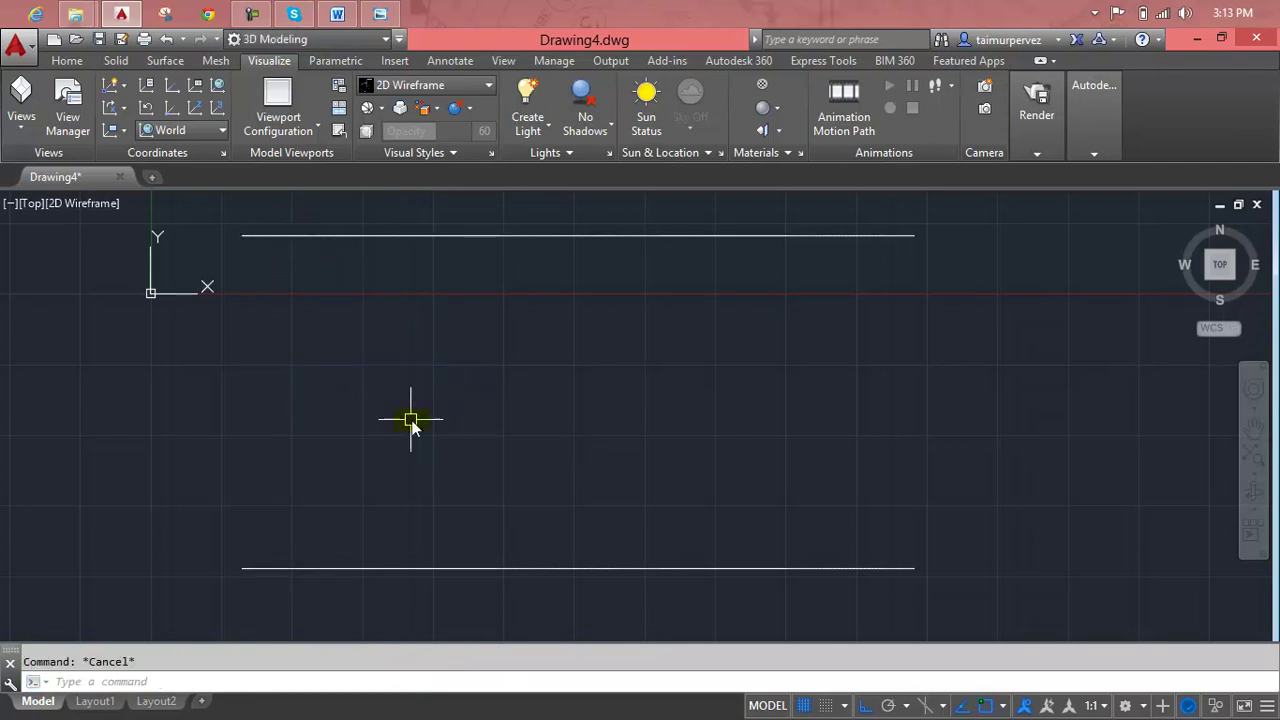
- Close the rectangle with vertical lines at both ends, then view the reference
type("l")
key("Return")
left_click(913, 236)
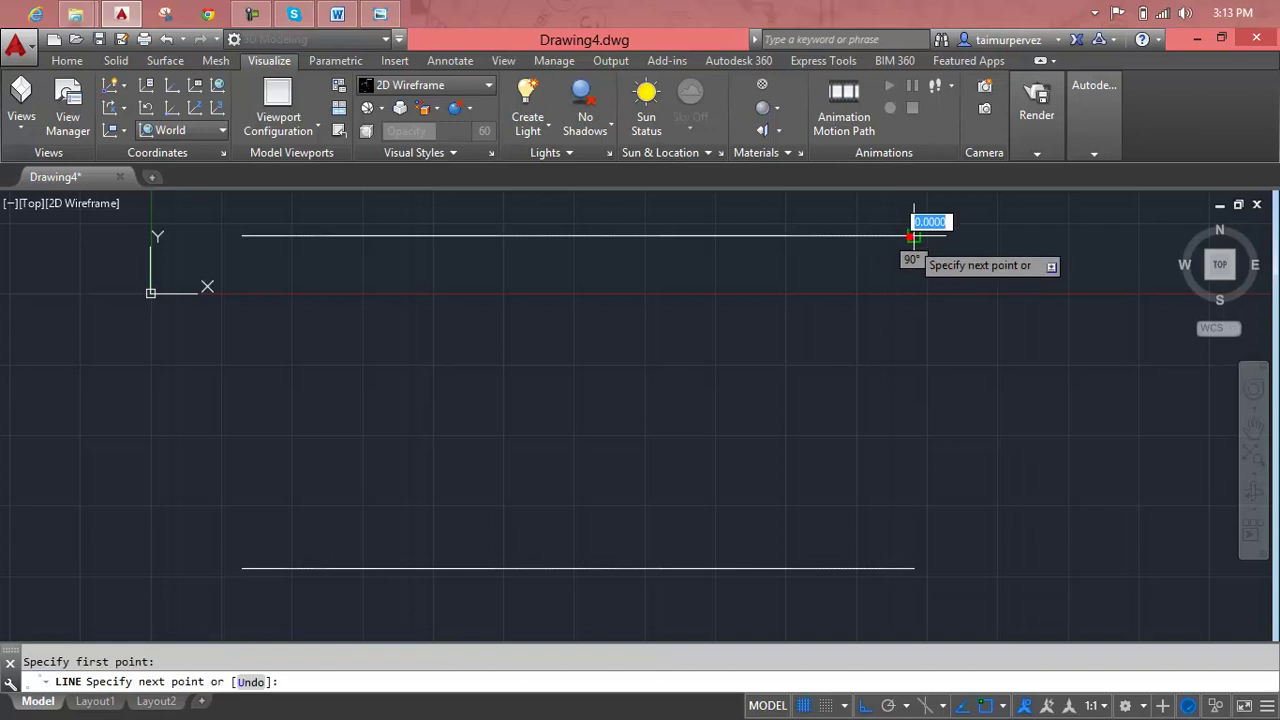
left_click(910, 569)
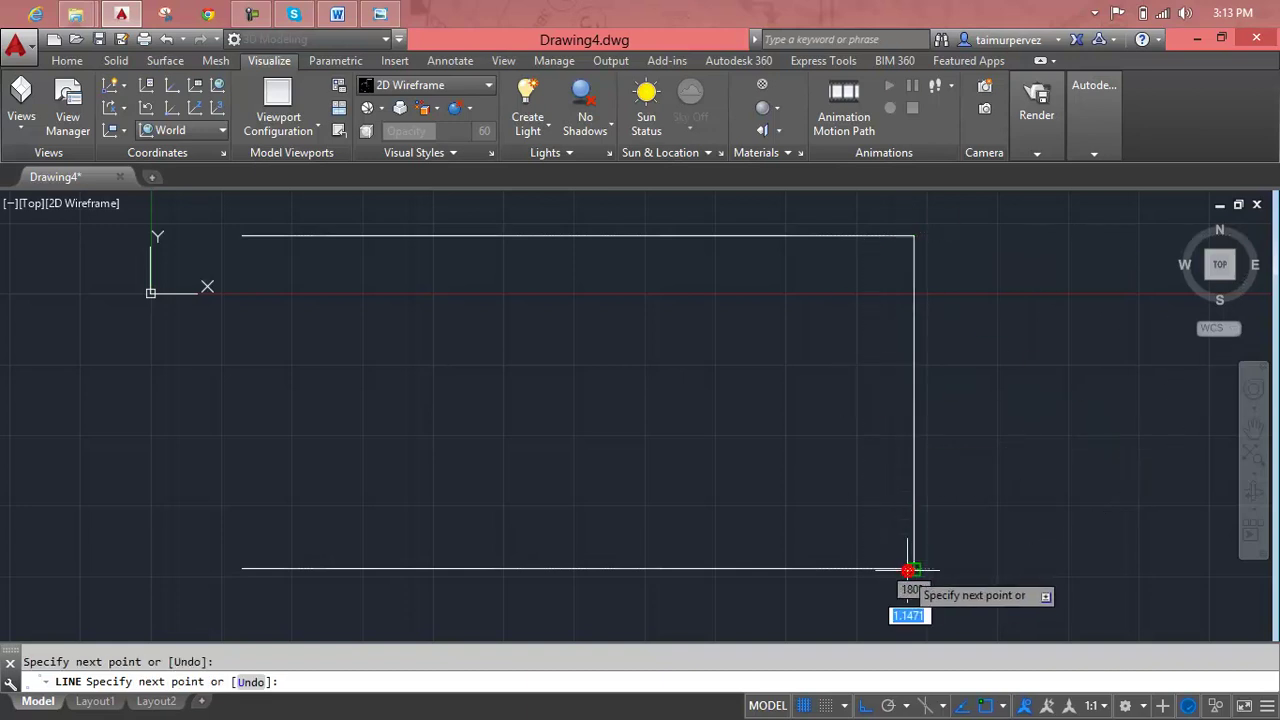
key("Return")
key("Return")
left_click(241, 236)
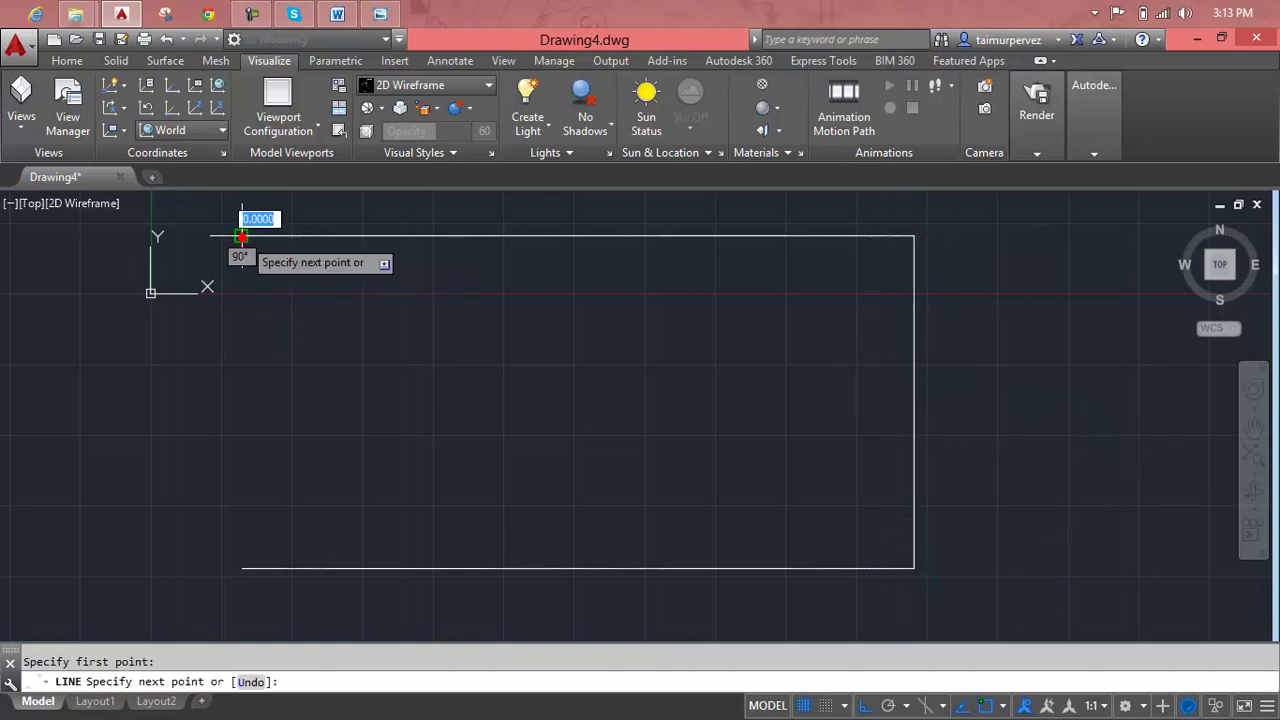
left_click(241, 569)
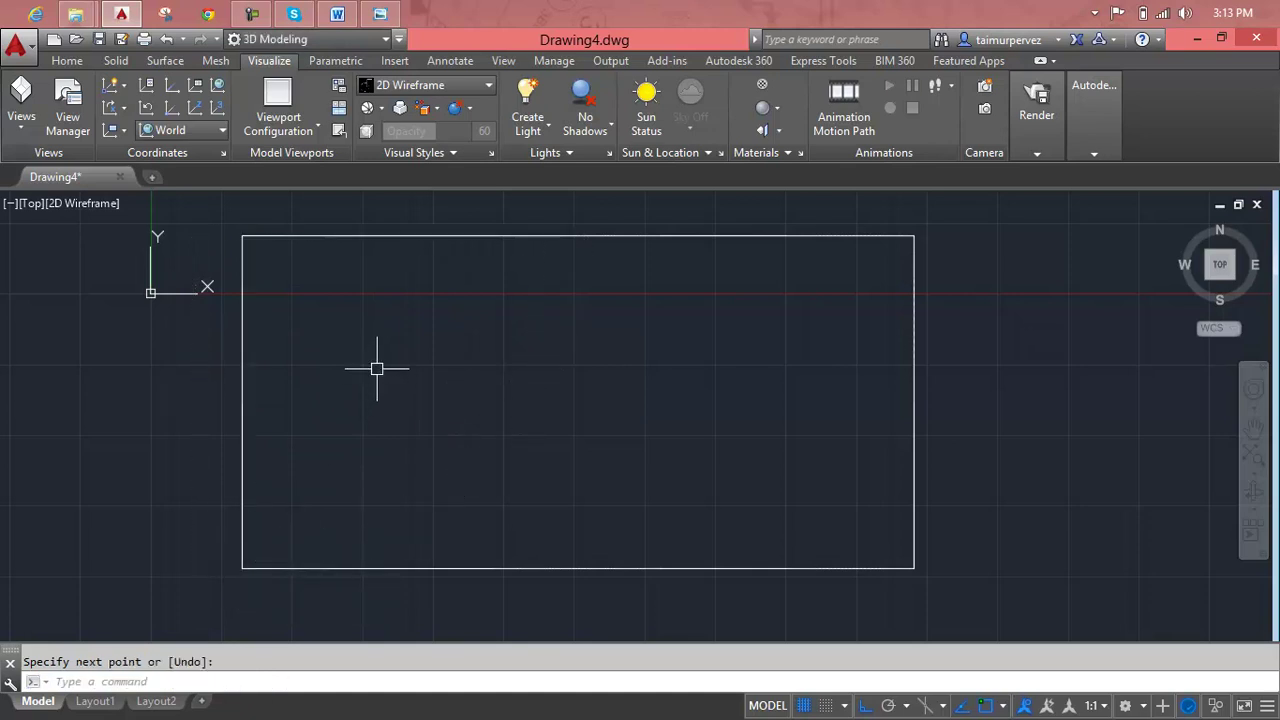
key("Escape")
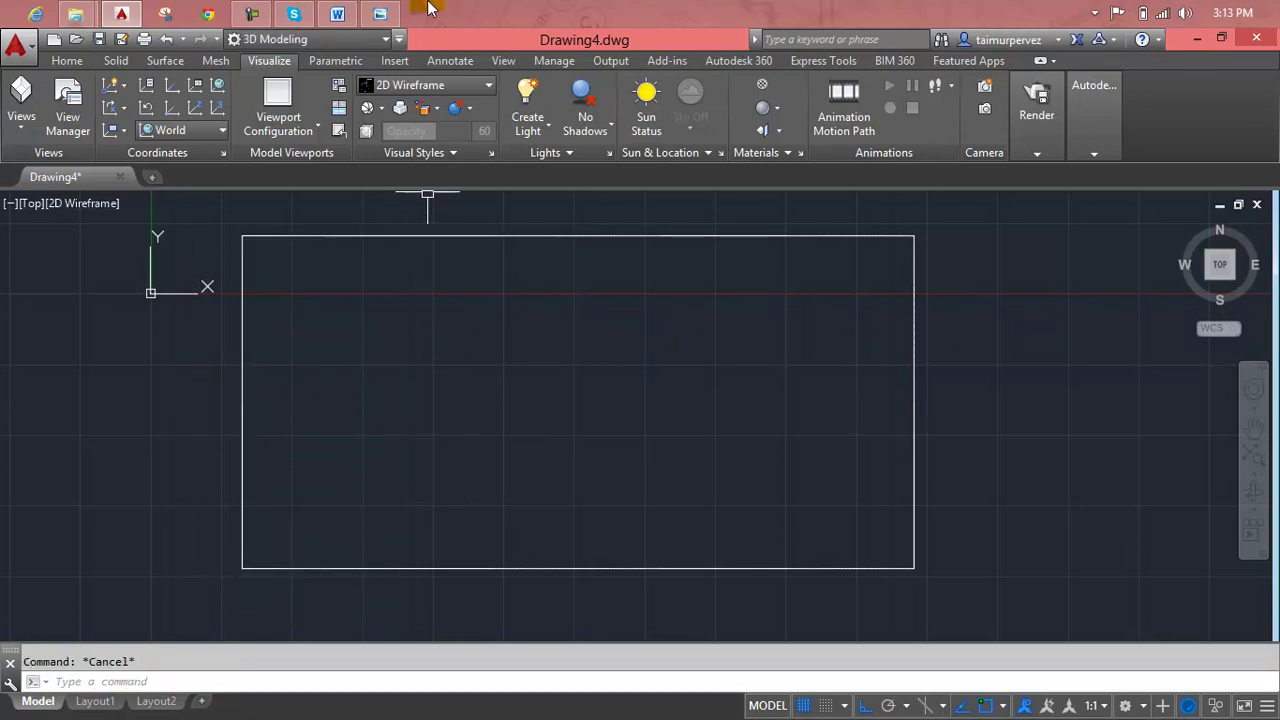
left_click(388, 14)
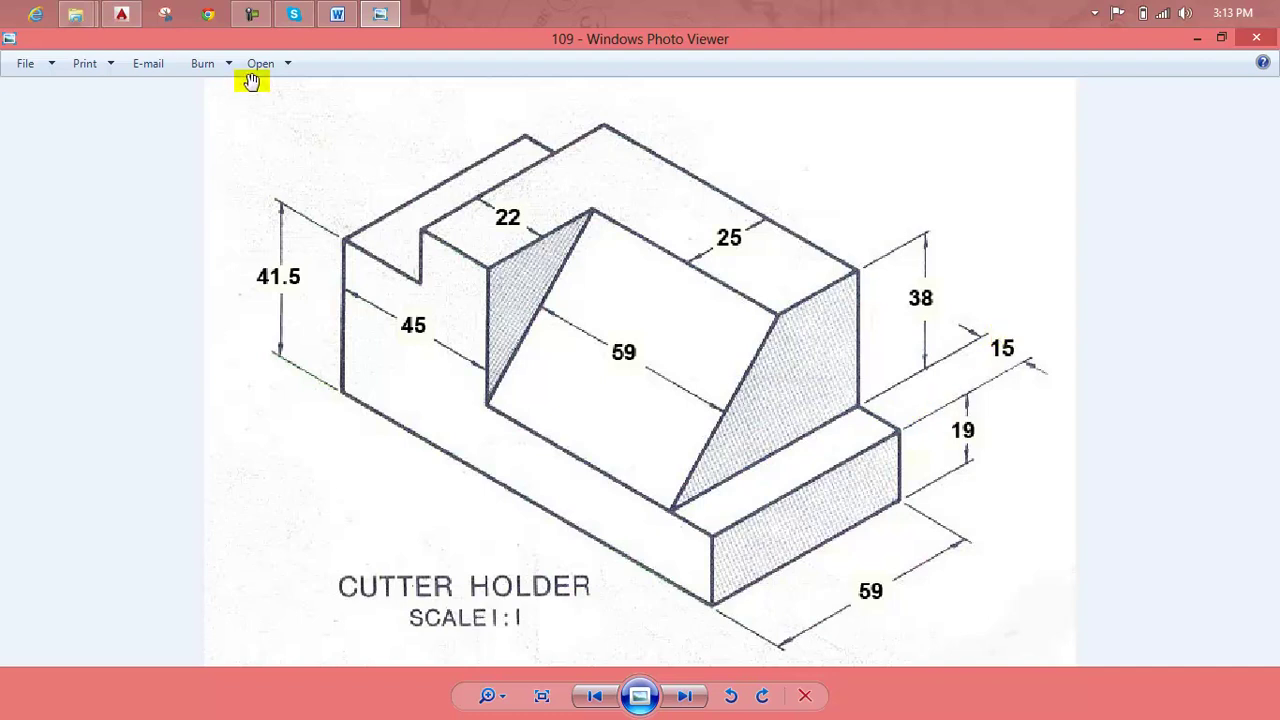
- Review the 1:1 Cutter Holder reference dimensions in Photo Viewer, then return to AutoCAD
left_click(405, 12)
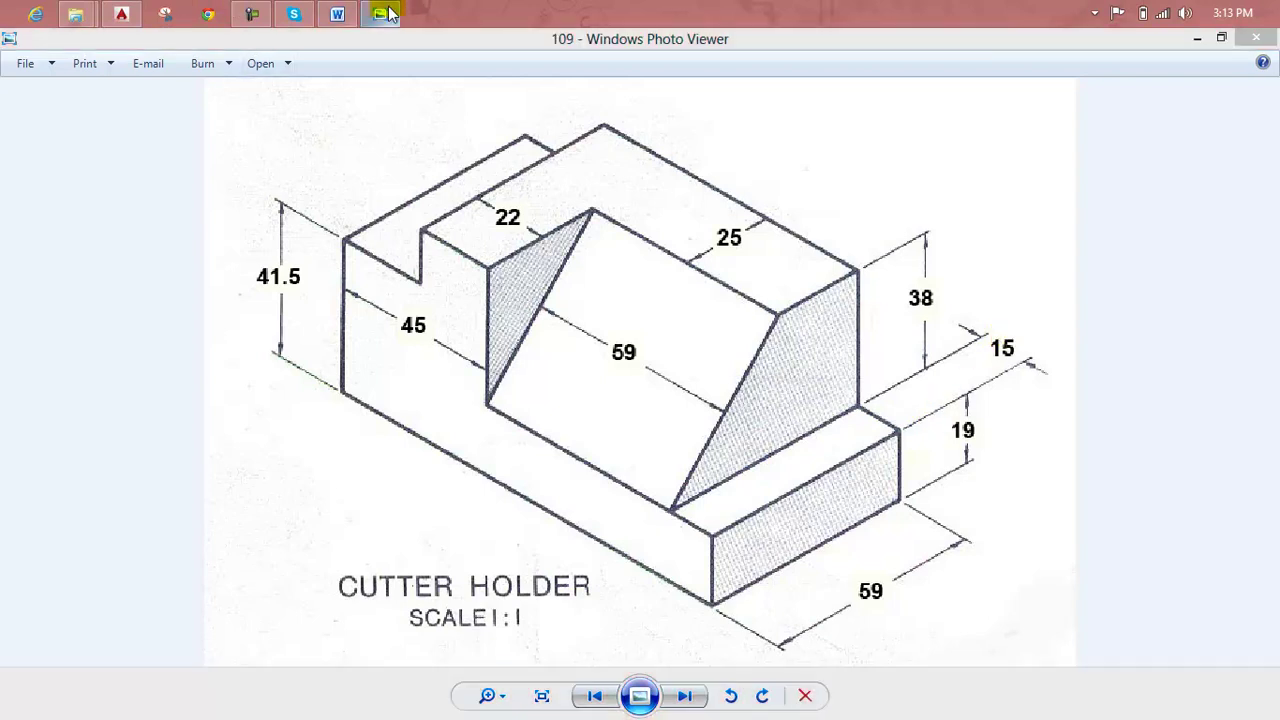
left_click(390, 12)
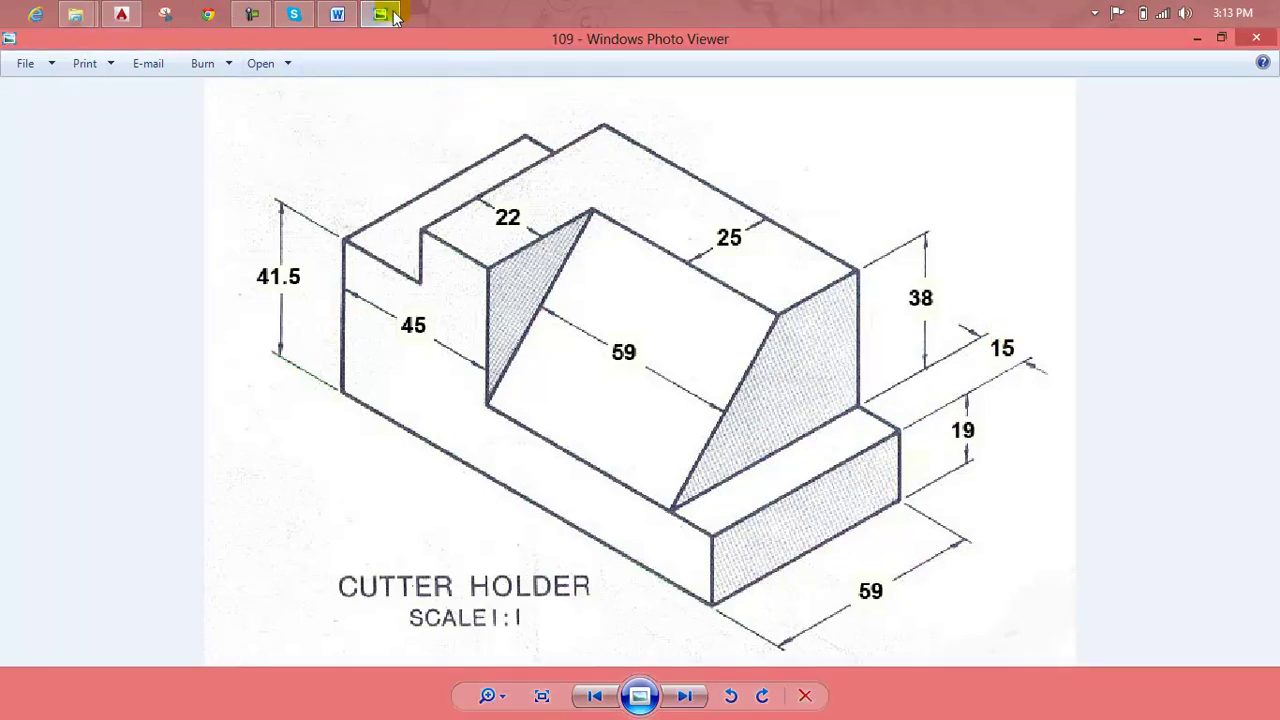
left_click(393, 14)
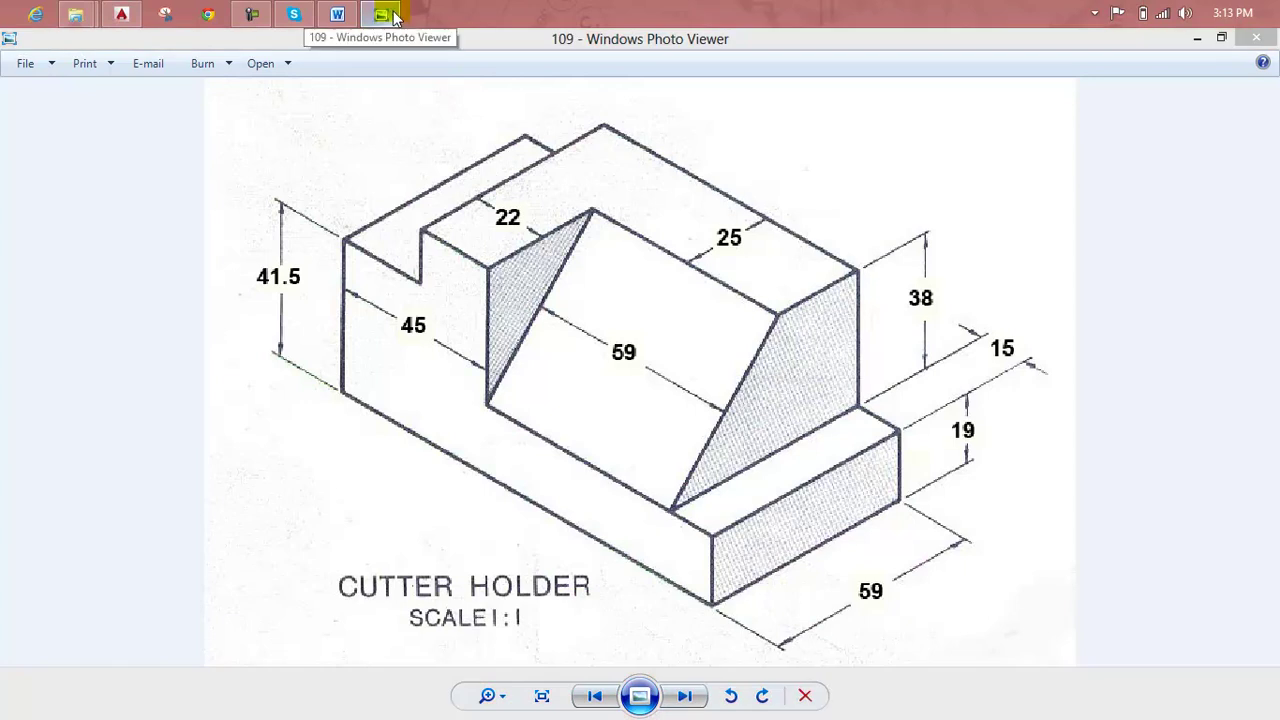
left_click(393, 14)
- Offset the rectangle's right edge 15 units inward
type("o")
key("Return")
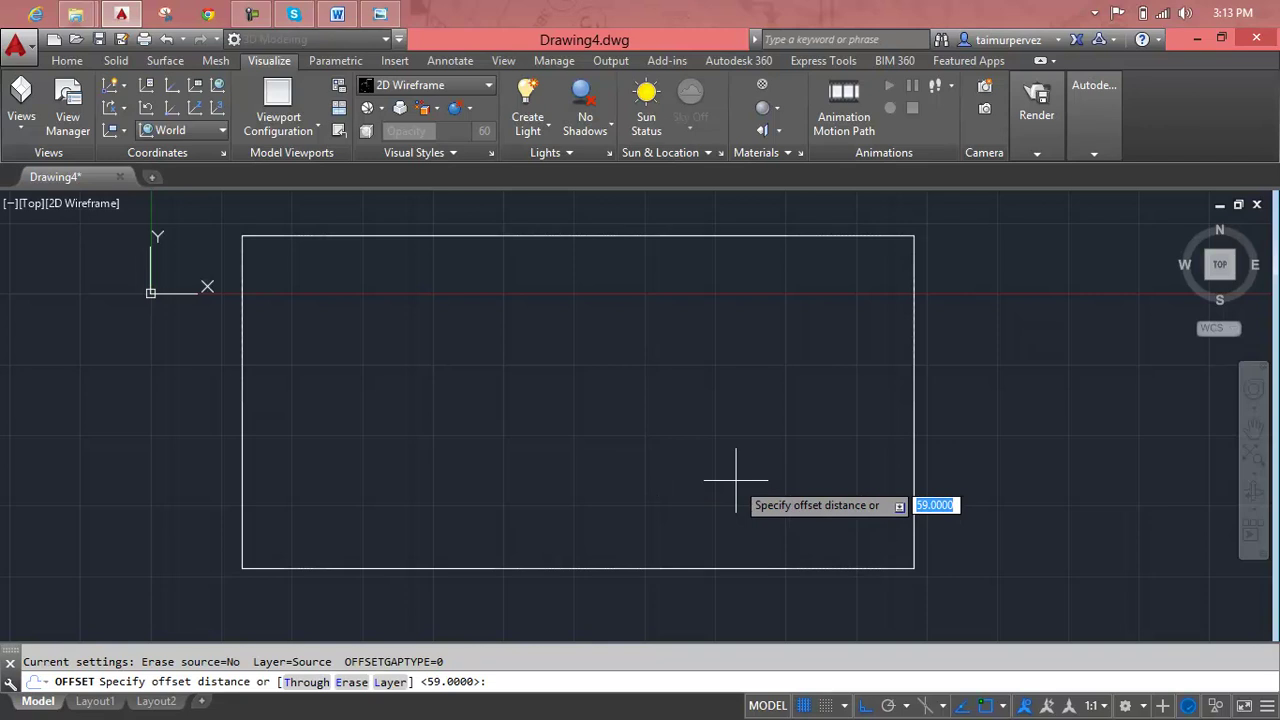
type("15")
key("Return")
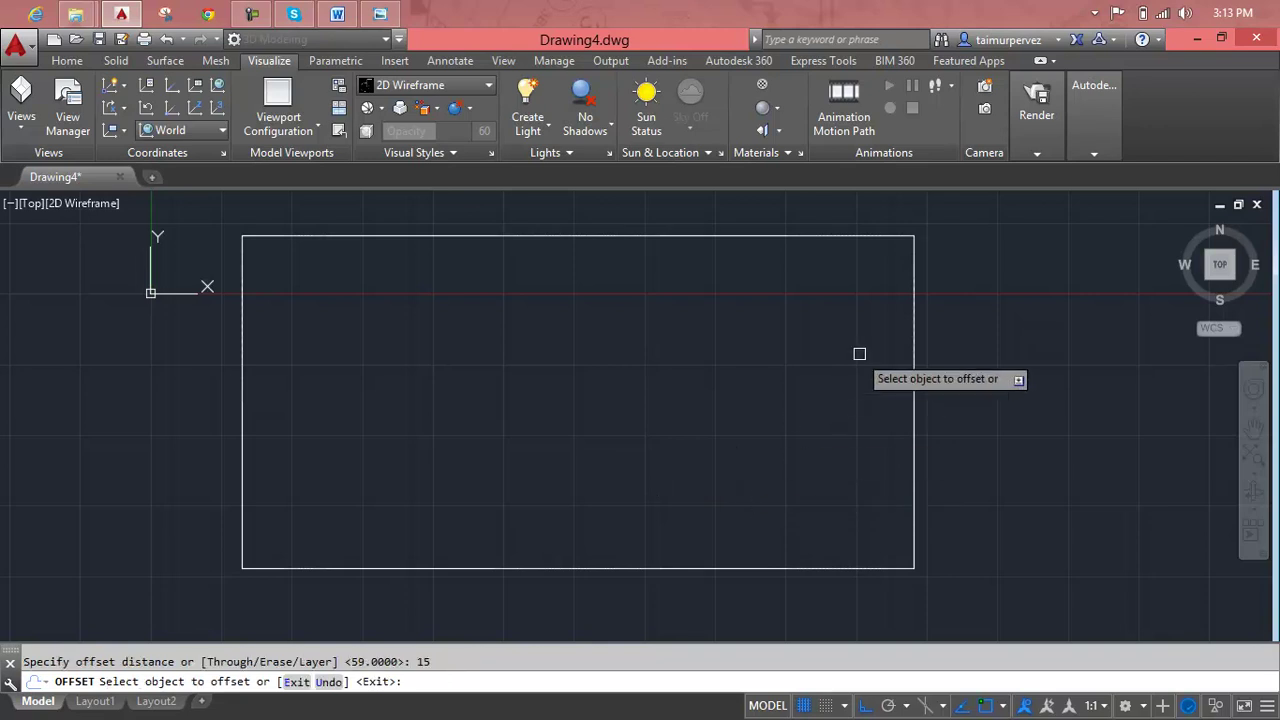
left_click(912, 346)
left_click(822, 365)
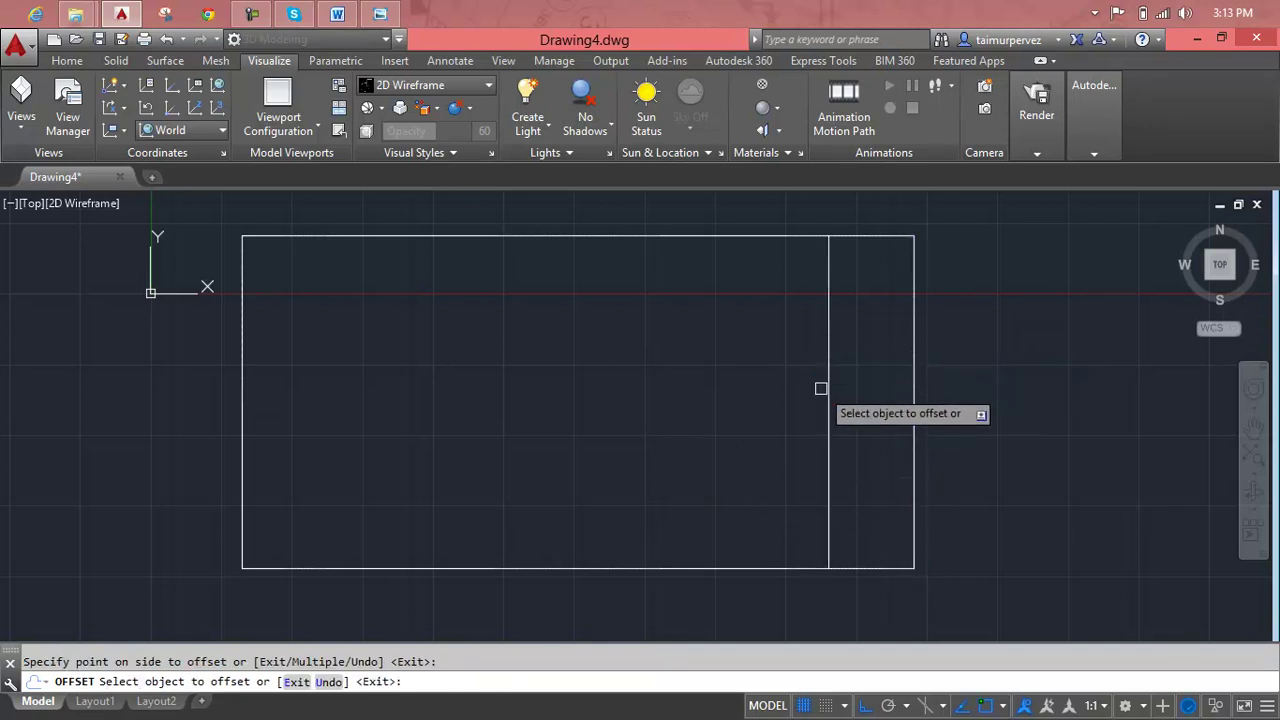
key("Escape")
key("Escape")
- Offset the new inner line 59 units further left
type("o")
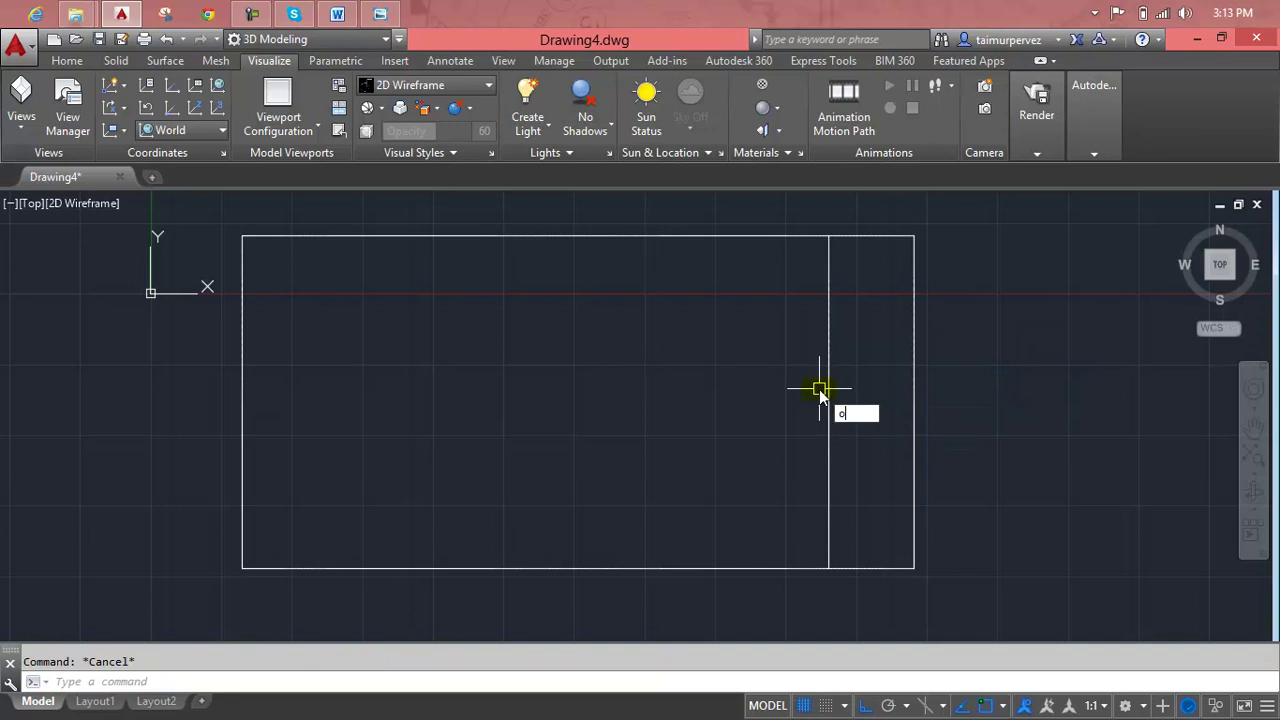
key("Return")
key("BackSpace")
key("Return")
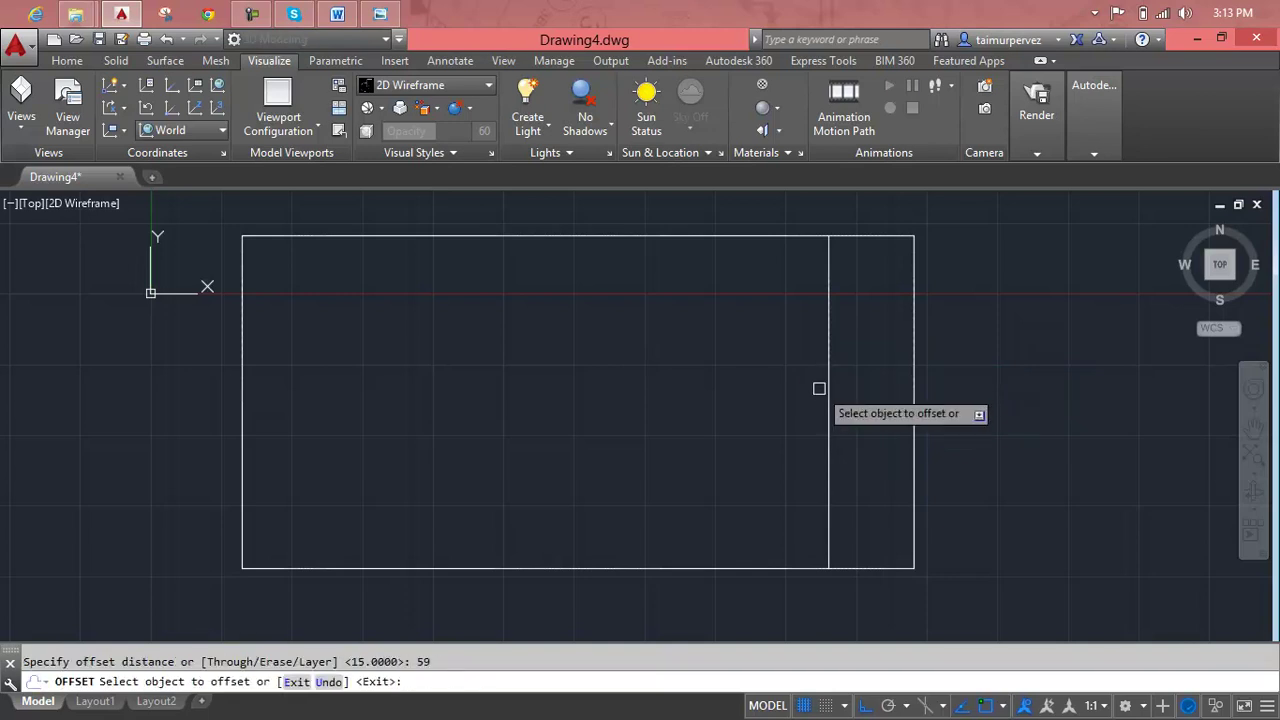
left_click(828, 380)
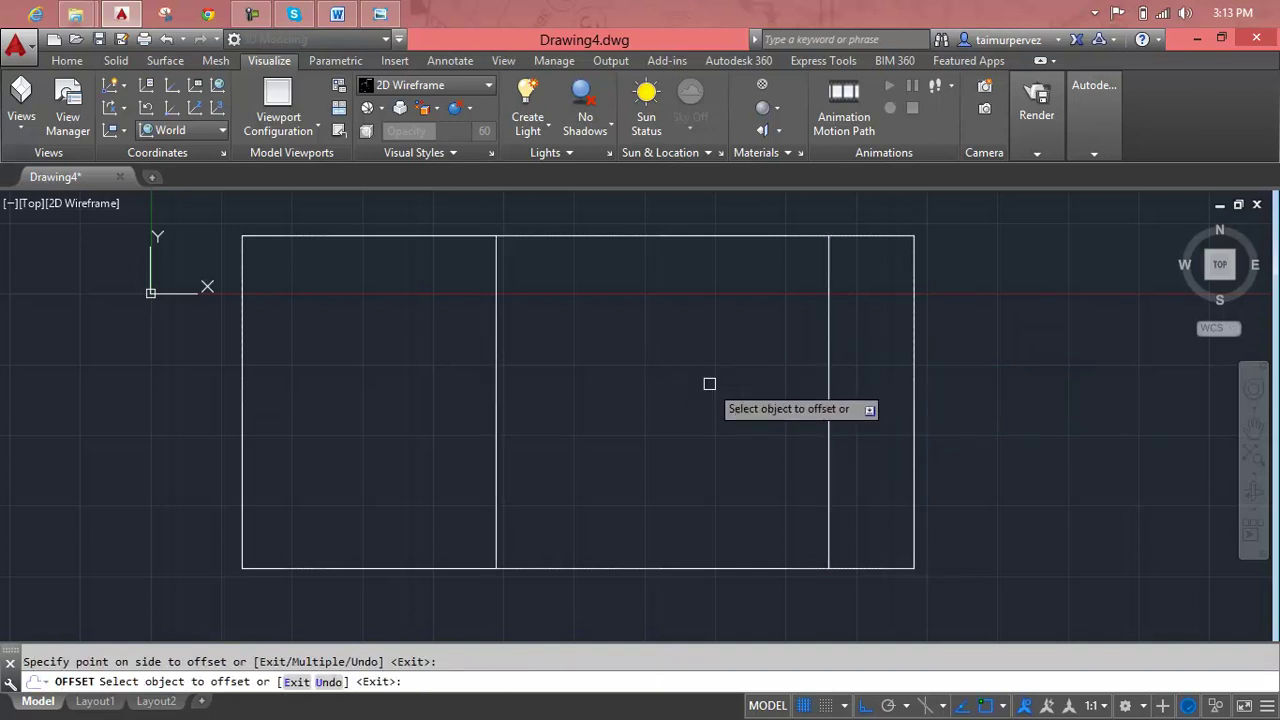
left_click(382, 12)
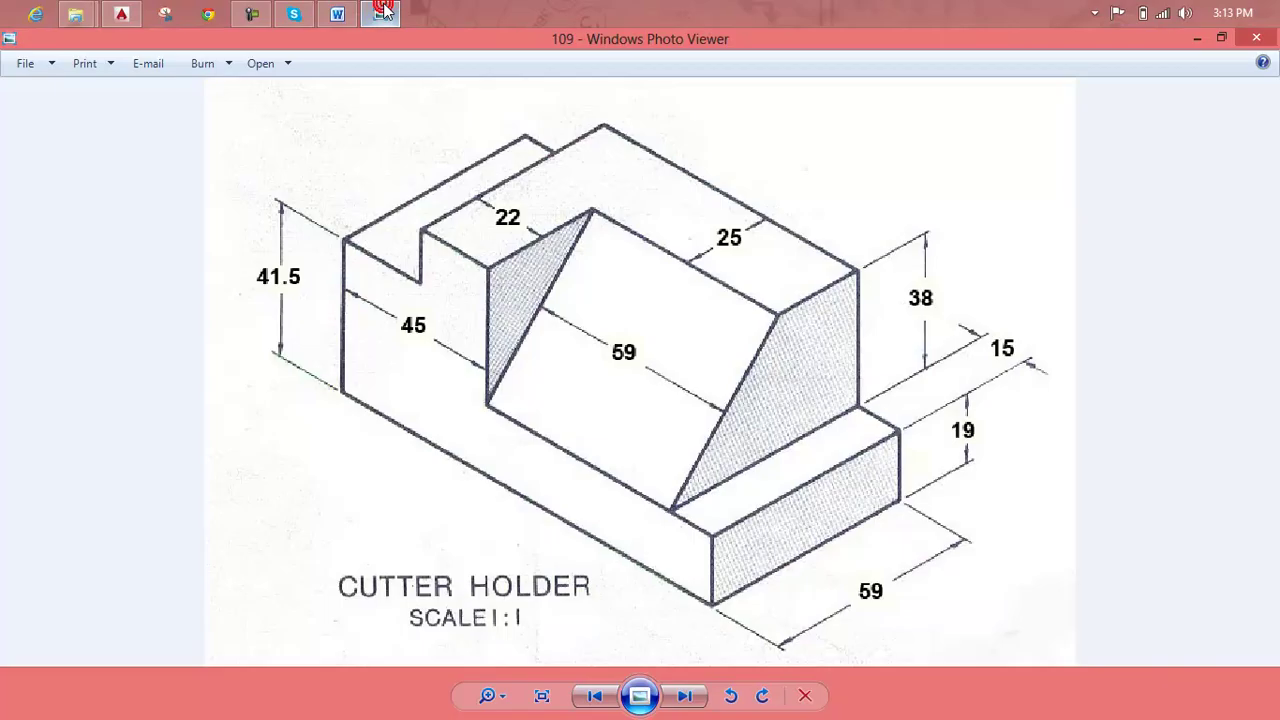
left_click(382, 12)
key("Escape")
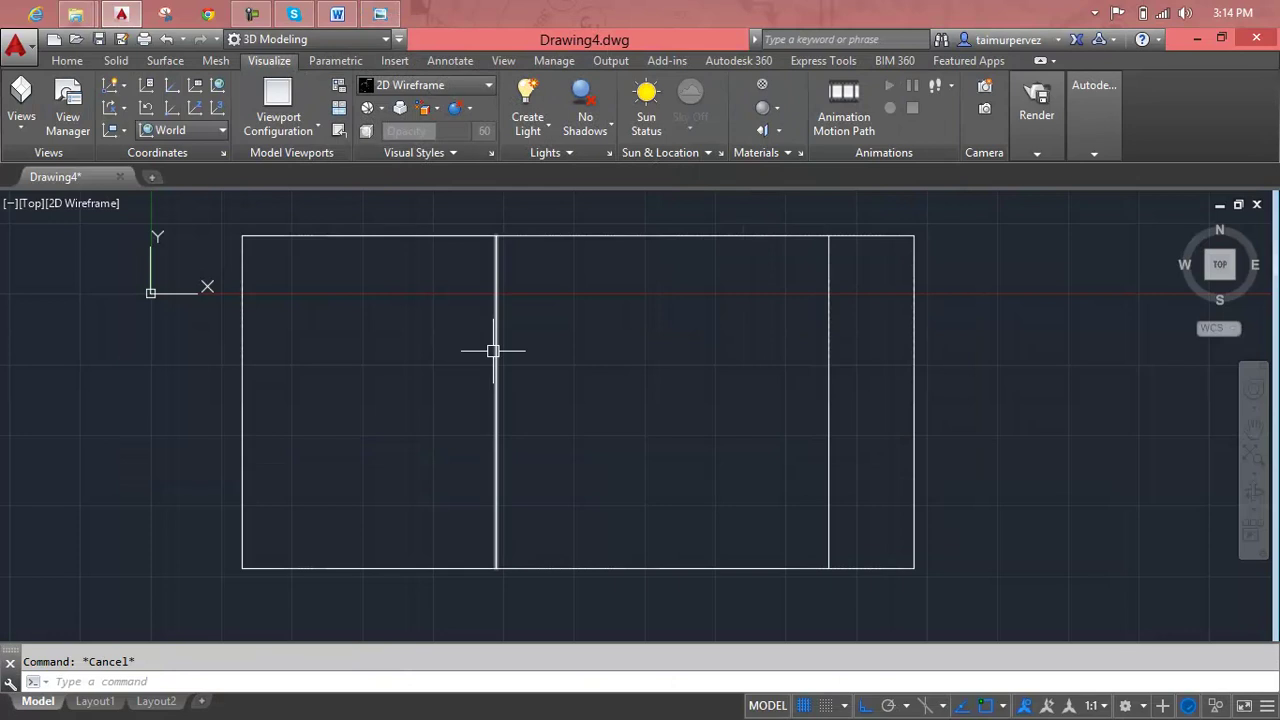
middle_click_drag(263, 294, 314, 398)
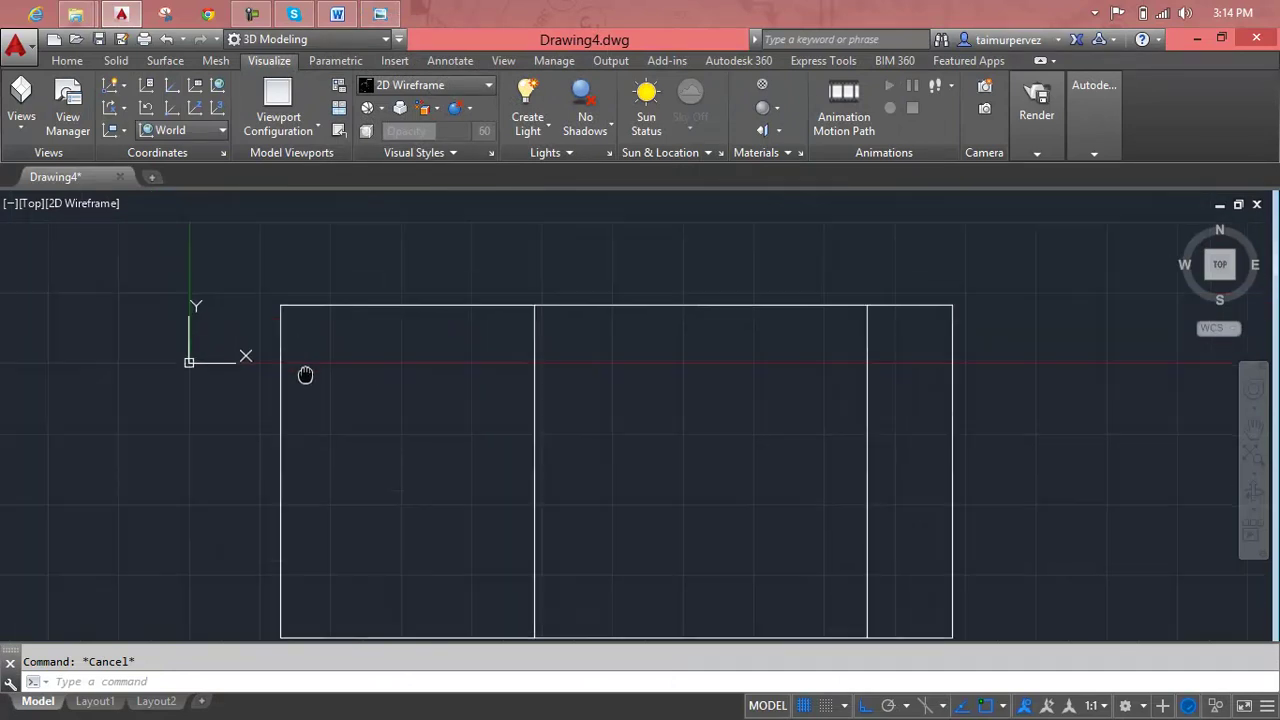
type("di")
key("Return")
left_click(292, 339)
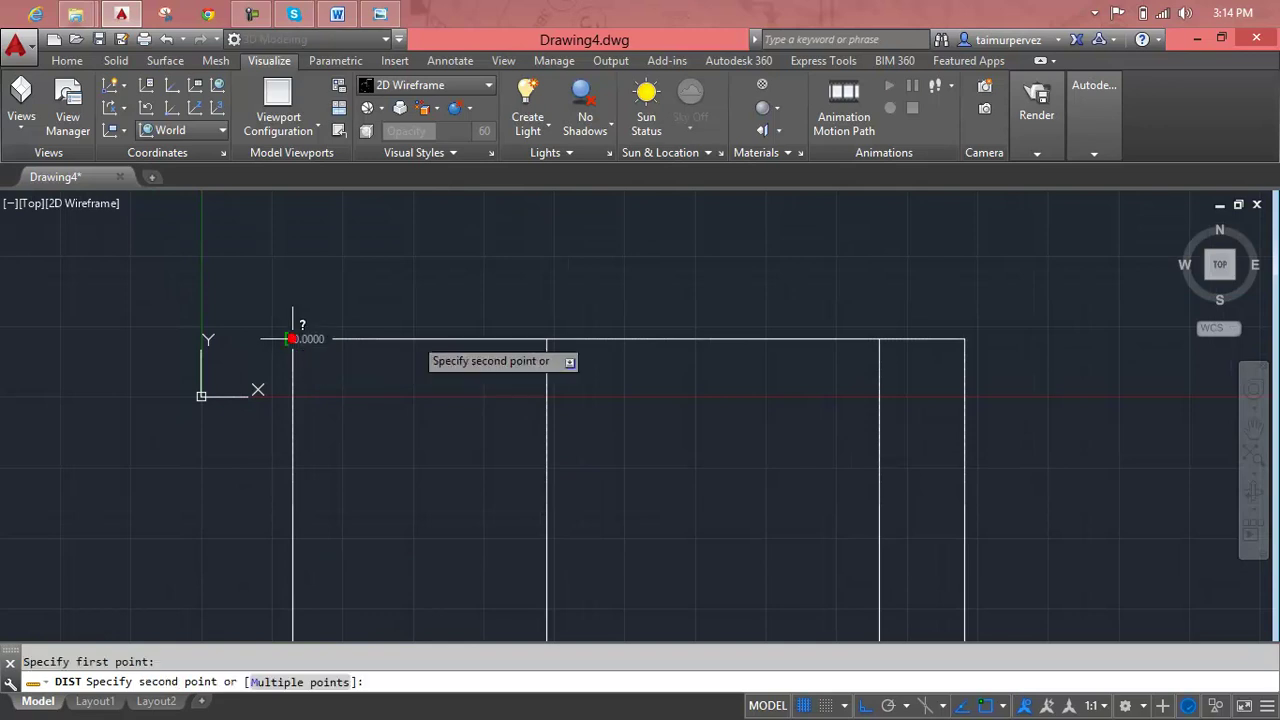
left_click(543, 340)
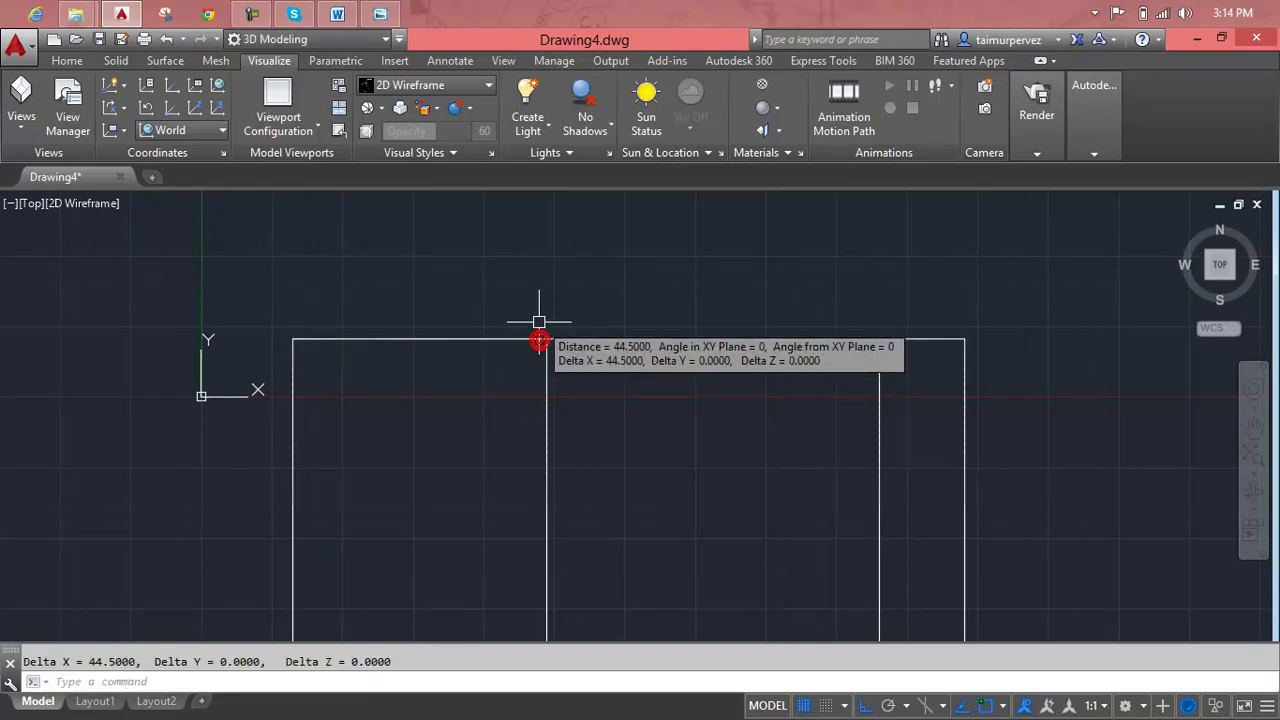
key("Escape")
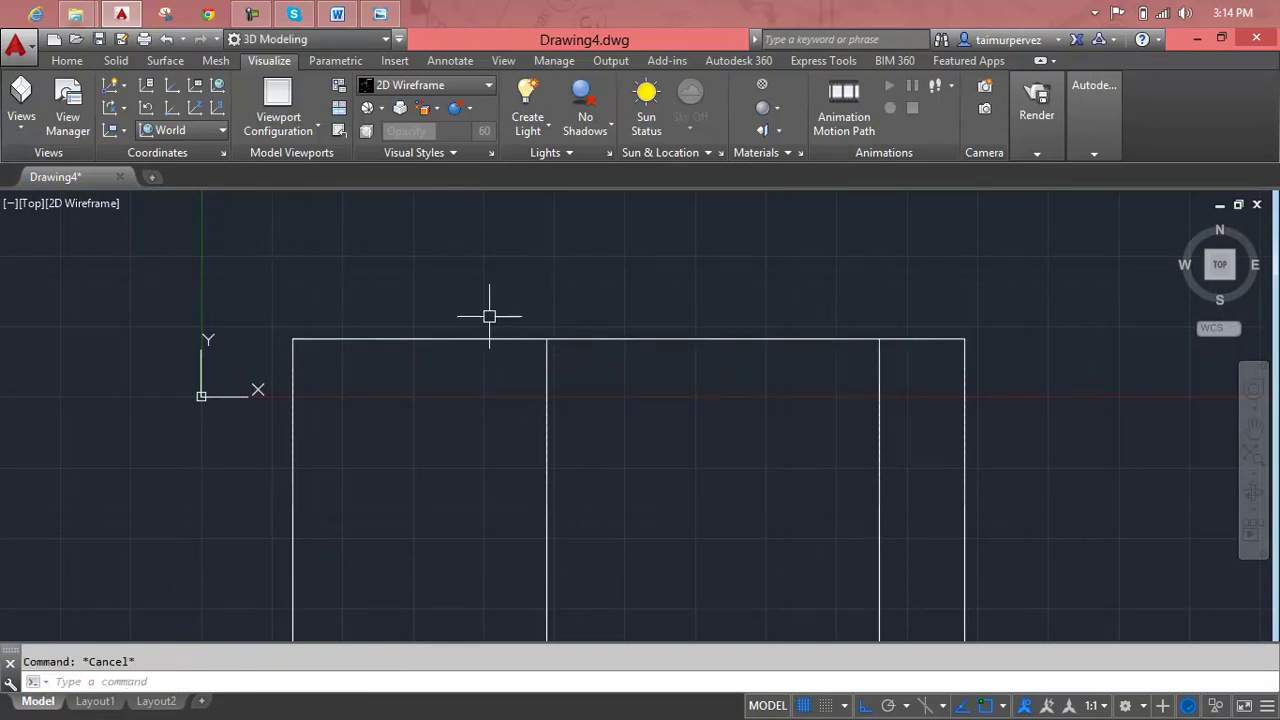
middle_click_drag(545, 368, 552, 322)
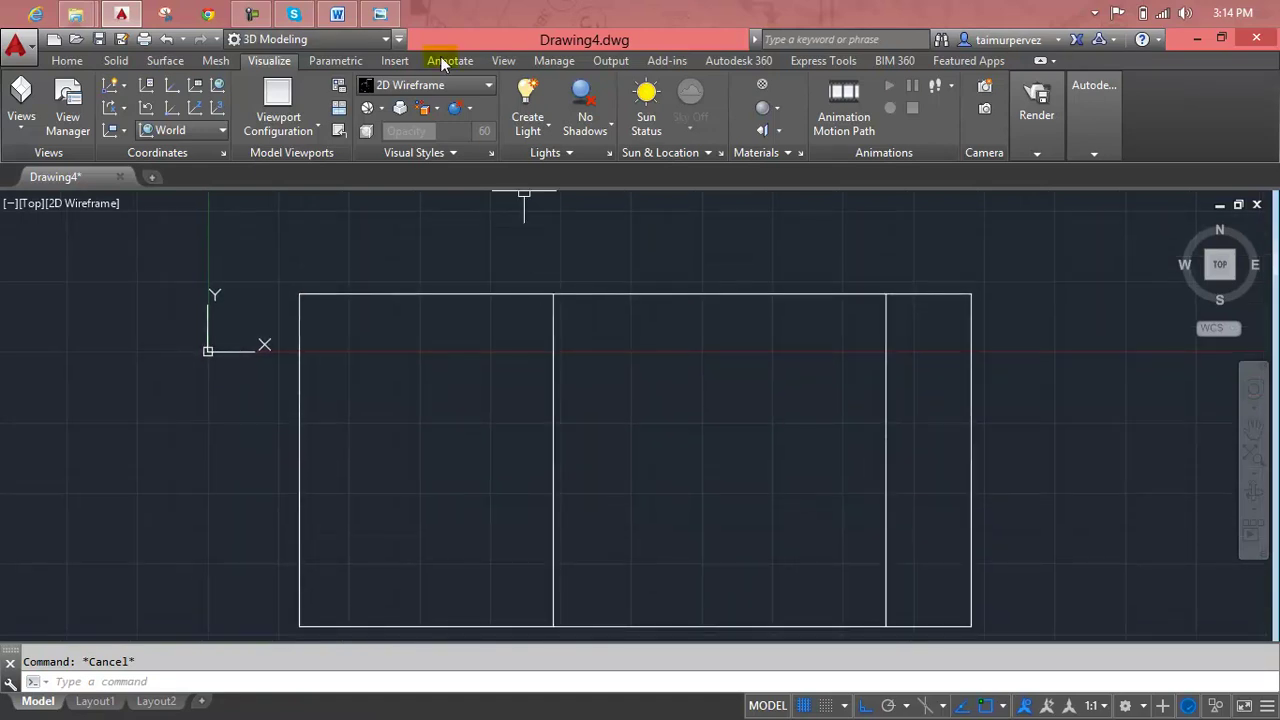
left_click(381, 14)
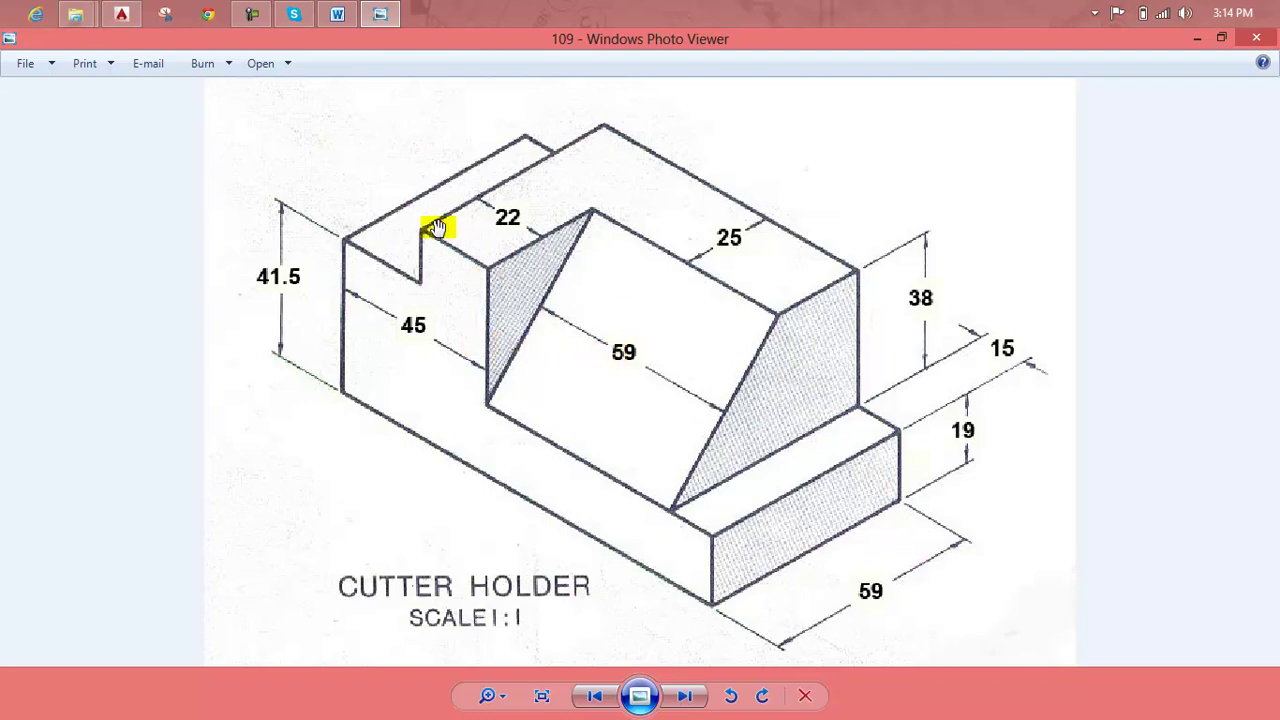
- Offset the inner vertical line 22 units to the left
left_click(380, 13)
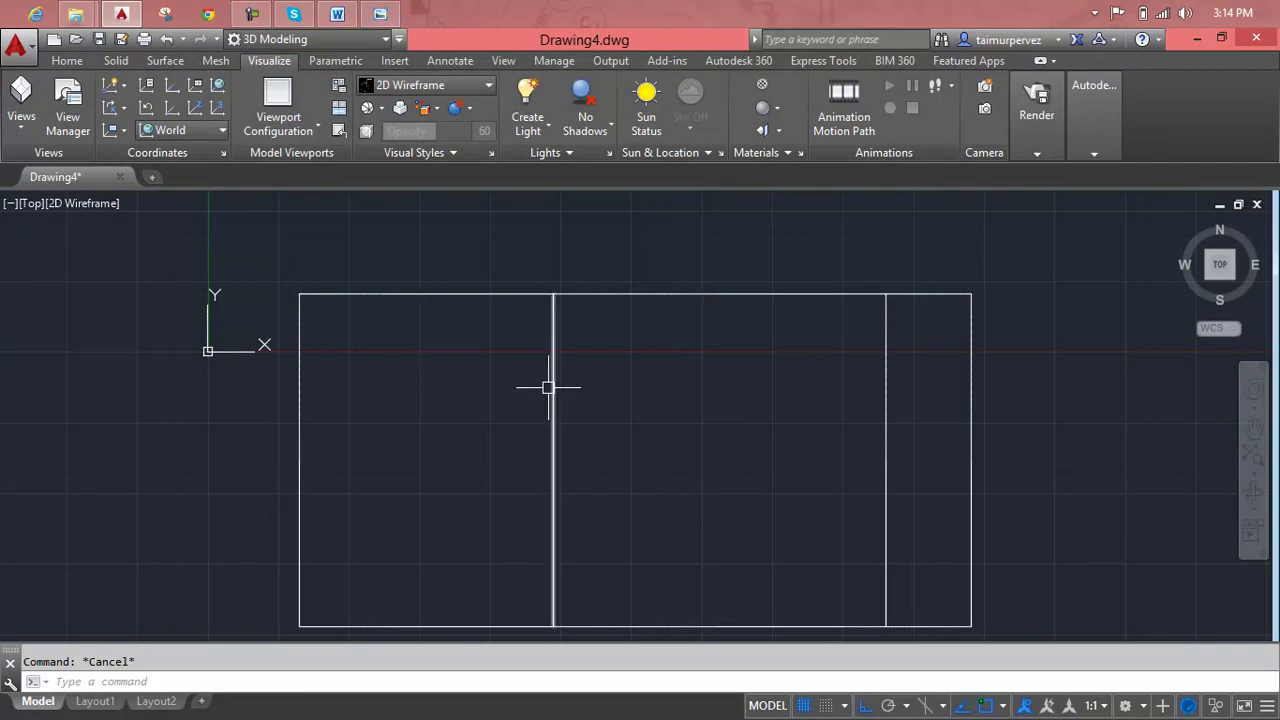
type("o")
key("Return")
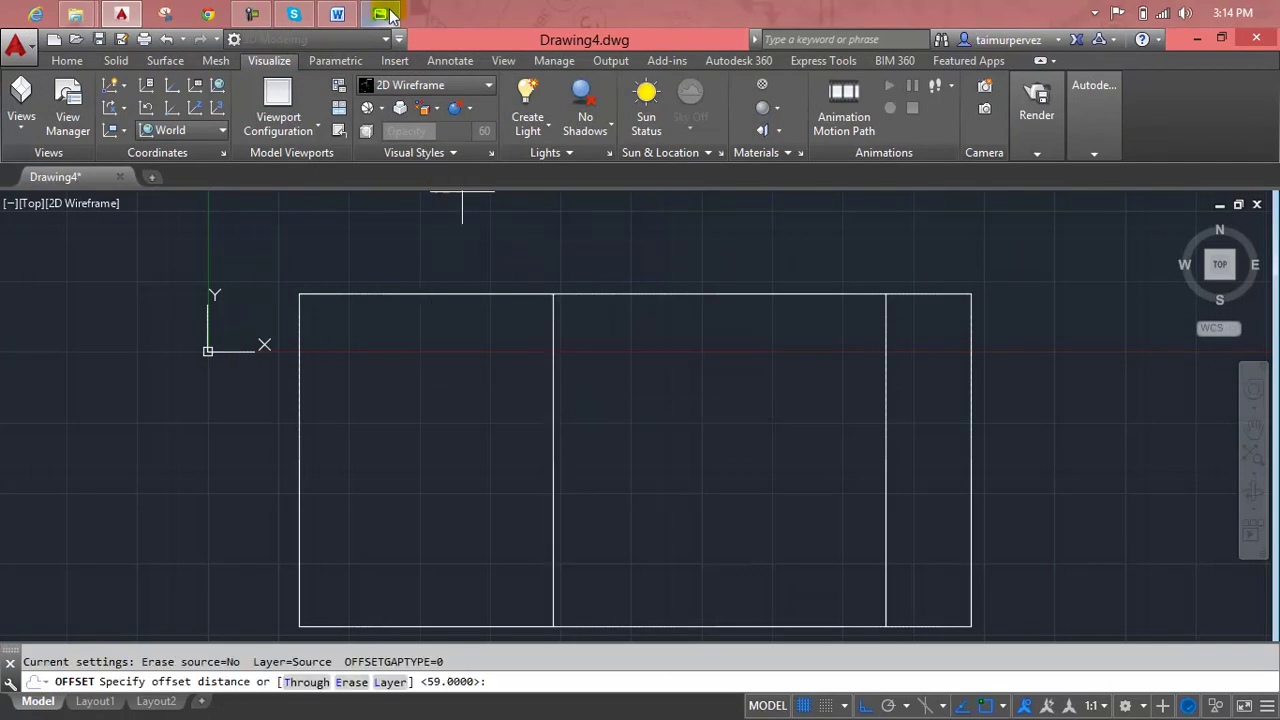
left_click(385, 14)
left_click(383, 14)
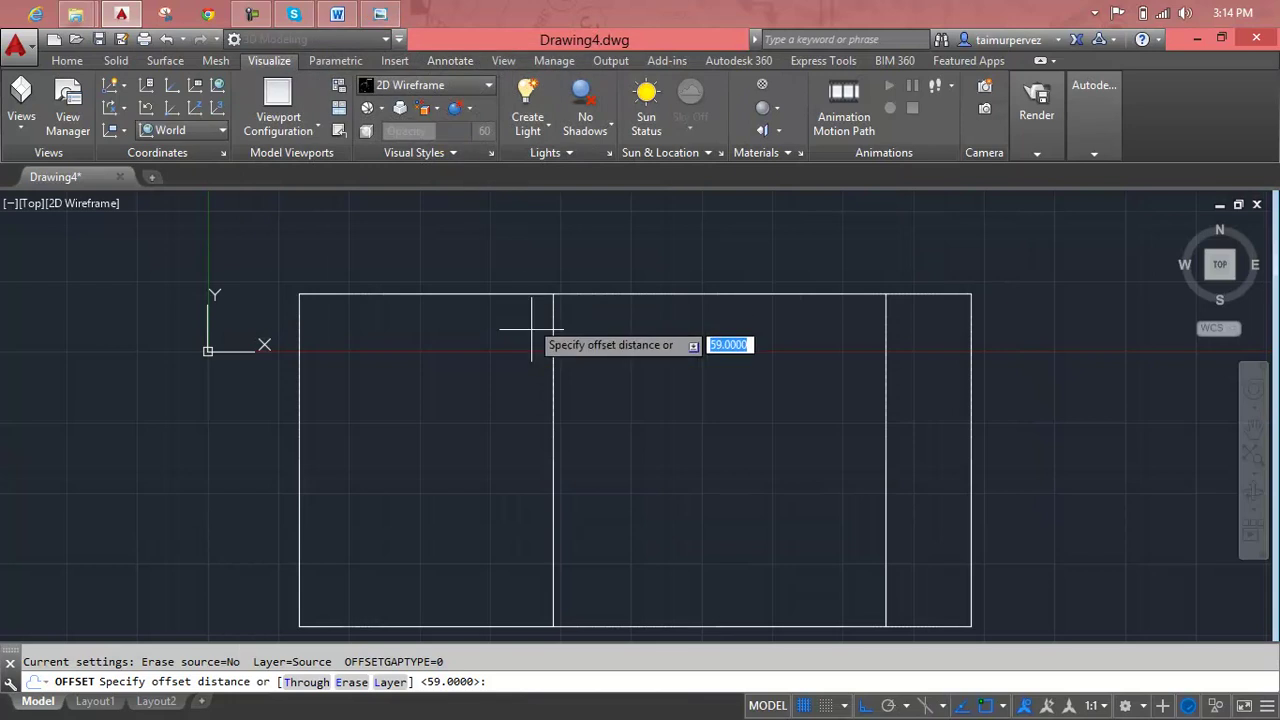
type("22")
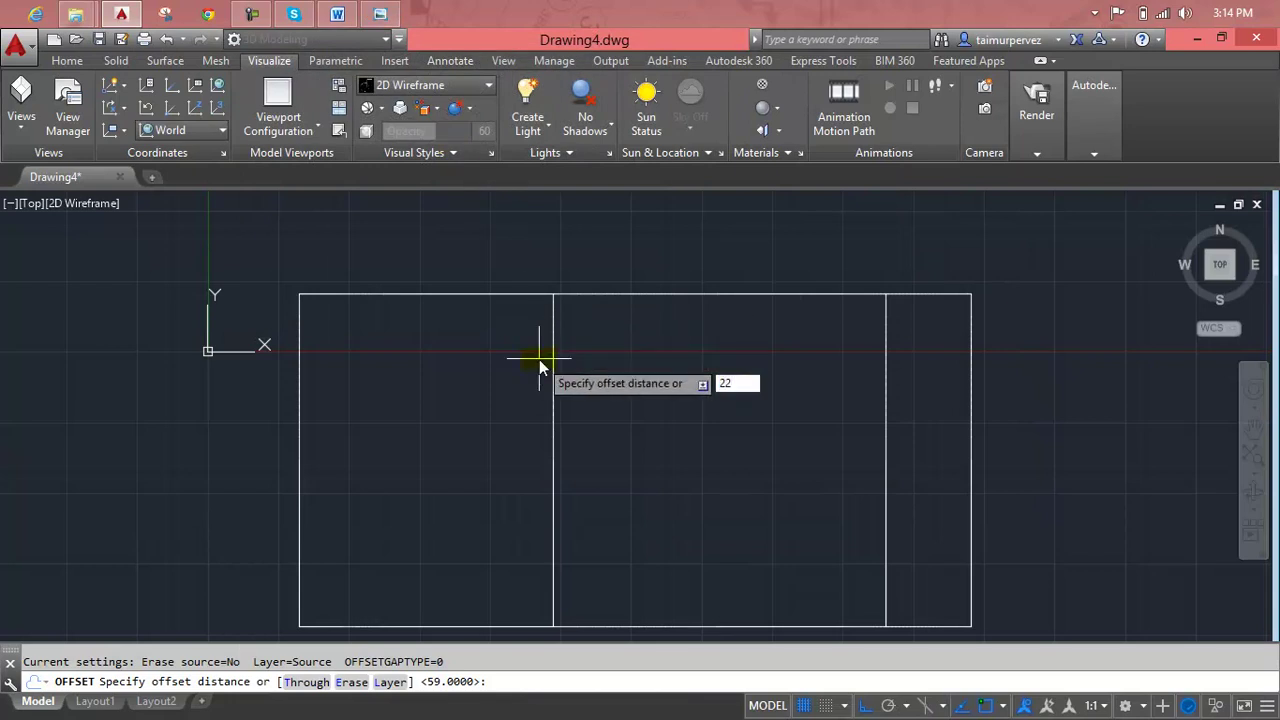
key("Return")
left_click(551, 353)
left_click(508, 355)
- Recentre the drawing, end Offset, and glance at the reference drawing
scroll(500, 360, "down", 3)
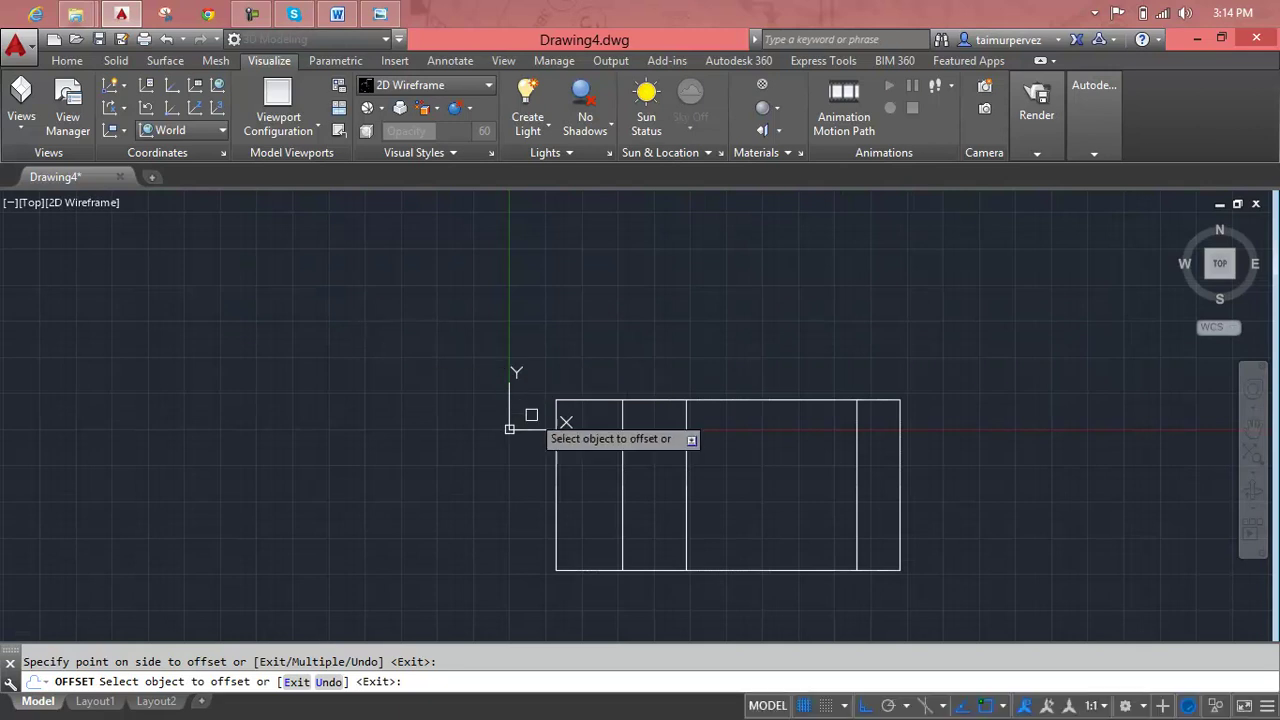
scroll(510, 428, "up", 2)
middle_click_drag(457, 383, 285, 303)
key("Escape")
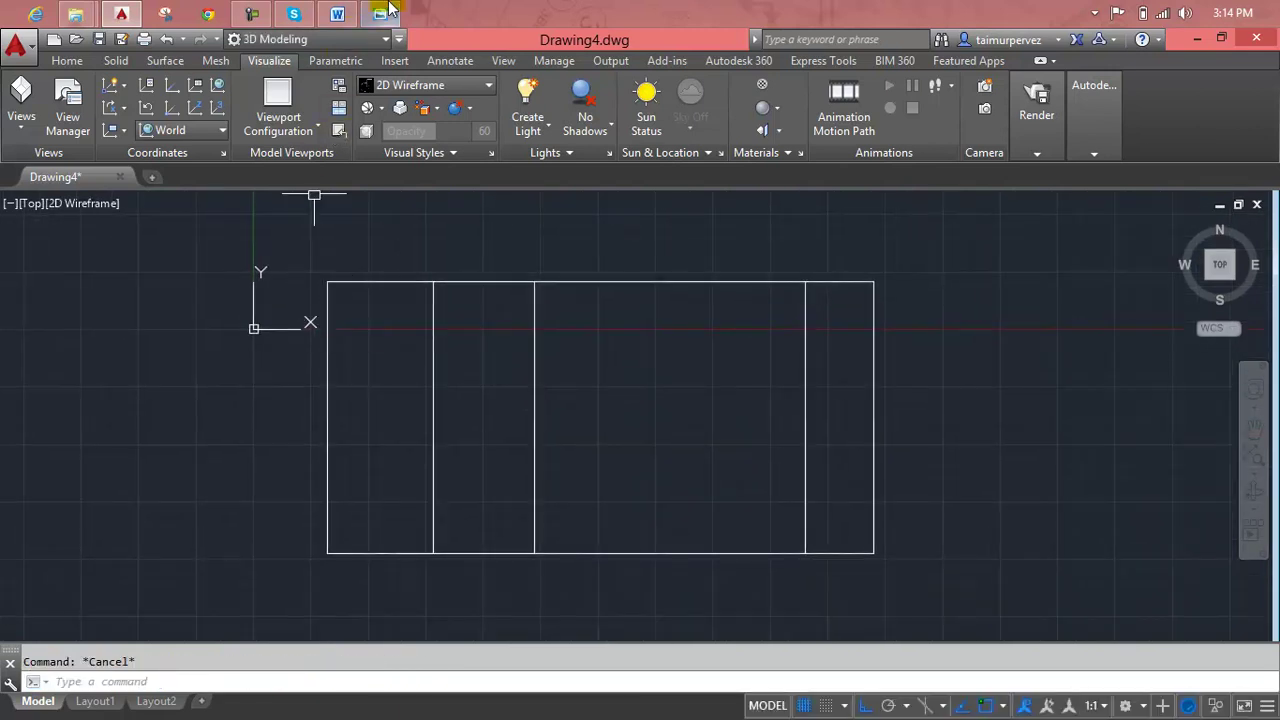
left_click(381, 12)
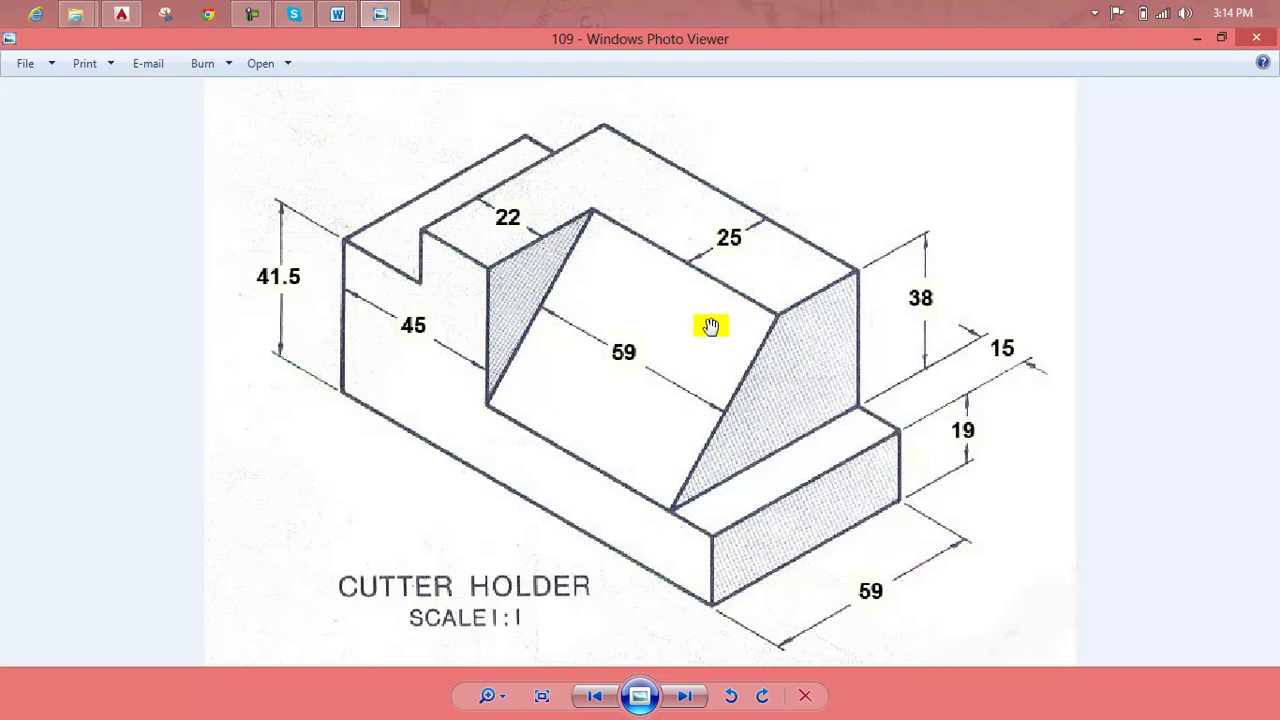
left_click(381, 12)
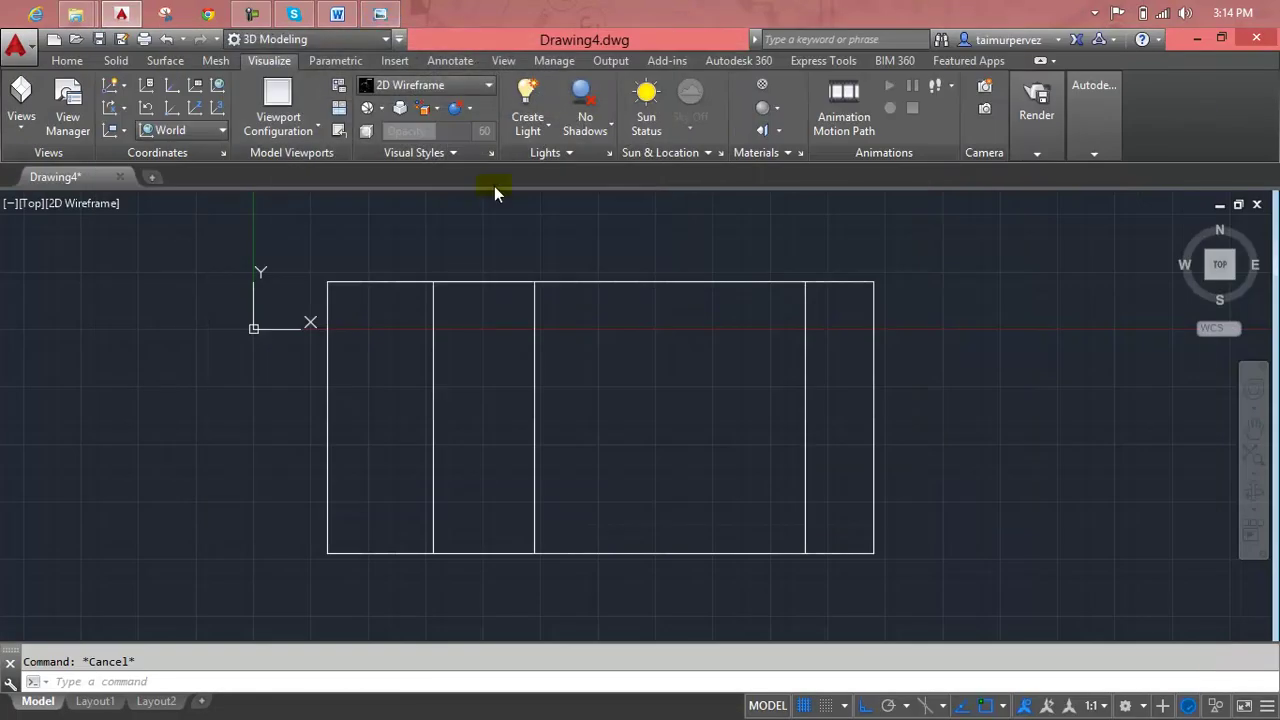
- Offset the rectangle's top edge 25 units downward across all three bays, then view the reference drawing
type("o")
key("Return")
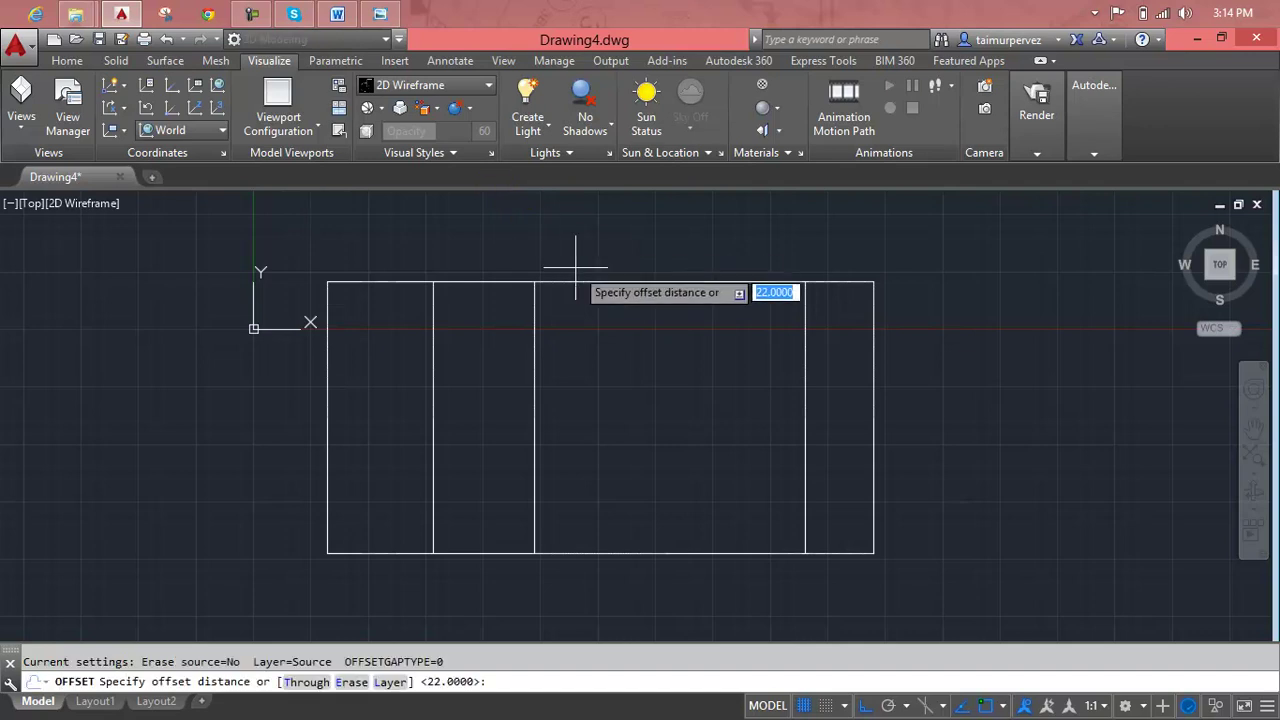
type("25")
key("Return")
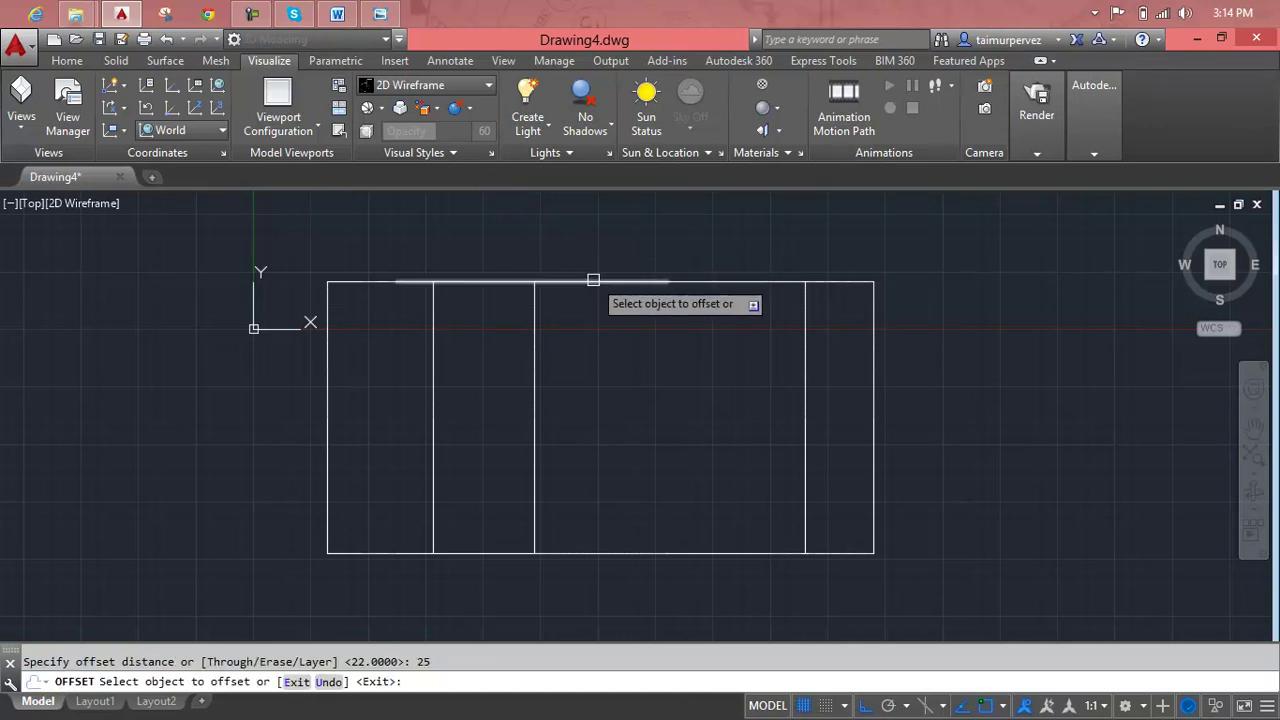
left_click(594, 282)
left_click(590, 330)
left_click(698, 281)
left_click(698, 332)
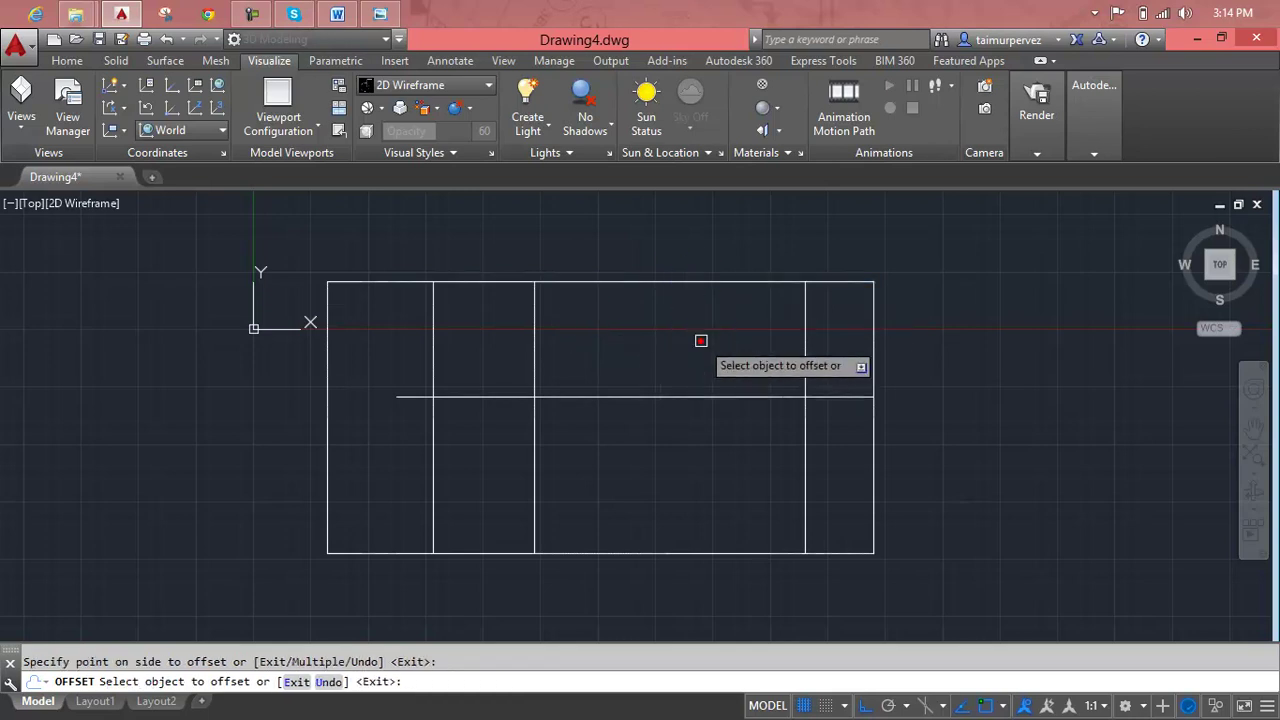
left_click(373, 282)
left_click(376, 336)
key("Escape")
left_click(395, 10)
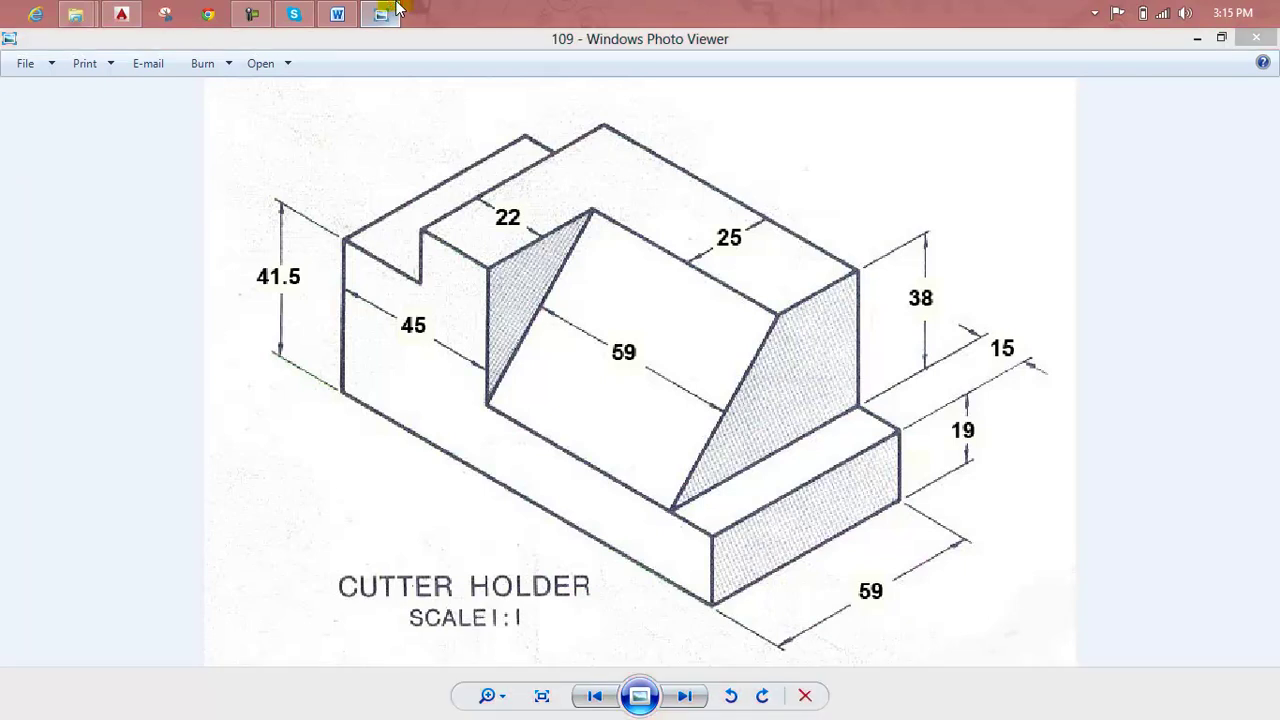
- Review the cutter holder reference, then put it away so the AutoCAD drawing shows
left_click(397, 8)
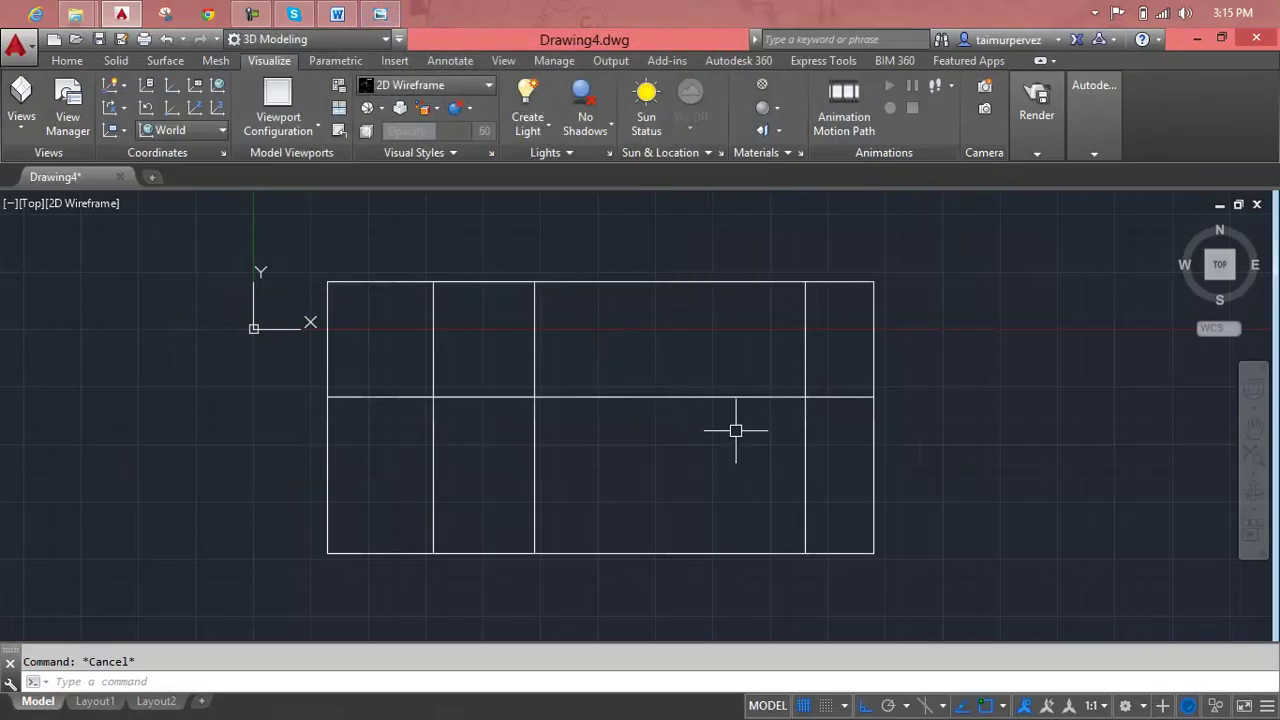
left_click(374, 11)
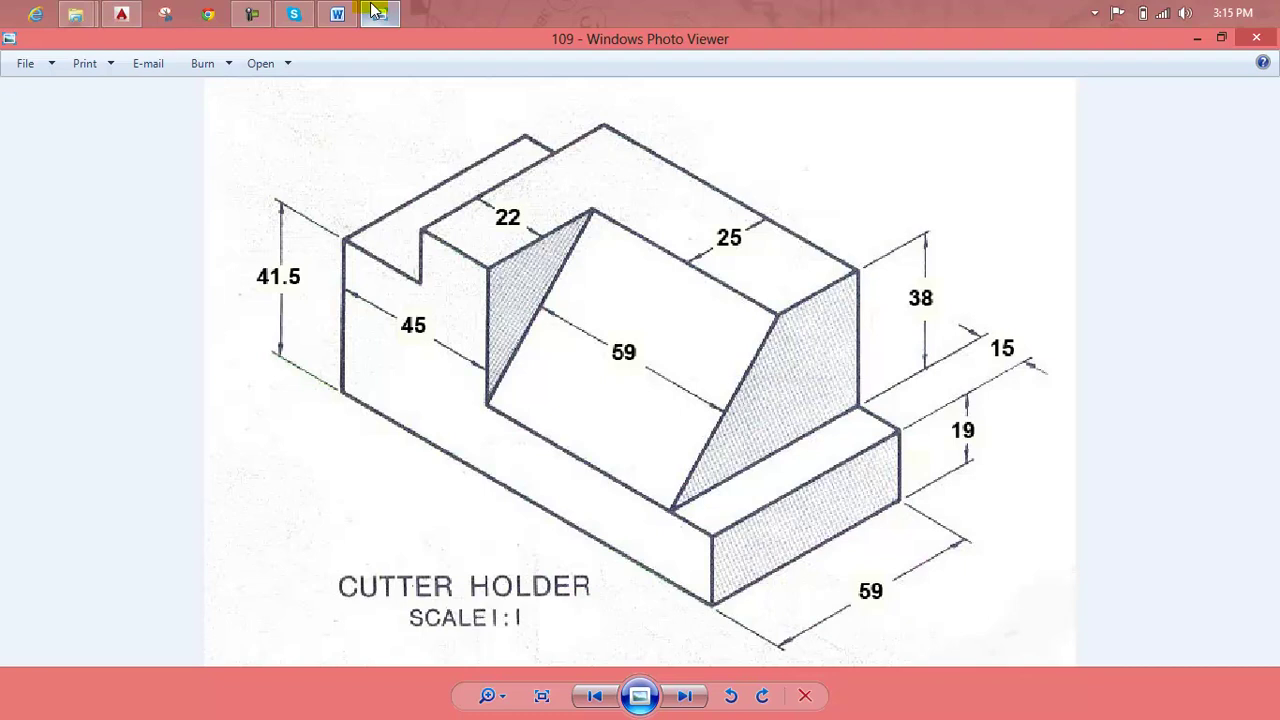
left_click(374, 11)
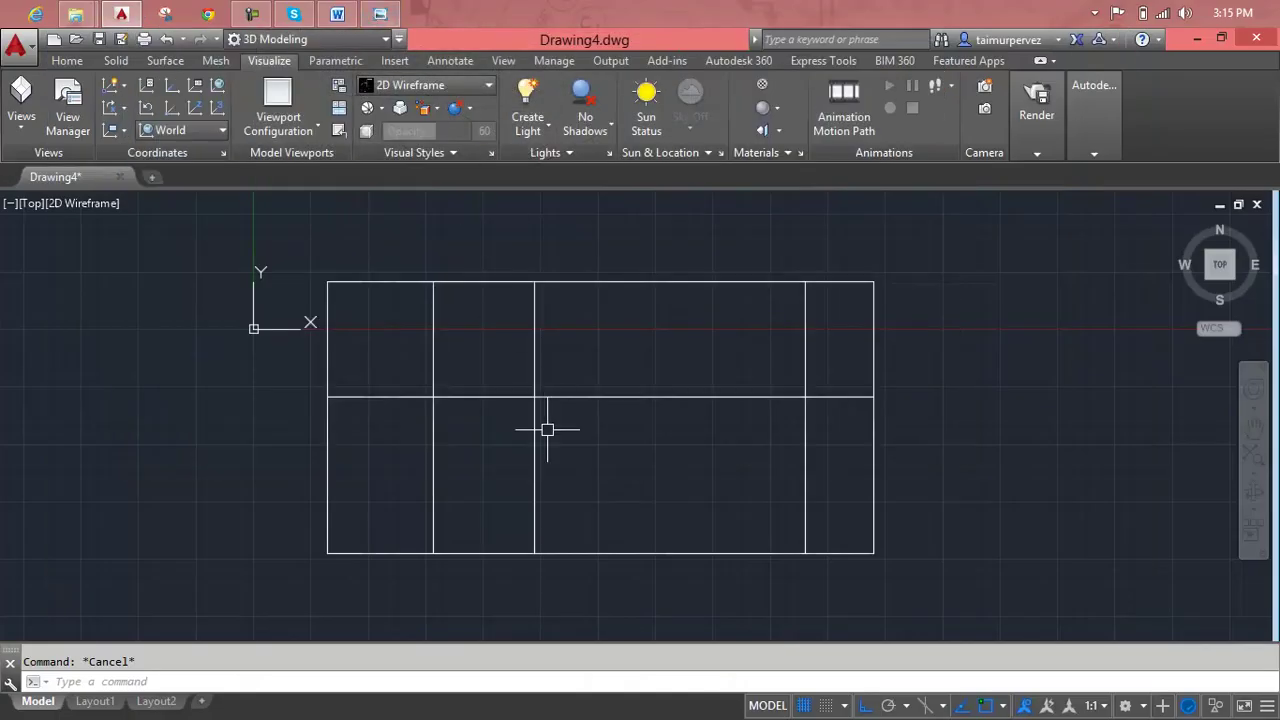
left_click(381, 22)
left_click(381, 22)
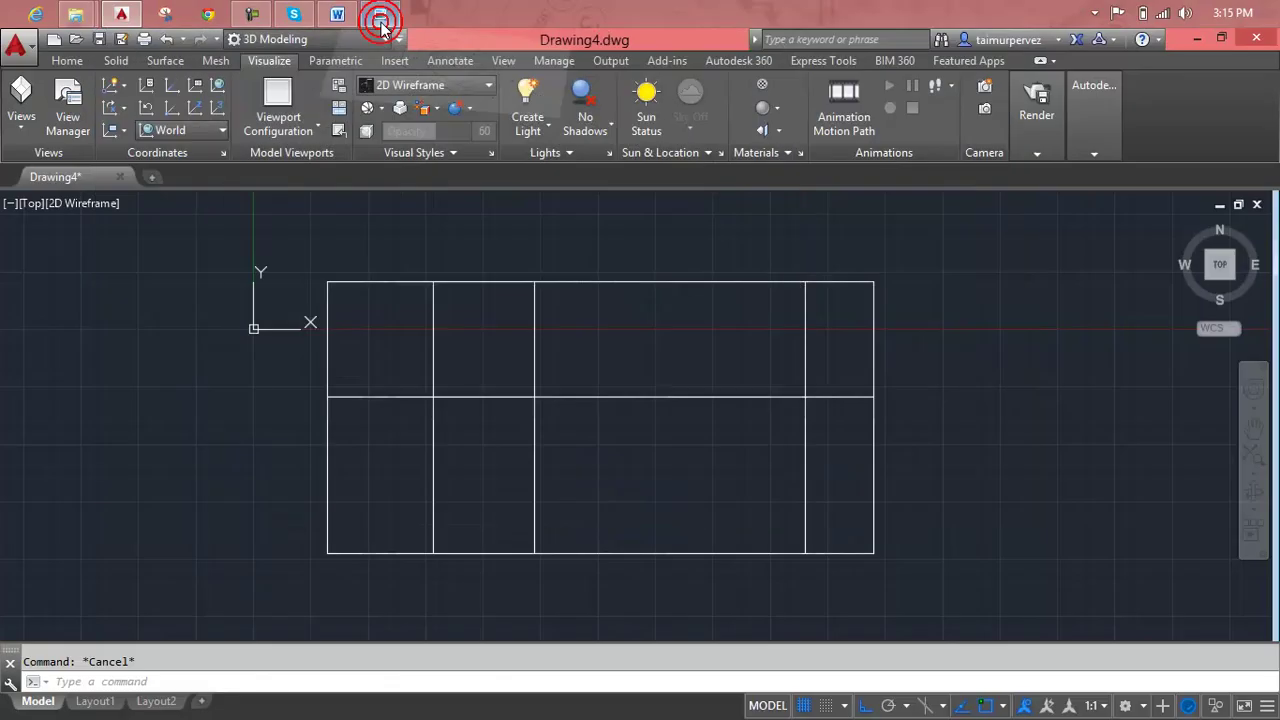
left_click(381, 22)
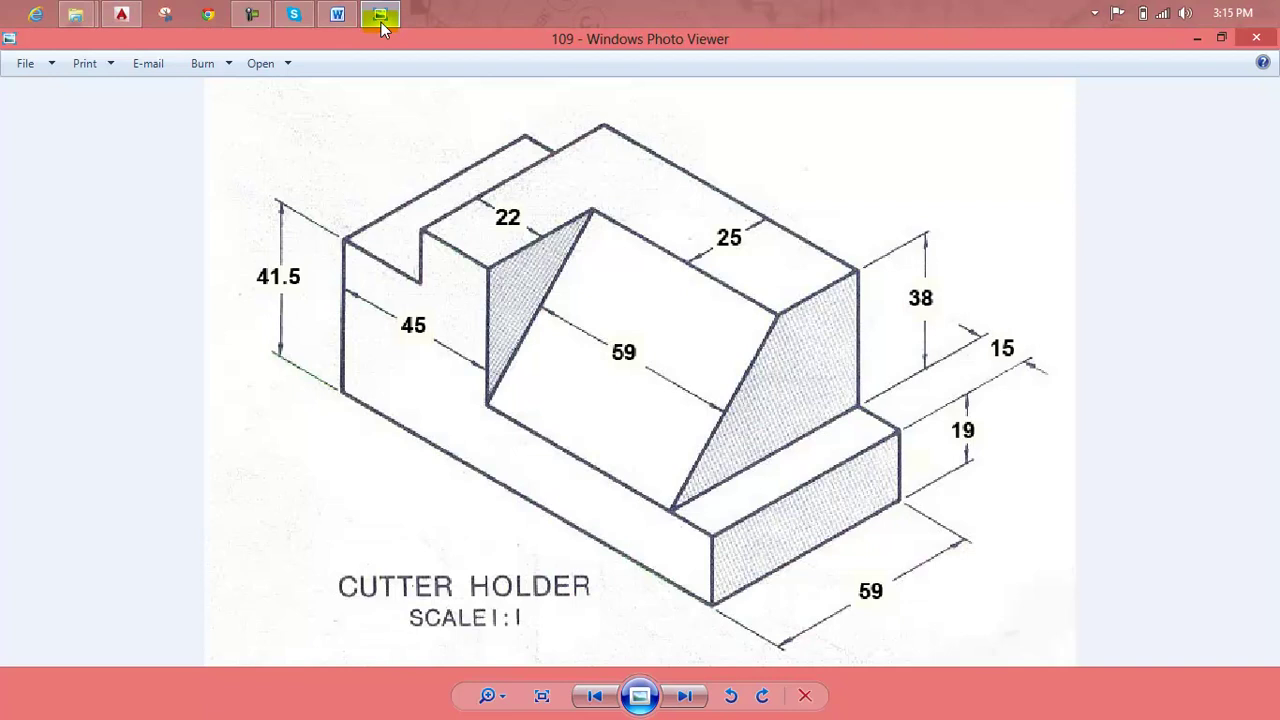
left_click(381, 22)
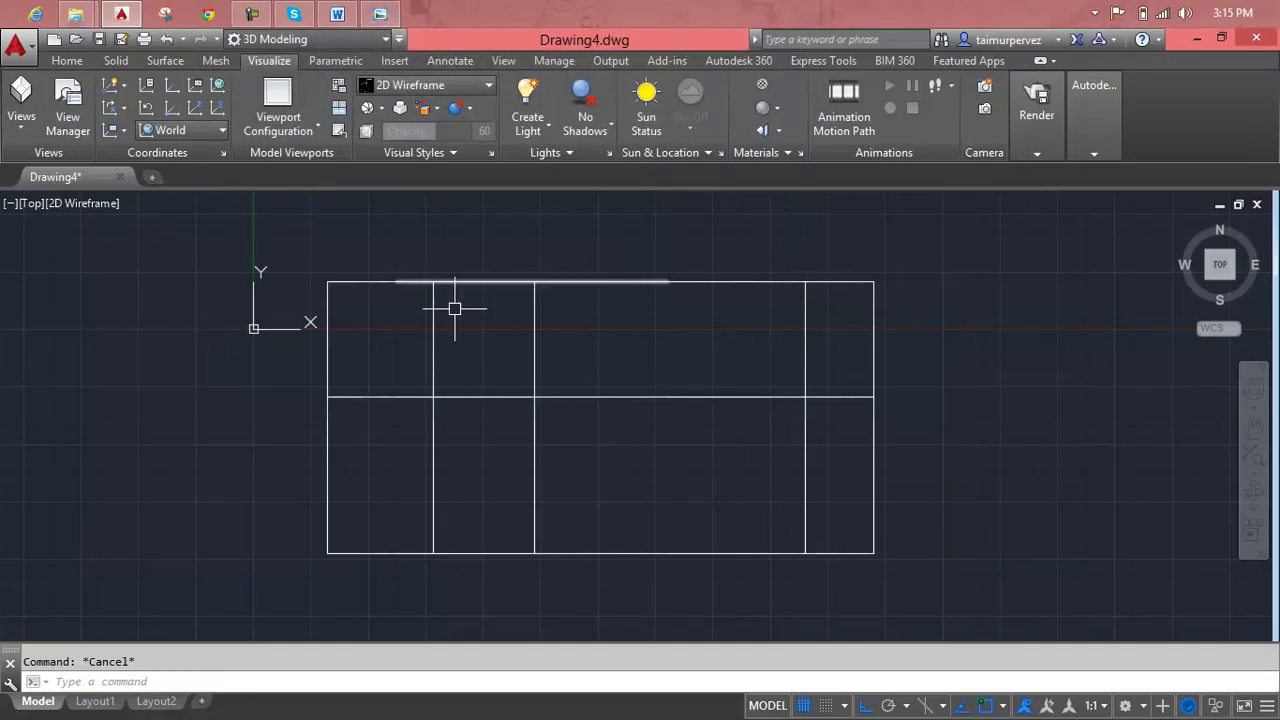
left_click(383, 14)
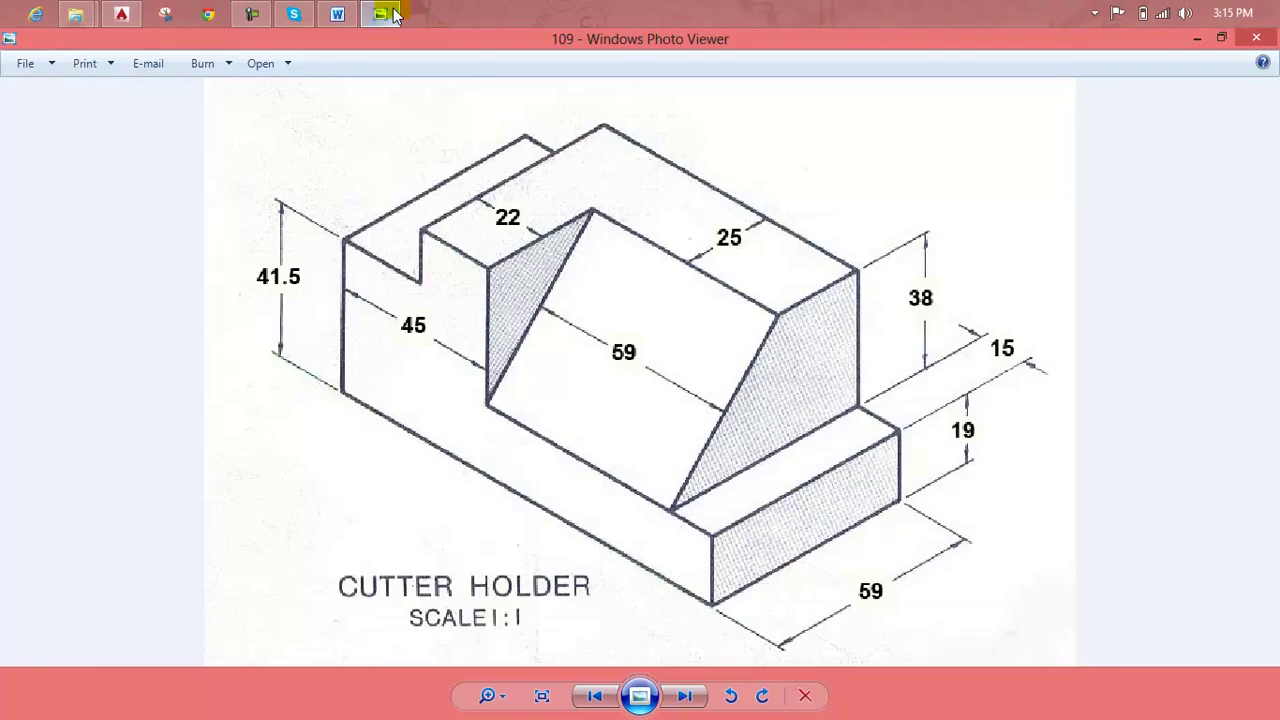
left_click(392, 12)
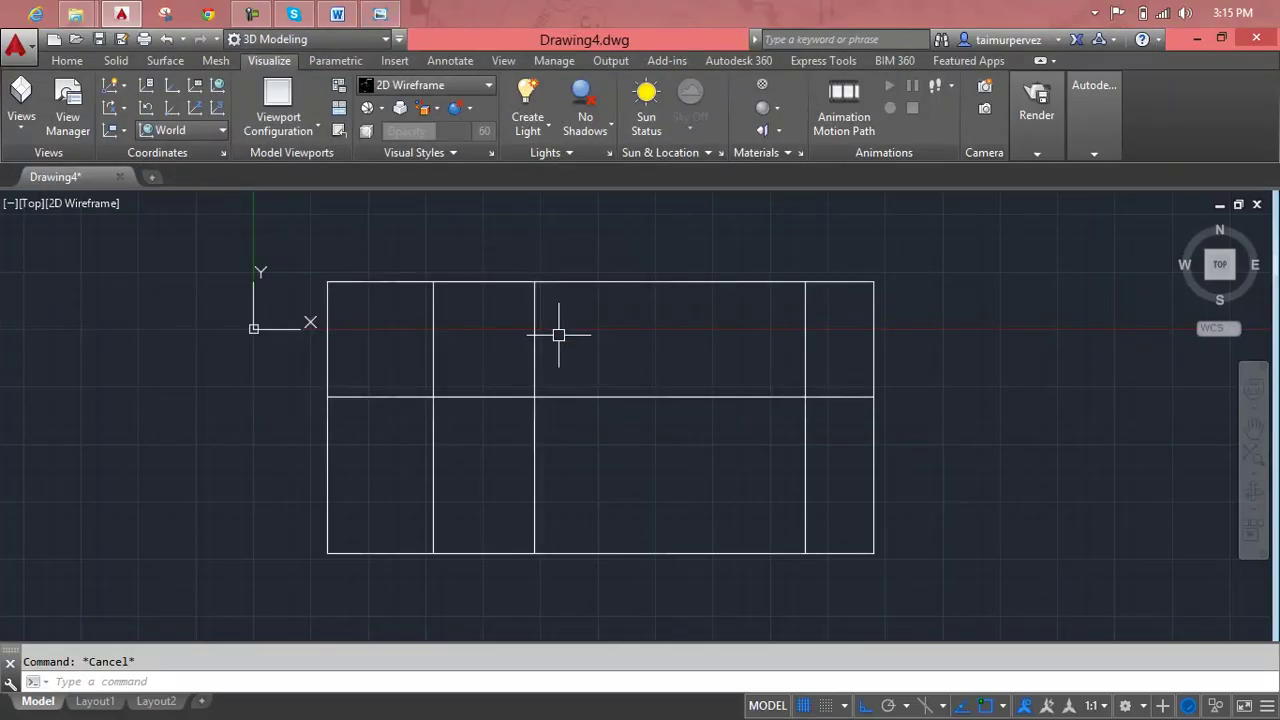
type("tr")
key("Return")
key("Return")
left_click(556, 336)
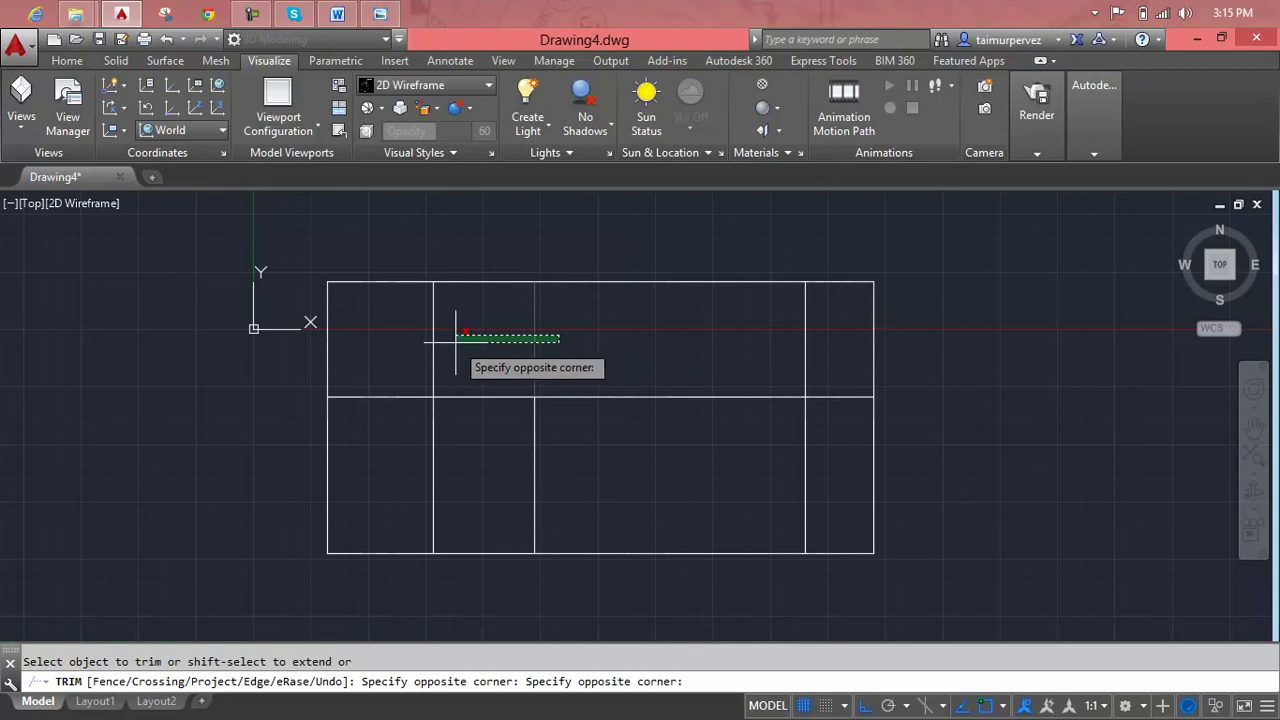
key("Escape")
key("Escape")
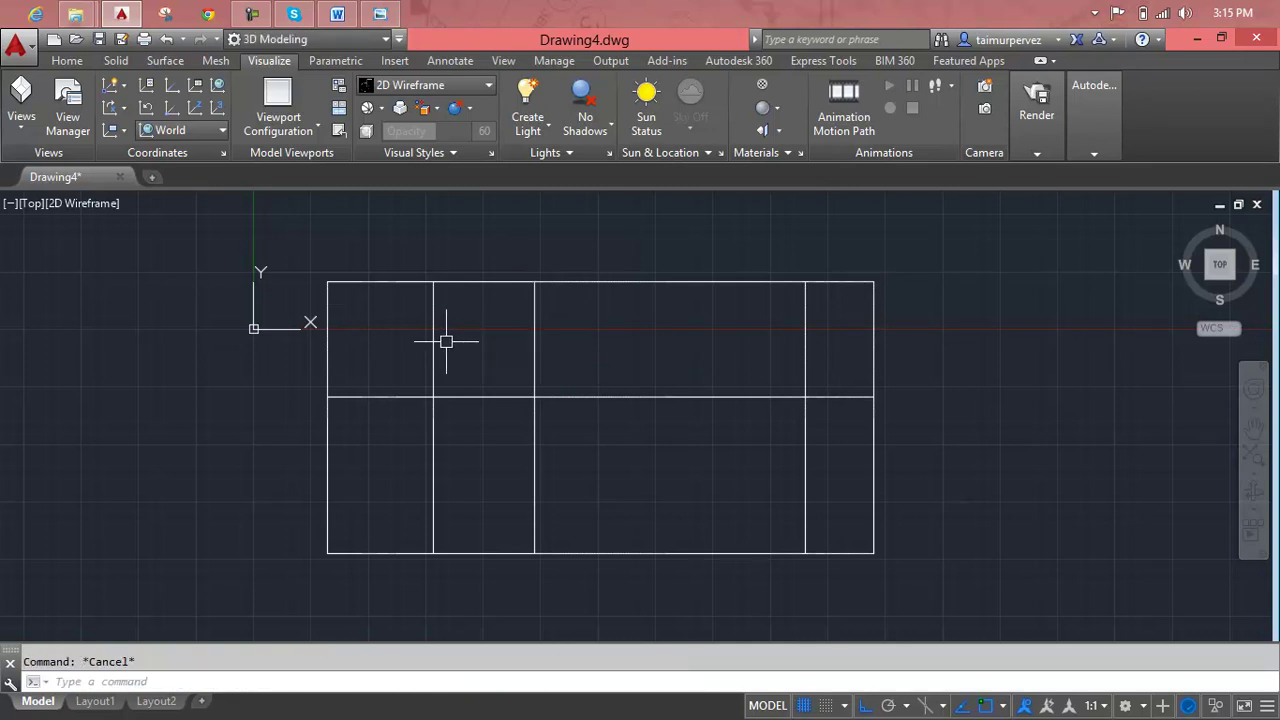
type("tr")
key("Return")
left_click(431, 338)
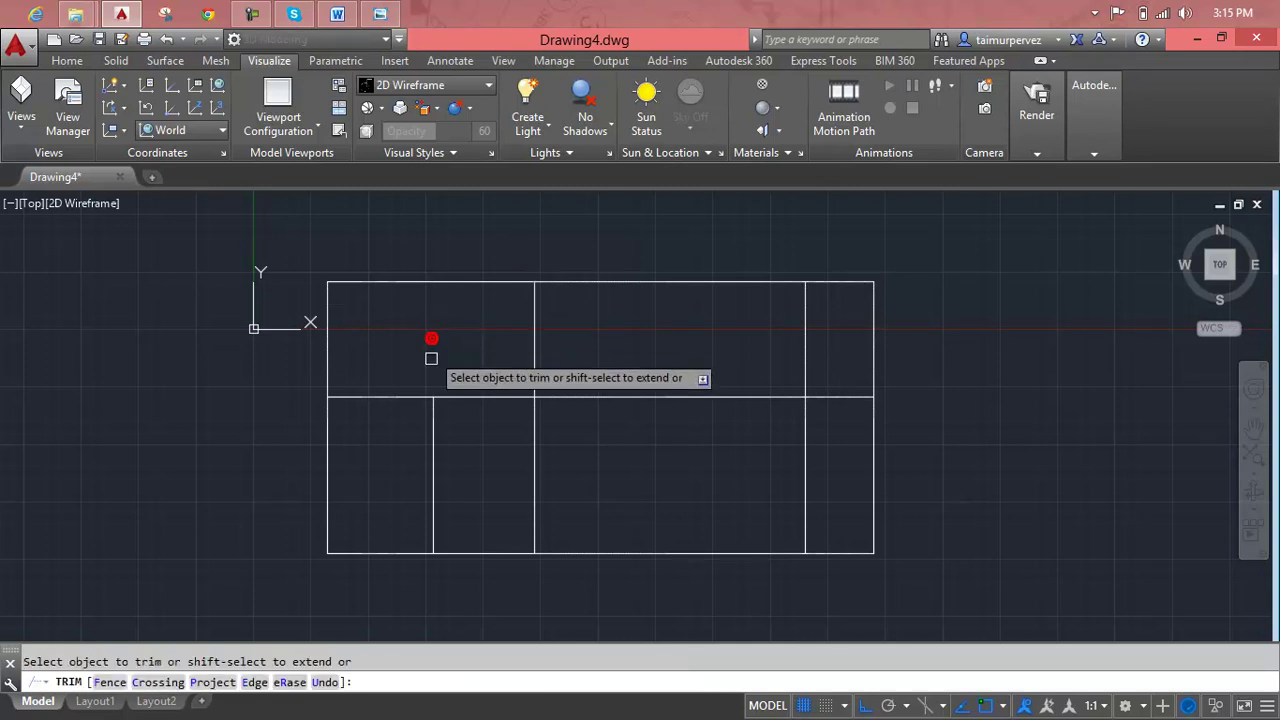
left_click(393, 400)
left_click(478, 401)
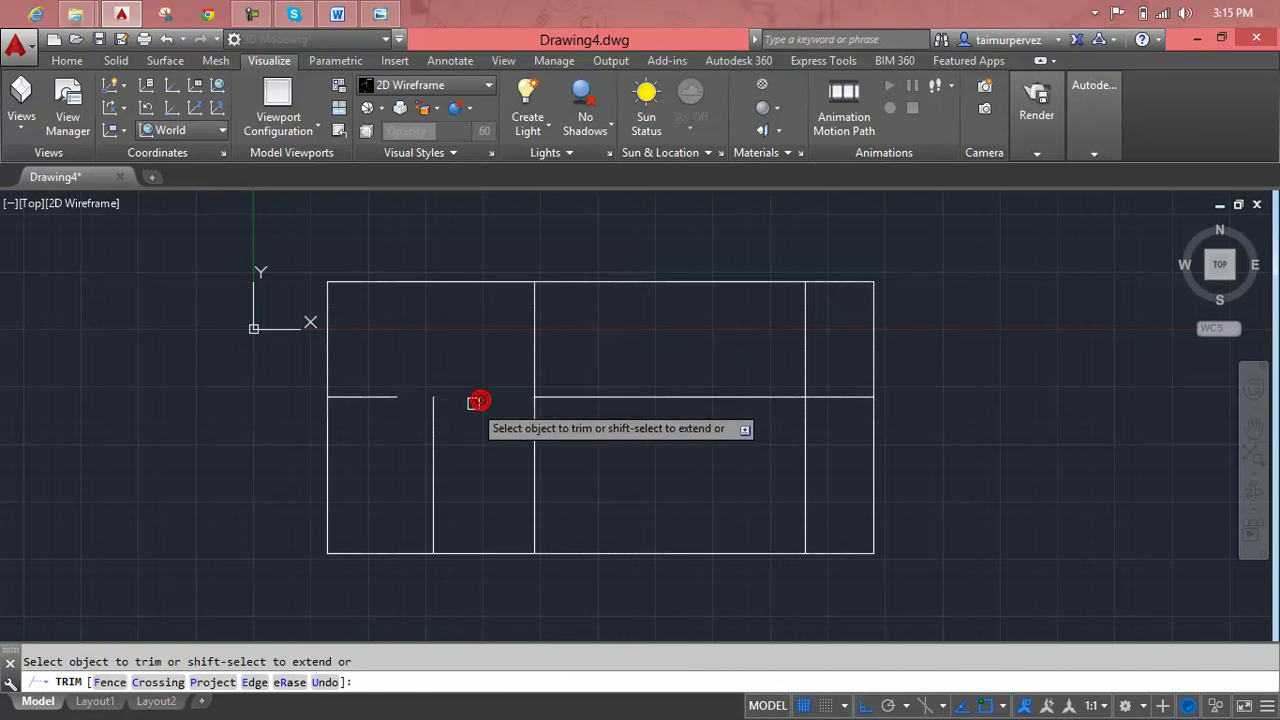
key("Escape")
left_click(471, 402)
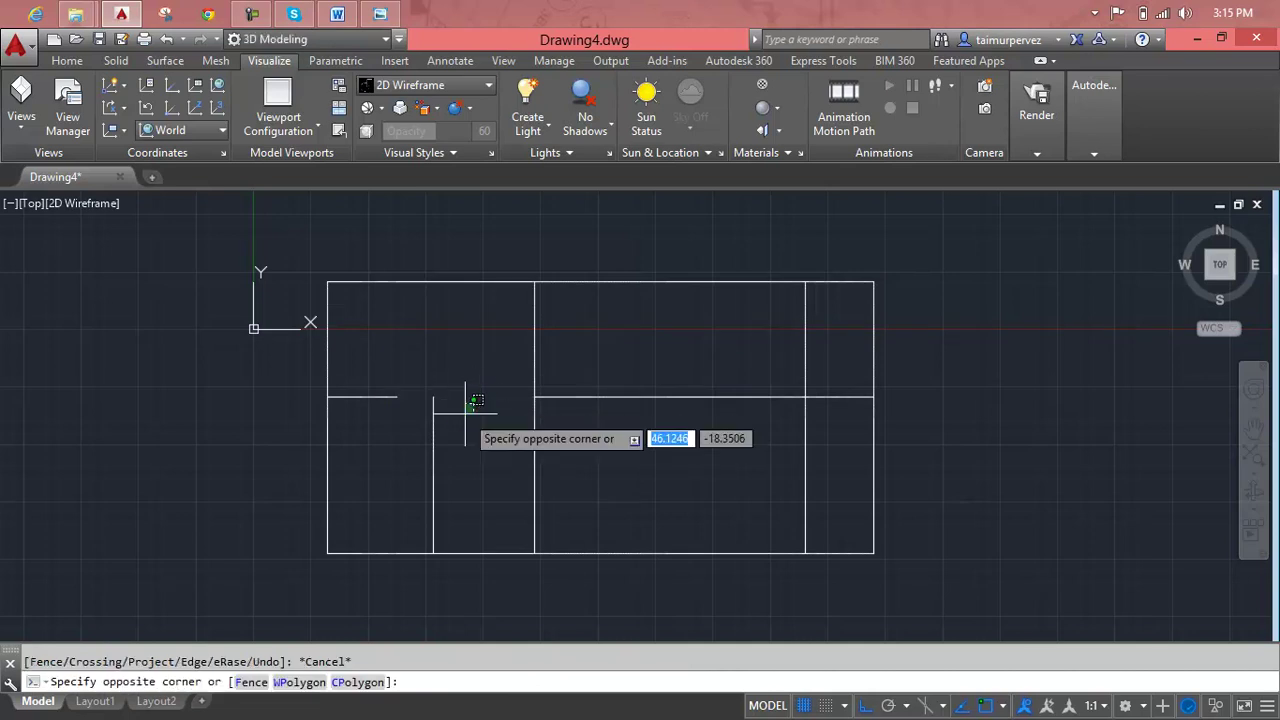
left_click(420, 455)
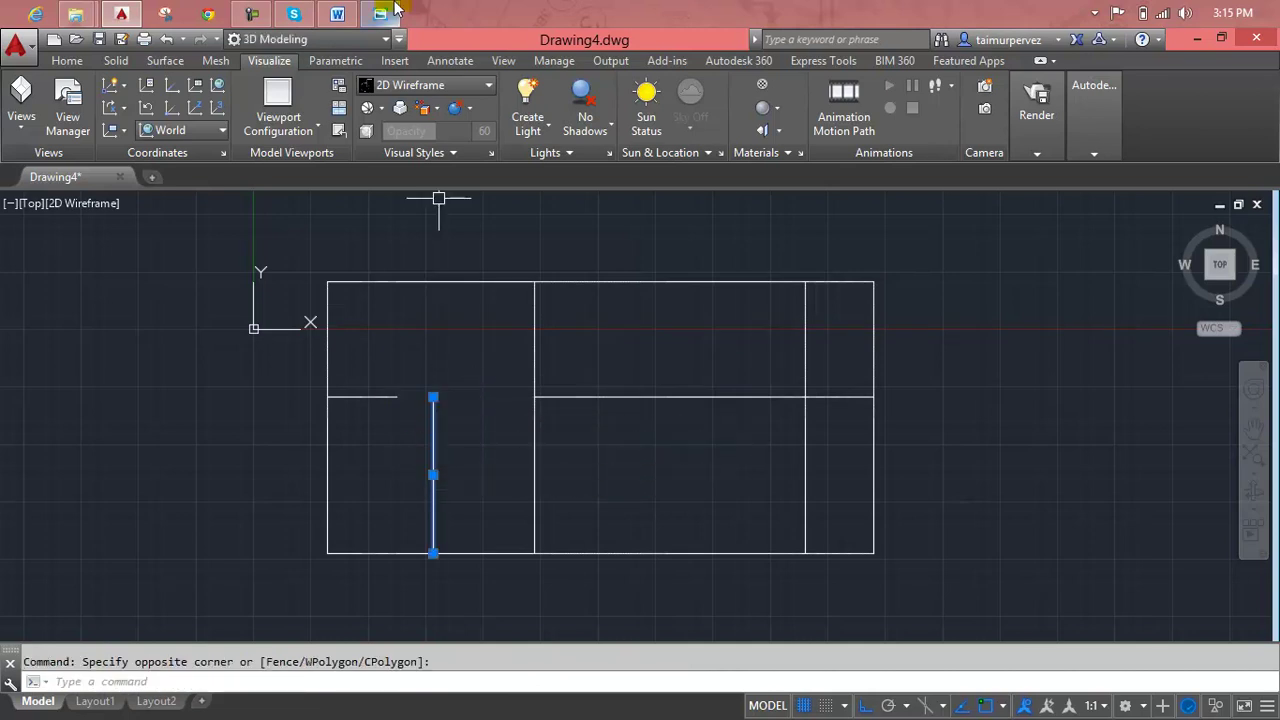
left_click(393, 10)
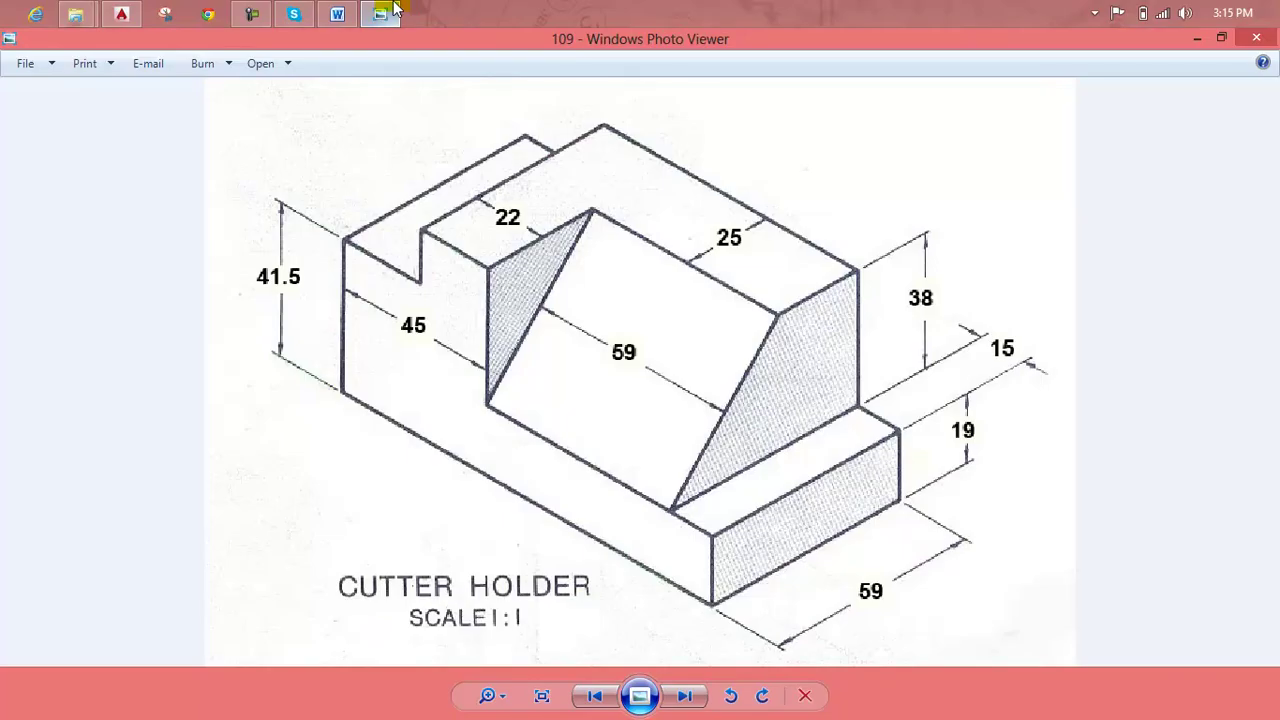
left_click(393, 10)
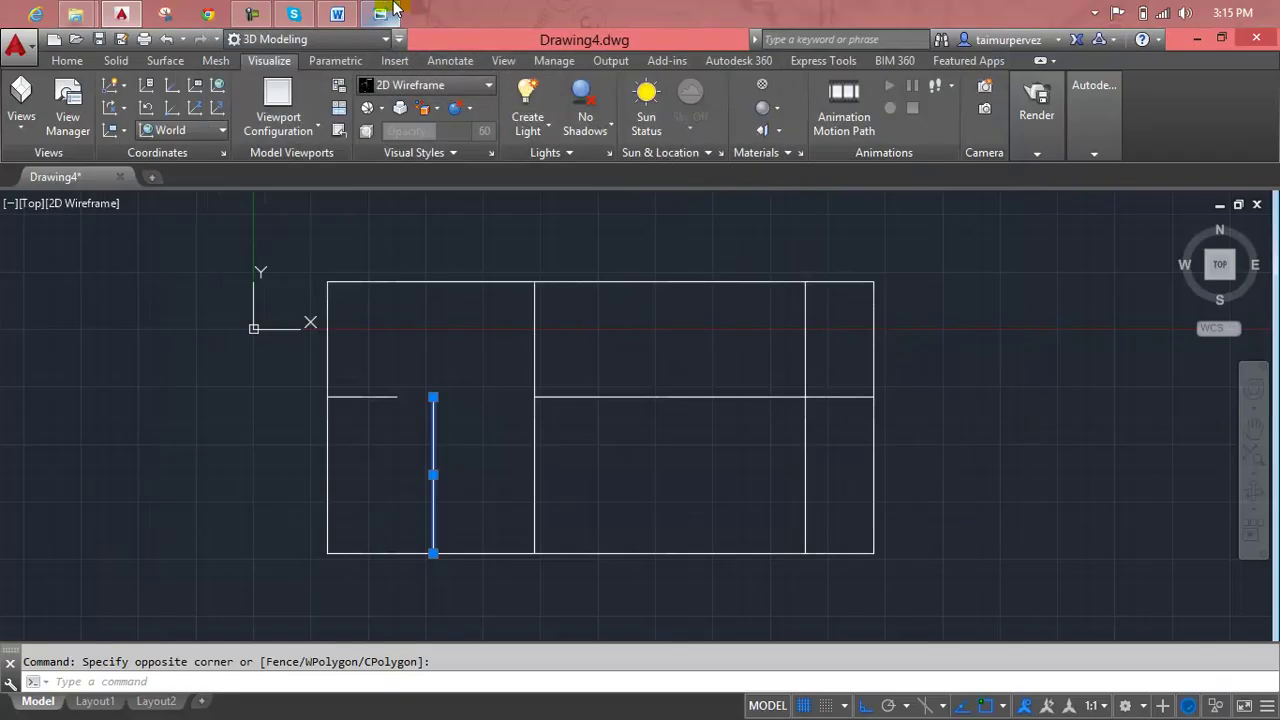
key("Escape")
- Undo the previous trims and compare the outline with the reference drawing
key("ctrl+z")
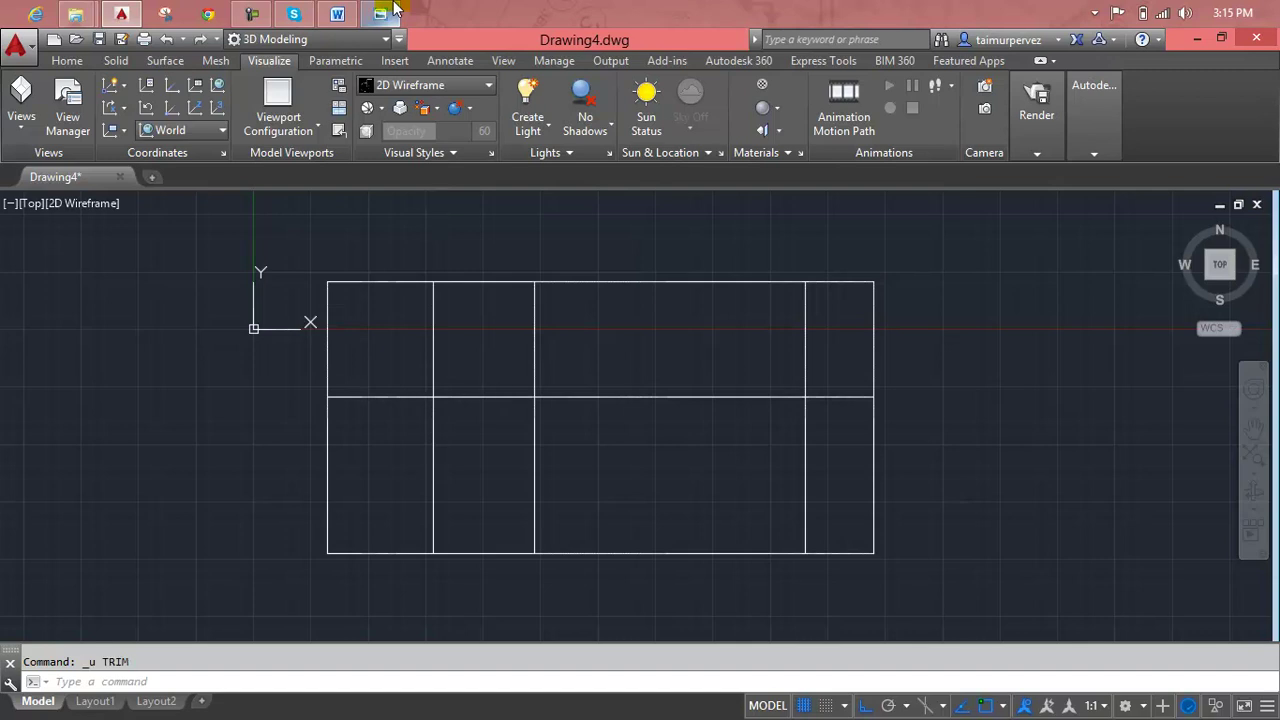
key("Escape")
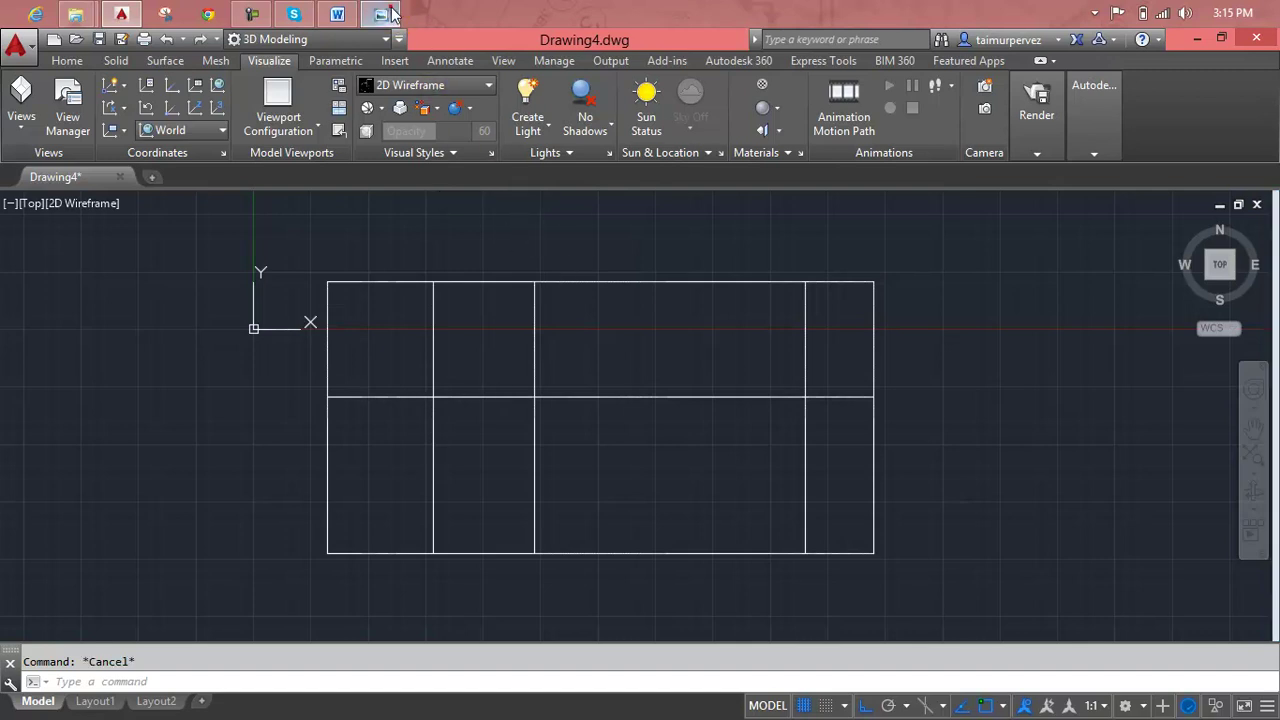
left_click(392, 12)
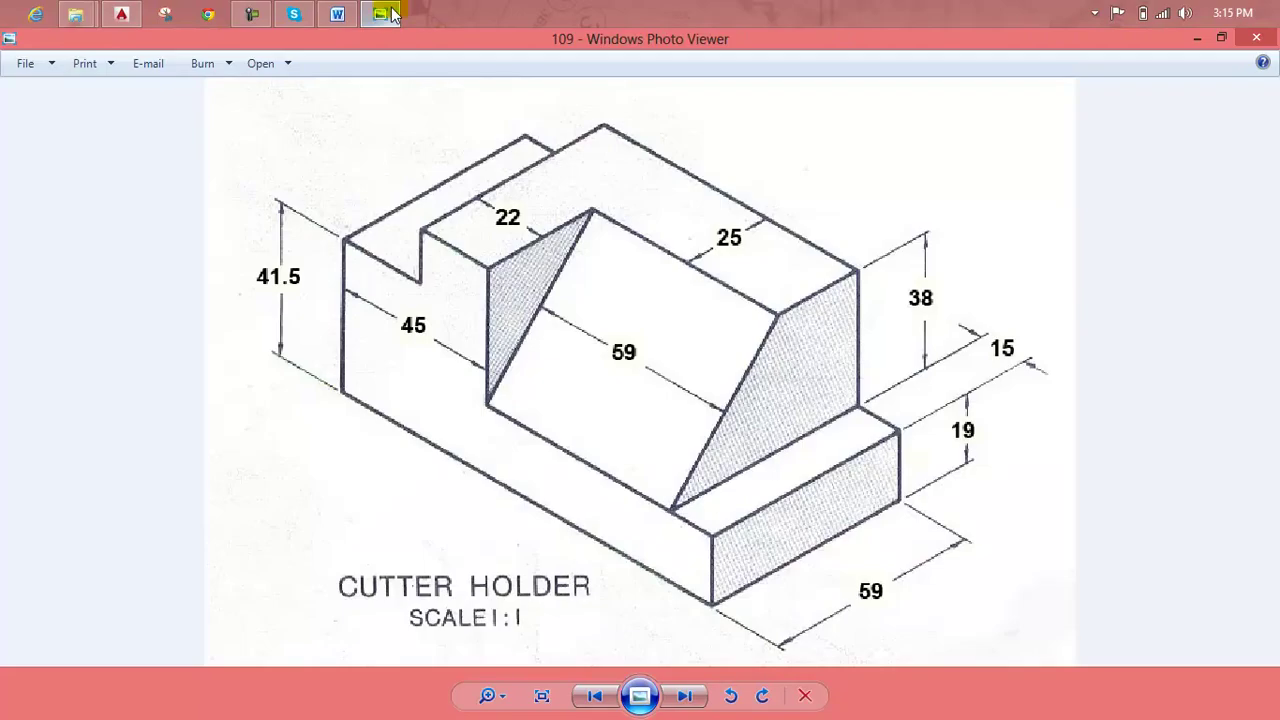
left_click(392, 12)
left_click(392, 12)
left_click(392, 12)
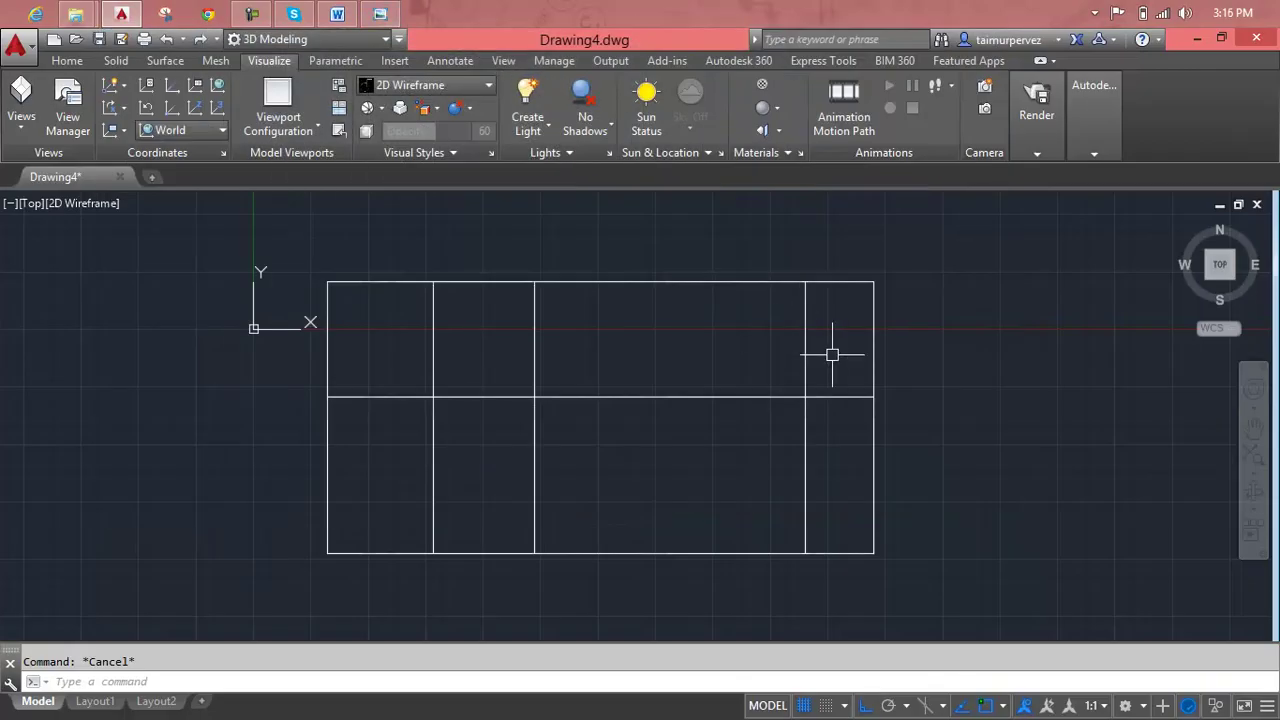
- Trim the middle horizontal line's piece in the rightmost strip, rechecking the reference
type("r")
key("Return")
key("Return")
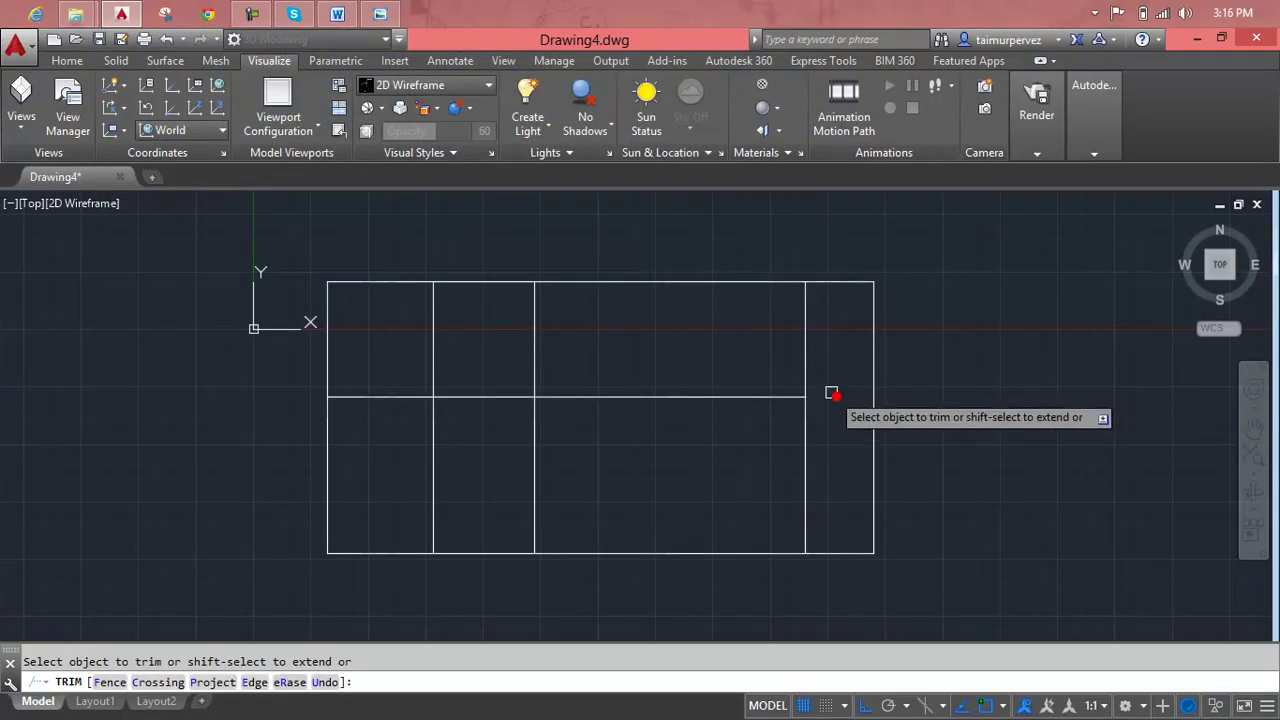
left_click(390, 12)
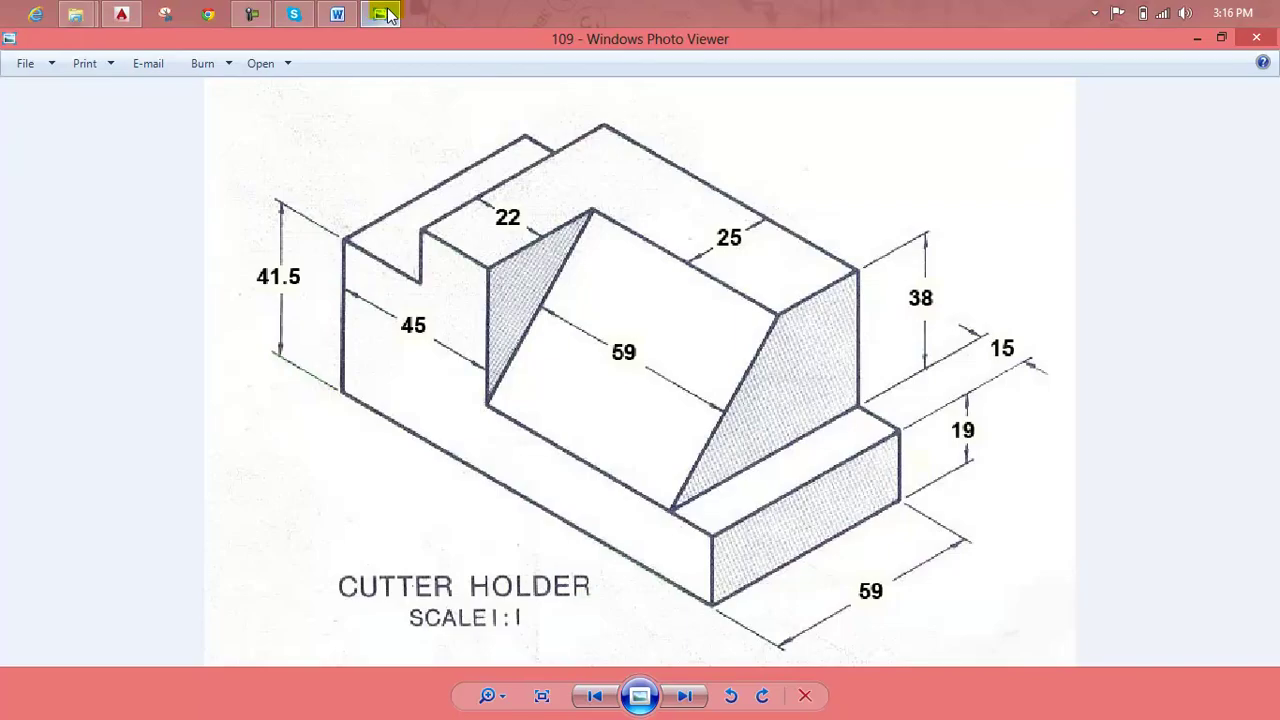
left_click(390, 12)
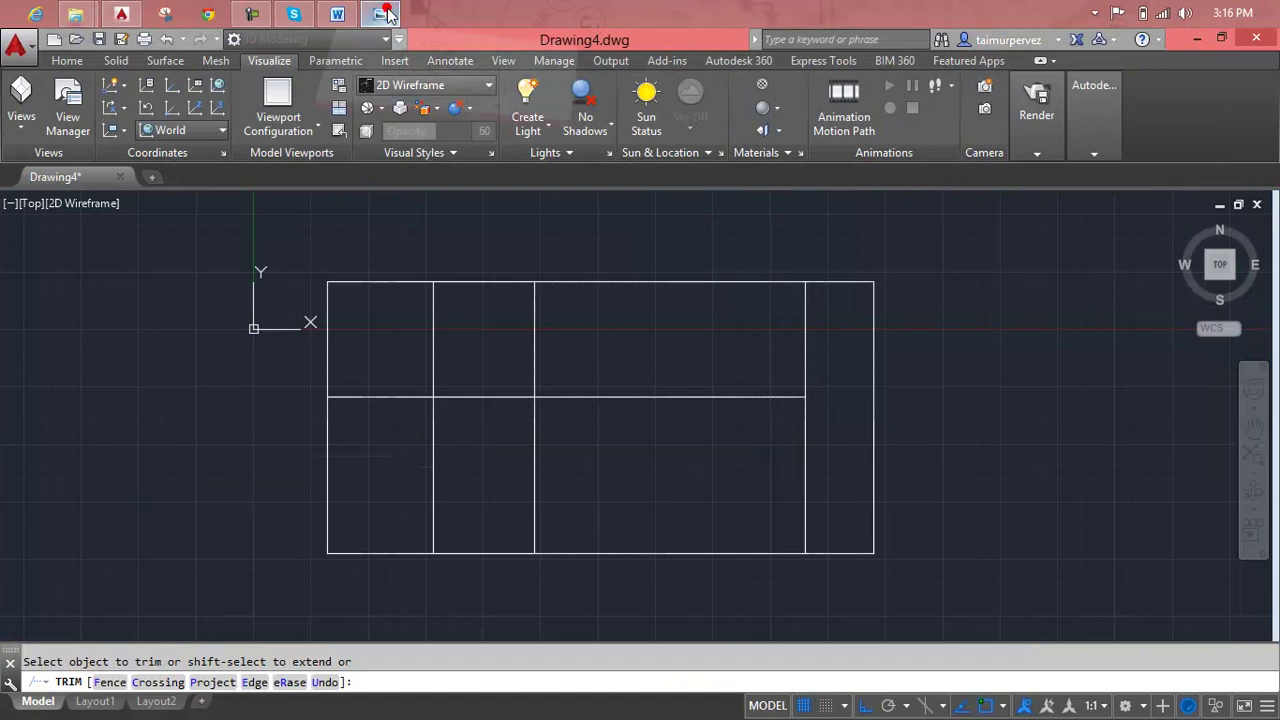
left_click(390, 12)
left_click(390, 12)
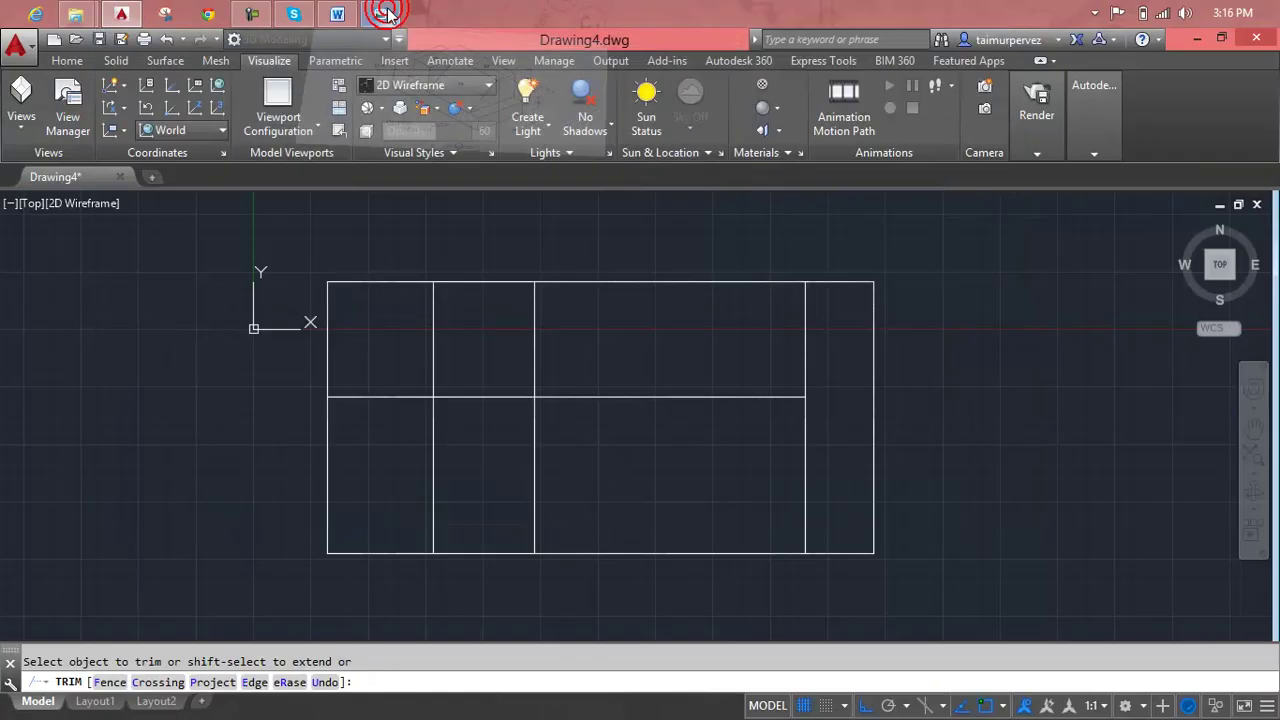
left_click(390, 12)
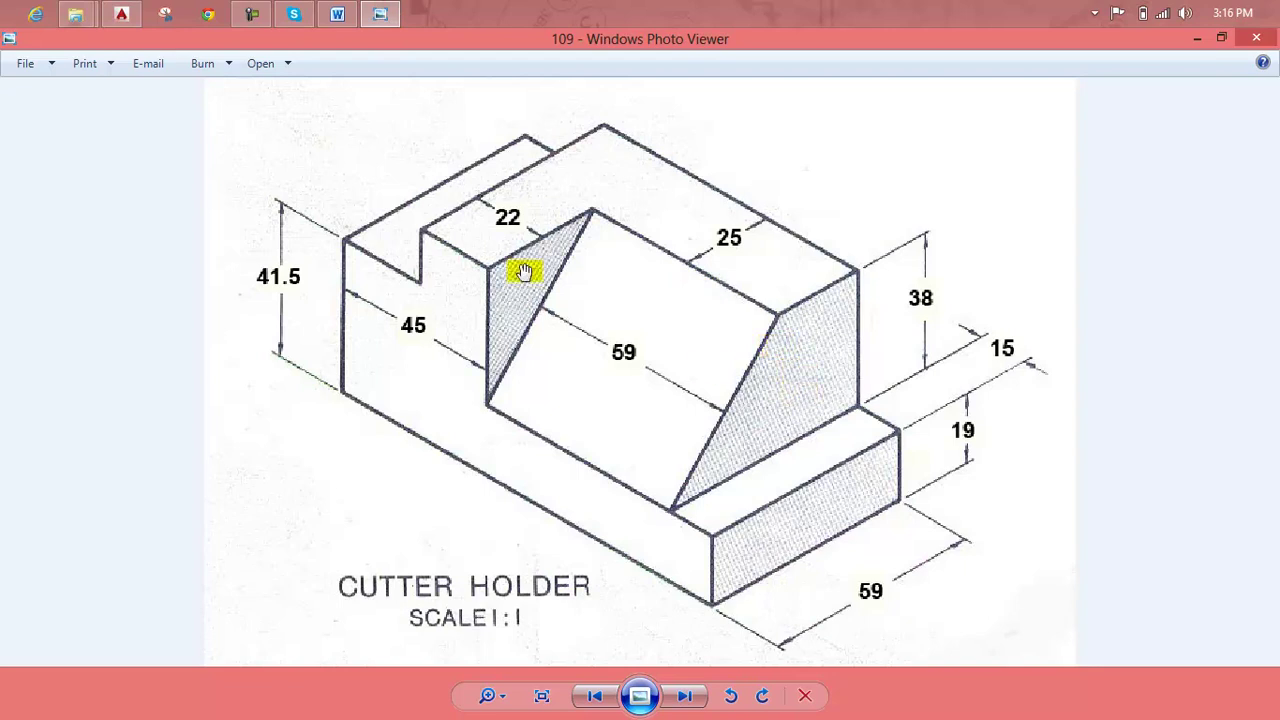
left_click(121, 13)
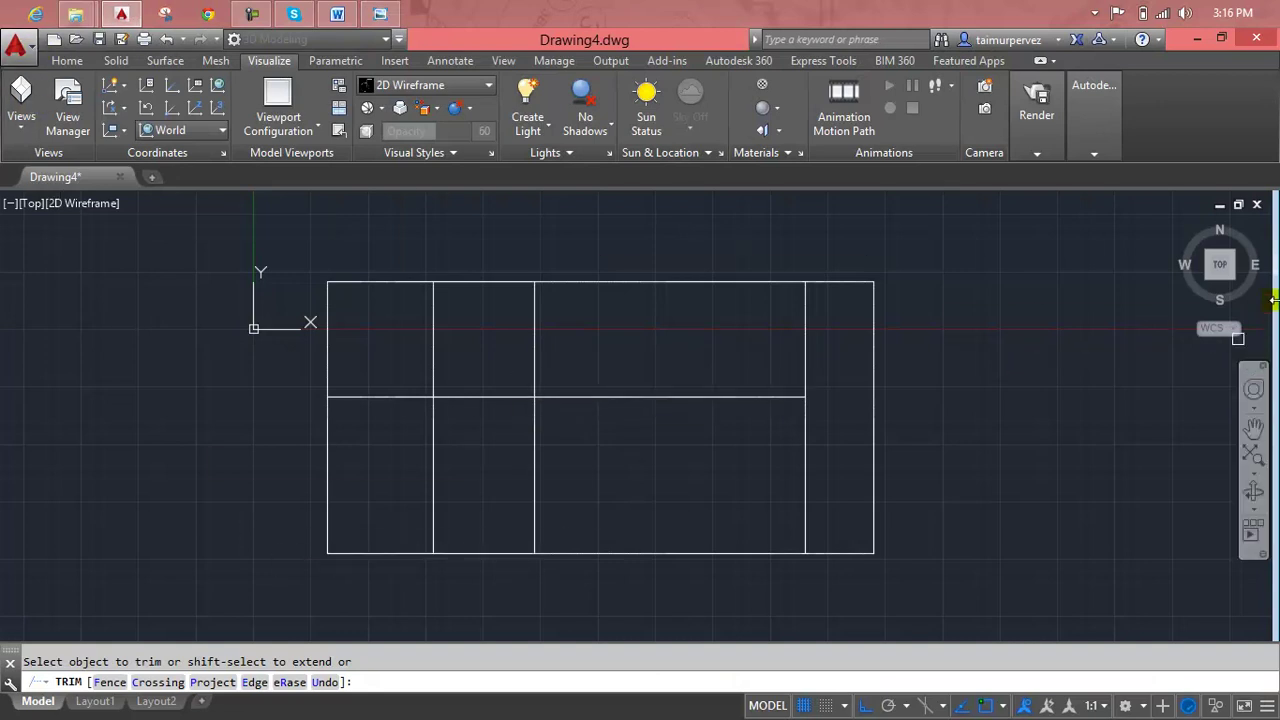
- Switch to an isometric view of the outline, cancel the trim and recheck the reference
left_click(1177, 224)
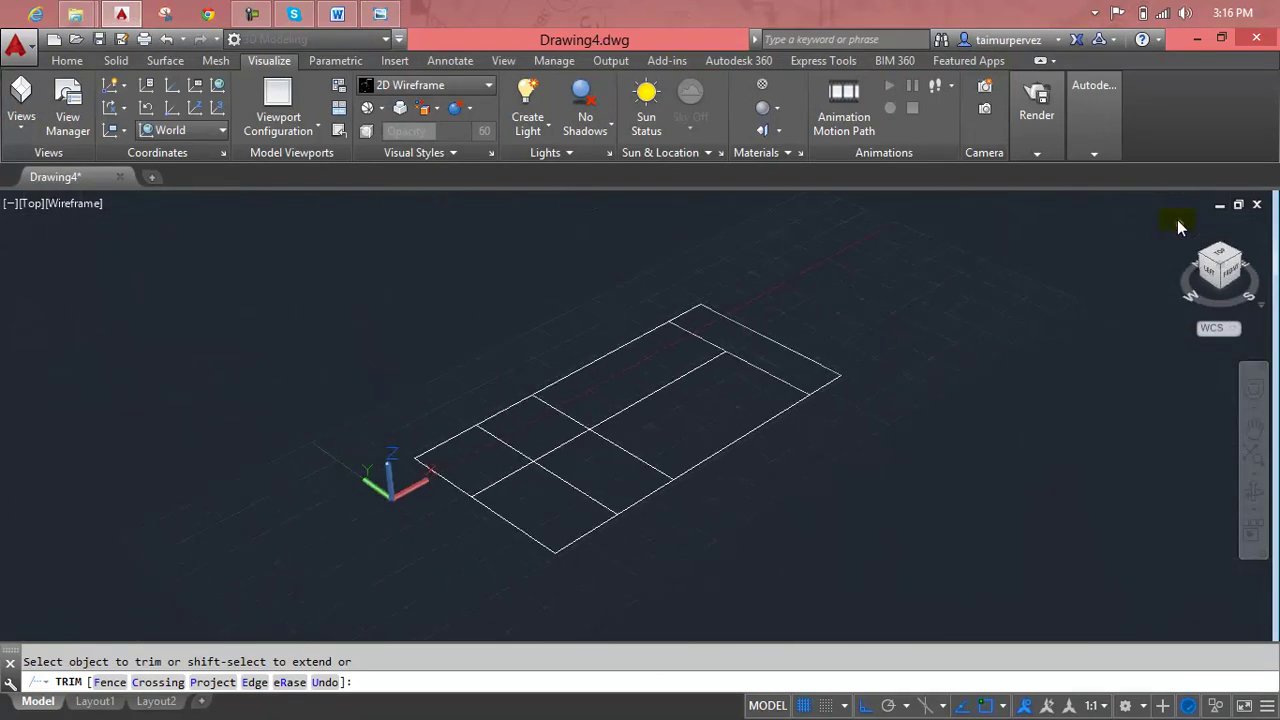
key("Escape")
left_click(380, 13)
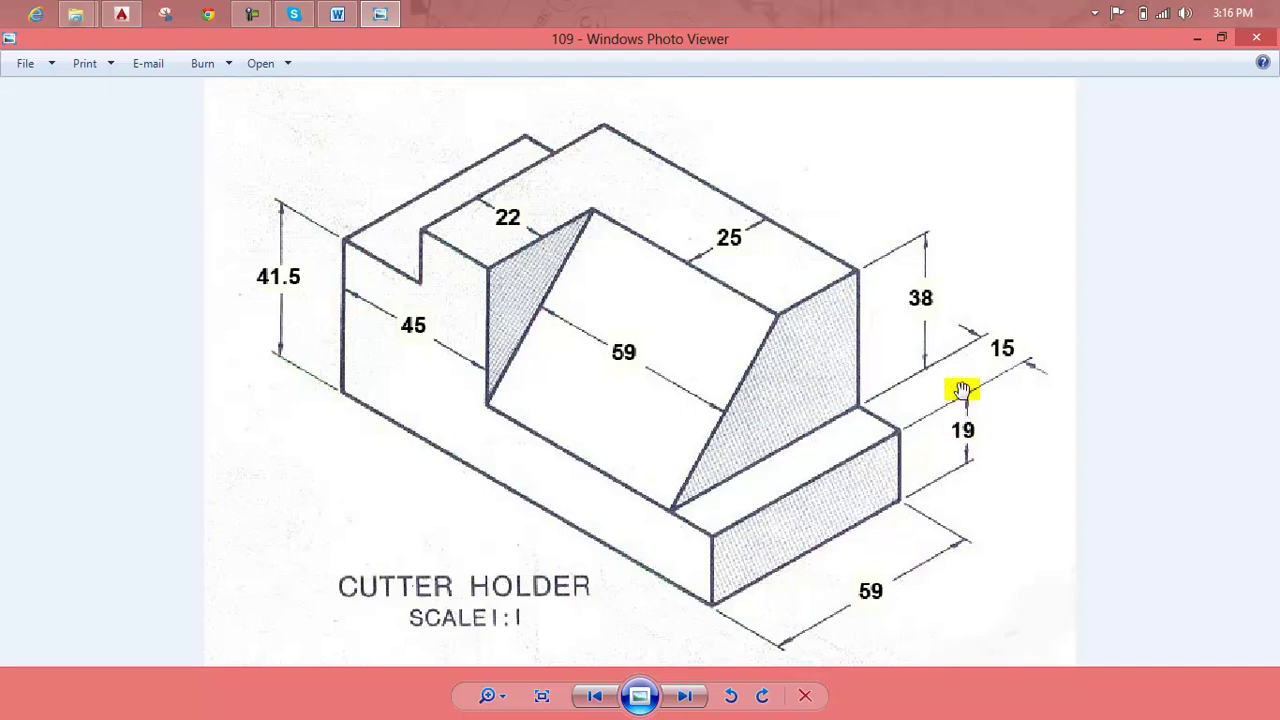
left_click(384, 16)
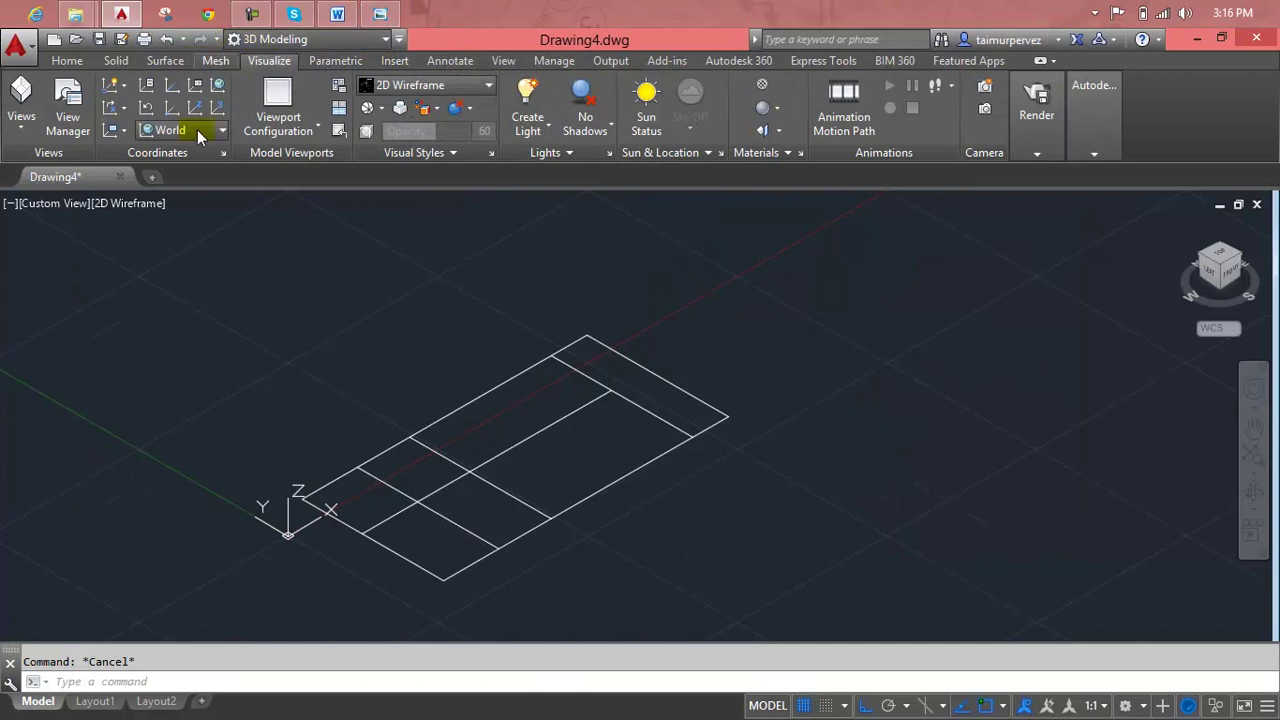
- Press-pull the narrow rightmost end strip up 19 units into a block, checking the reference
left_click(68, 61)
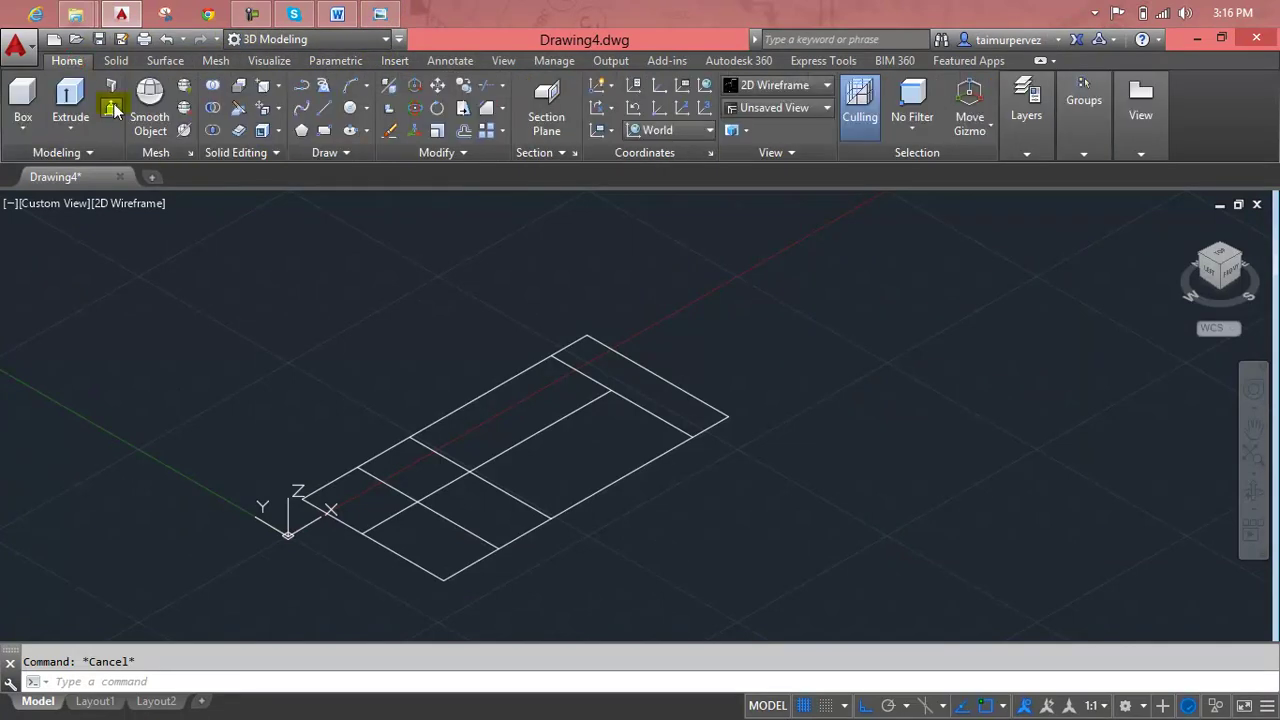
left_click(113, 112)
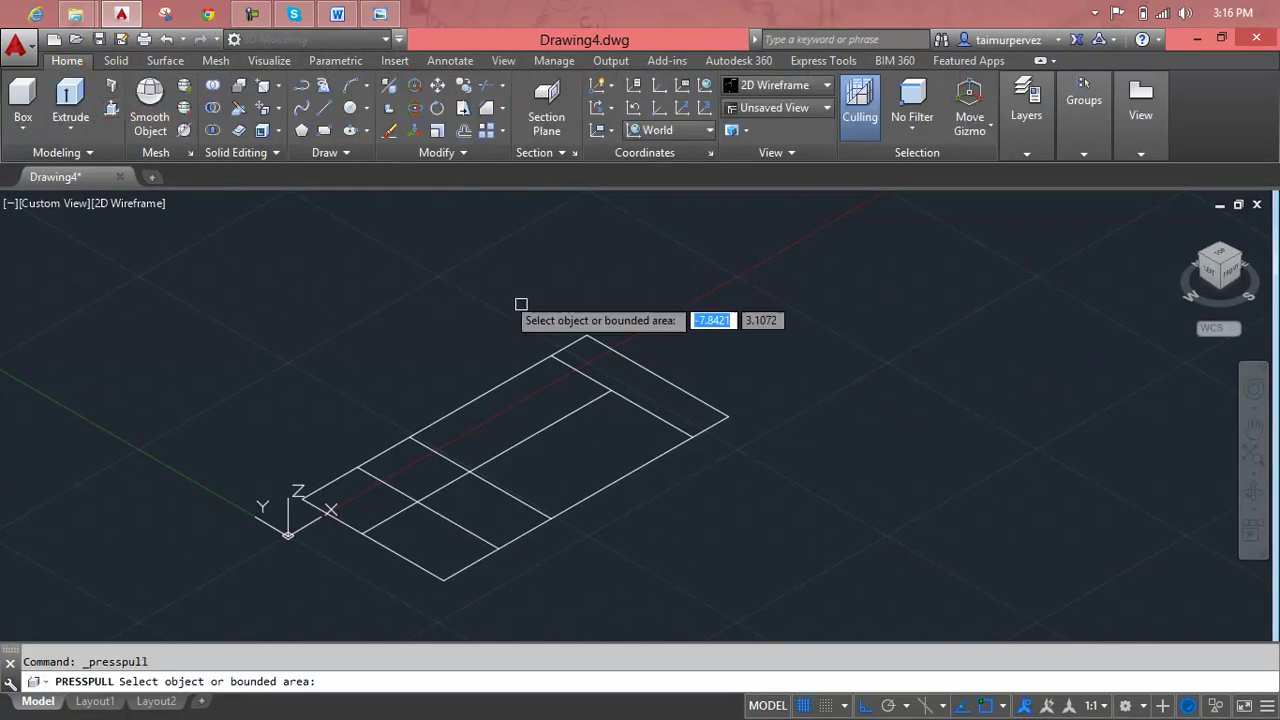
left_click(626, 372)
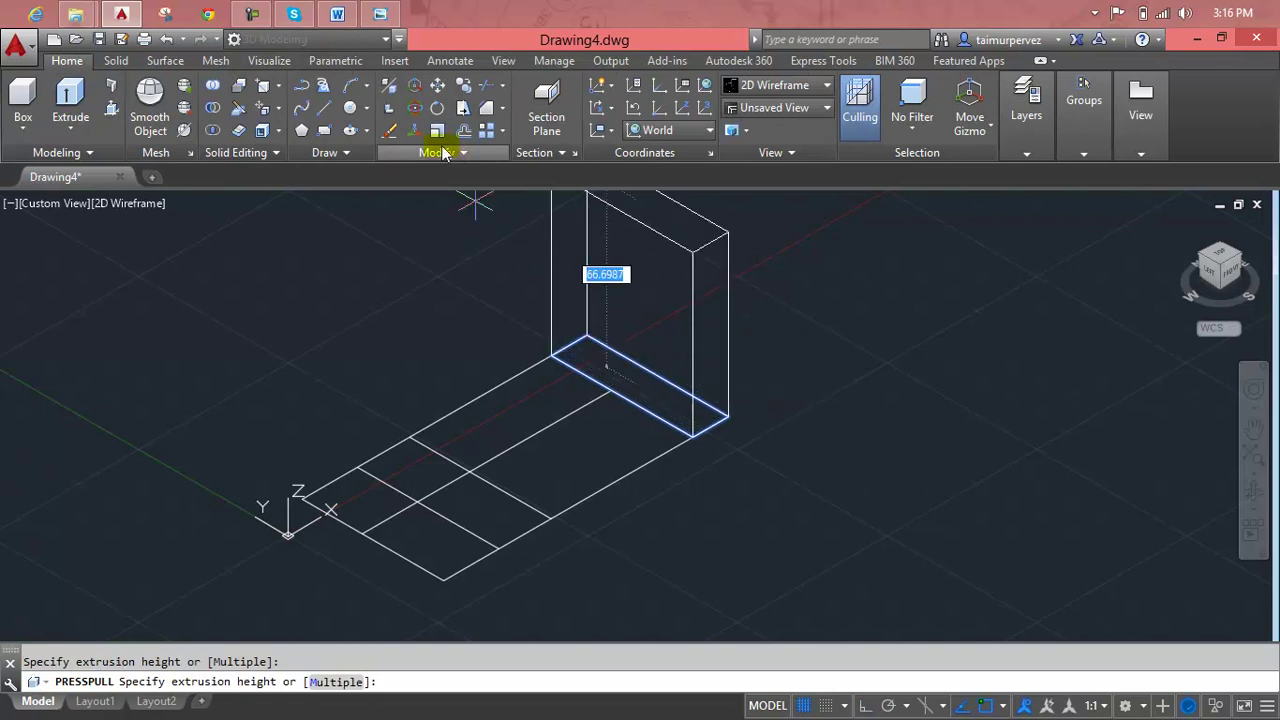
left_click(381, 13)
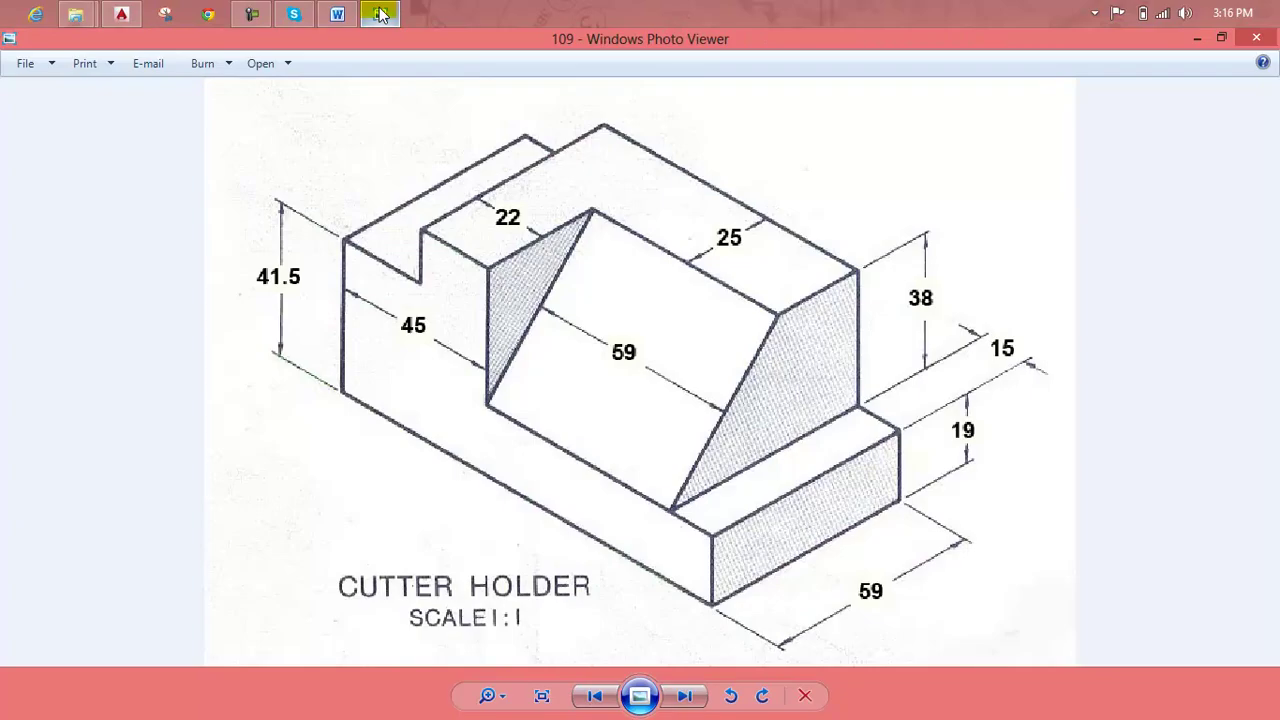
left_click(381, 13)
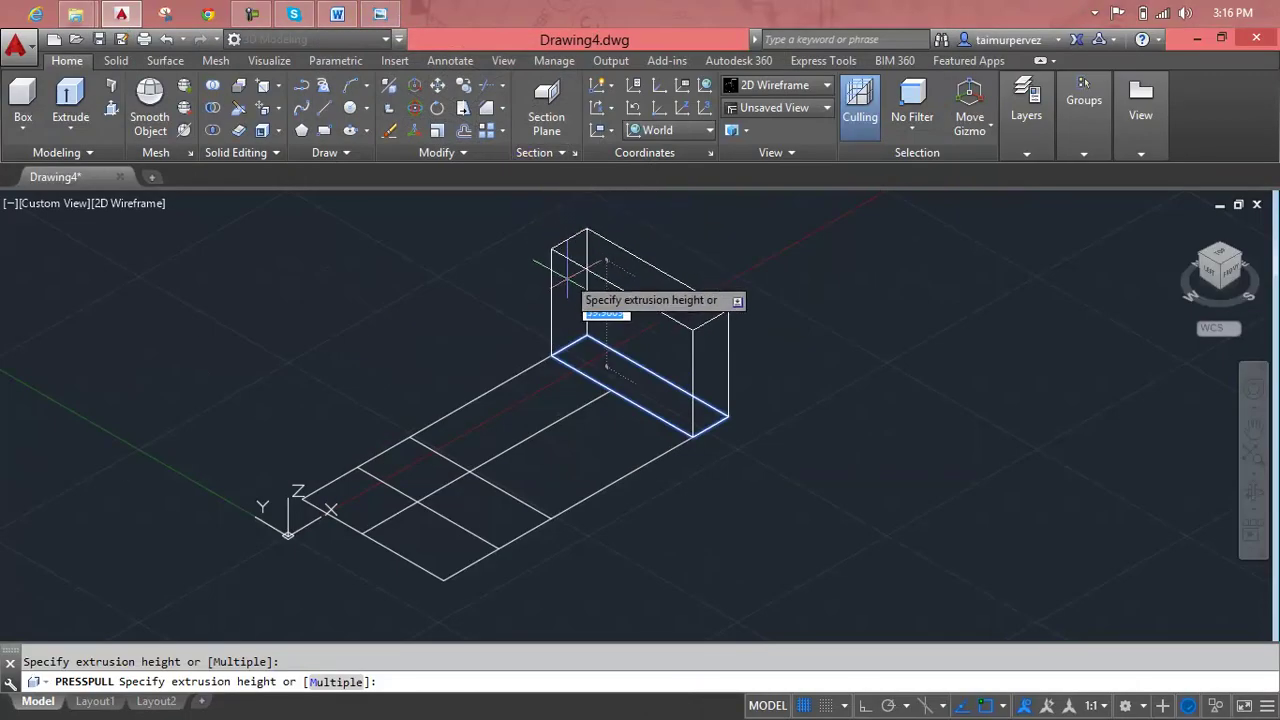
type("19")
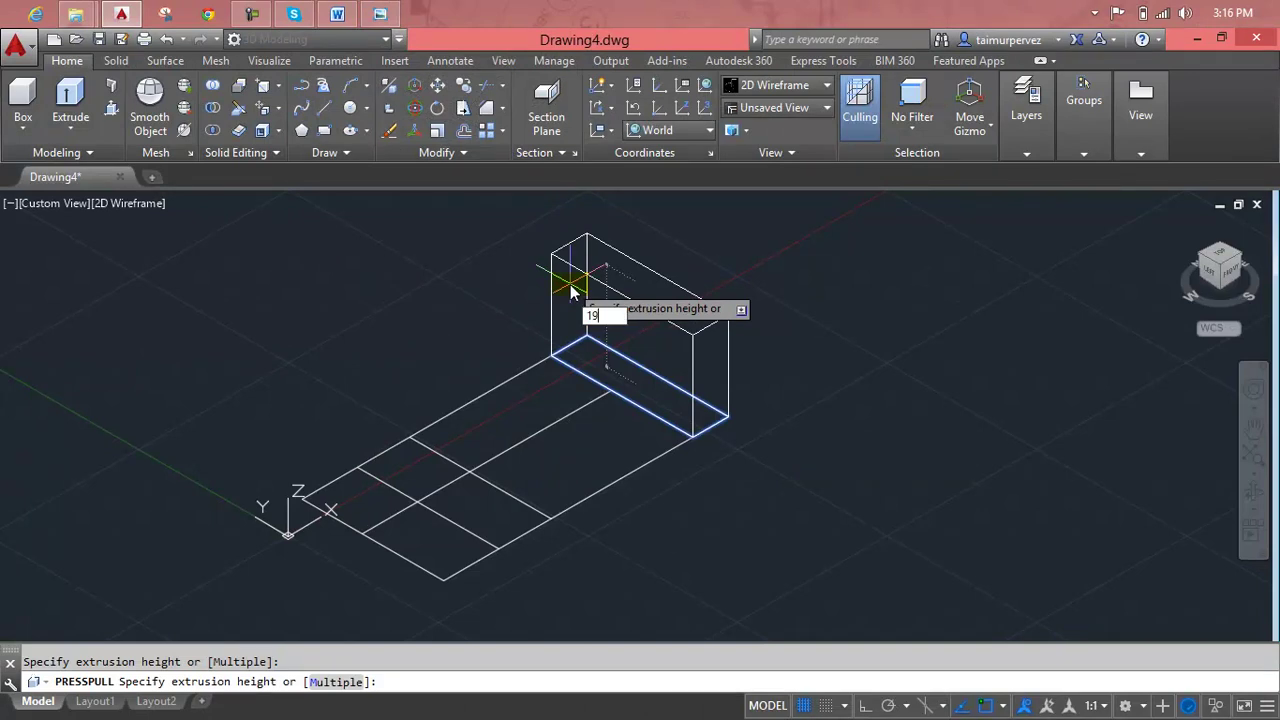
key("Return")
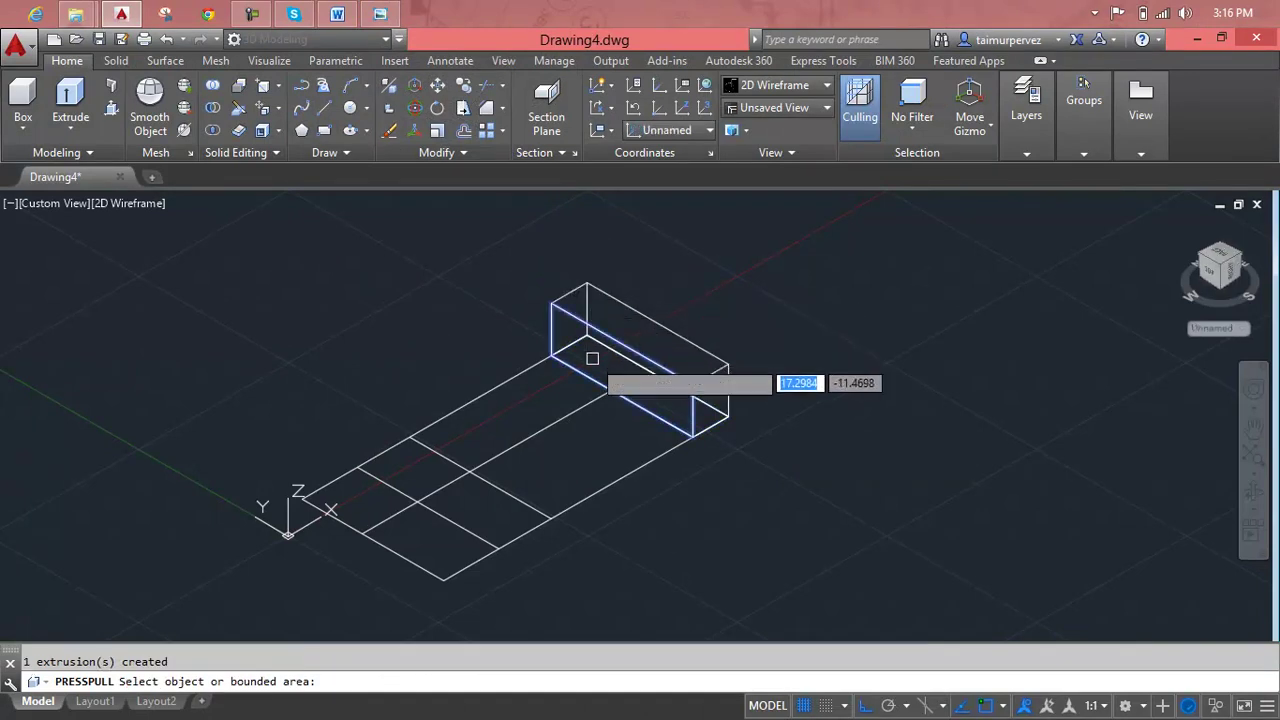
scroll(592, 358, "up", 2)
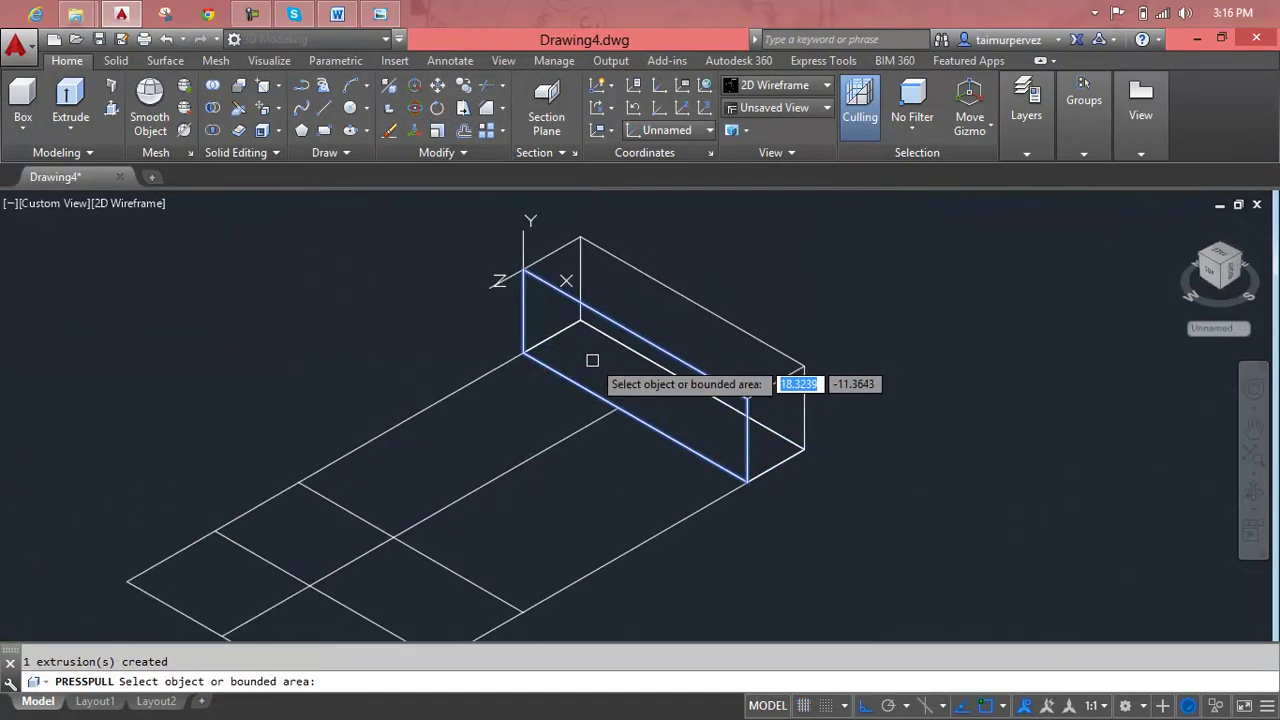
left_click(392, 10)
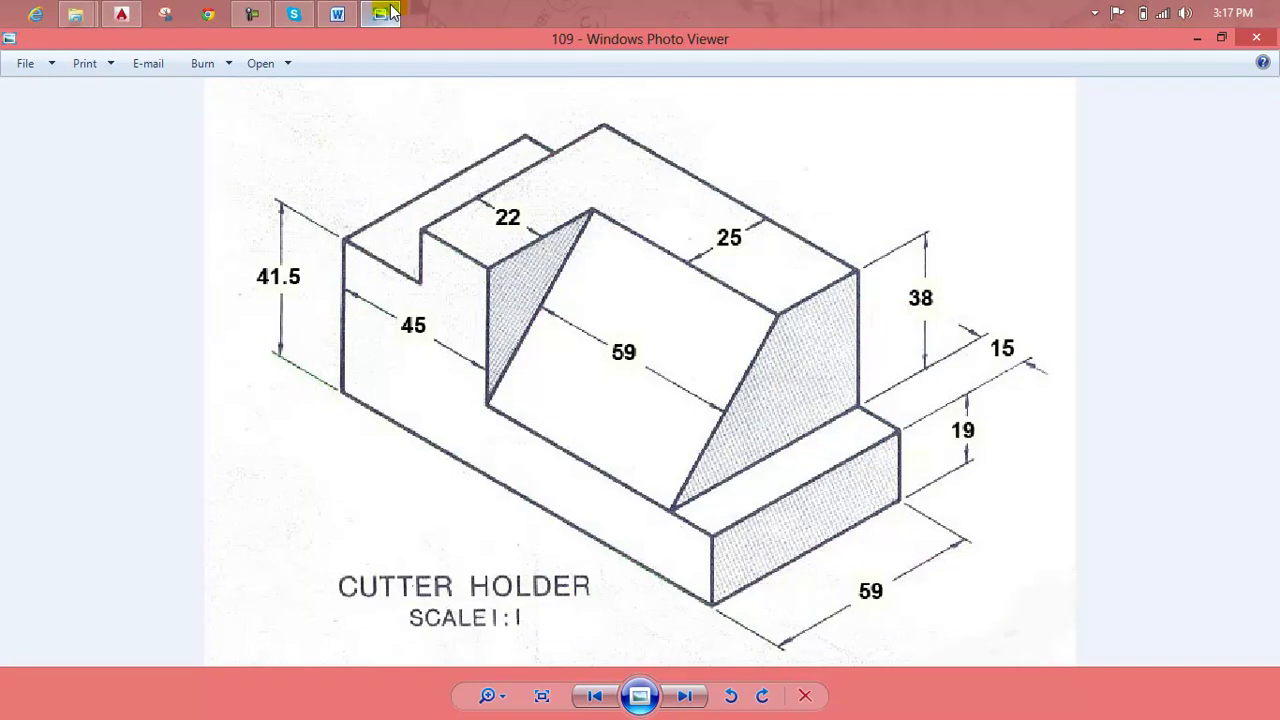
left_click(392, 10)
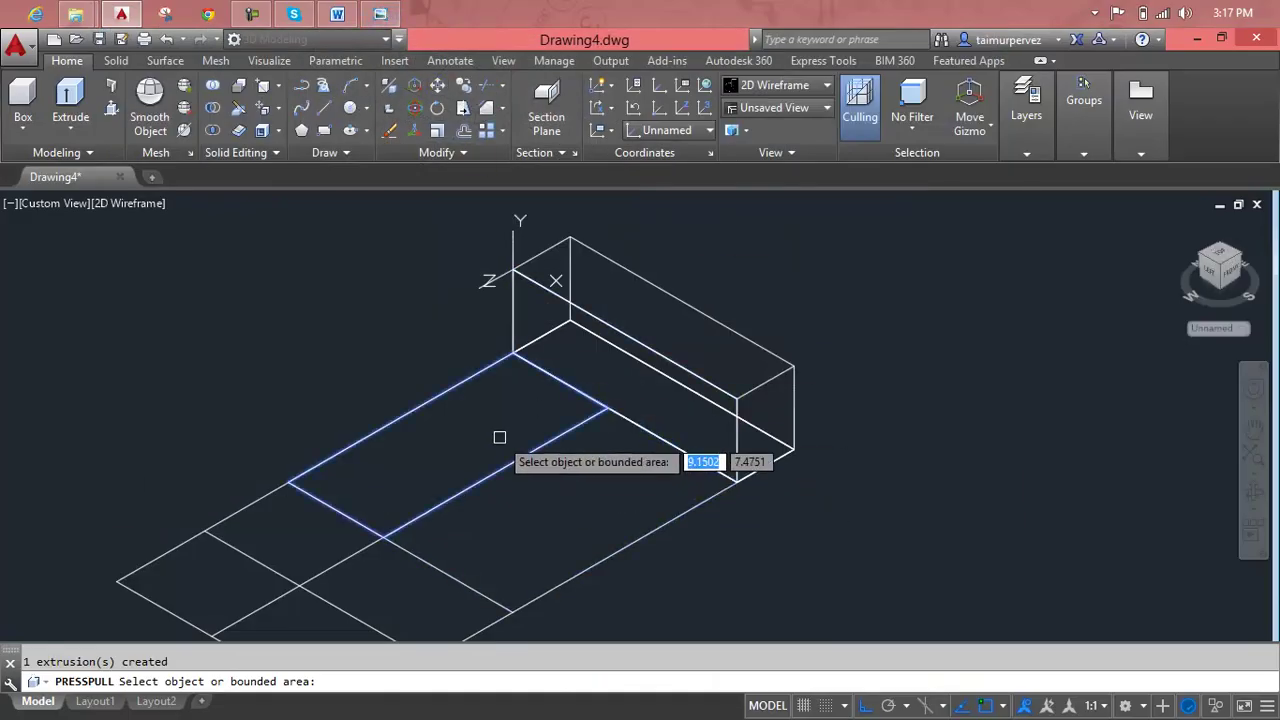
- Press-pull the two rectangles beside the end block up 25 units each
middle_click_drag(500, 437, 504, 413)
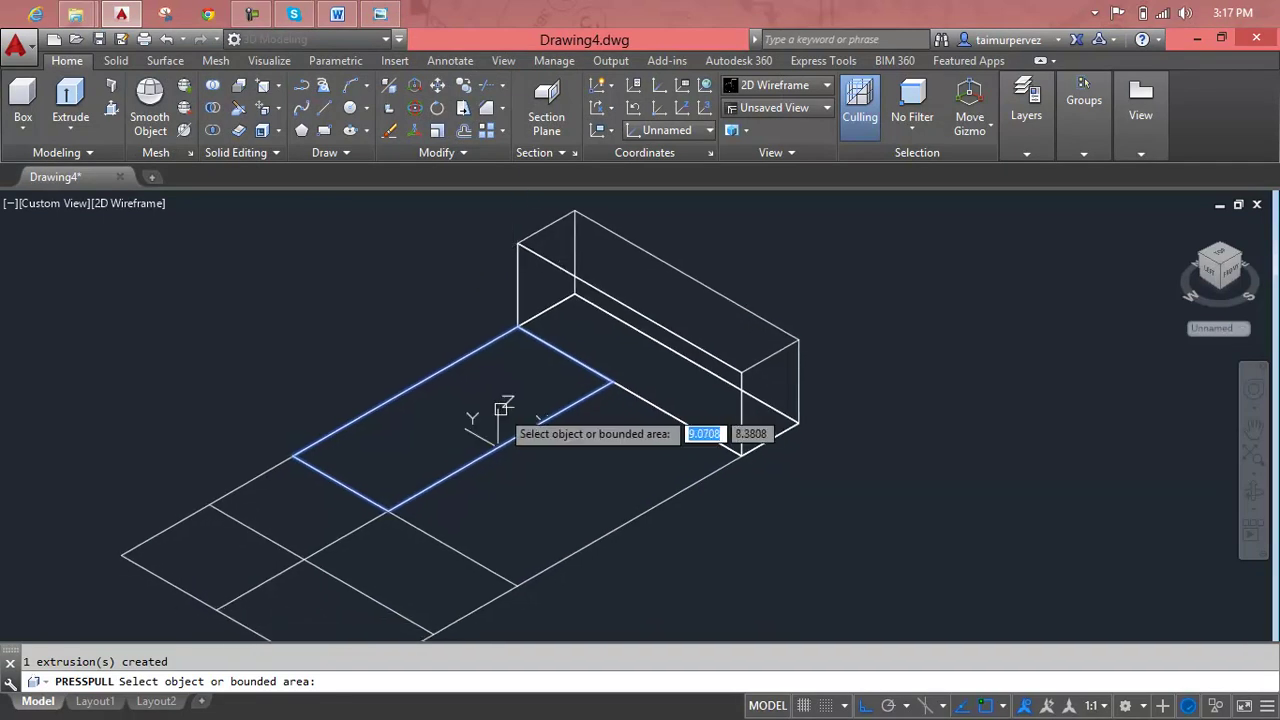
left_click(483, 380)
type("25")
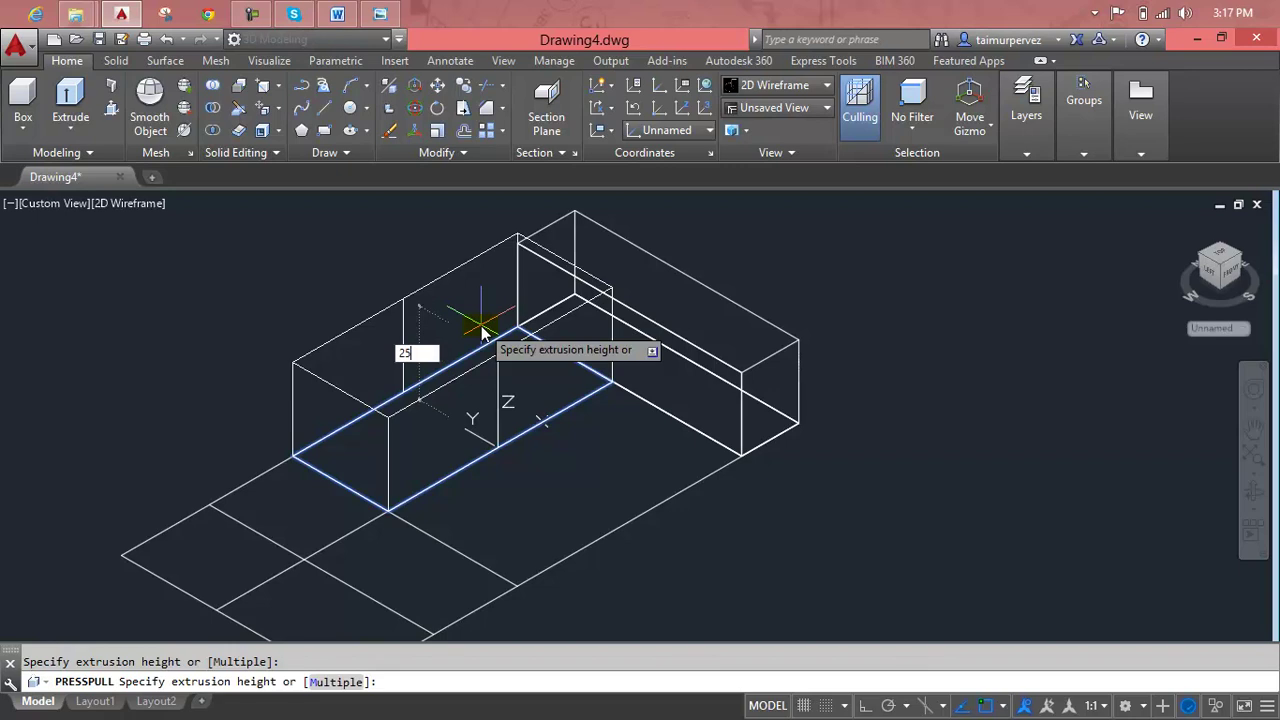
key("Return")
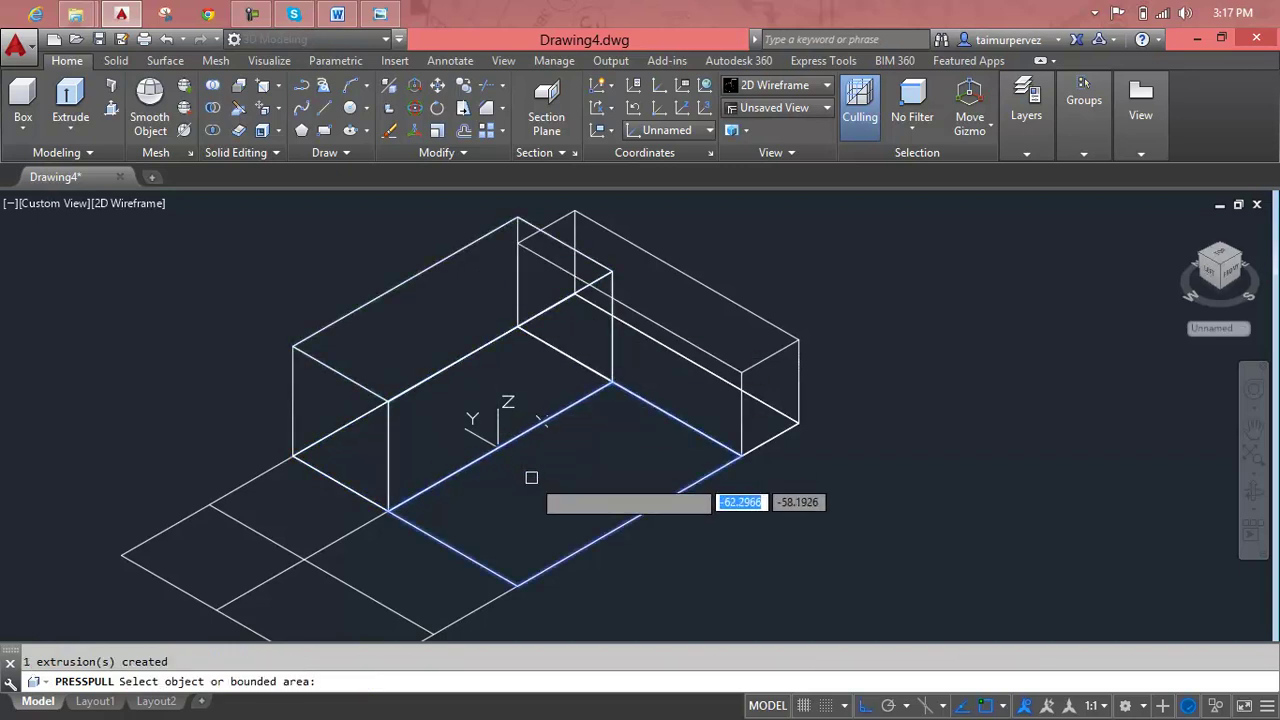
left_click(530, 470)
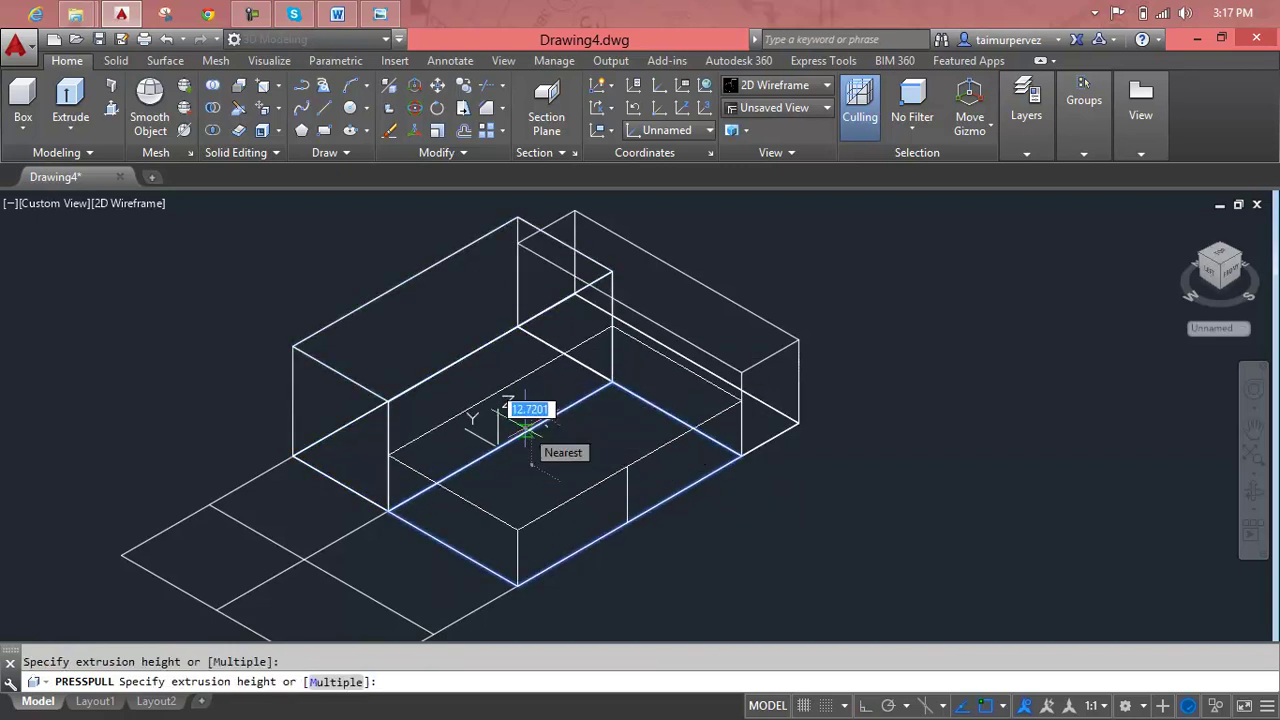
type("25")
key("Return")
- Compare the raised blocks against the cutter holder reference drawing
scroll(530, 435, "down", 2)
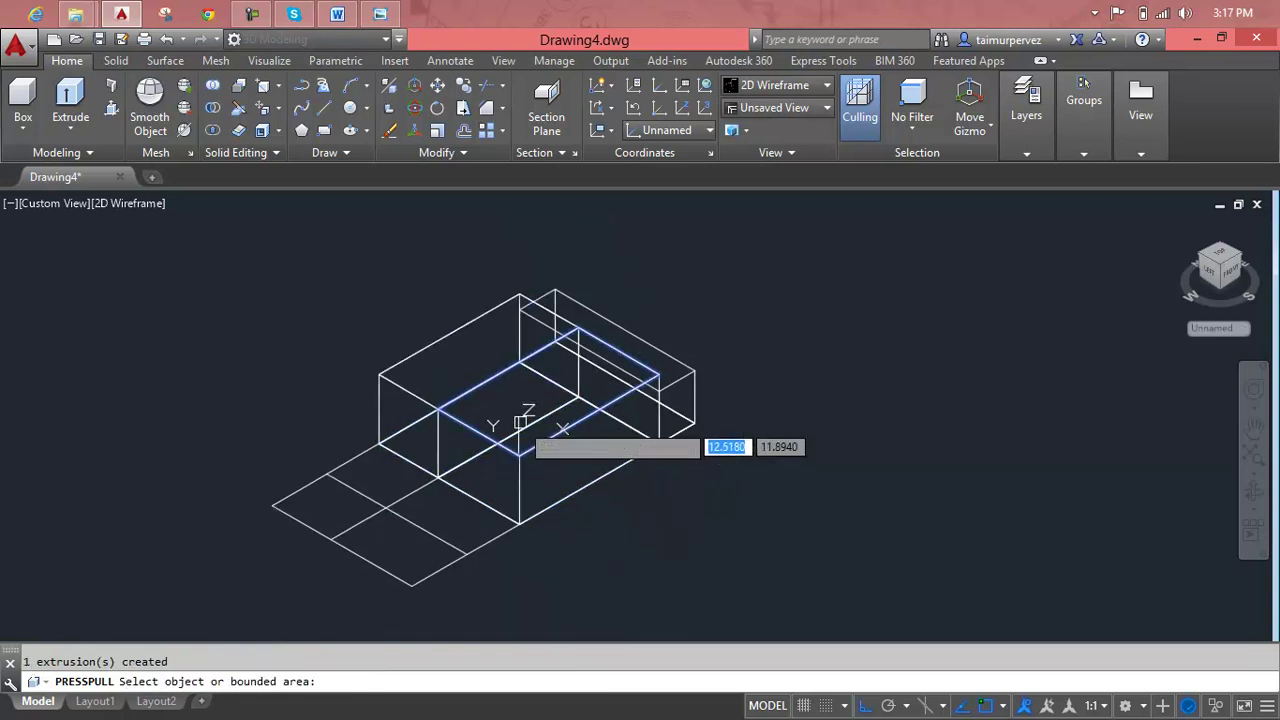
left_click(378, 28)
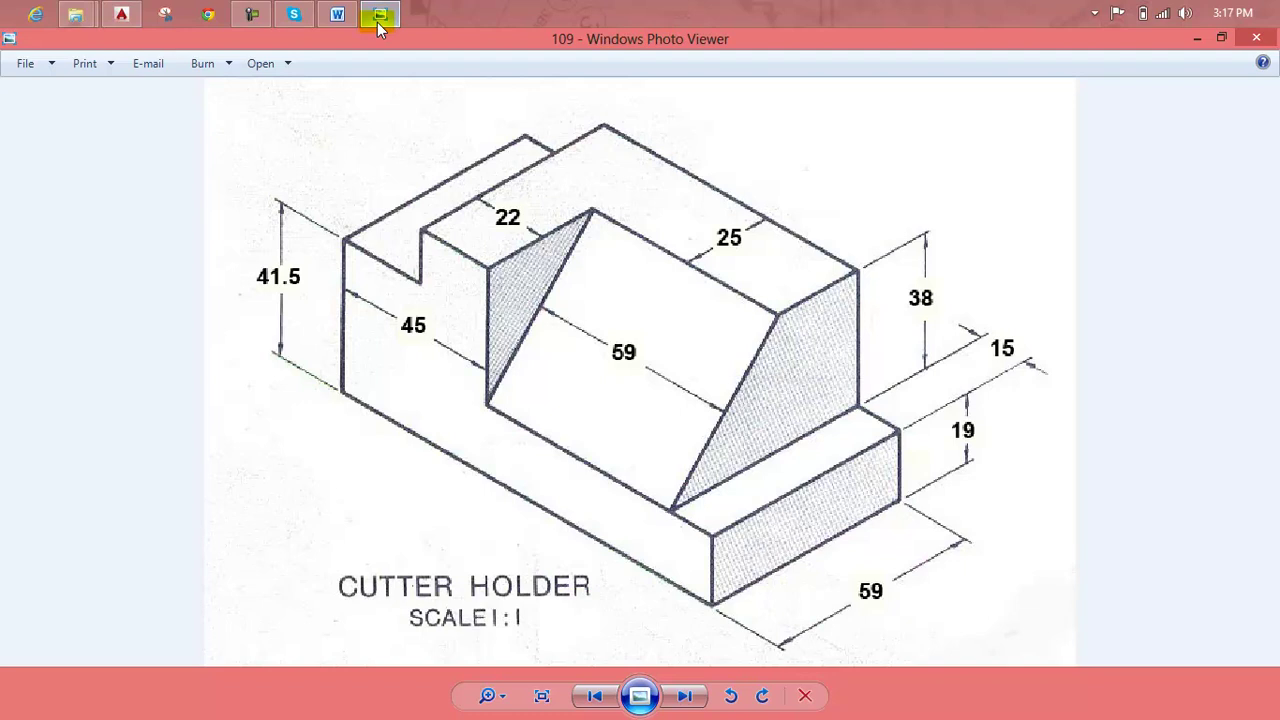
left_click(378, 22)
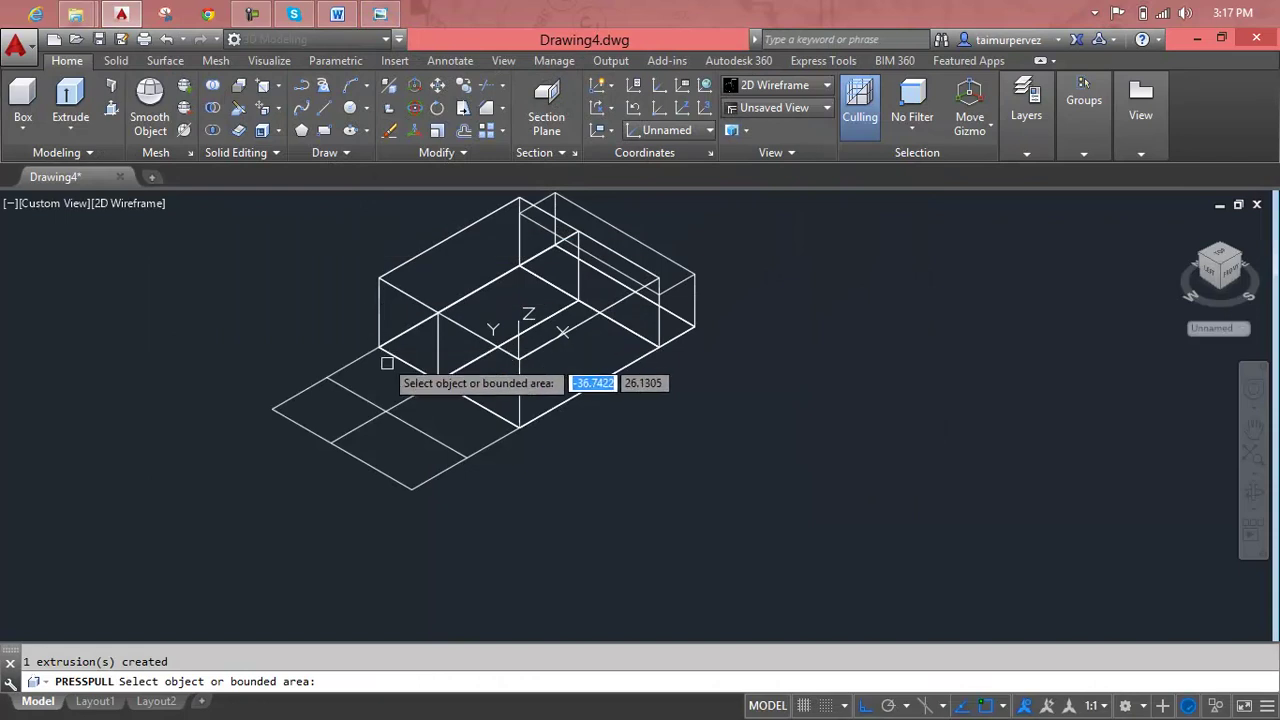
scroll(375, 347, "up", 3)
scroll(385, 360, "up", 2)
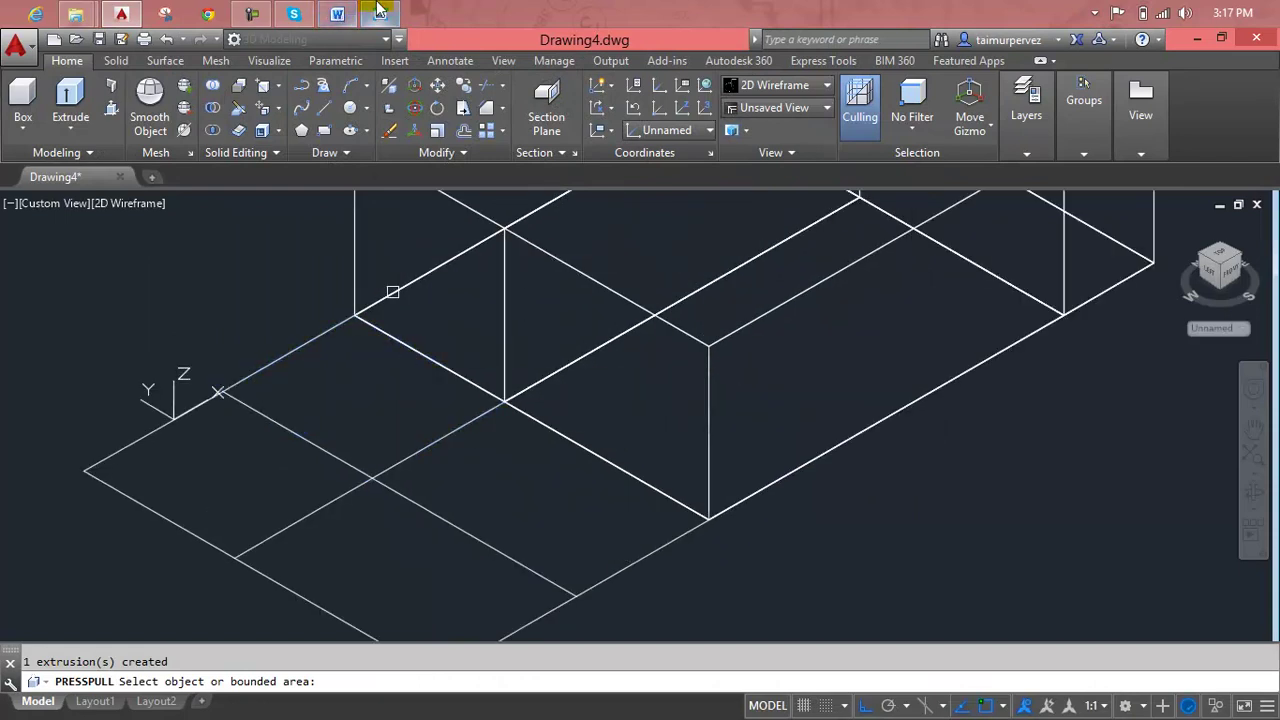
left_click(379, 10)
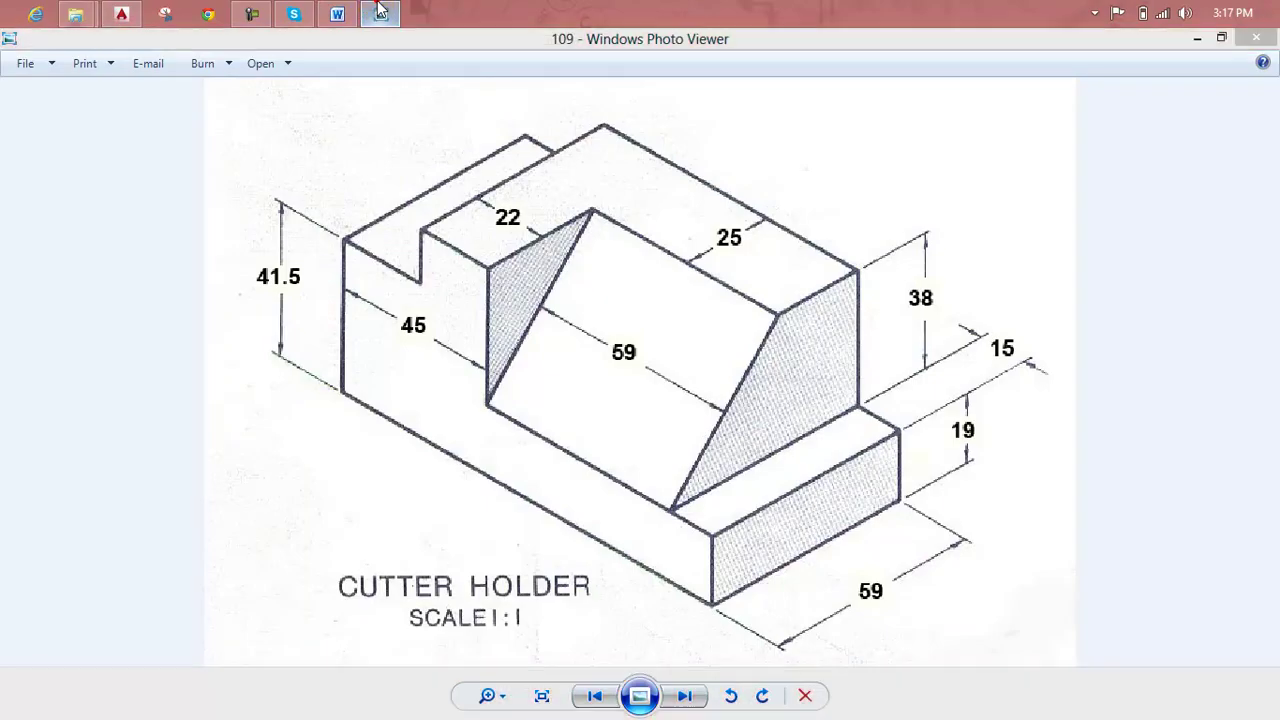
left_click(379, 10)
left_click(379, 10)
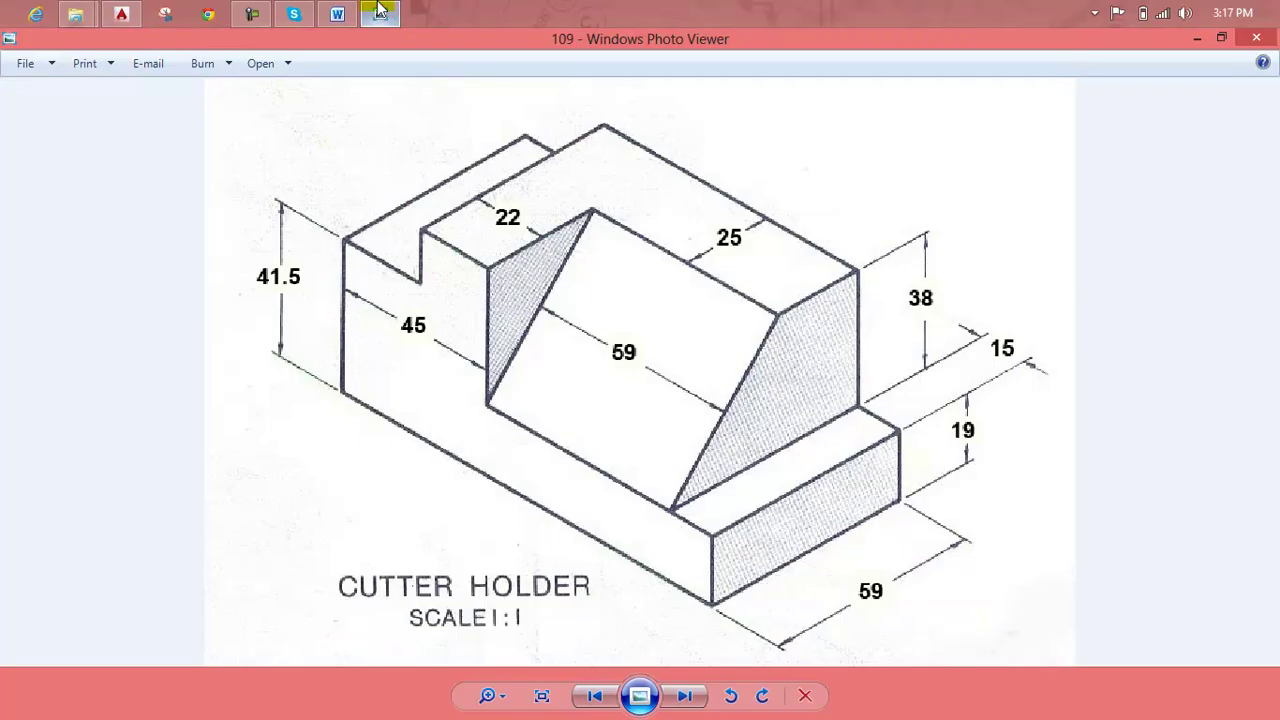
left_click(379, 10)
- End the extrusion and switch the visual style to Realistic
key("Escape")
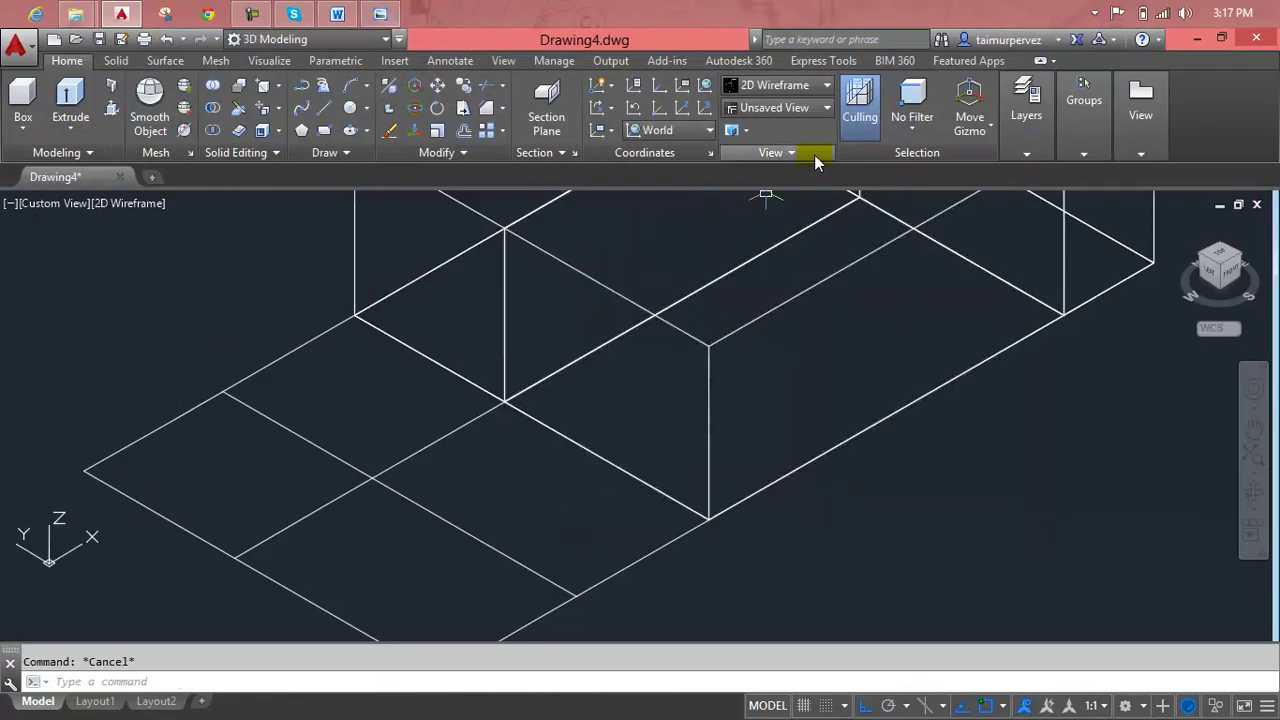
left_click(808, 86)
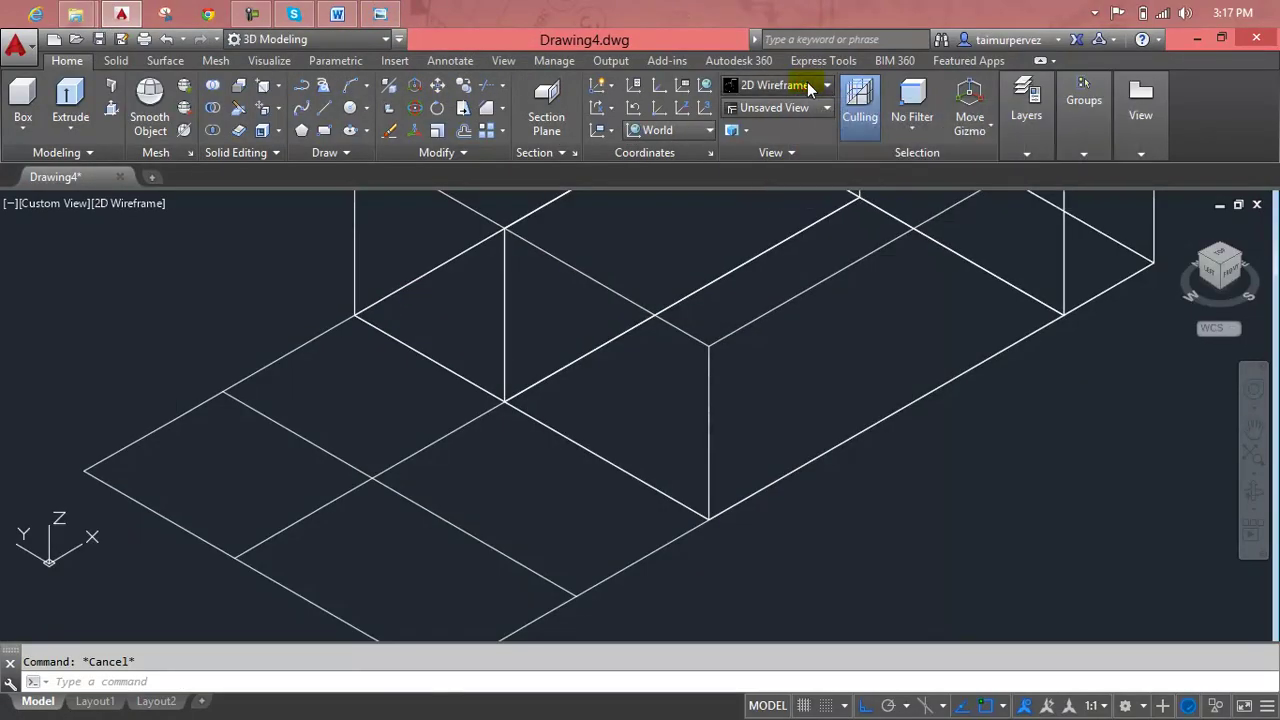
left_click(808, 87)
left_click(808, 86)
left_click(990, 130)
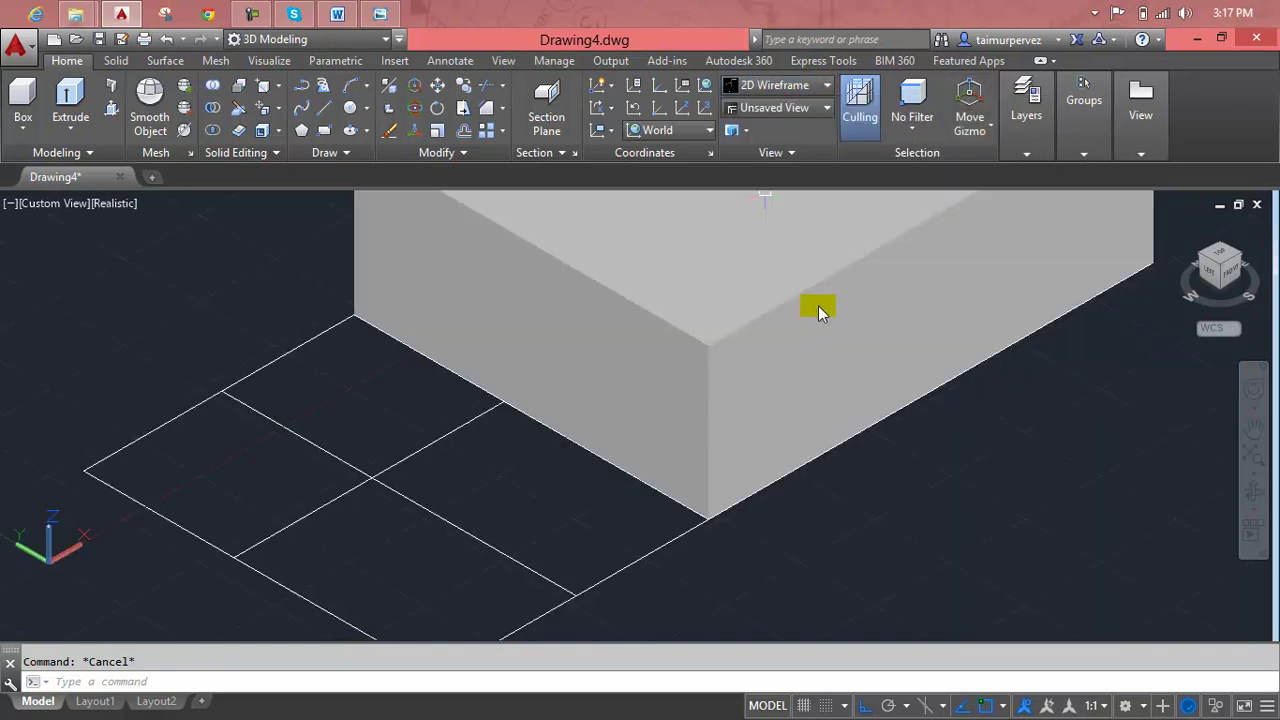
- Orbit to a front view of the shaded model and compare it with the reference
scroll(822, 300, "down", 3)
middle_click_drag(822, 300, 713, 474)
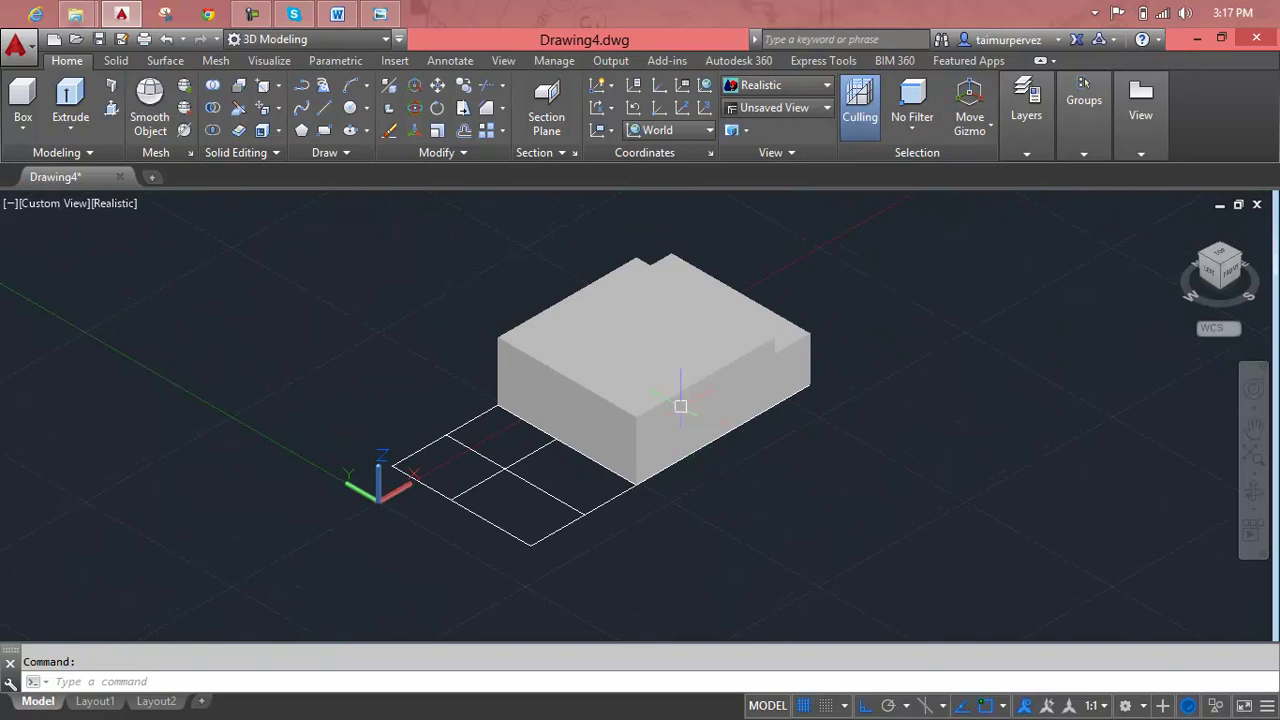
mouse_move(715, 430)
middle_mouse_down()
mouse_move(697, 437)
mouse_move(623, 376)
middle_mouse_up()
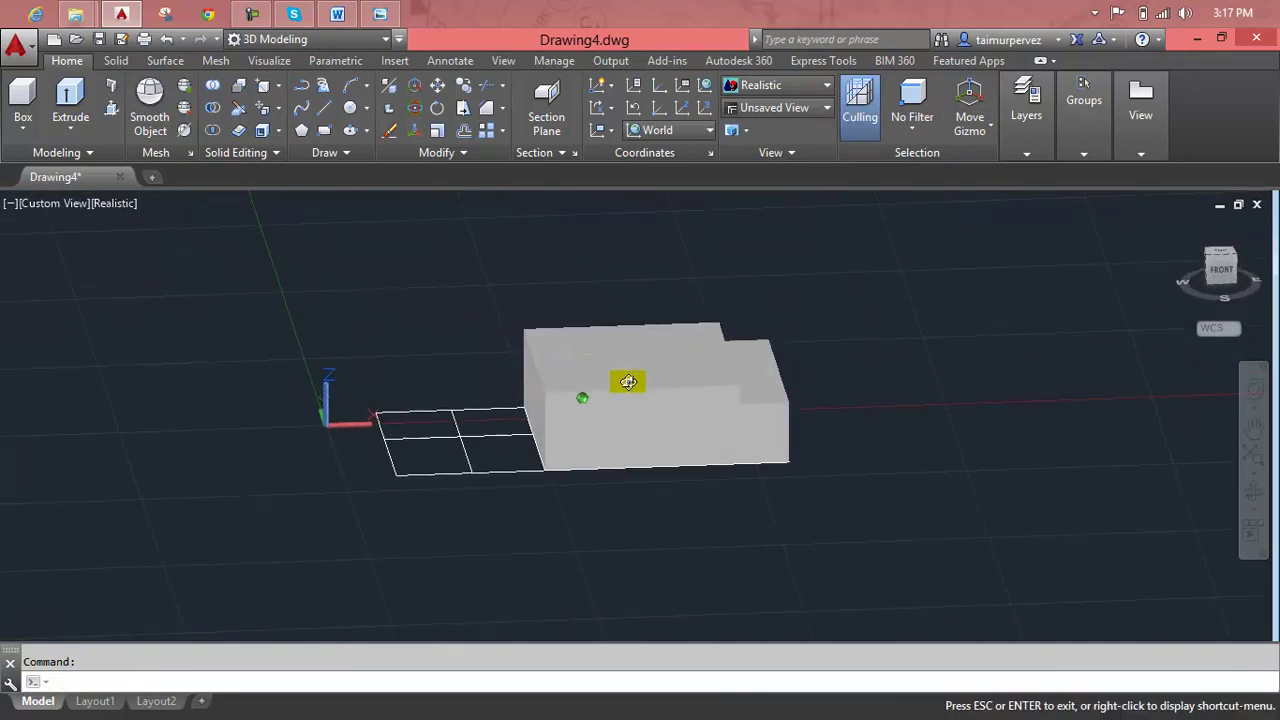
key("Escape")
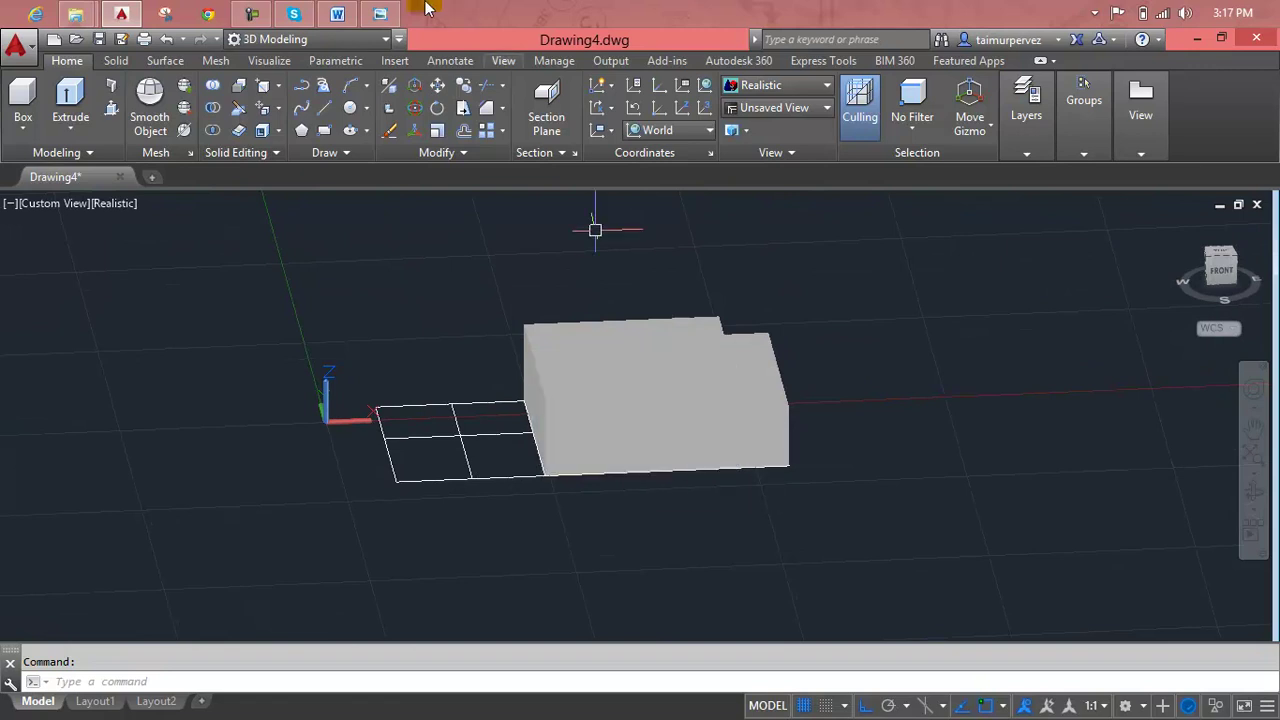
left_click(395, 10)
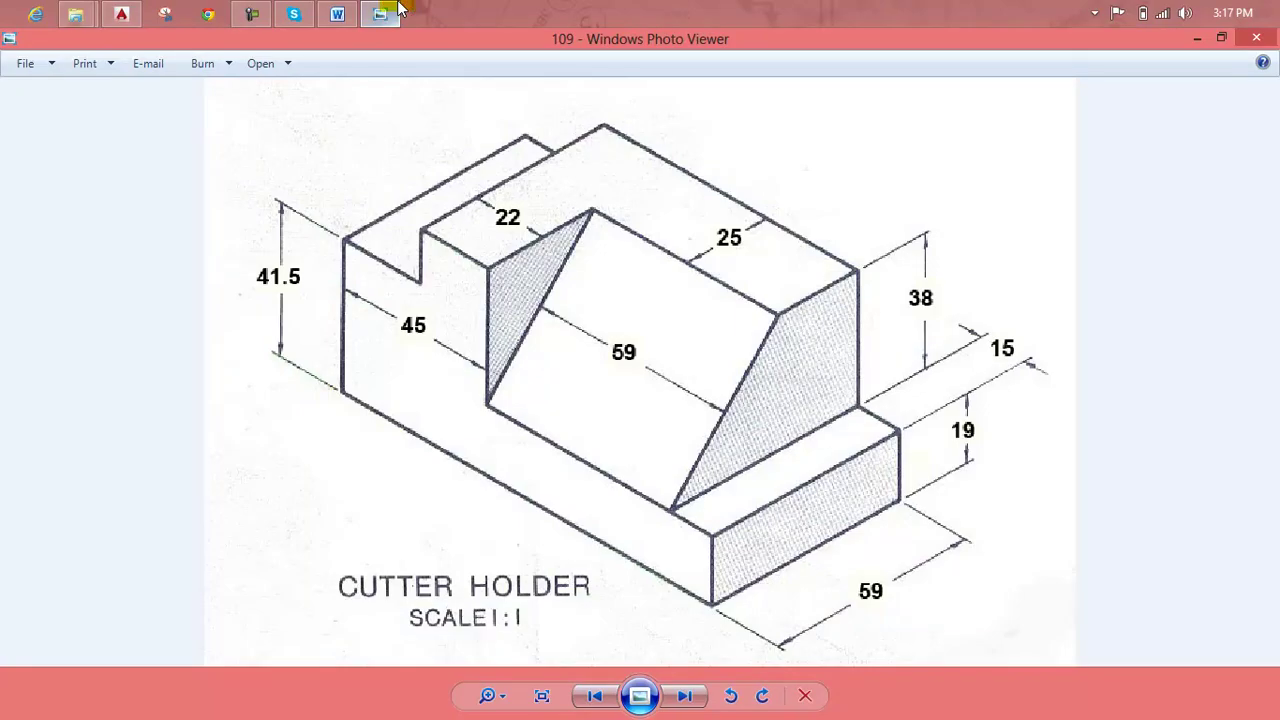
left_click(398, 6)
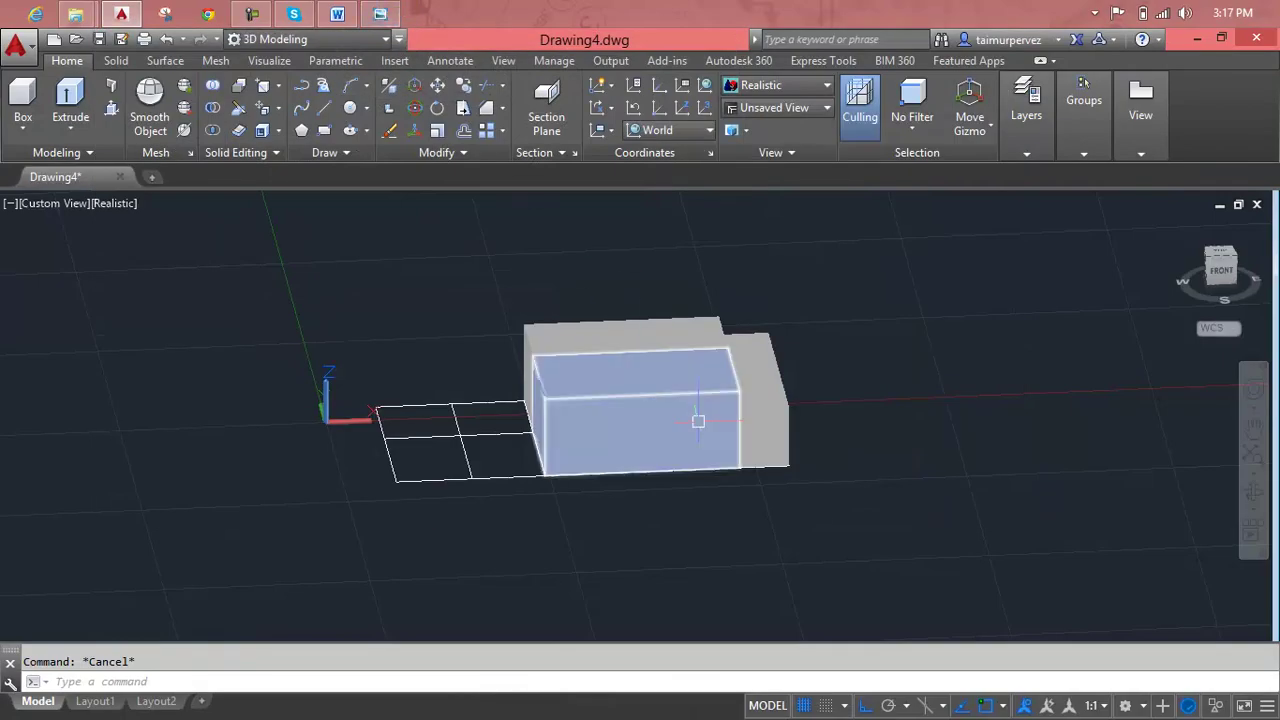
scroll(696, 420, "up", 3)
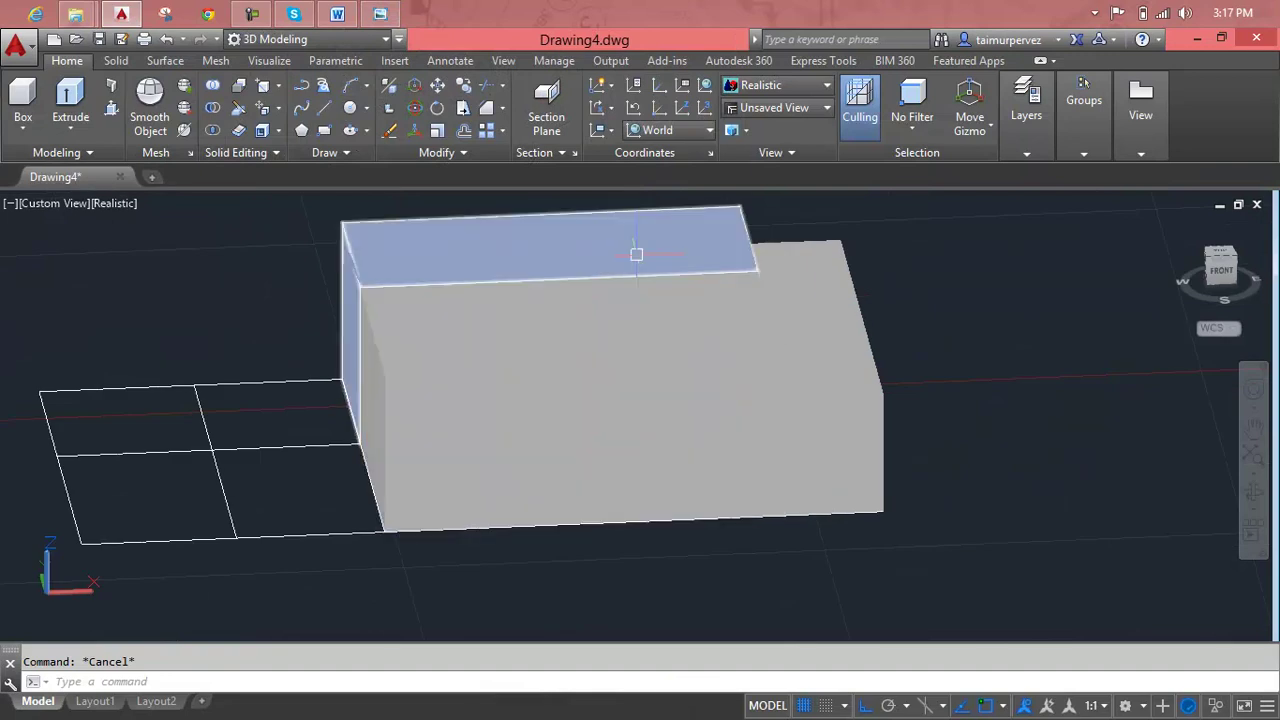
left_click(905, 126)
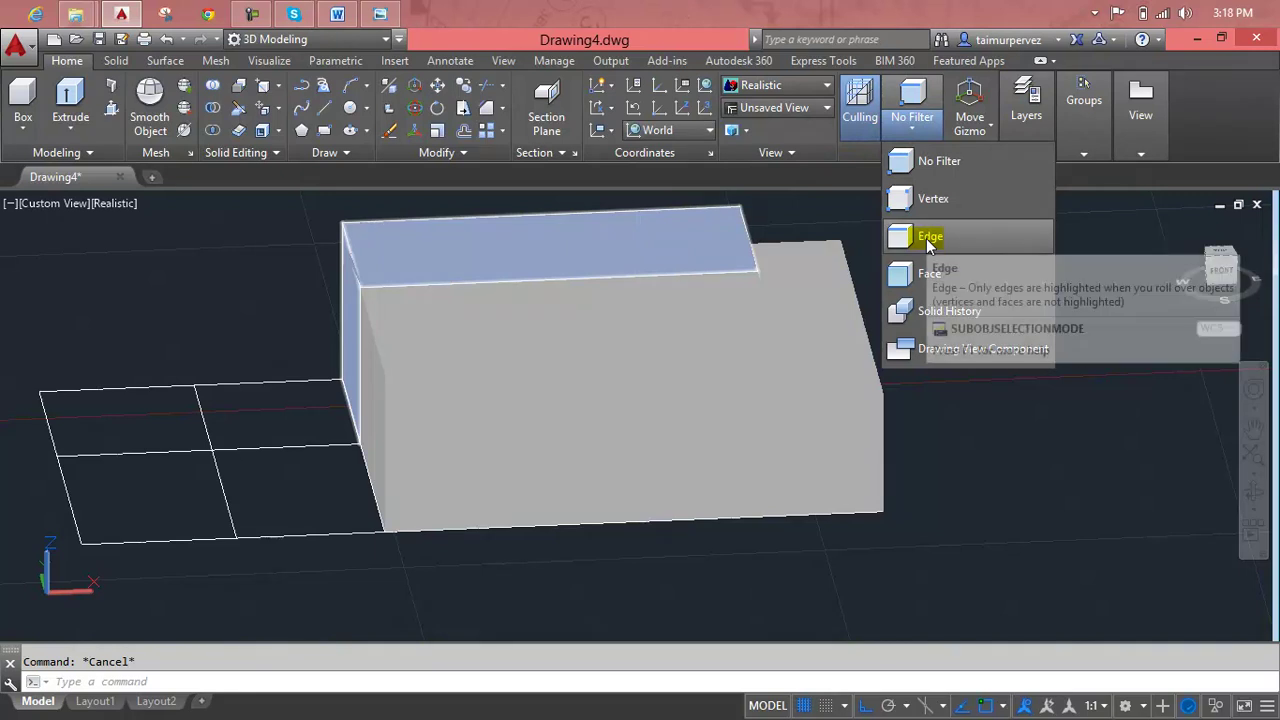
left_click(911, 245)
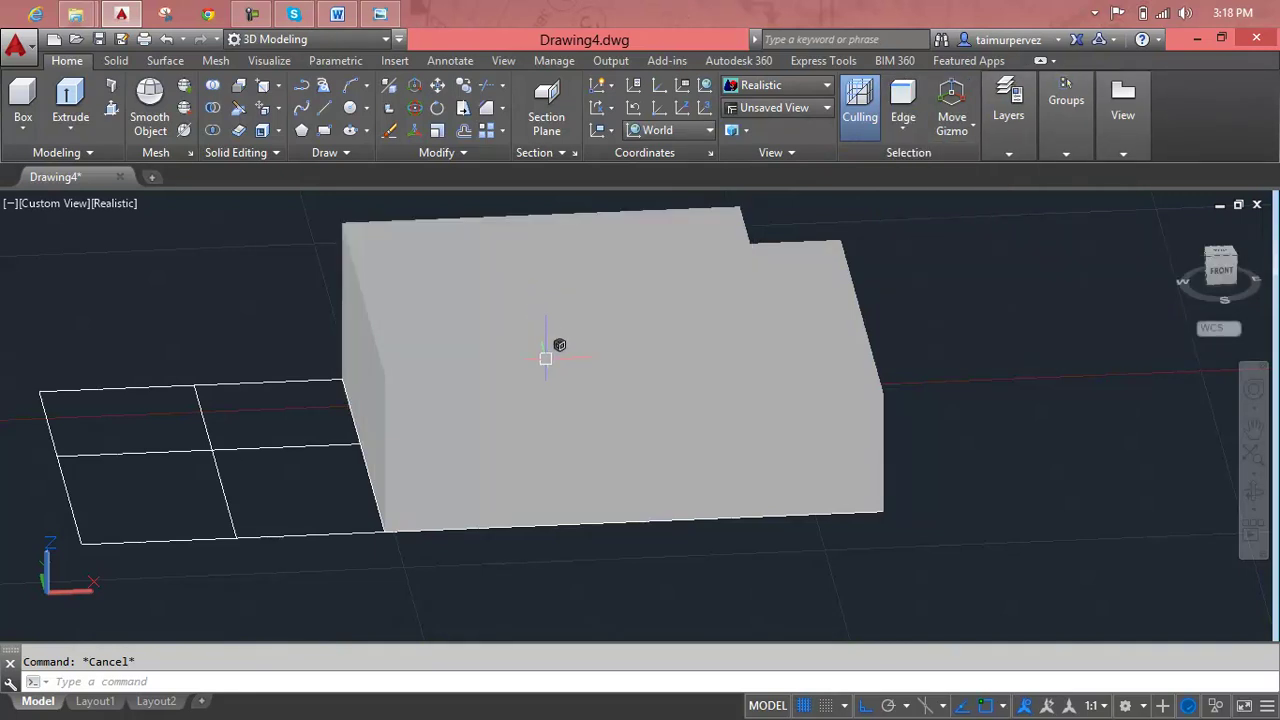
scroll(554, 396, "down", 2)
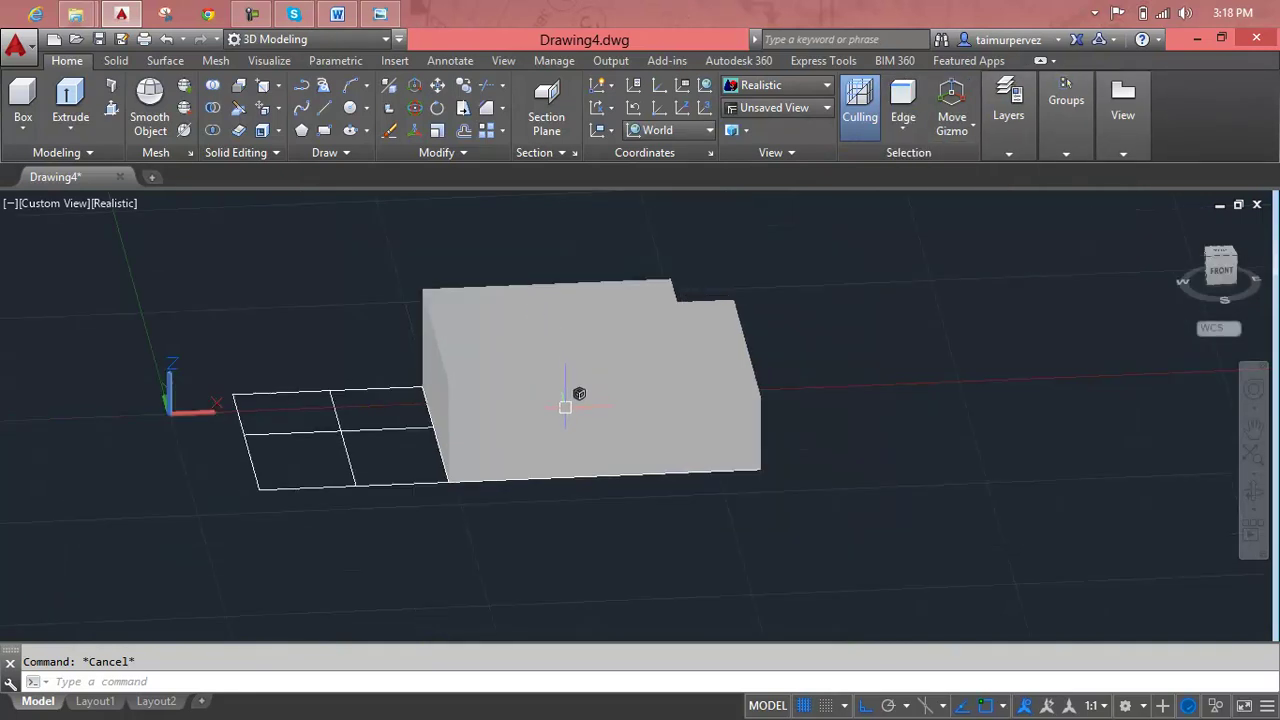
middle_click_drag(565, 407, 565, 455, "shift")
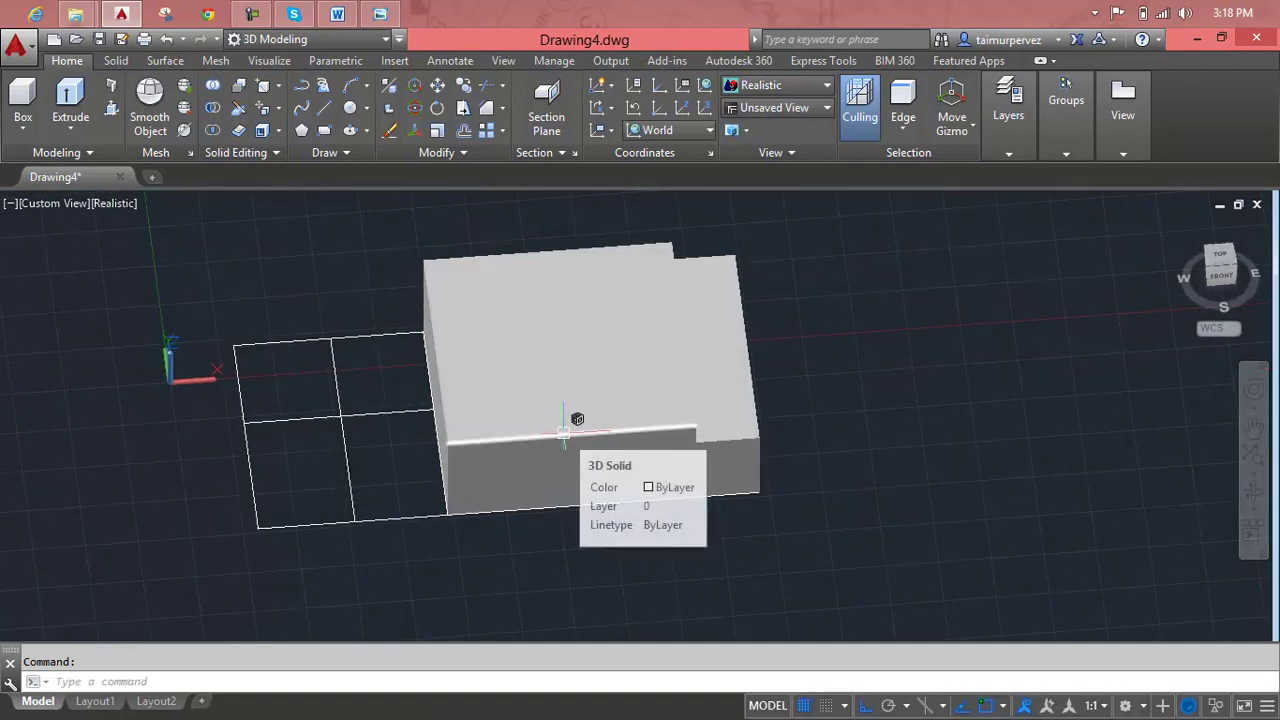
left_click(564, 432)
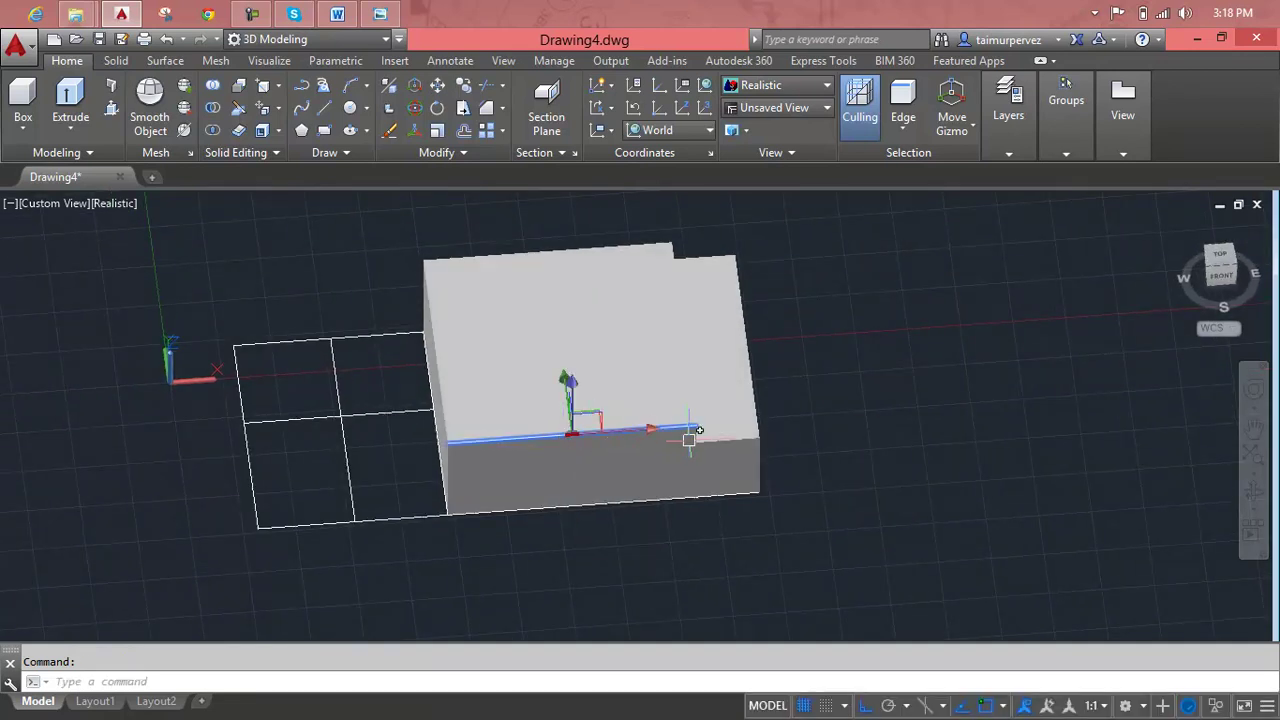
scroll(700, 420, "up", 2)
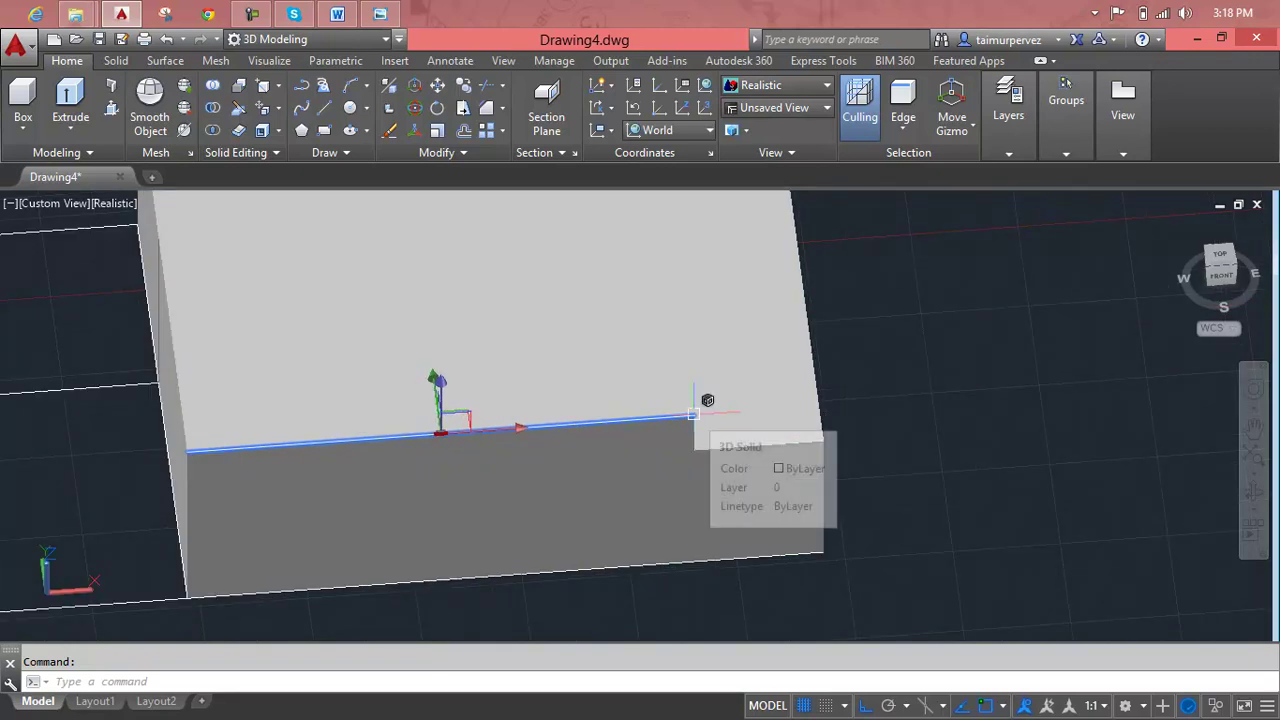
scroll(704, 404, "up", 2)
mouse_move(700, 414)
middle_mouse_down()
mouse_move(694, 430)
mouse_move(684, 350)
middle_mouse_up()
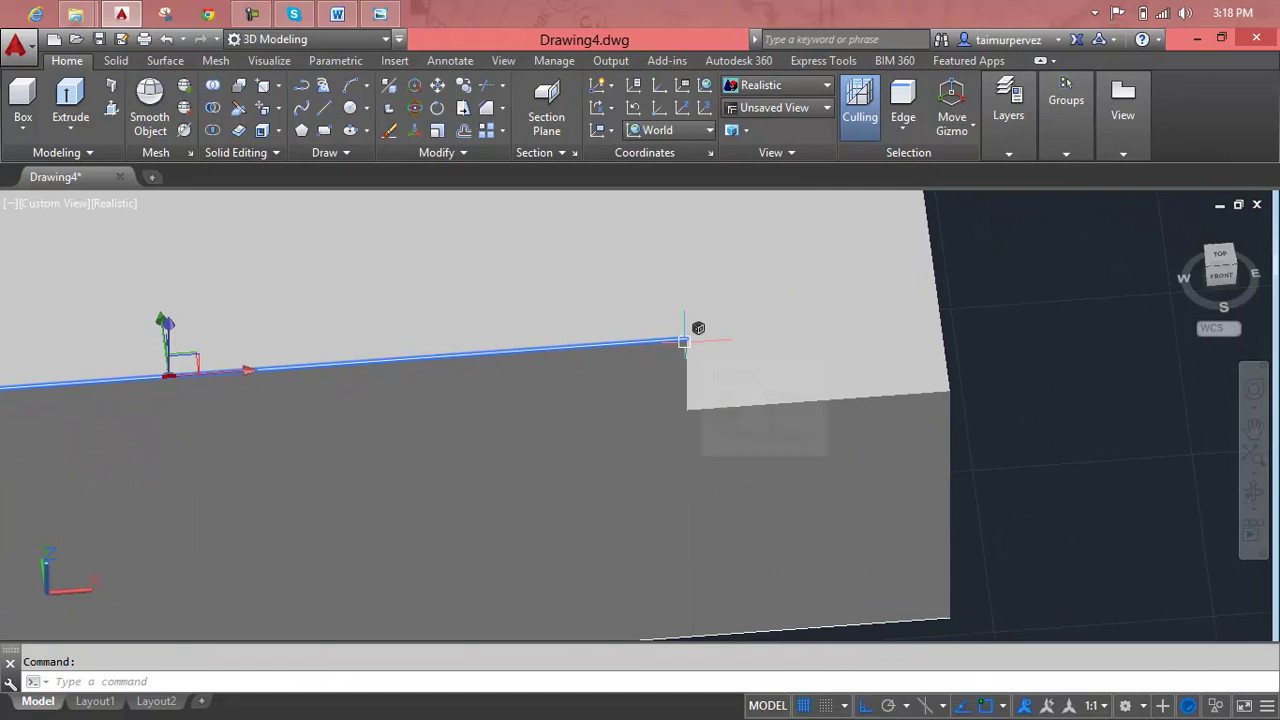
left_click(683, 335, "ctrl")
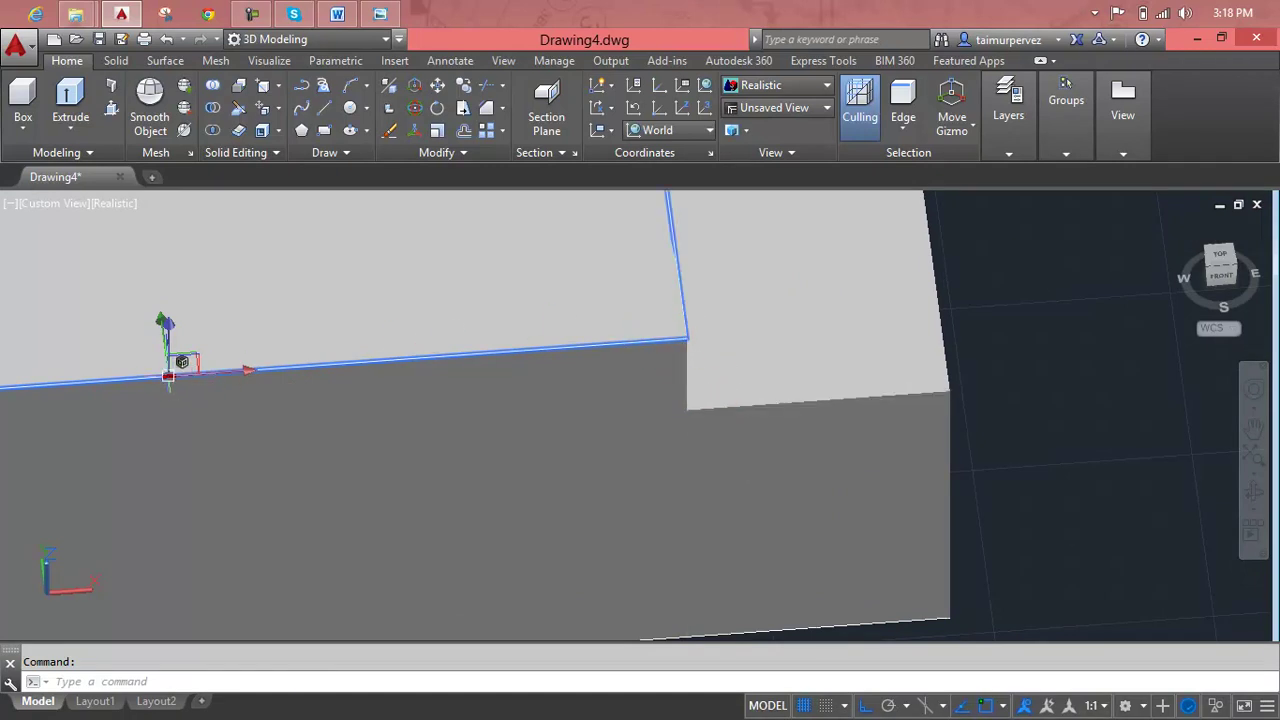
left_click(169, 376)
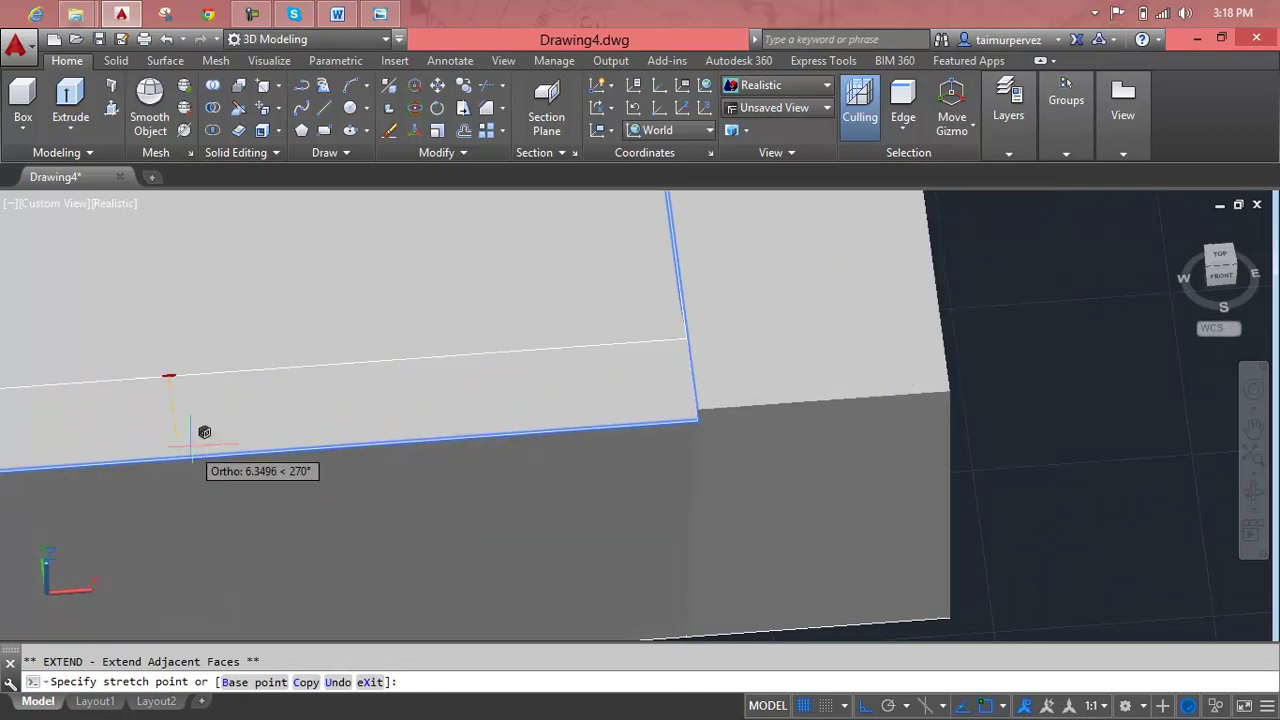
middle_click_drag(198, 417, 222, 316)
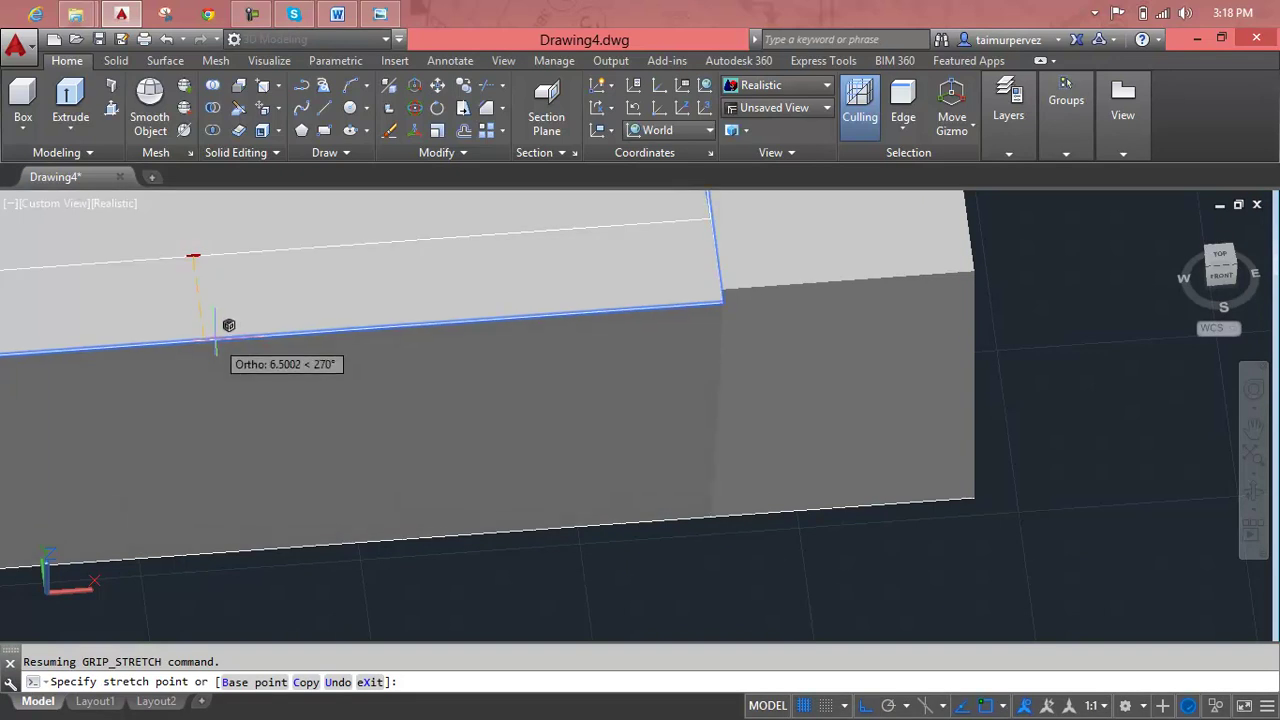
key("Escape")
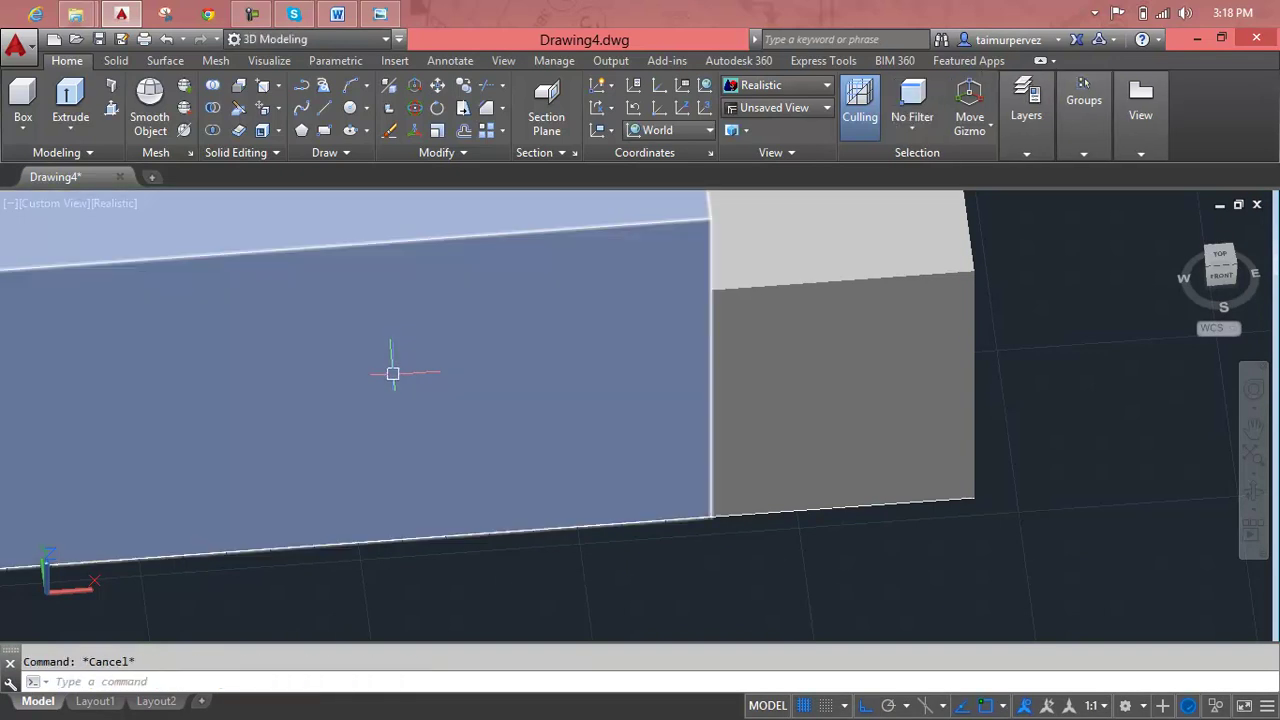
- Zoom to extents, orbit to a front view, and erase the small 19-unit end block
middle_click(400, 391)
middle_click(400, 391)
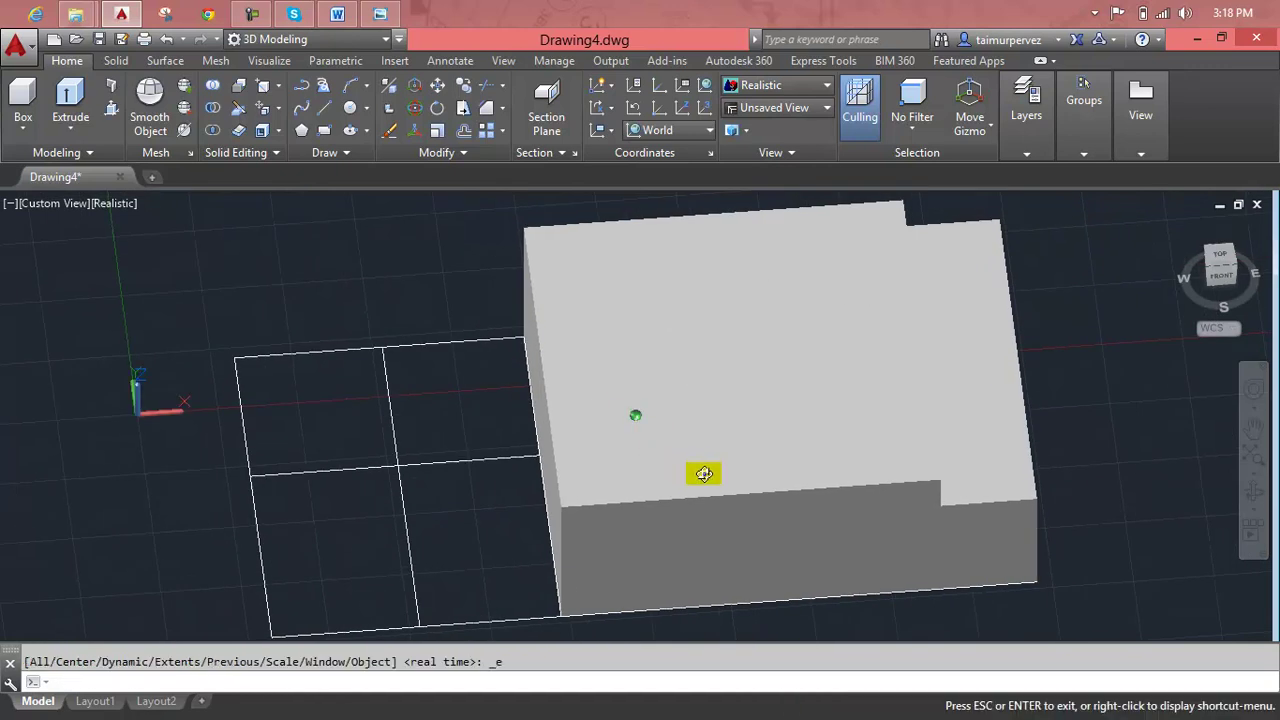
mouse_move(743, 511)
middle_mouse_down("shift")
mouse_move(686, 406)
mouse_move(717, 434)
middle_mouse_up("shift")
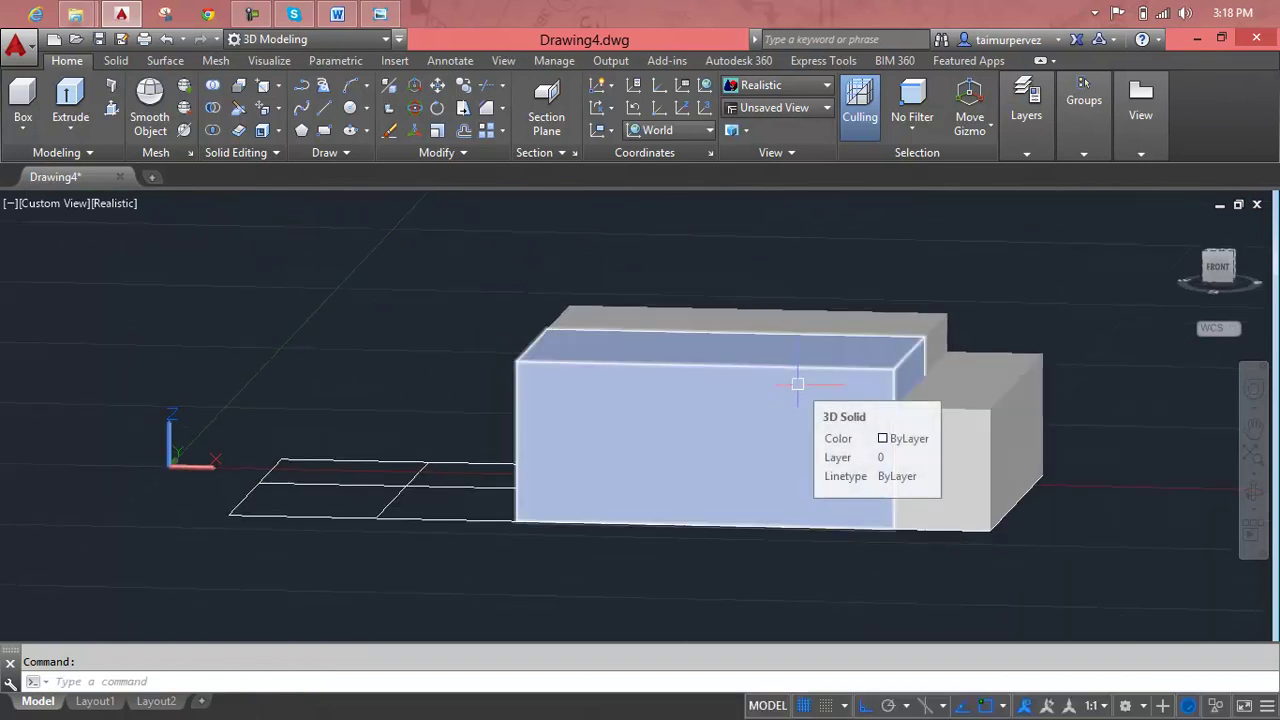
left_click(386, 16)
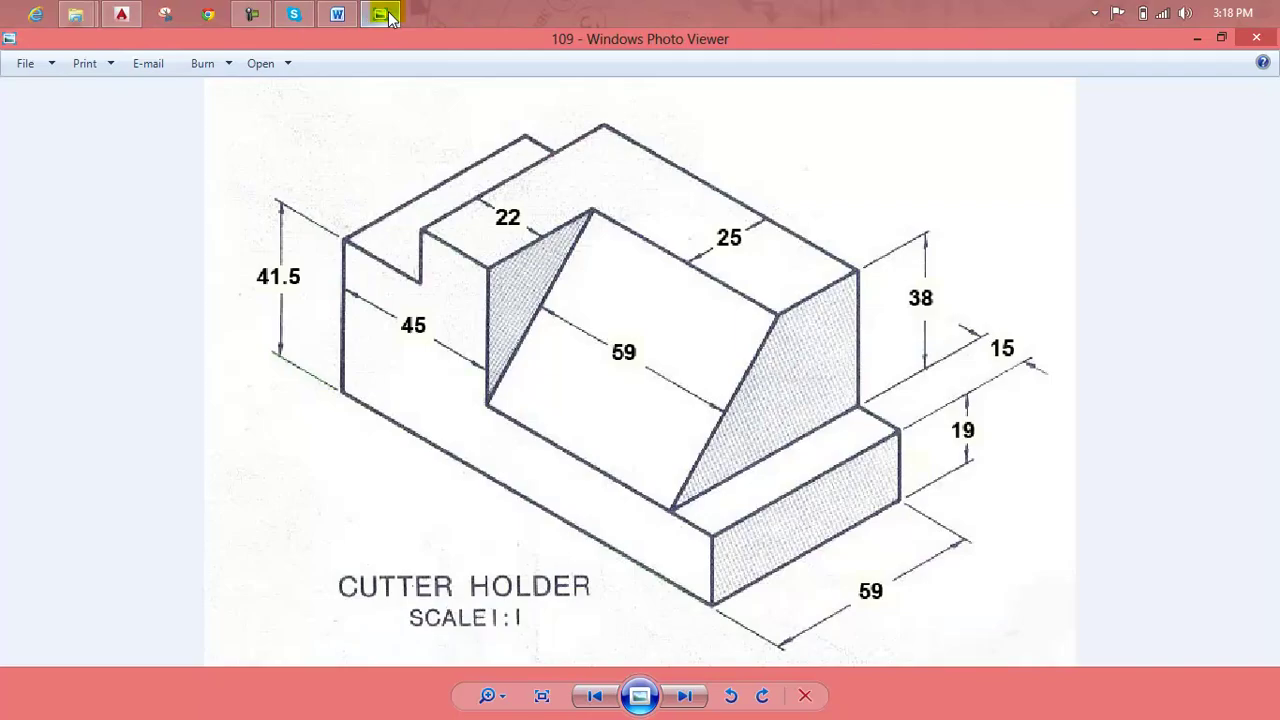
left_click(384, 16)
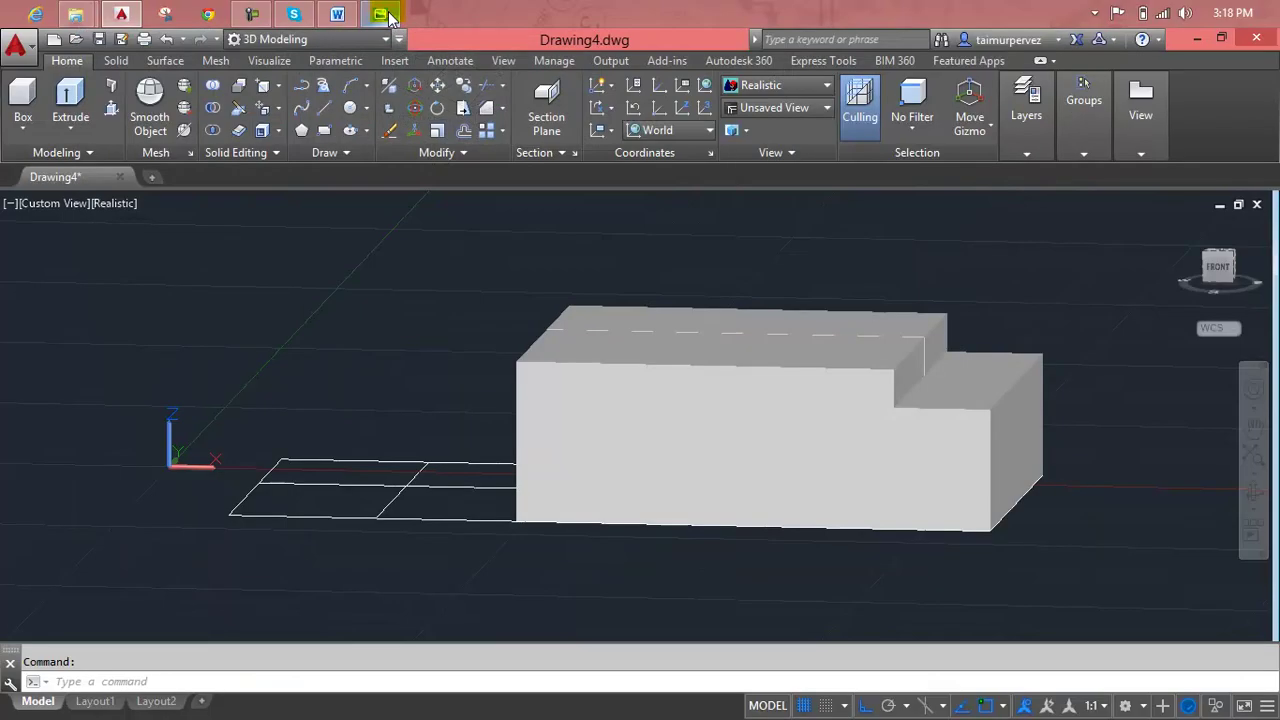
left_click(955, 422)
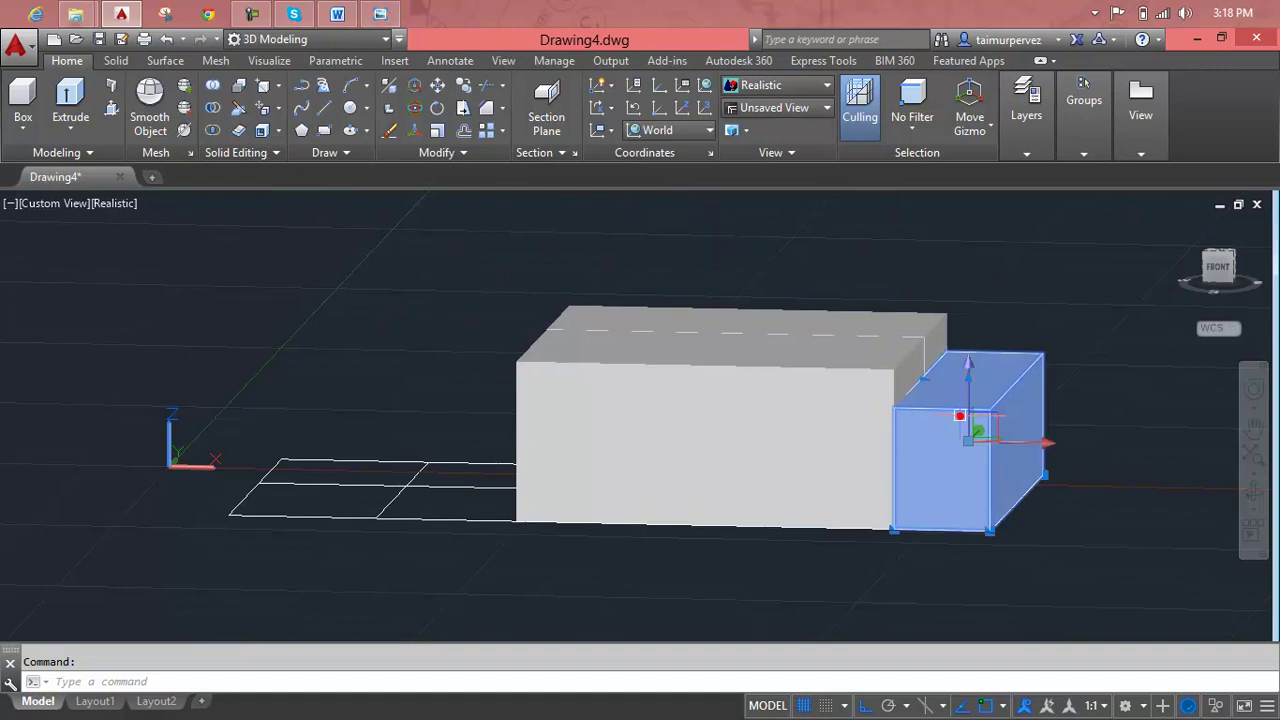
key("Delete")
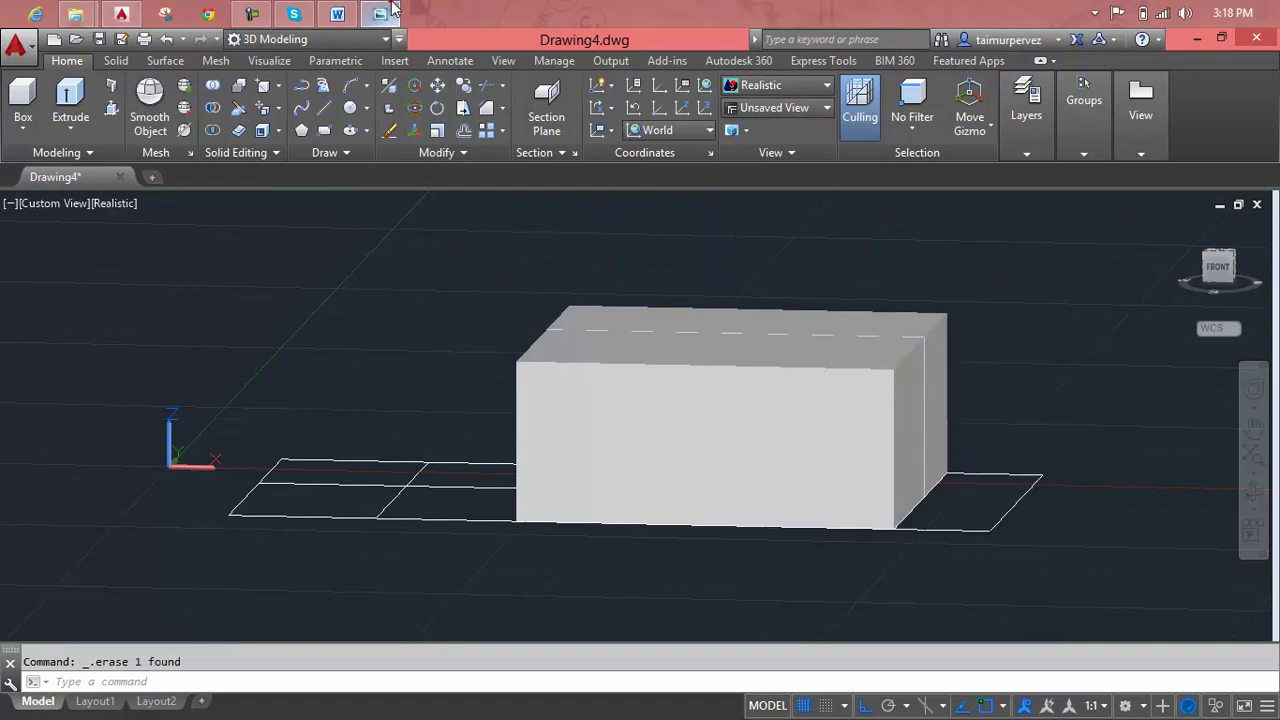
left_click(388, 12)
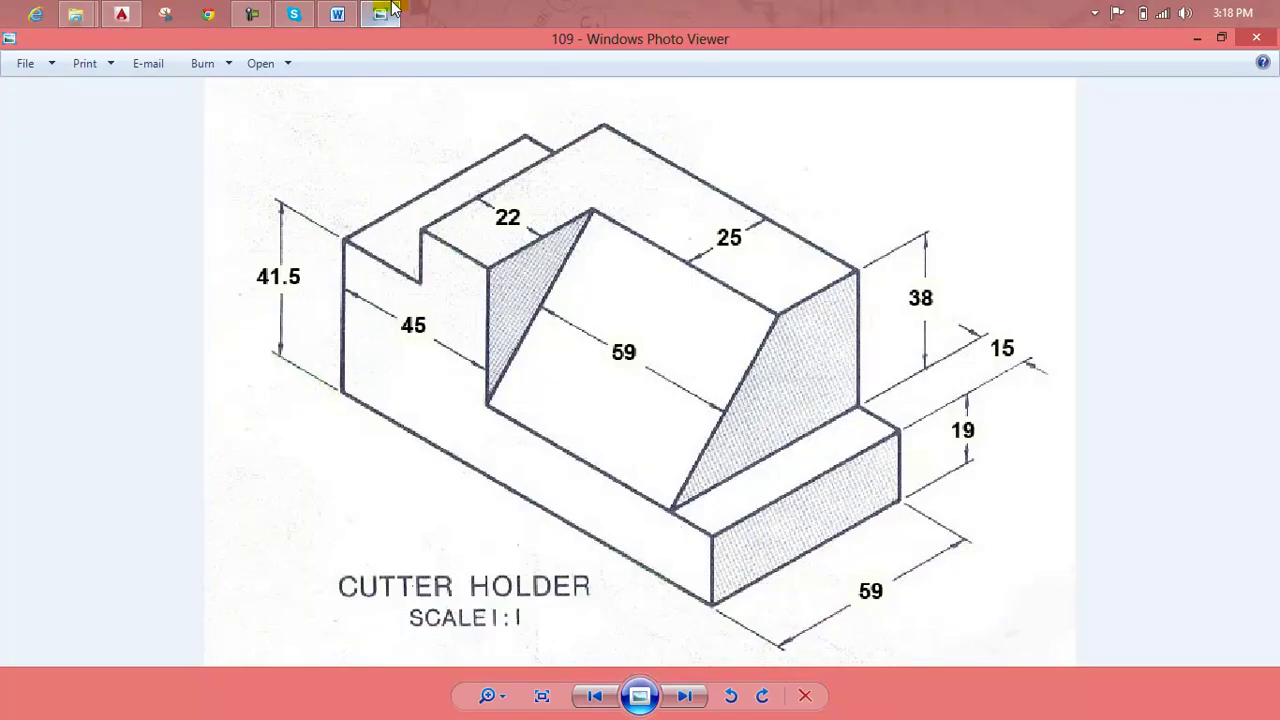
left_click(392, 8)
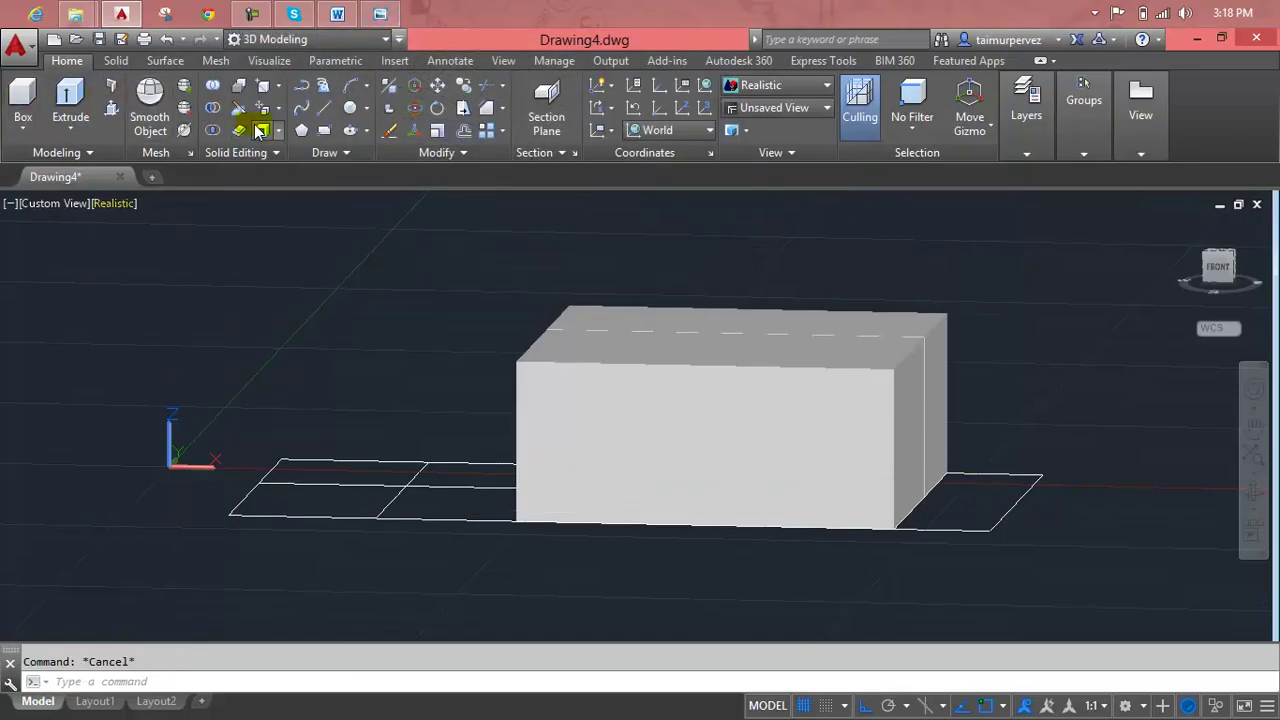
- Press-pull the right-hand rectangle up 19 units as the lower step block
left_click(114, 107)
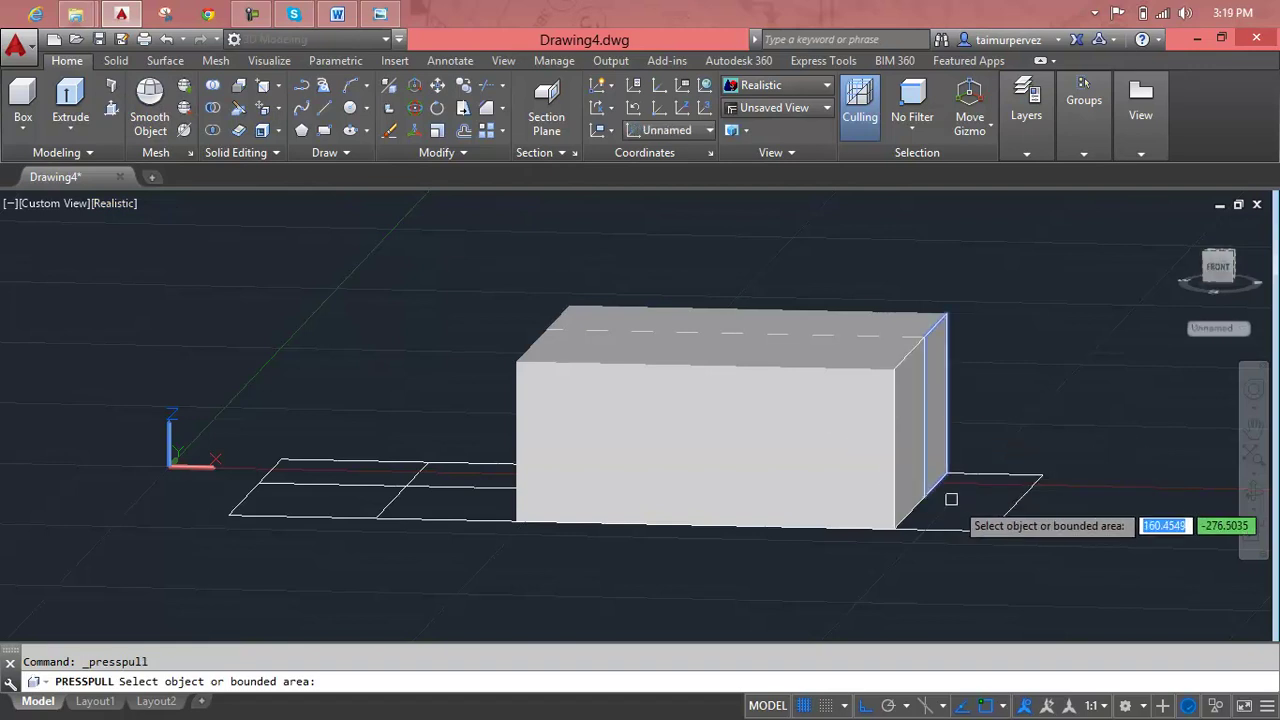
left_click(990, 513)
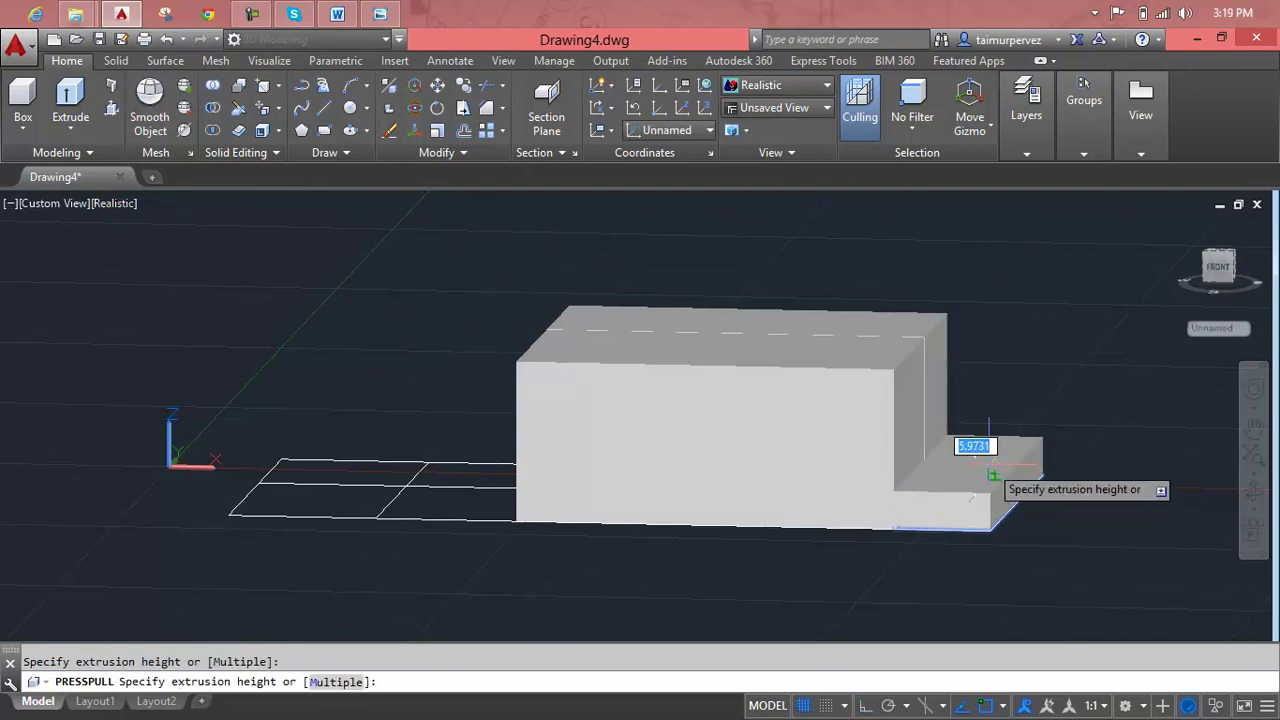
type("19")
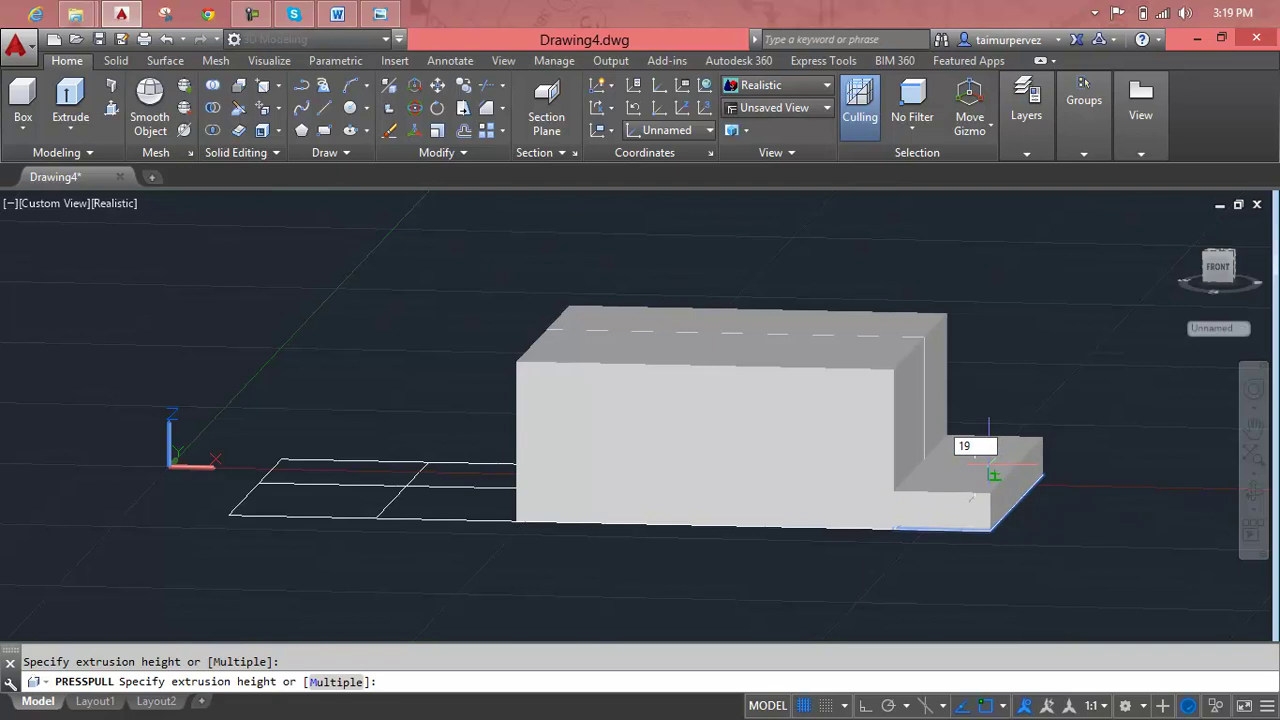
key("Return")
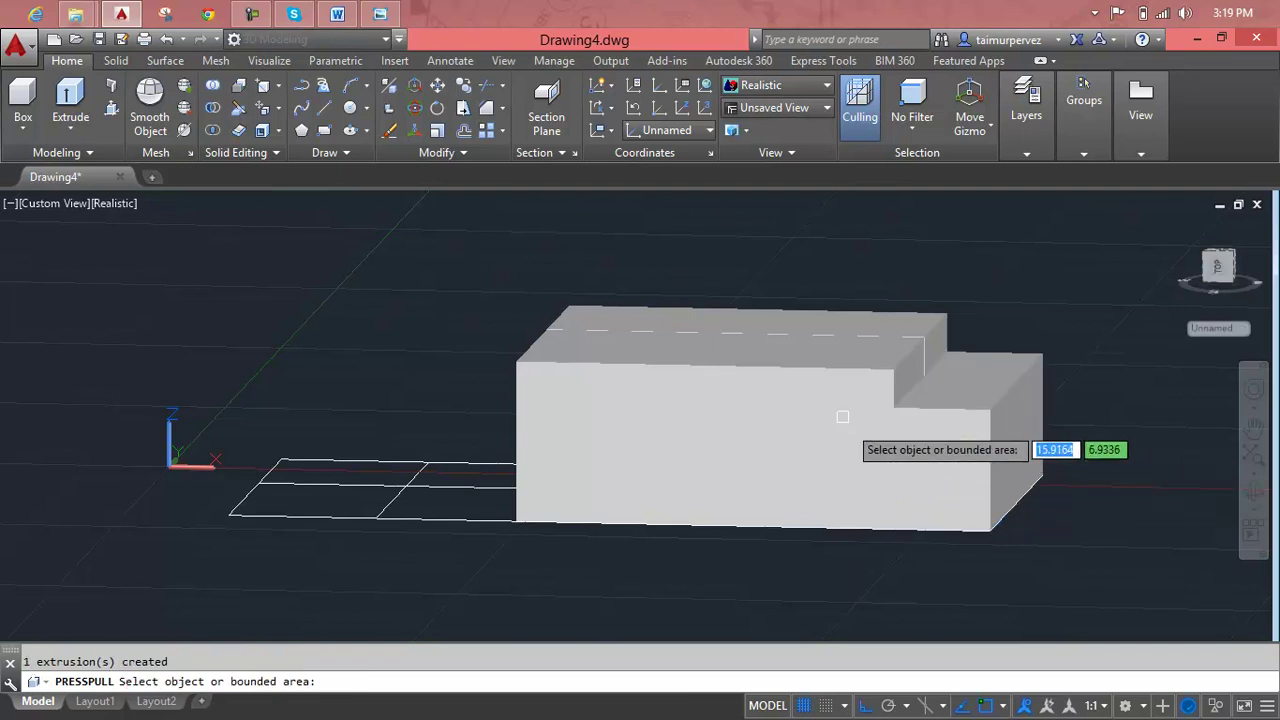
key("Escape")
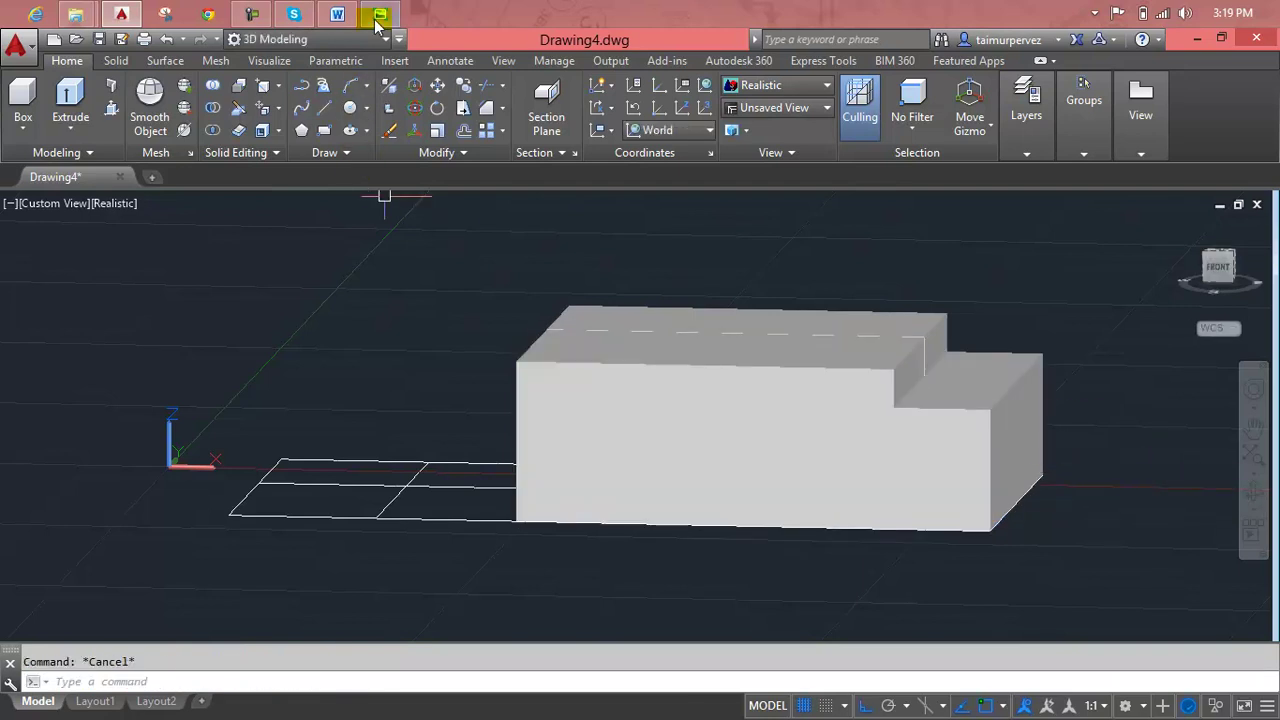
- Compare the model with the reference drawing and select the tall main box
left_click(378, 16)
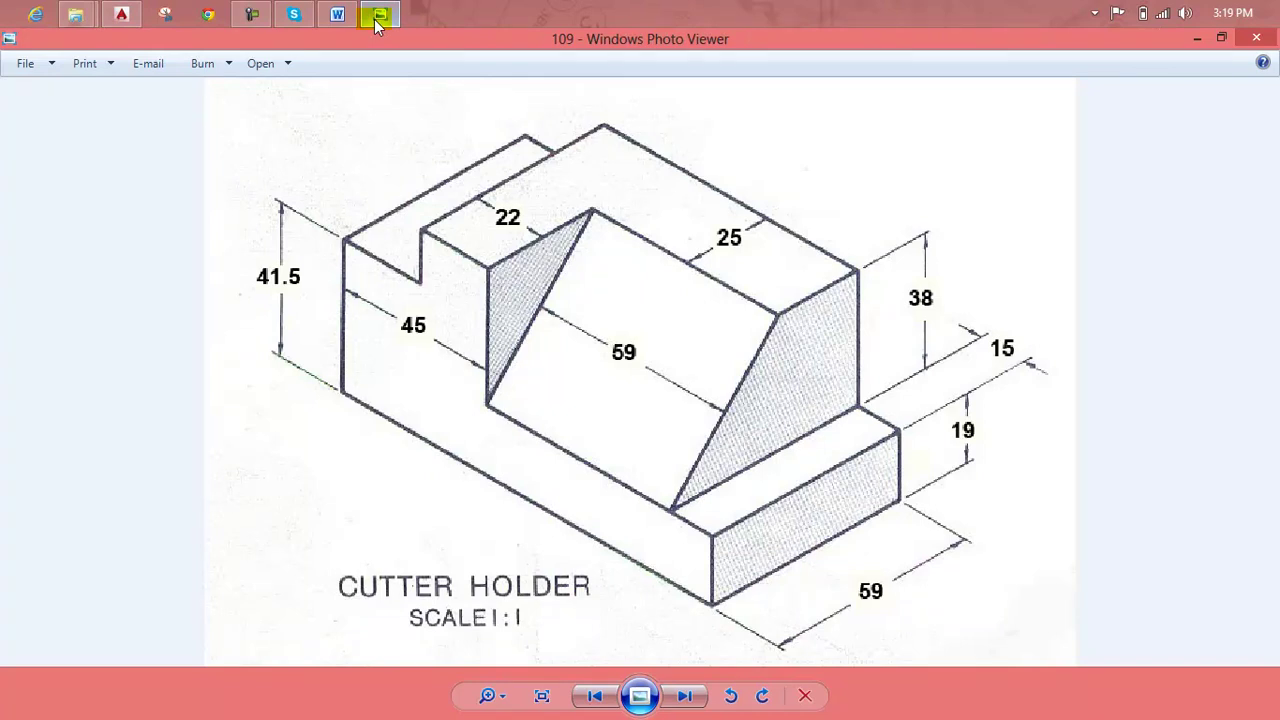
left_click(378, 18)
left_click(378, 18)
left_click(378, 18)
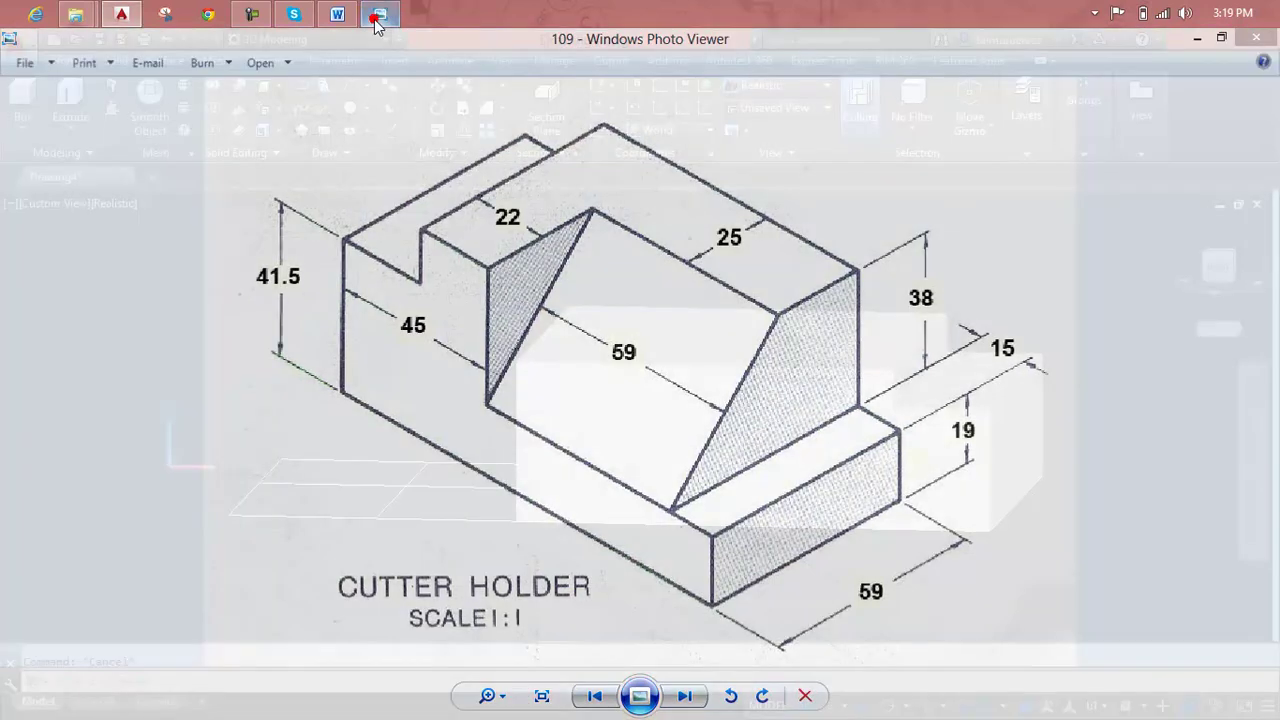
left_click(785, 405)
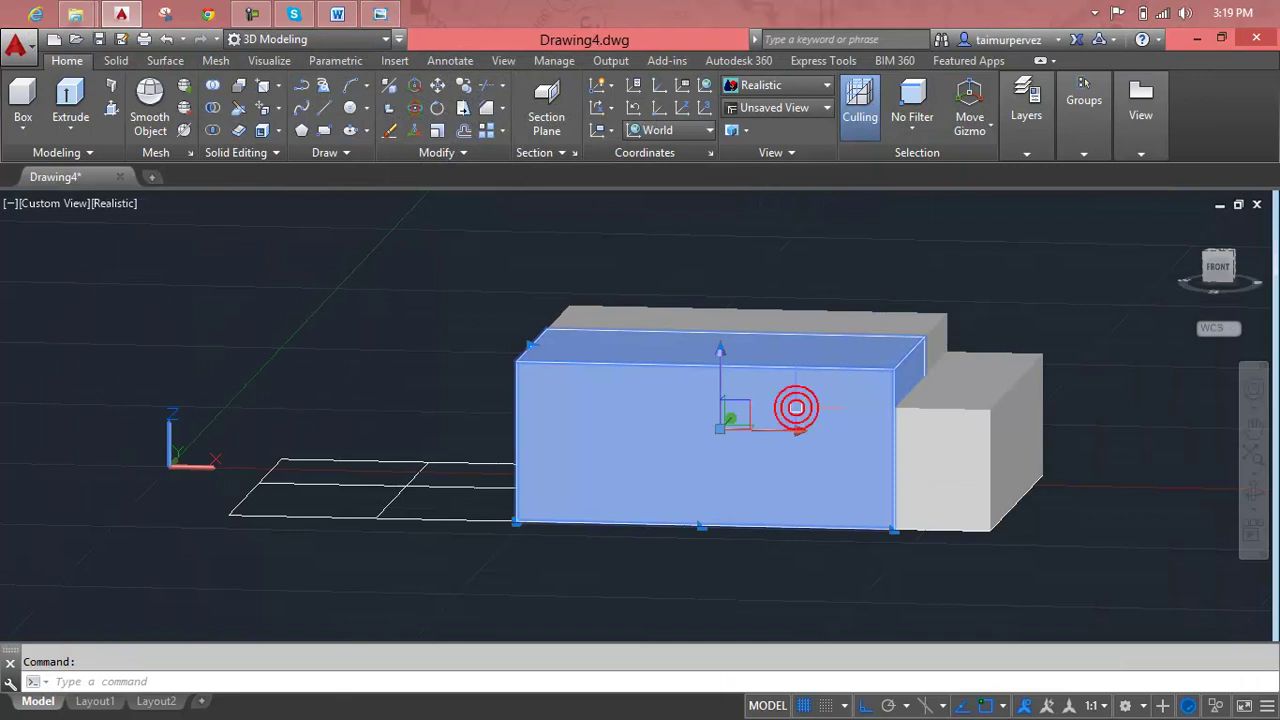
- Delete the tall main box and press-pull the bottom-right grid rectangle up 10 units
key("Delete")
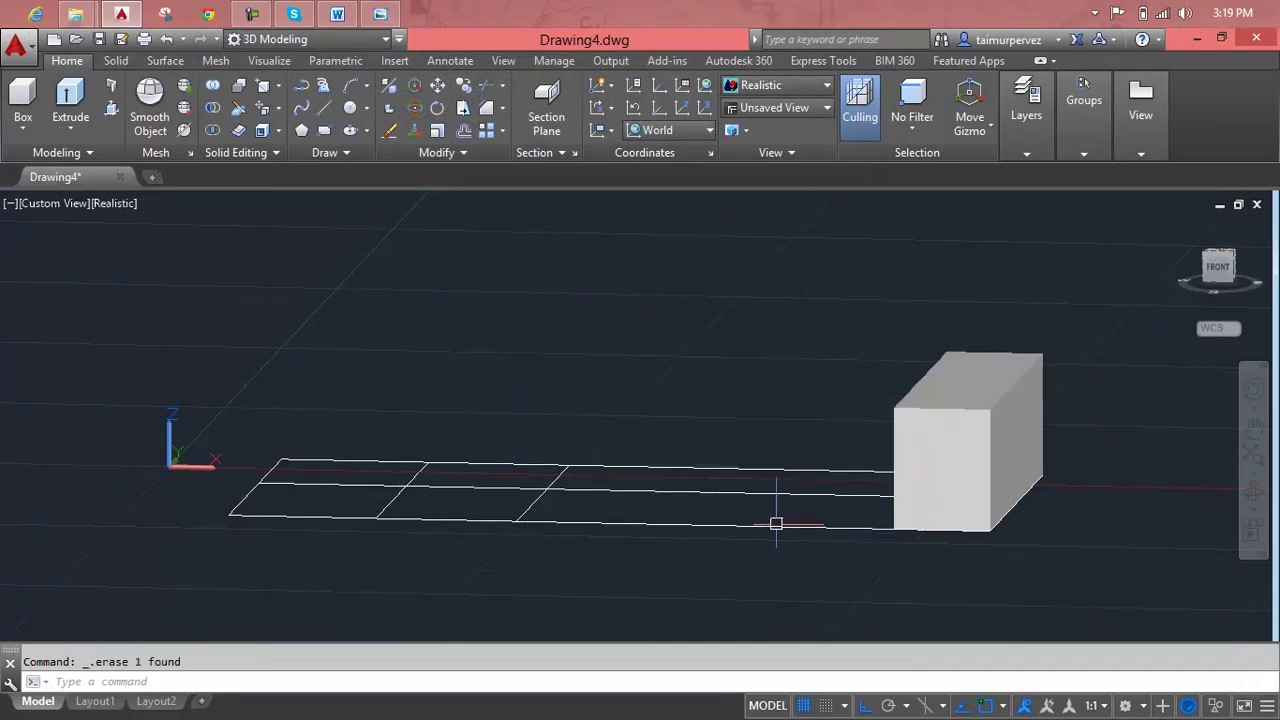
middle_click_drag(763, 495, 763, 543, "shift")
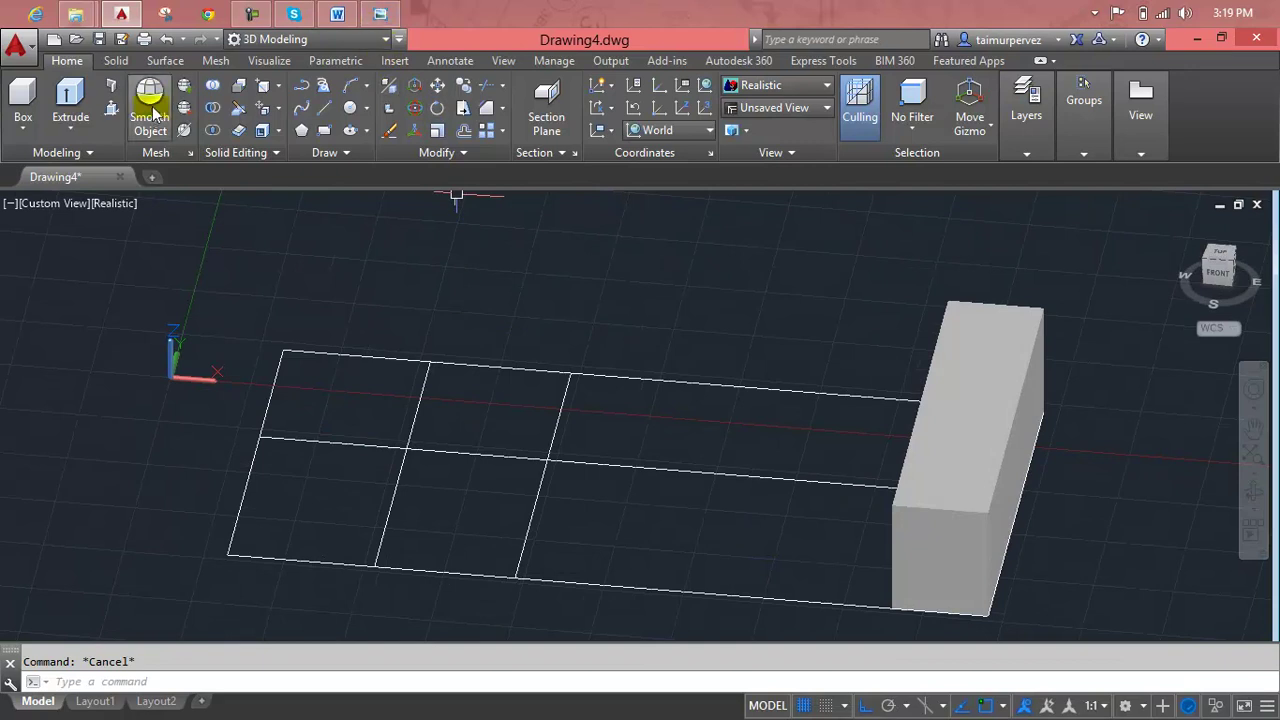
left_click(113, 113)
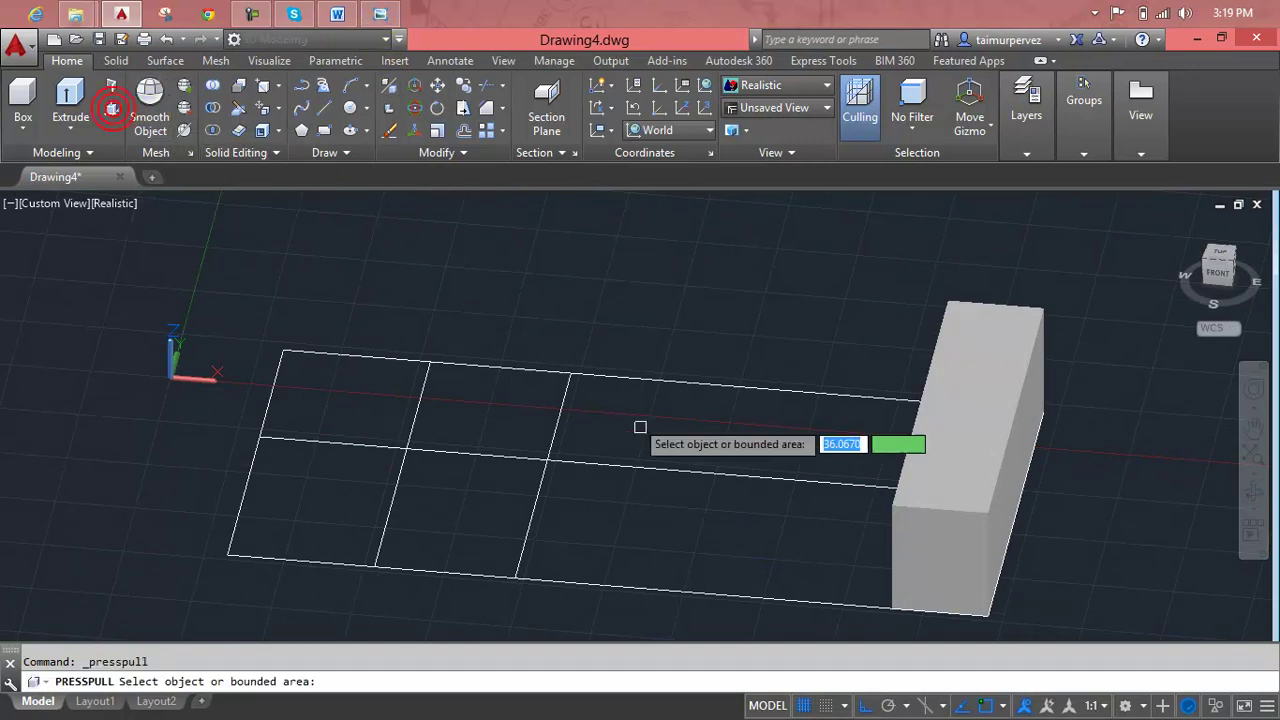
left_click(680, 490)
type("0")
key("Return")
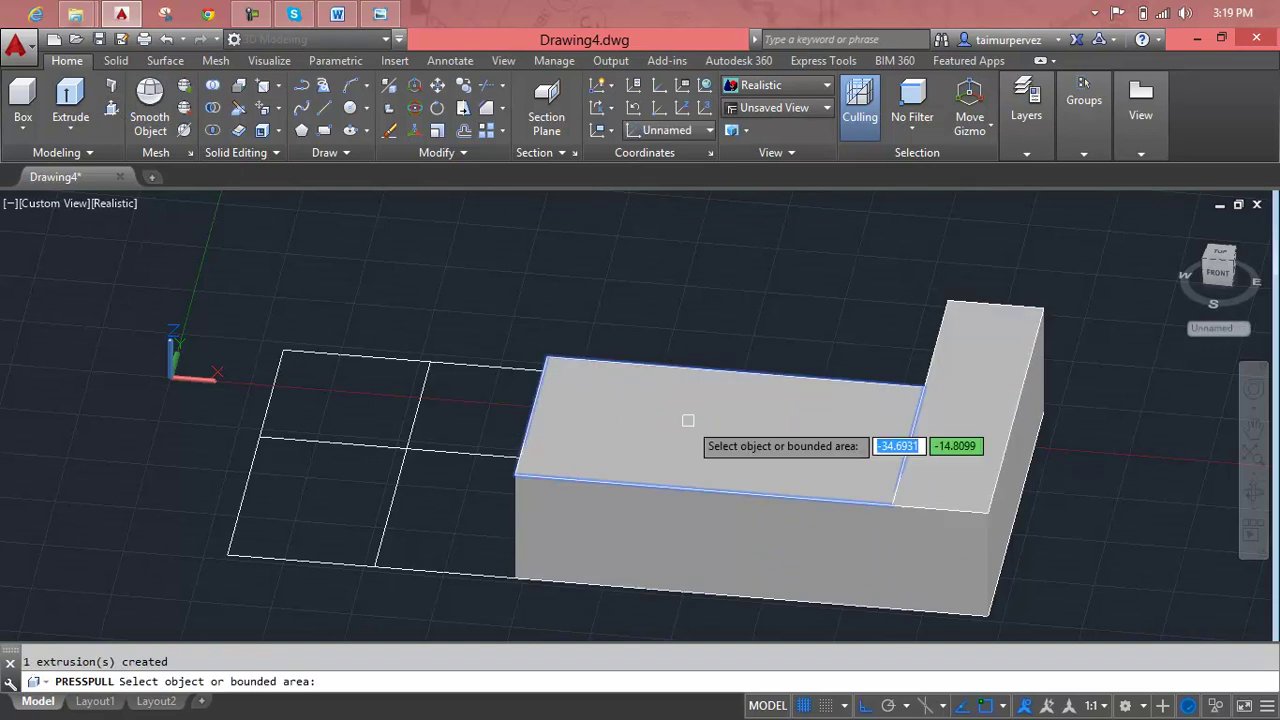
- Press-pull the outlined rectangular area upward into a block and compare with the reference
middle_click_drag(688, 420, 686, 475, "shift")
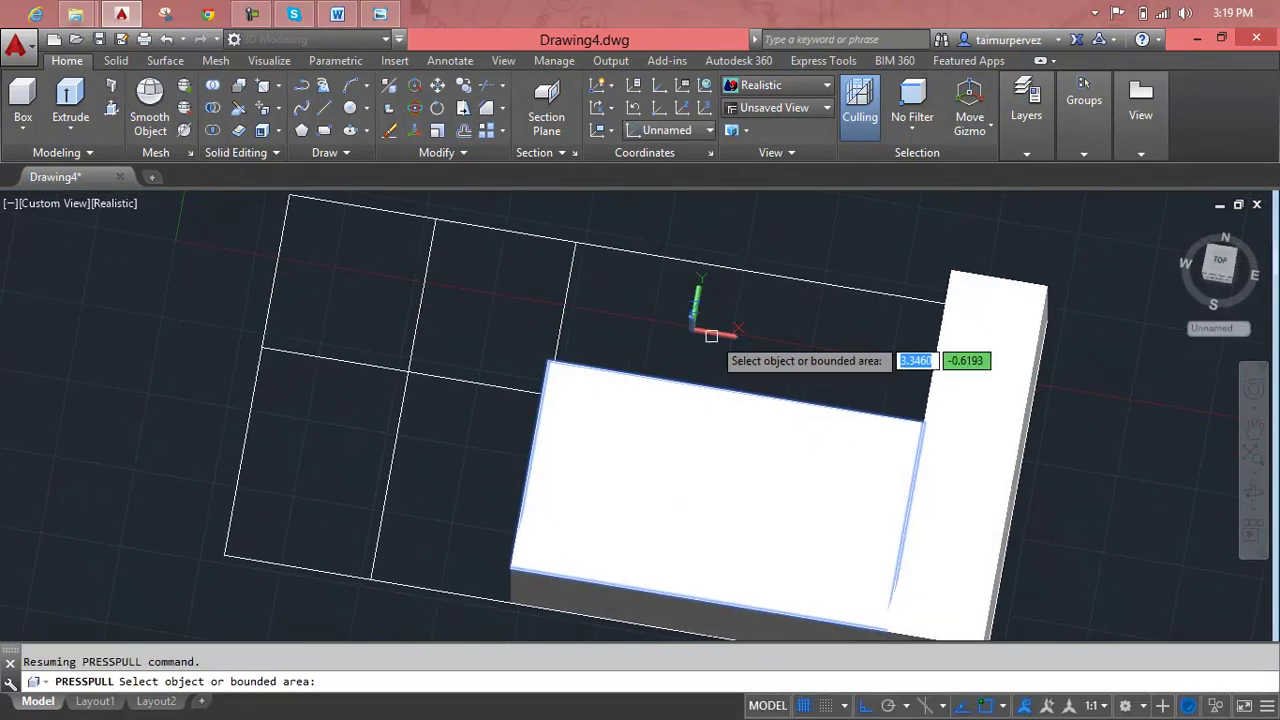
left_click(752, 324)
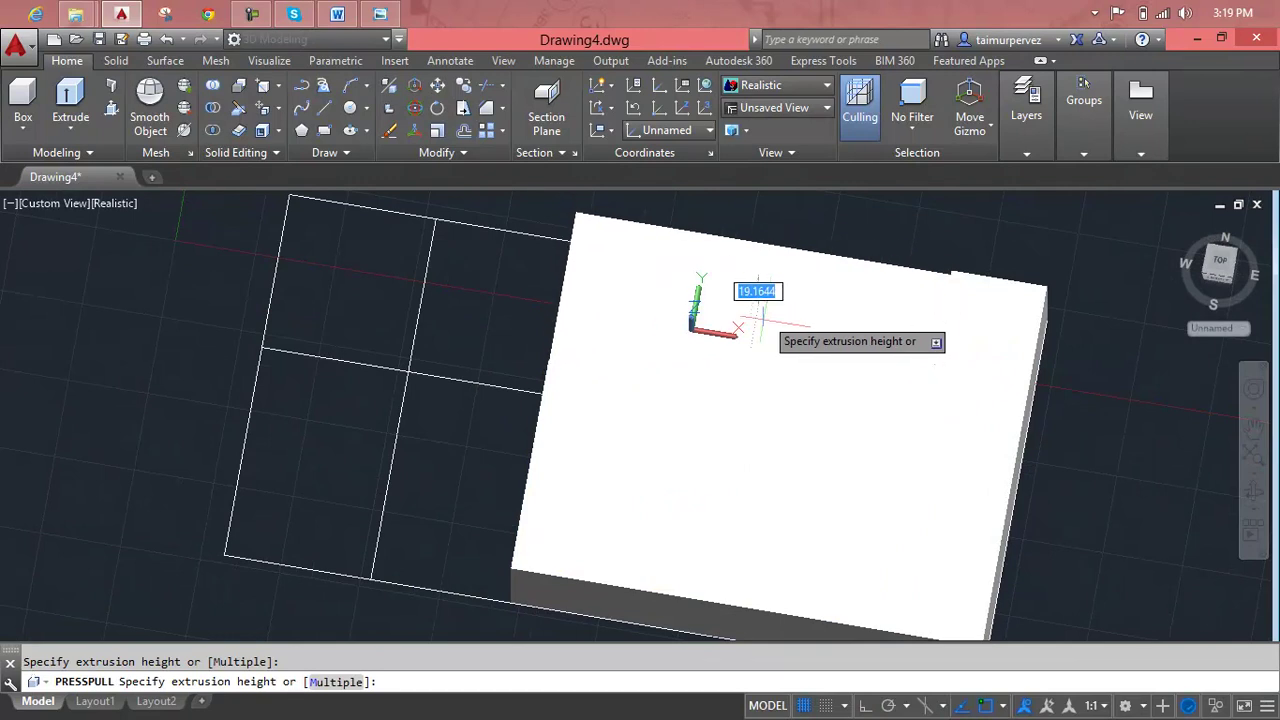
mouse_move(753, 369)
middle_mouse_down()
mouse_move(780, 326)
mouse_move(788, 268)
middle_mouse_up()
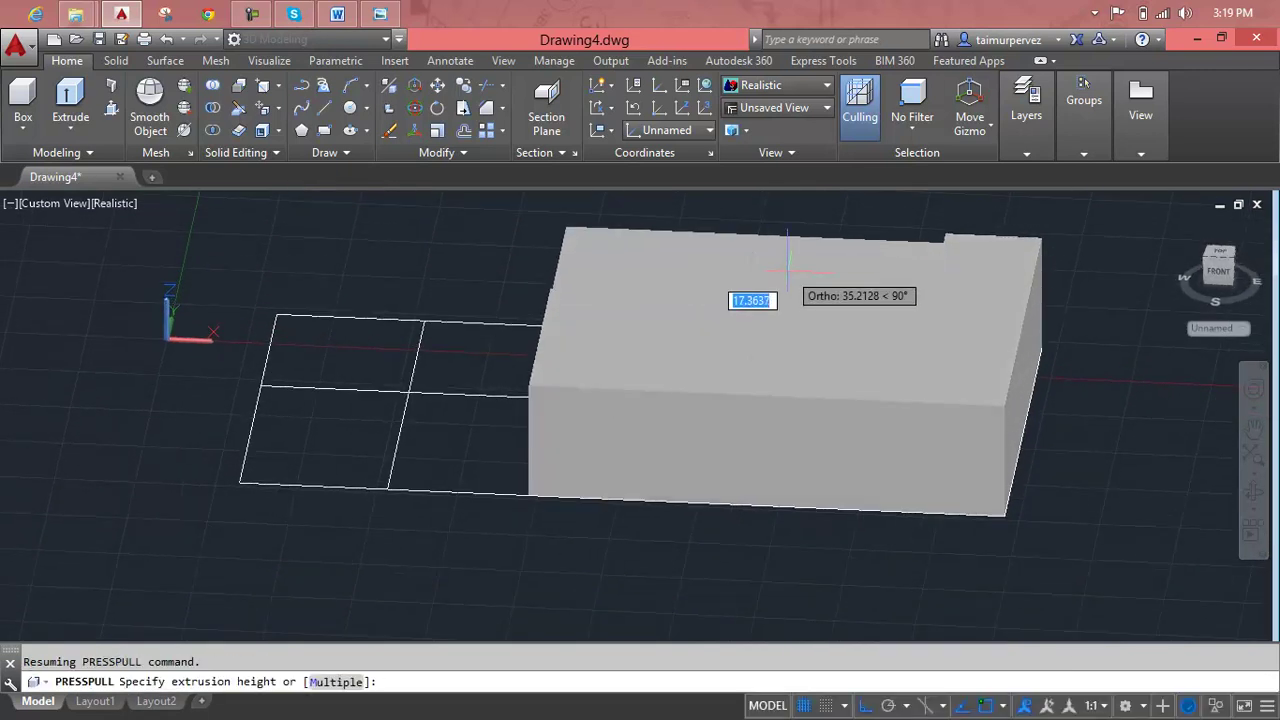
type("6")
key("Return")
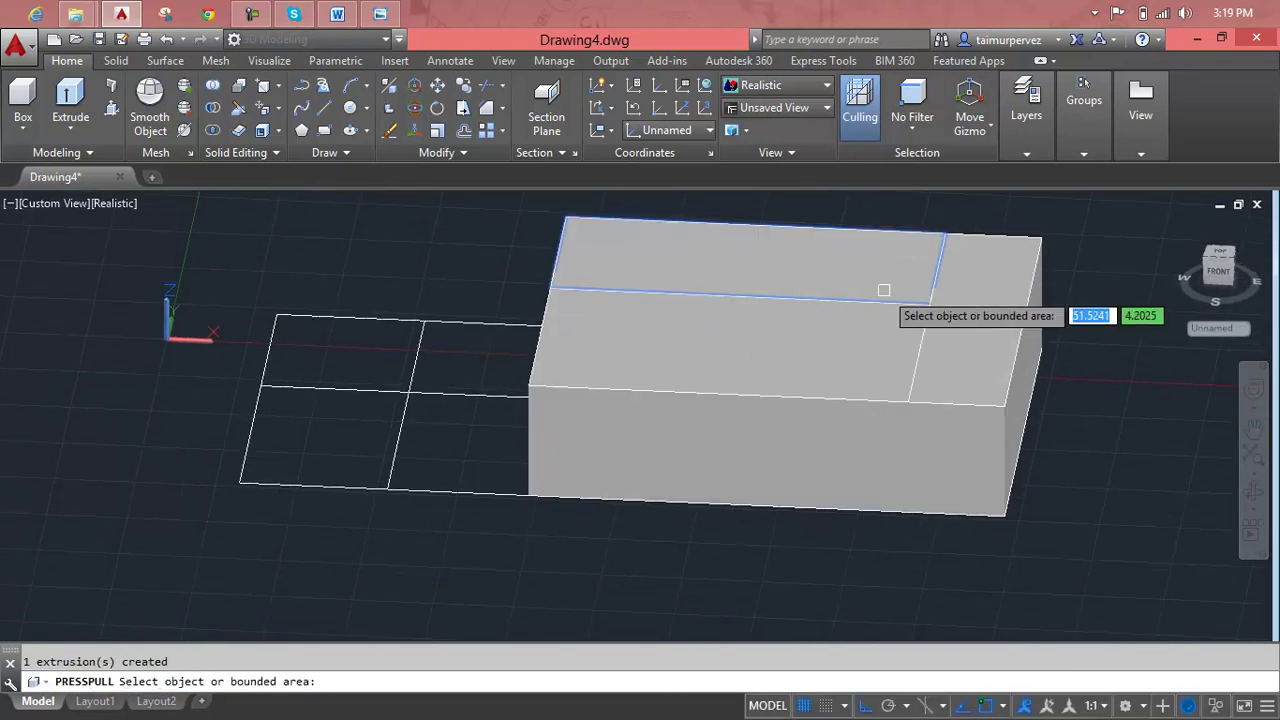
middle_click_drag(884, 290, 840, 334)
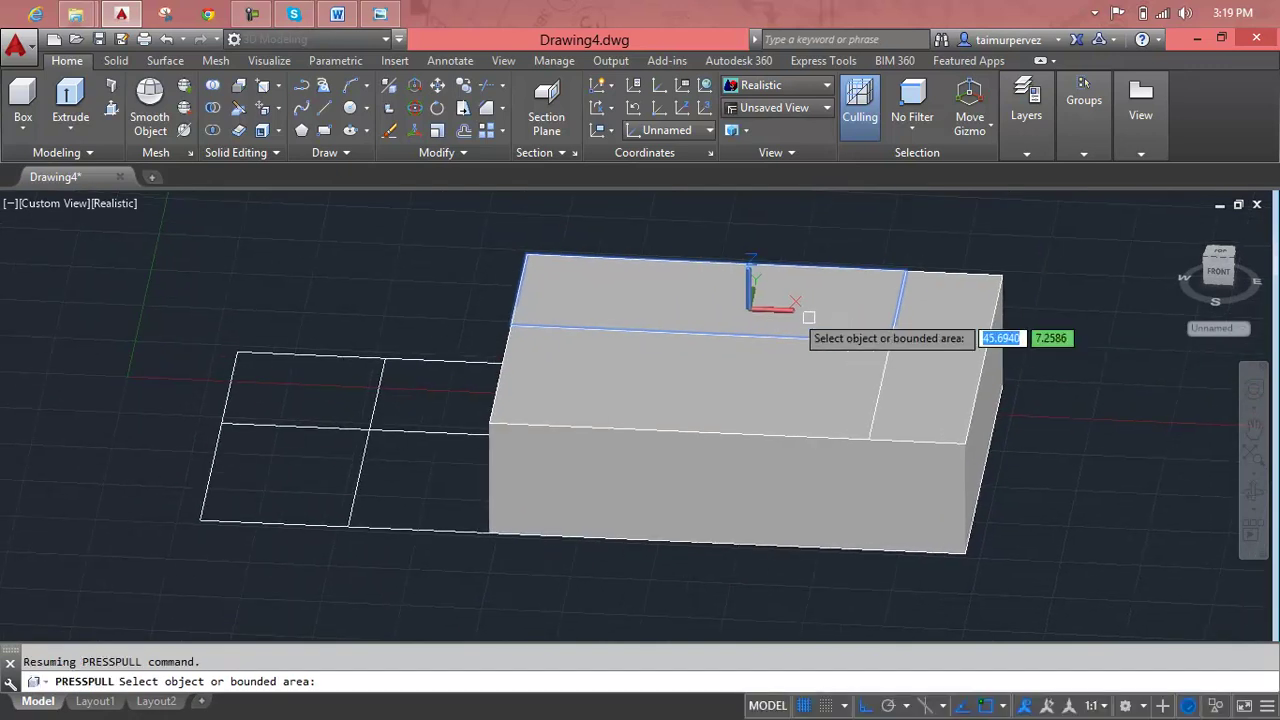
key("Escape")
left_click(385, 16)
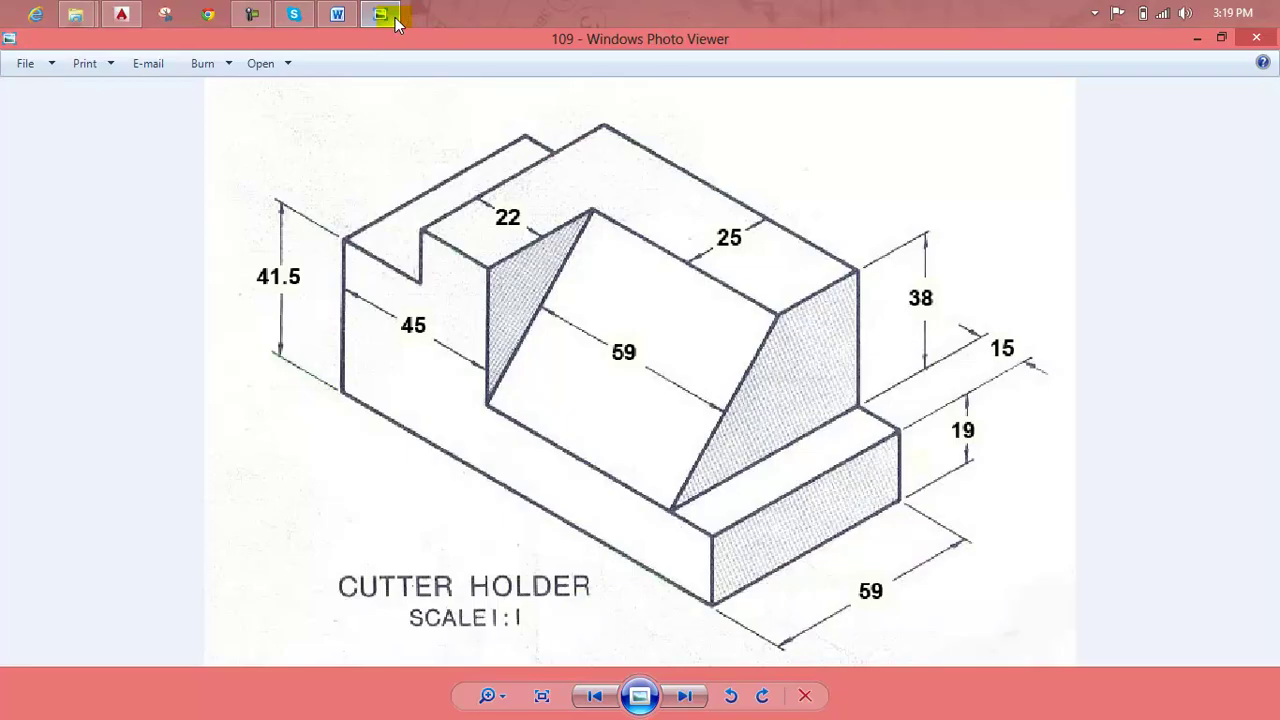
left_click(393, 18)
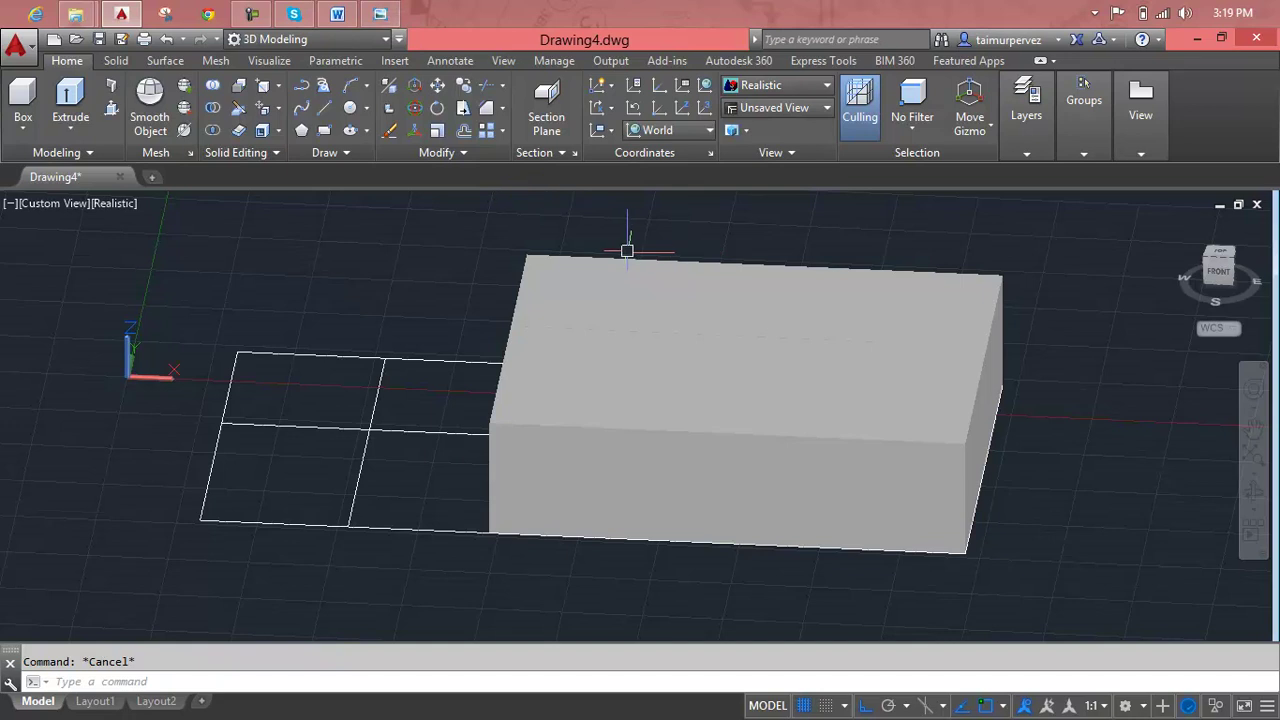
- Press-pull a strip of the block's top face up to a picked height
middle_click_drag(643, 289, 543, 289)
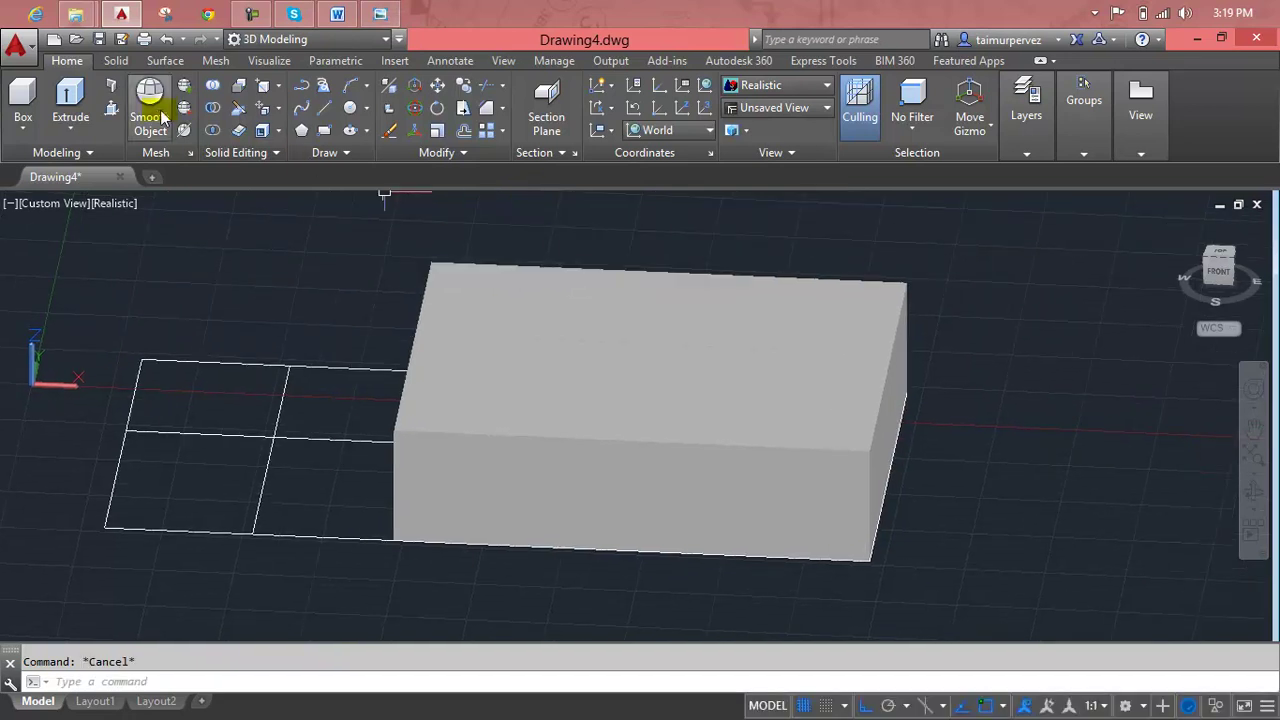
left_click(118, 109)
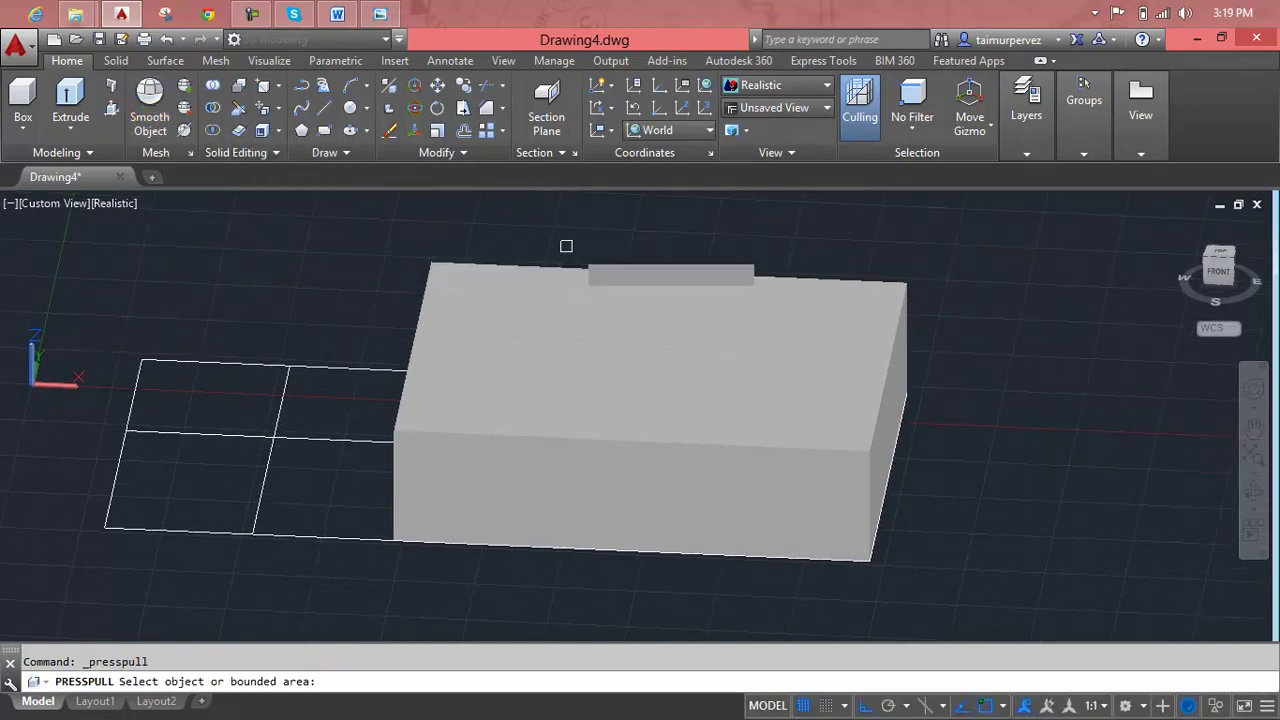
left_click(671, 325)
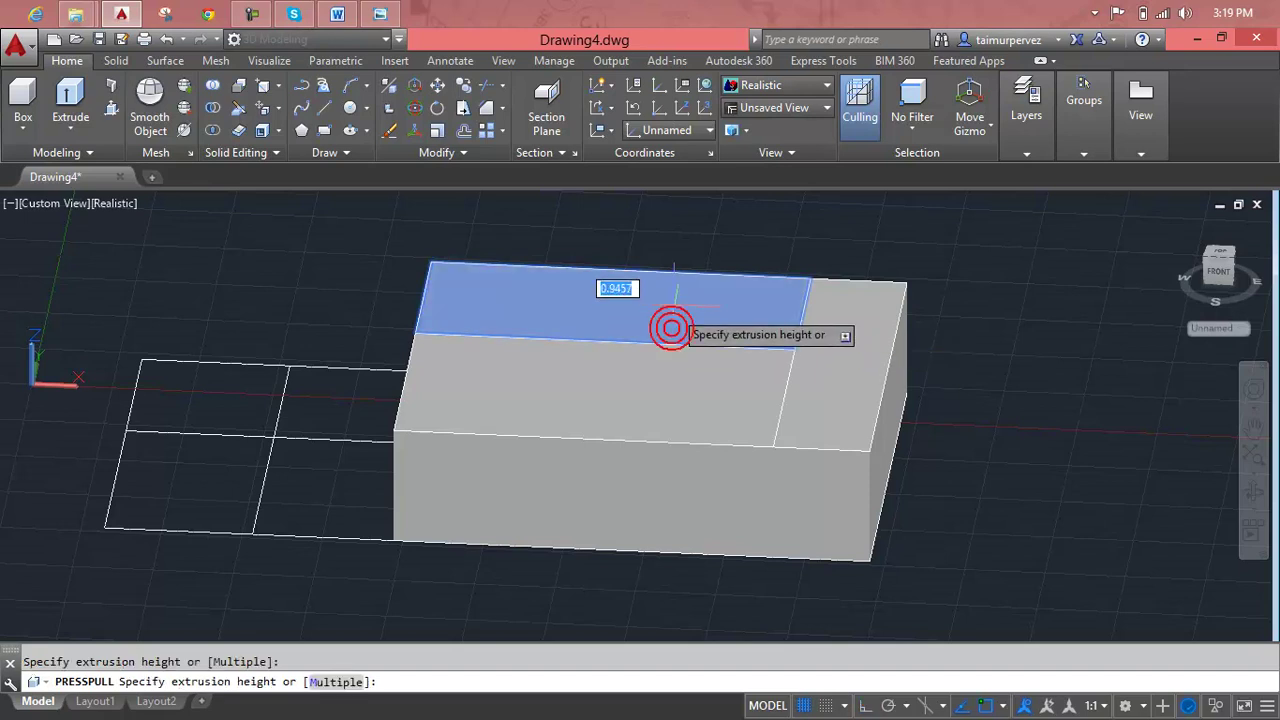
left_click(674, 262)
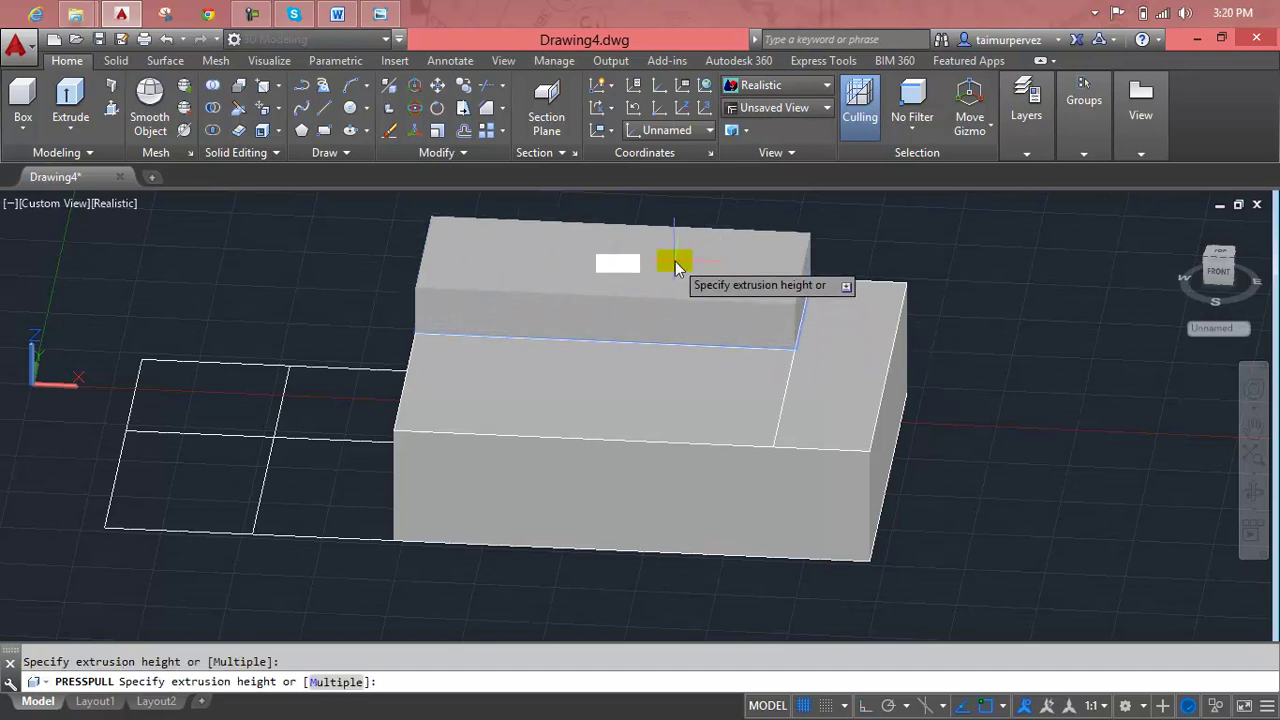
type("38")
key("Return")
- Press-pull the lower block's top face up 38 units
scroll(677, 326, "down", 2)
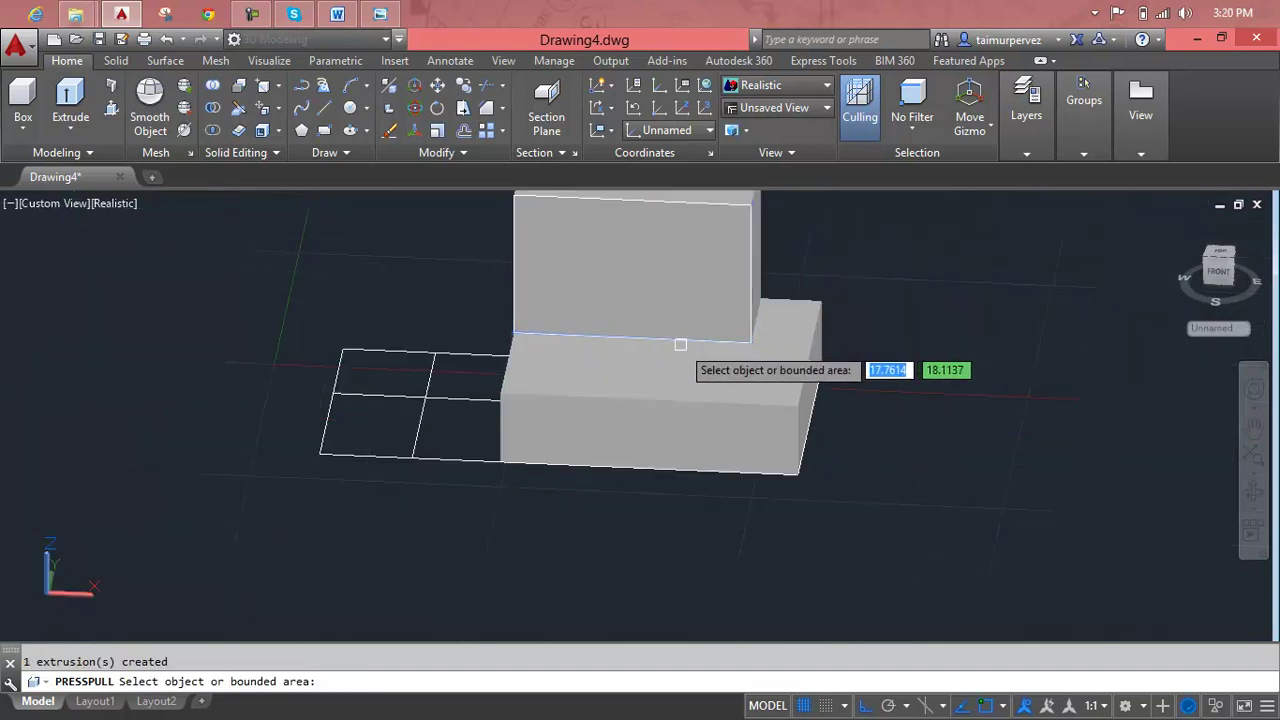
middle_click_drag(640, 385, 673, 412)
left_click(667, 428)
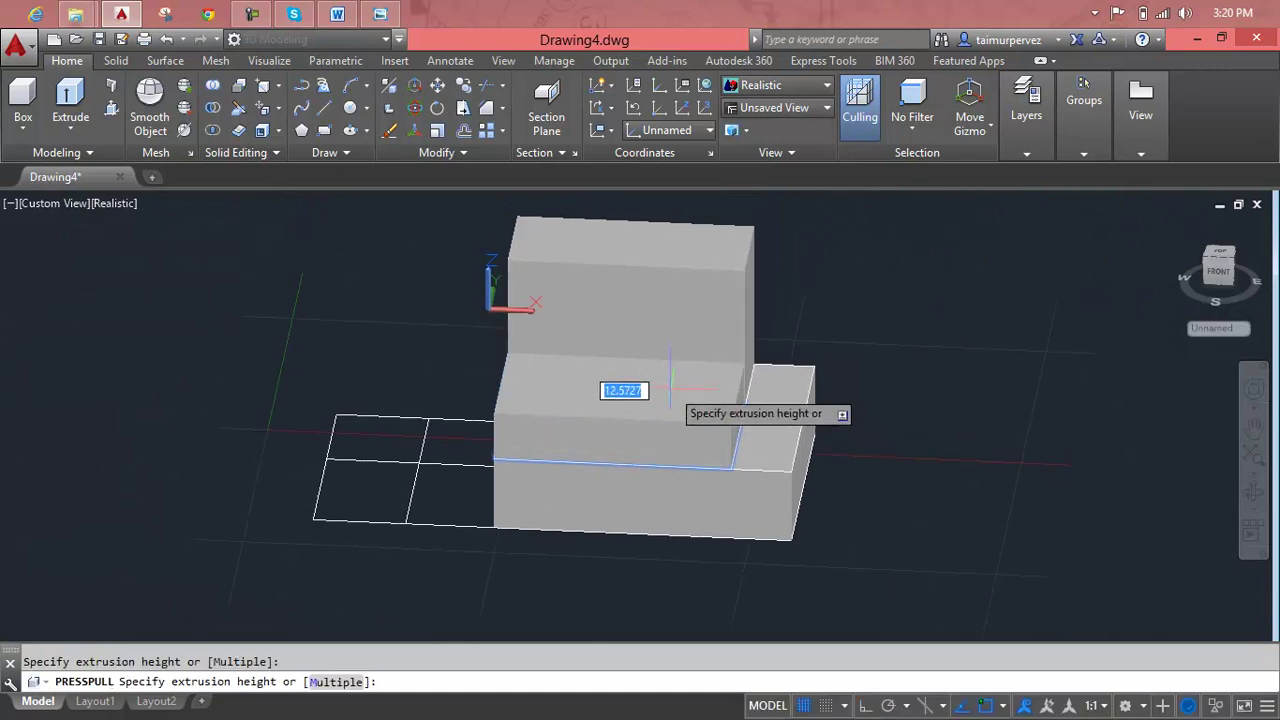
type("38")
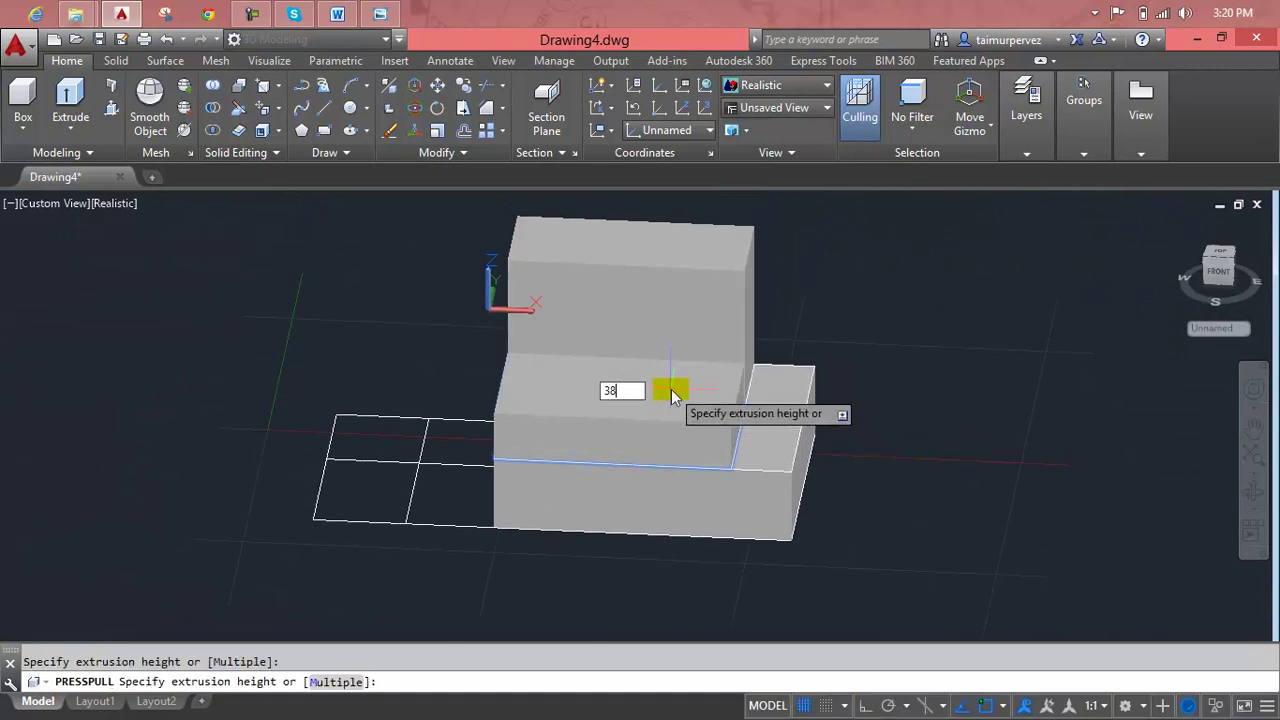
key("Return")
scroll(670, 391, "down", 2)
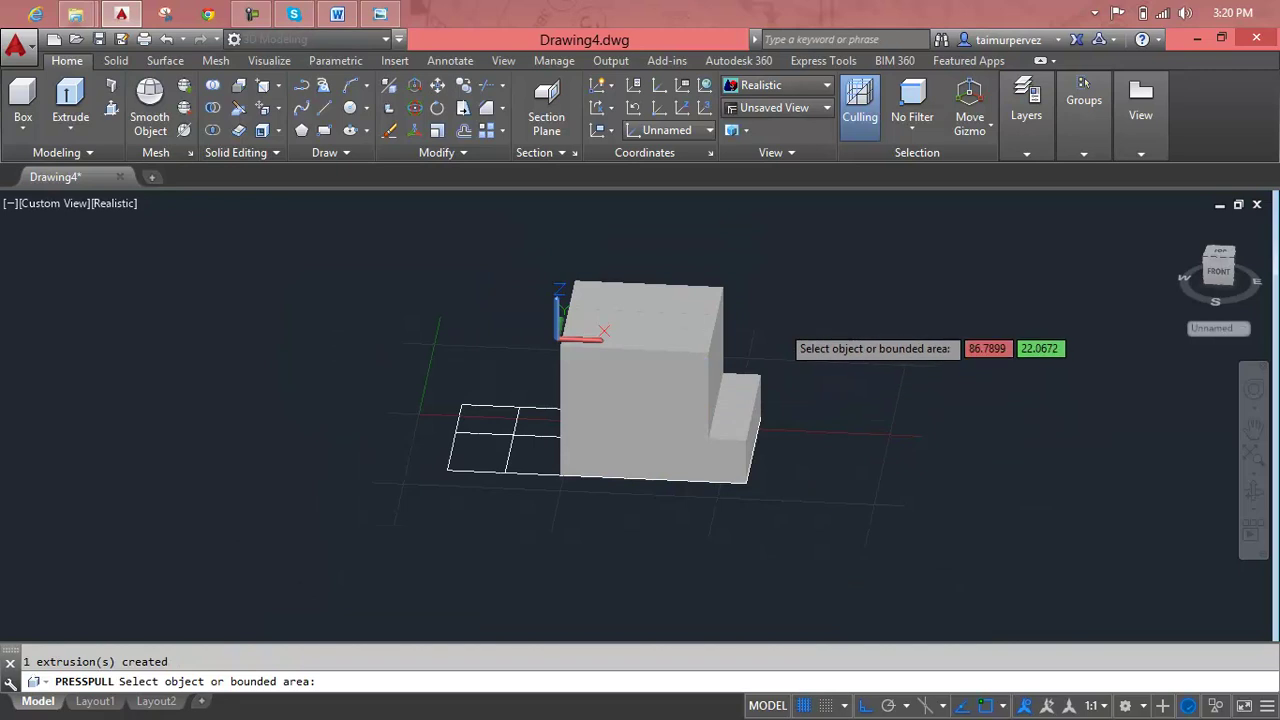
key("Escape")
scroll(668, 405, "up", 1)
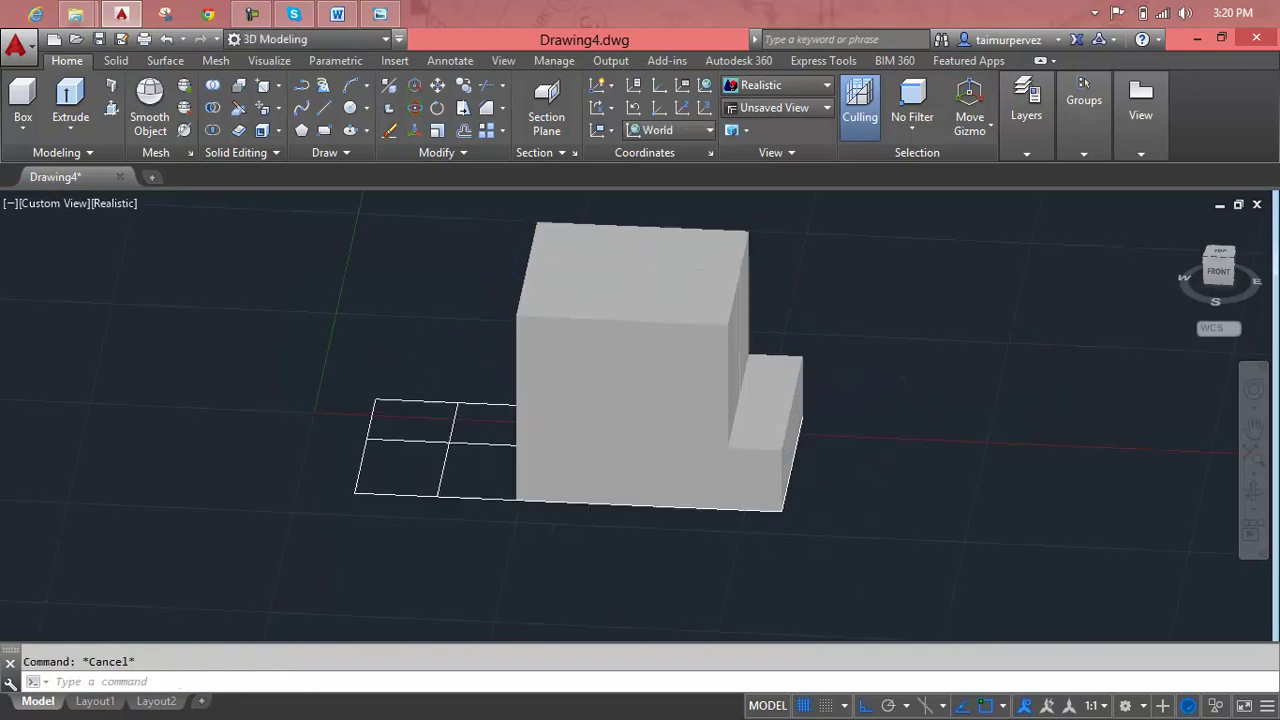
scroll(665, 417, "up", 3)
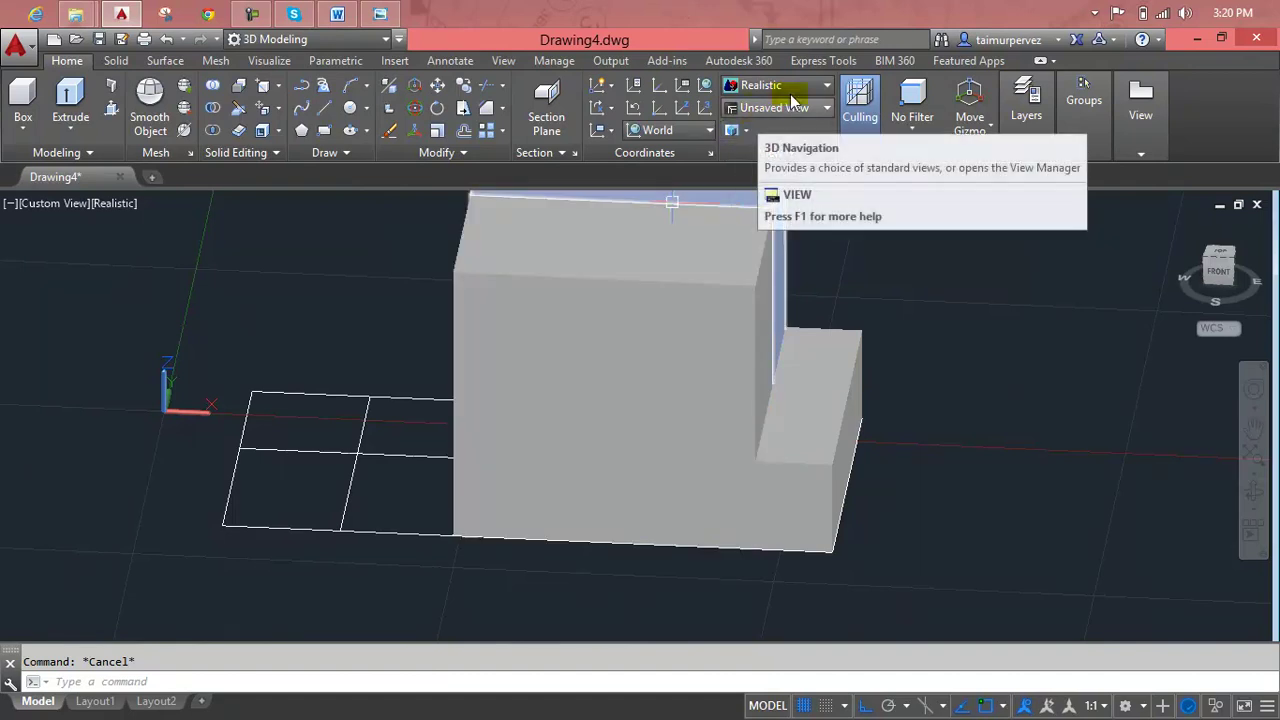
- Set the subobject selection filter to Edge and select the tall block's top front edge
left_click(912, 118)
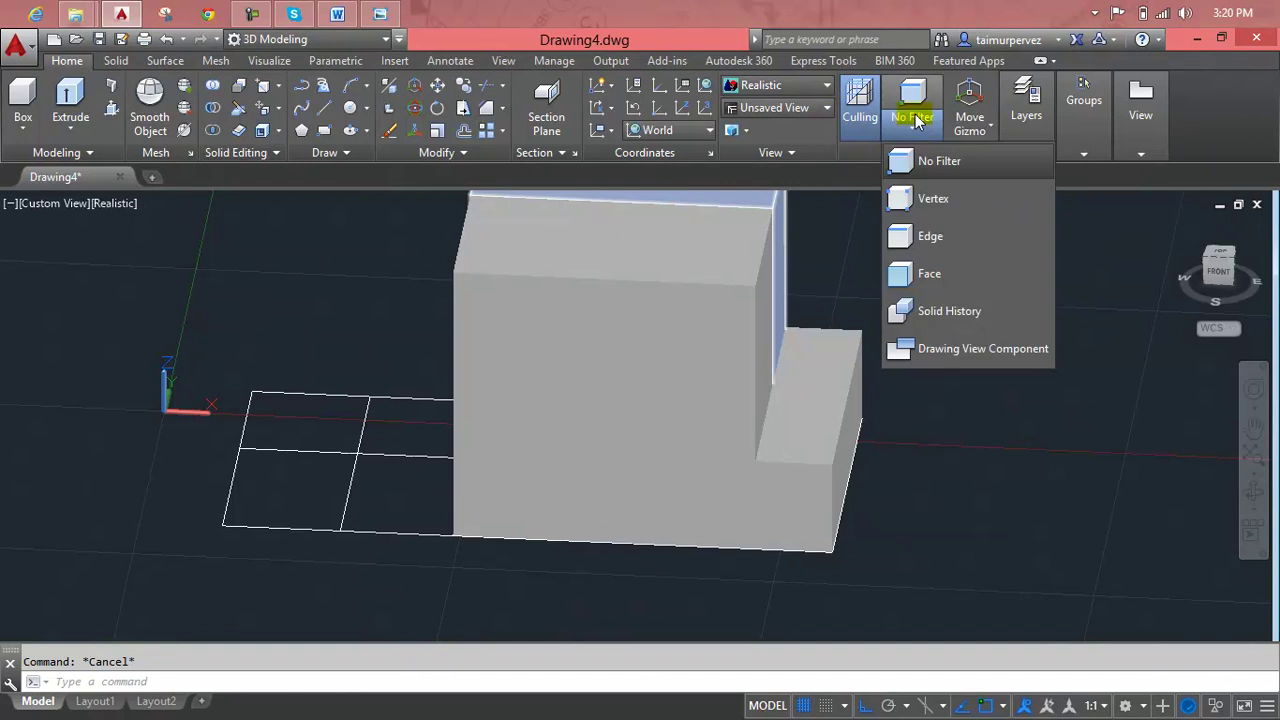
left_click(926, 244)
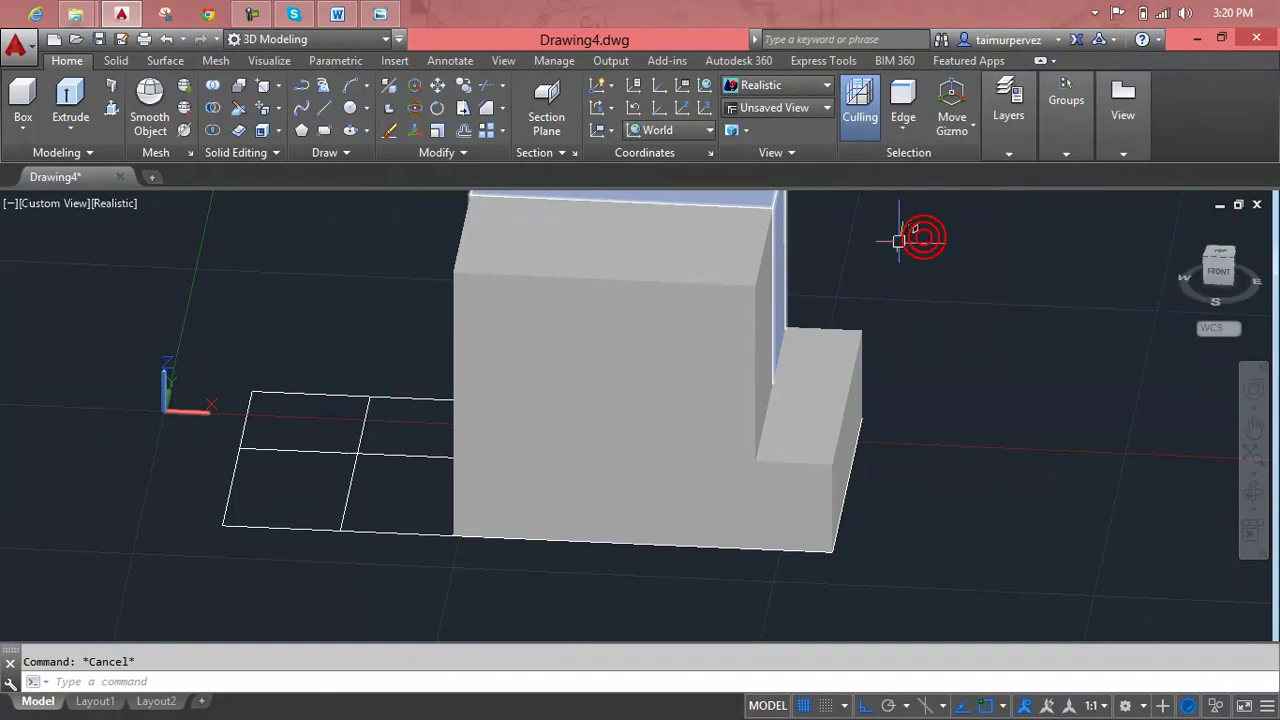
left_click(625, 281)
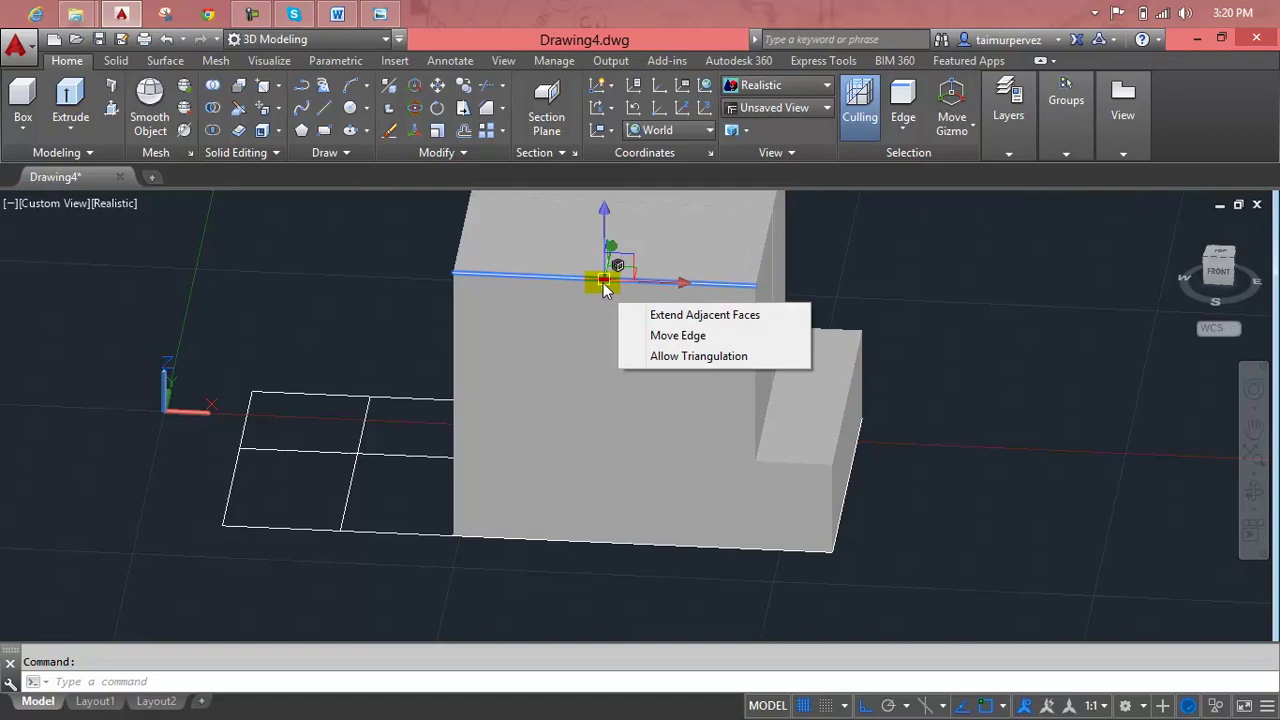
- Stretch that edge down to the lower front corner with Extend Adjacent Faces, creating the sloped face
left_click(604, 284)
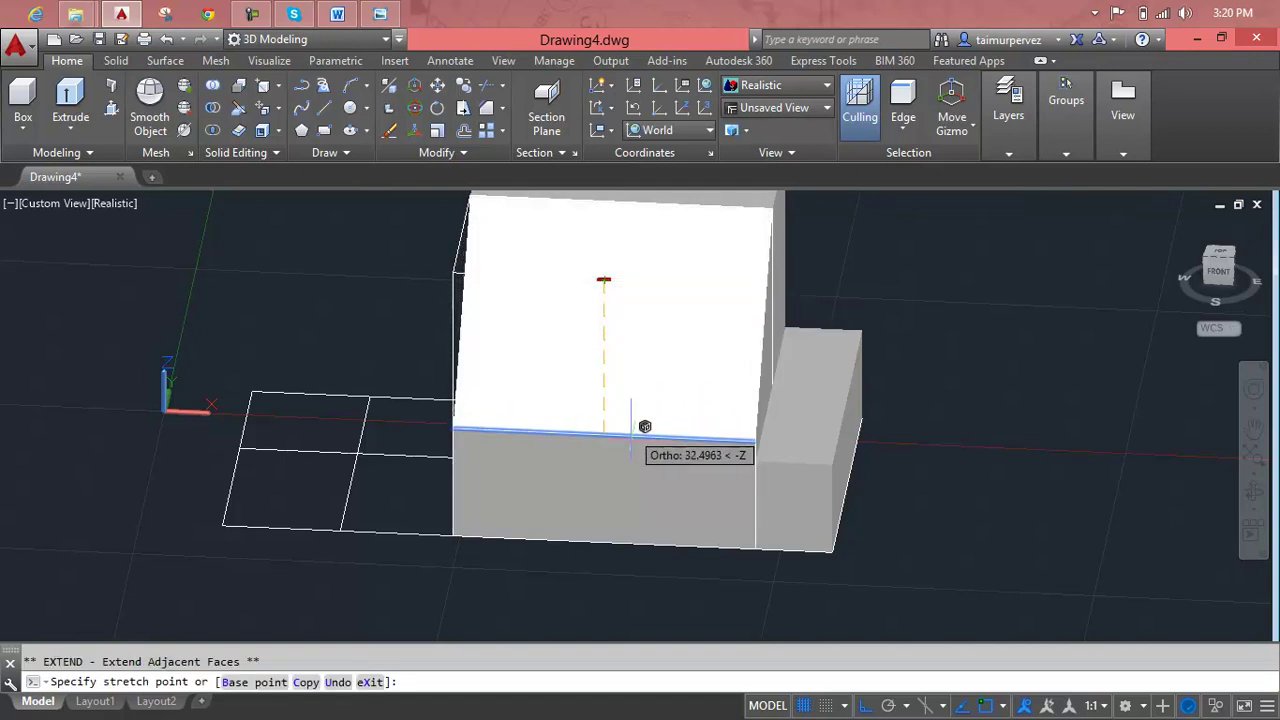
middle_click_drag(634, 434, 667, 410, "shift")
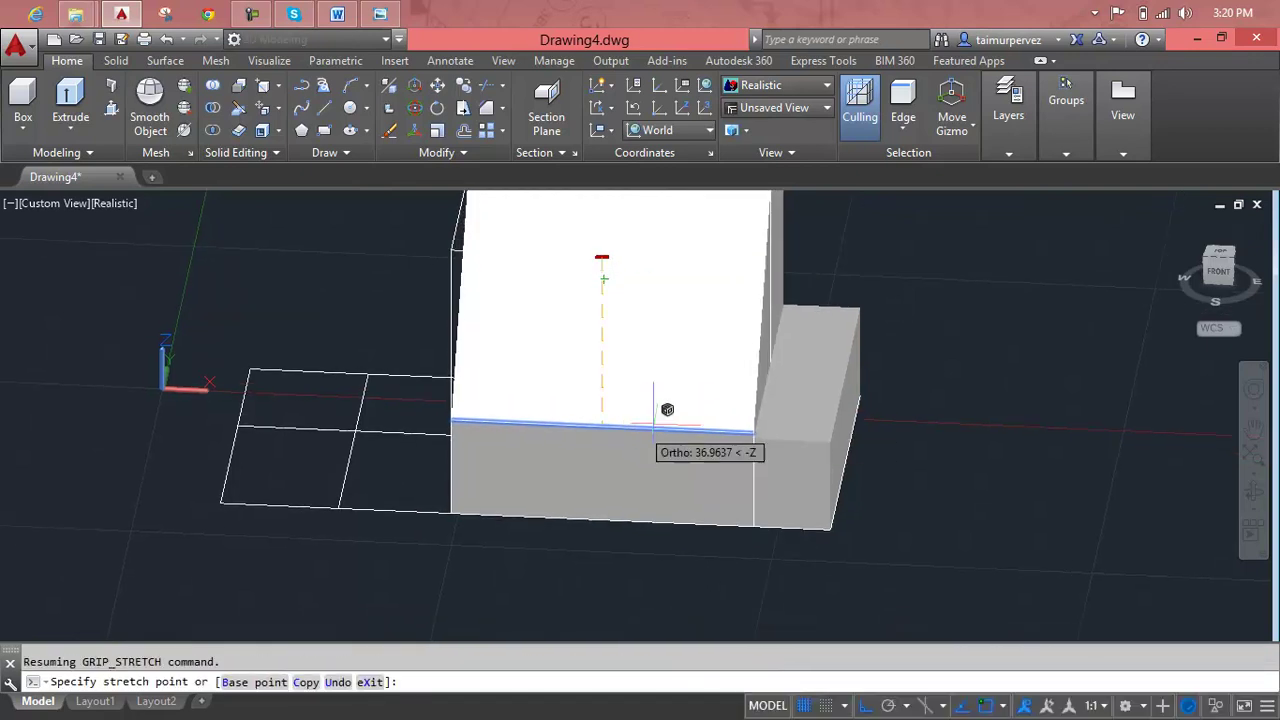
scroll(785, 440, "up", 3)
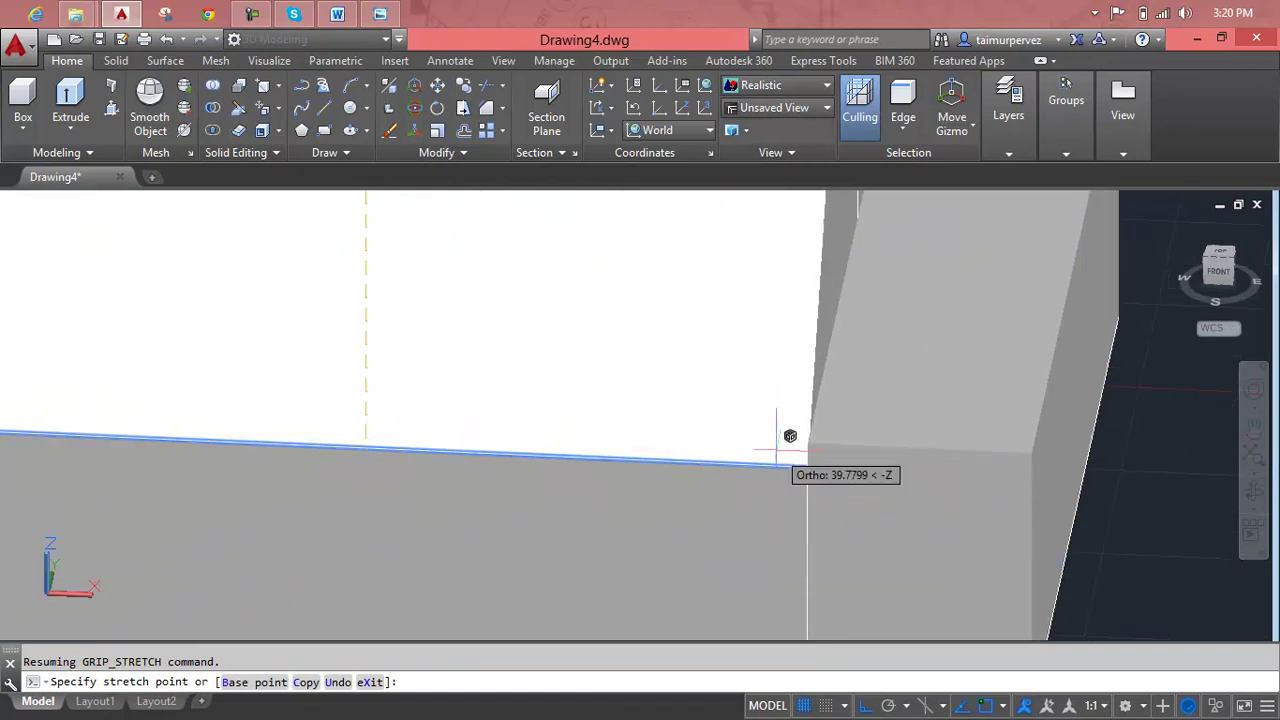
middle_click_drag(777, 437, 867, 419)
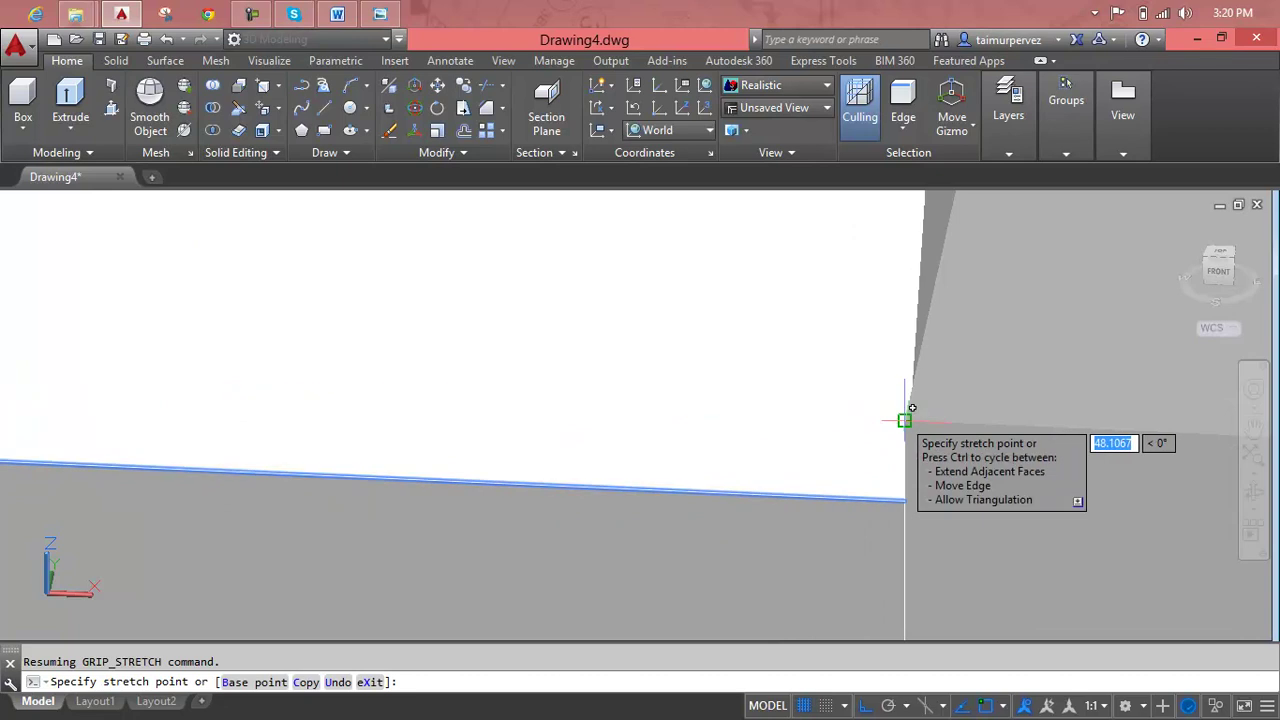
left_click(904, 420)
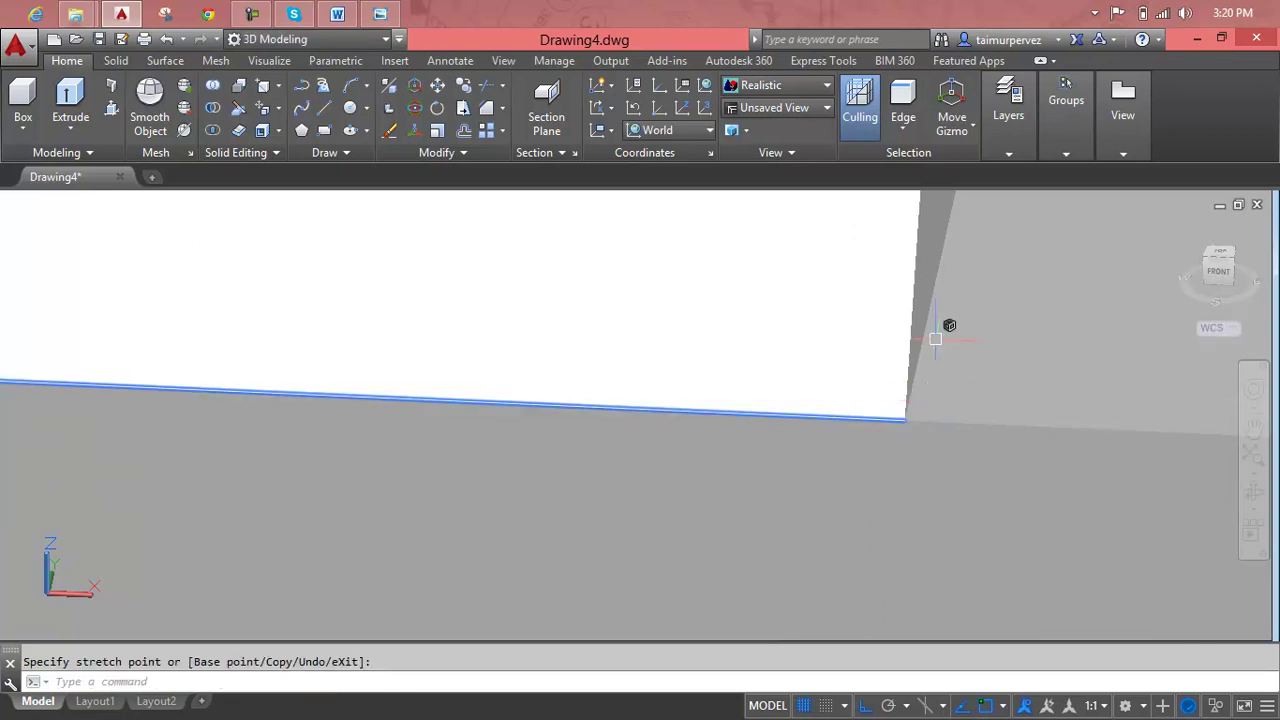
key("Escape")
scroll(909, 340, "down", 1)
scroll(900, 355, "down", 3)
scroll(892, 369, "down", 2)
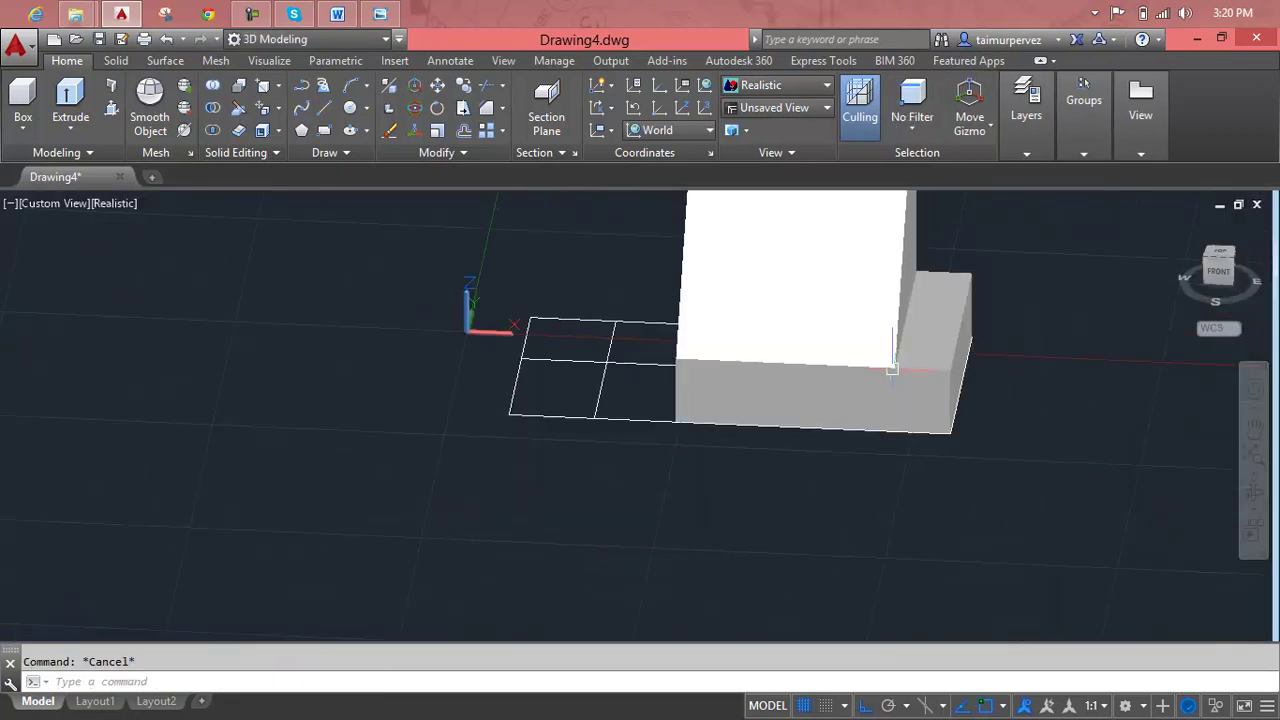
middle_click_drag(891, 378, 814, 484)
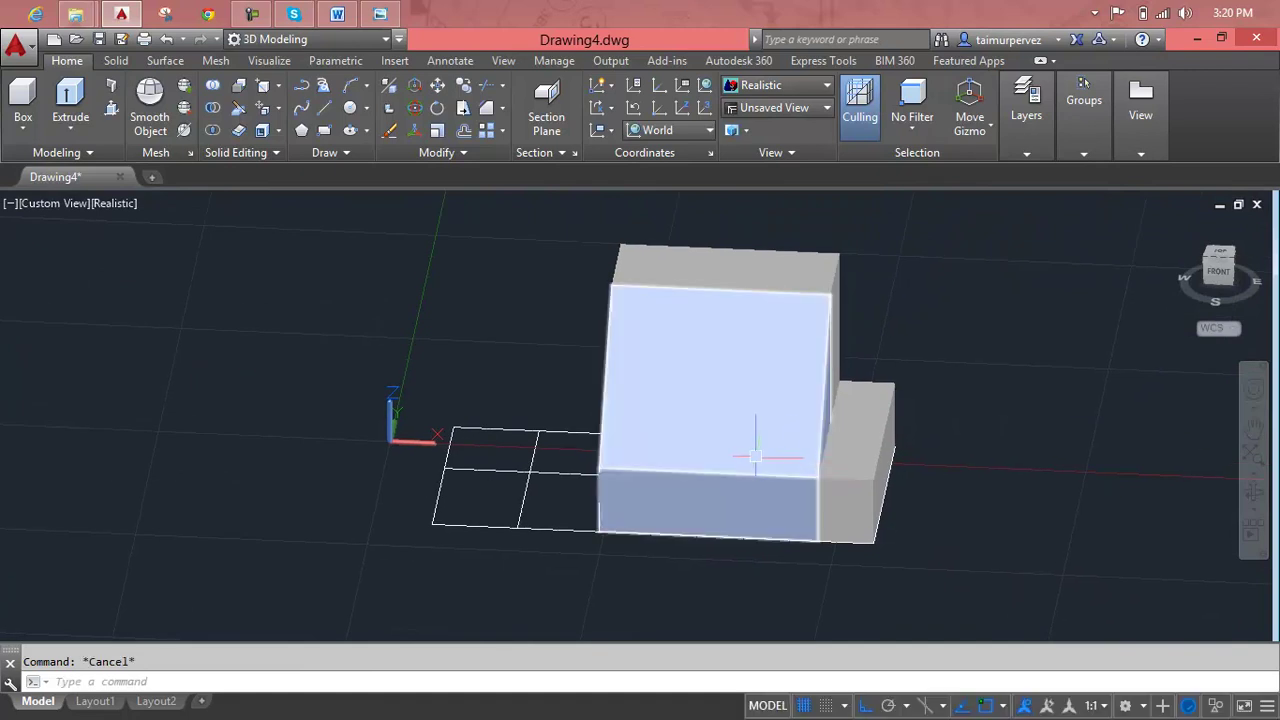
mouse_move(745, 457)
middle_mouse_down("shift")
mouse_move(871, 437)
mouse_move(923, 406)
mouse_move(904, 443)
mouse_move(751, 480)
middle_mouse_up("shift")
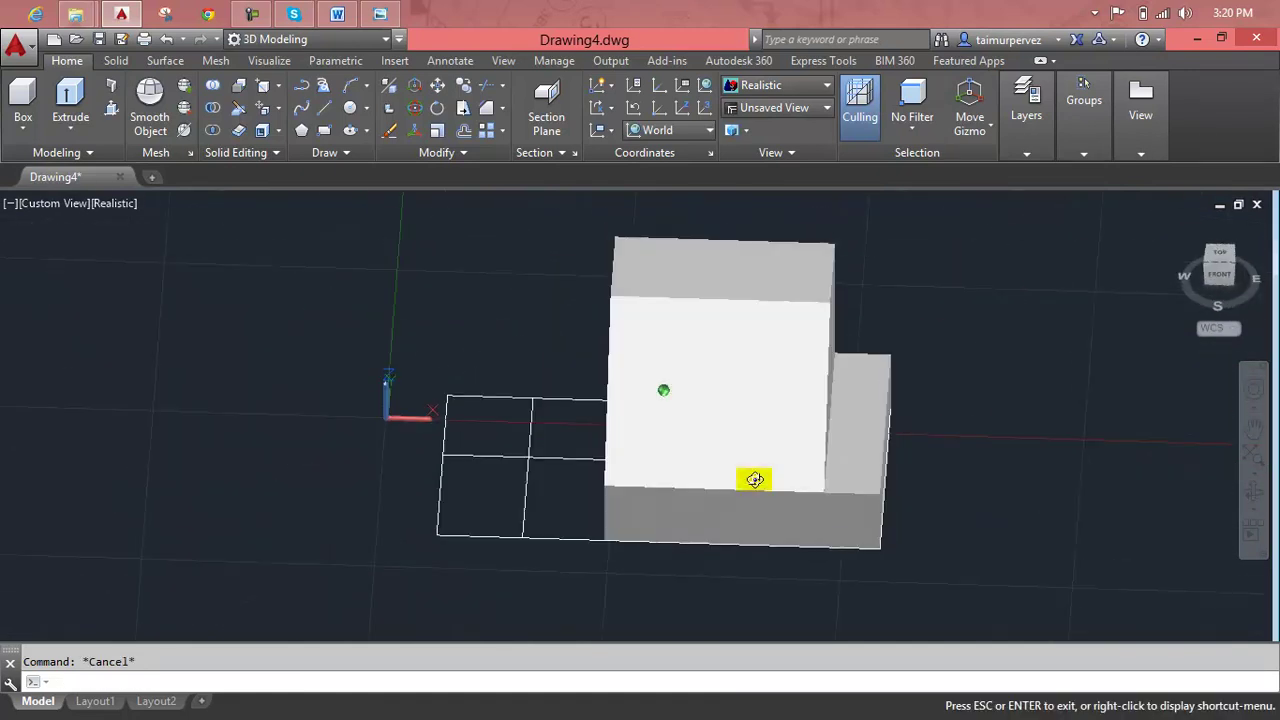
left_click(377, 17)
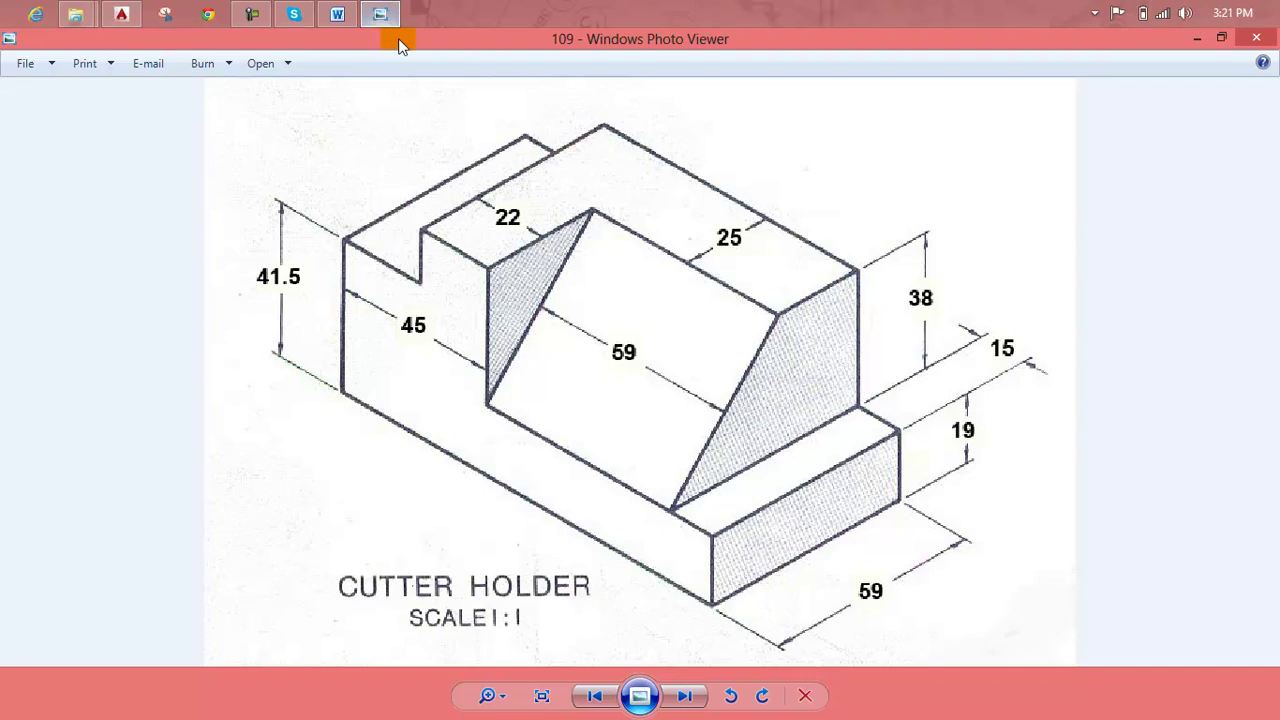
left_click(374, 12)
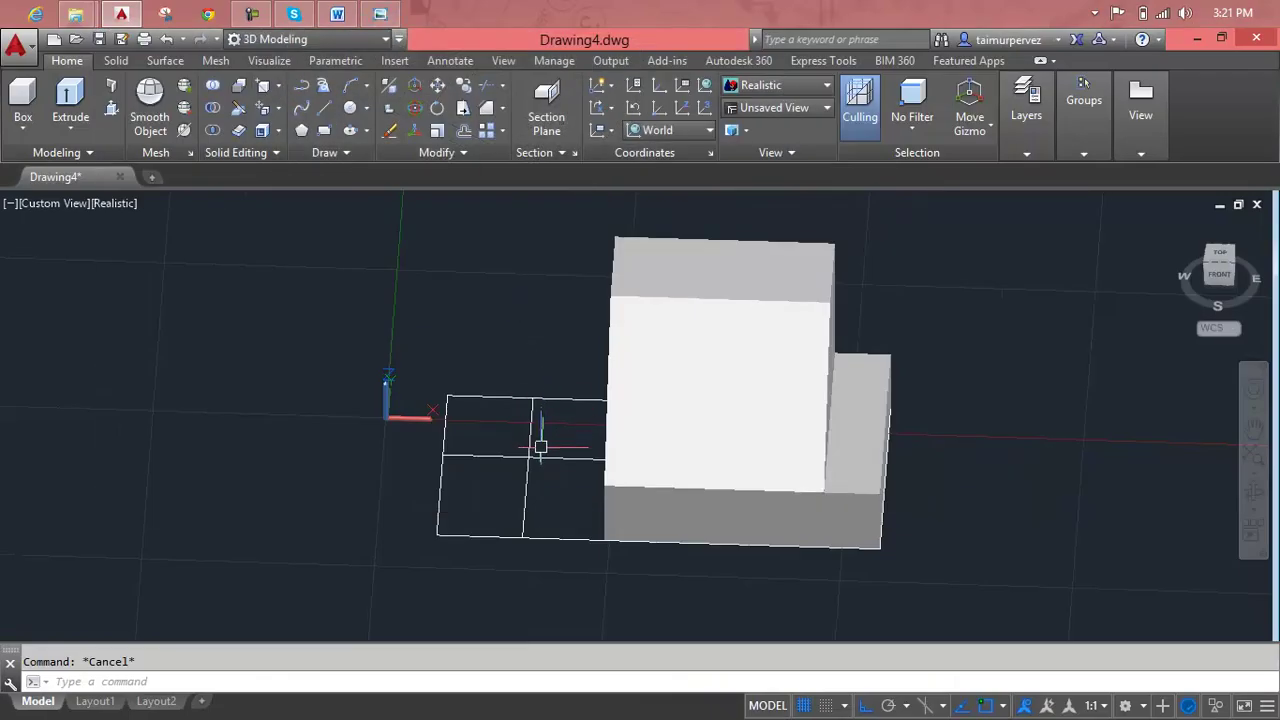
- Trim the lower horizontal sketch line right of the vertical divider using TR, checking the Cutter Holder reference
scroll(540, 447, "up", 5)
left_click(597, 410)
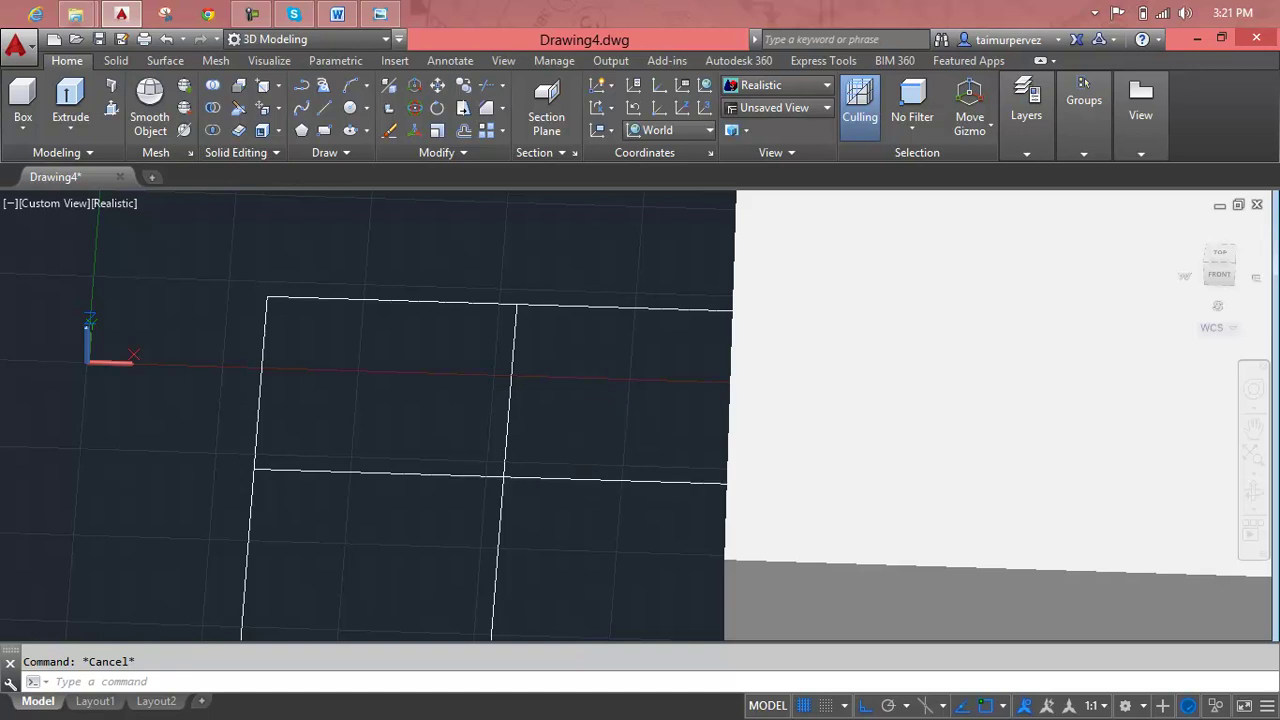
type("tr")
key("Return")
key("Return")
left_click(594, 479)
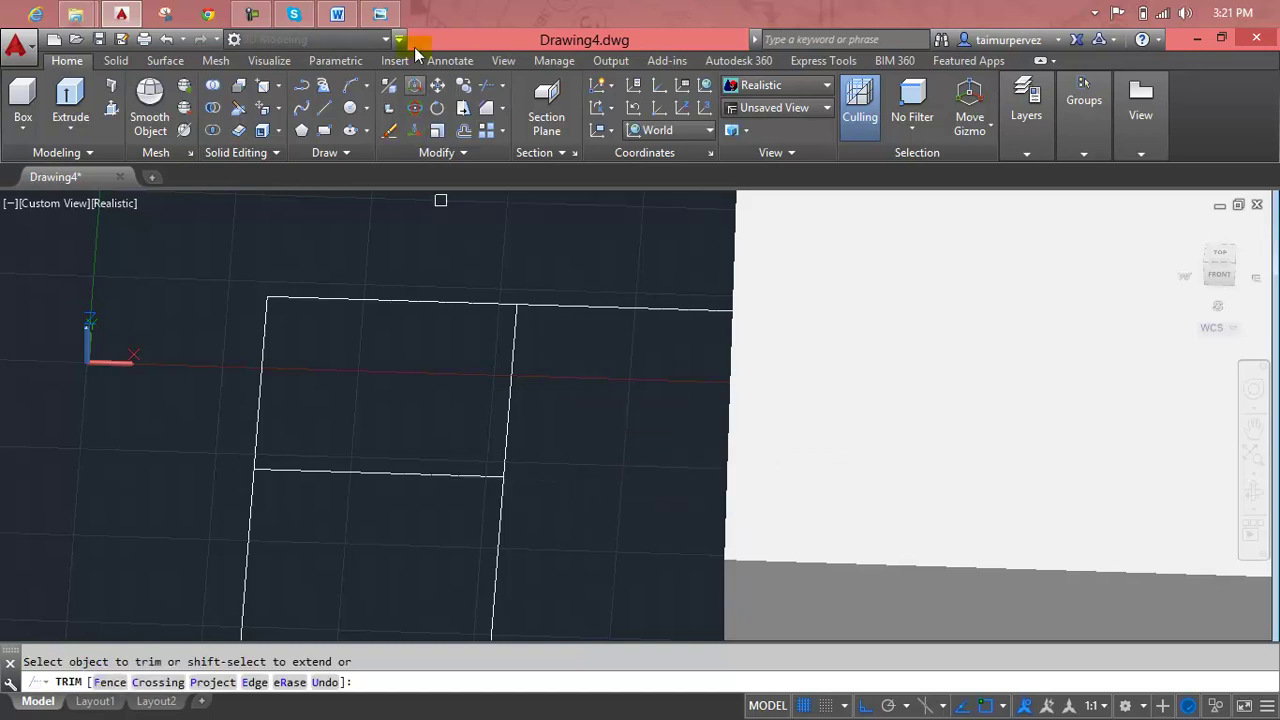
left_click(380, 12)
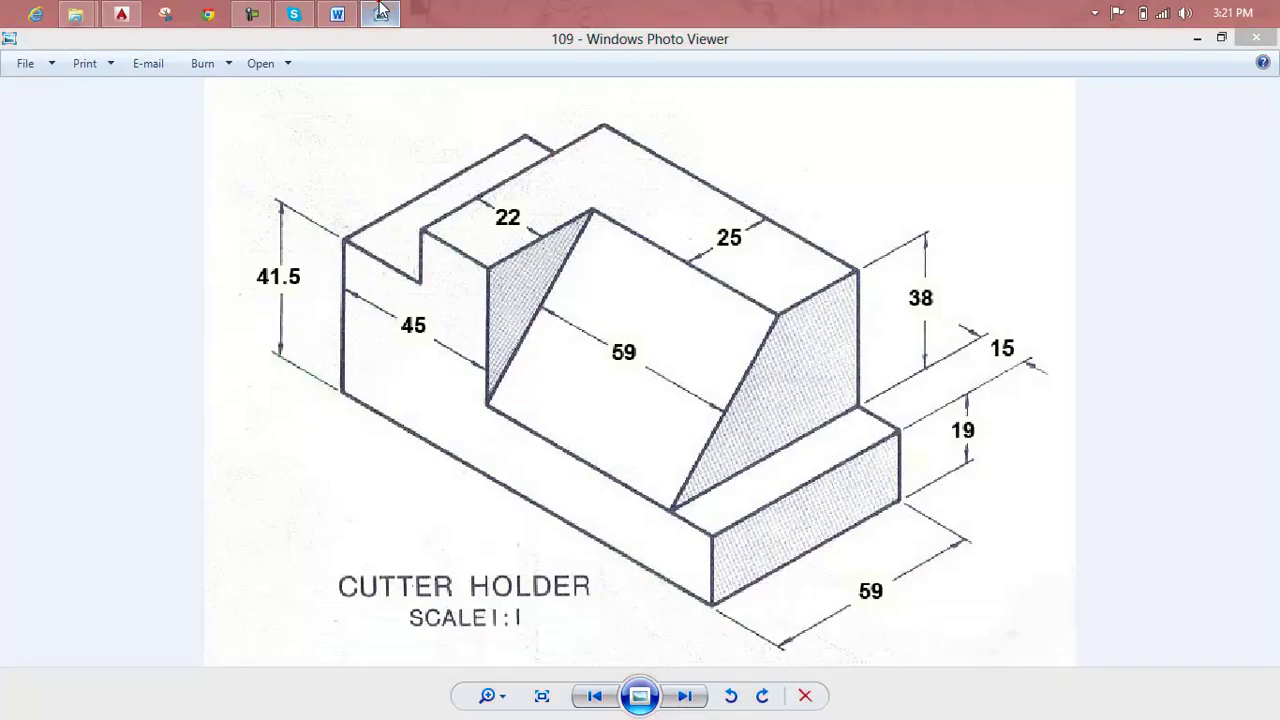
left_click(380, 12)
scroll(534, 314, "down", 2)
middle_click_drag(571, 394, 550, 322)
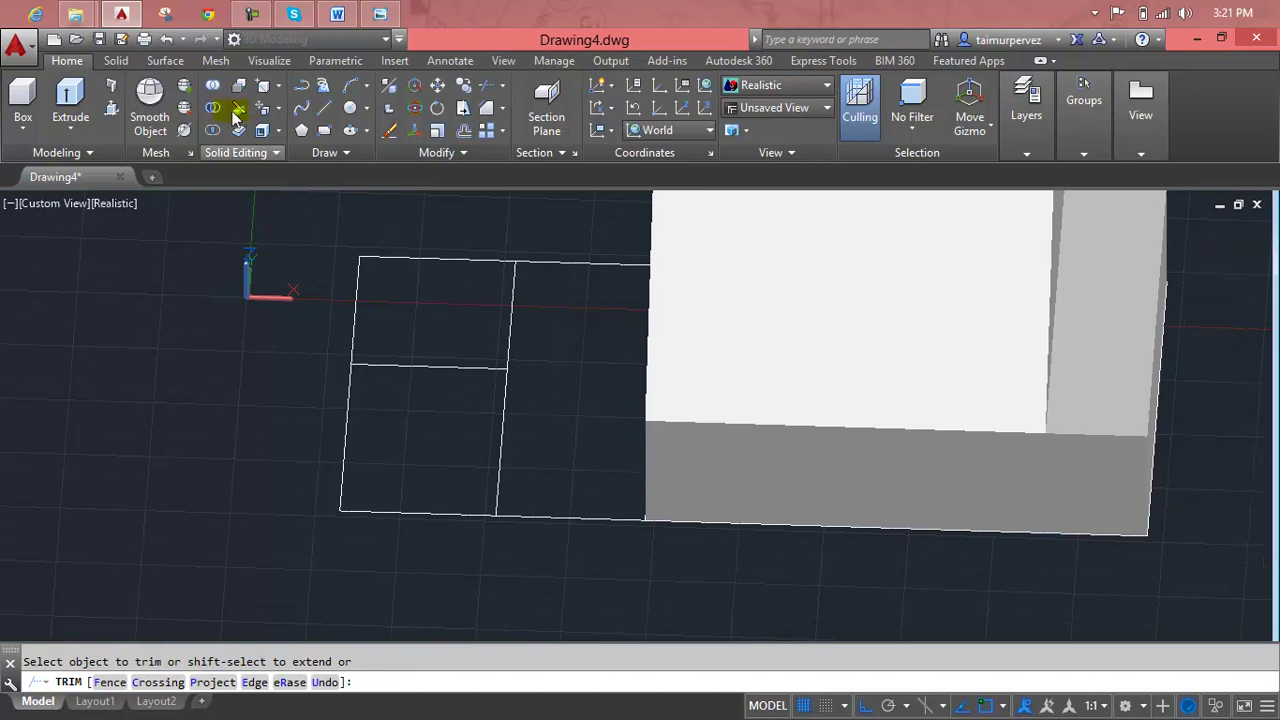
key("Escape")
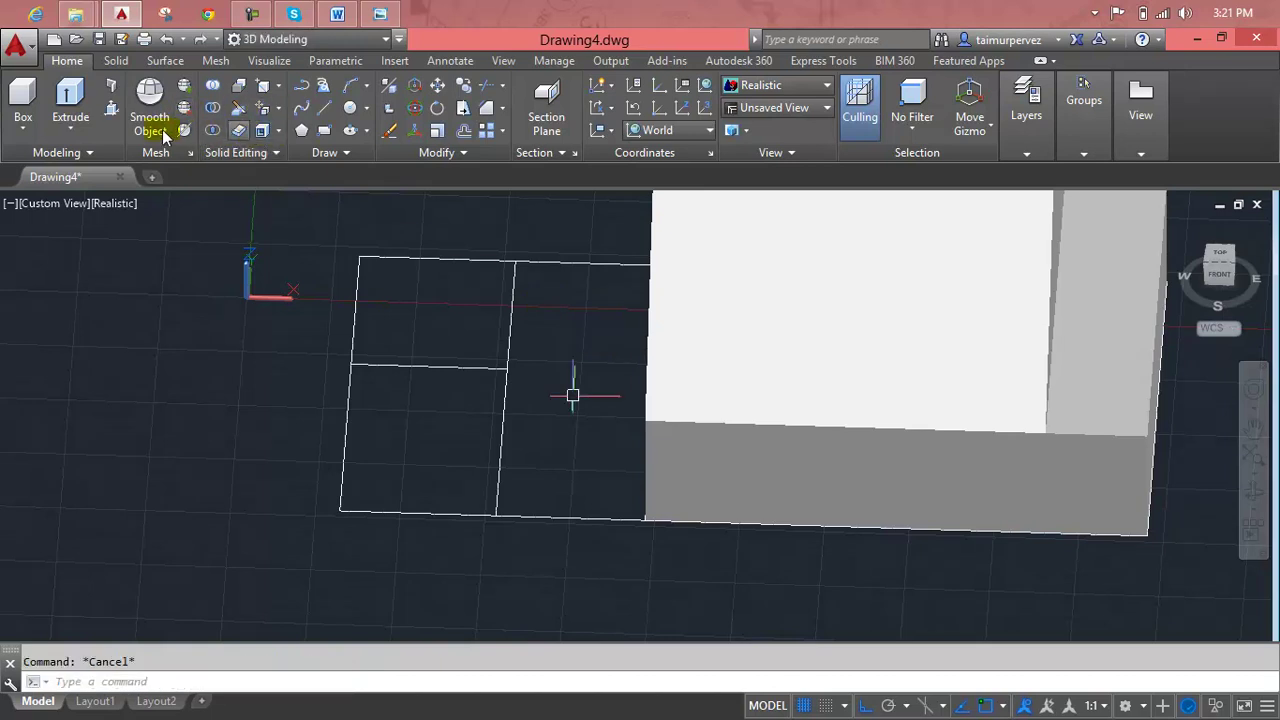
- Press-pull the right sketch rectangle into a 12-unit-high solid
left_click(111, 108)
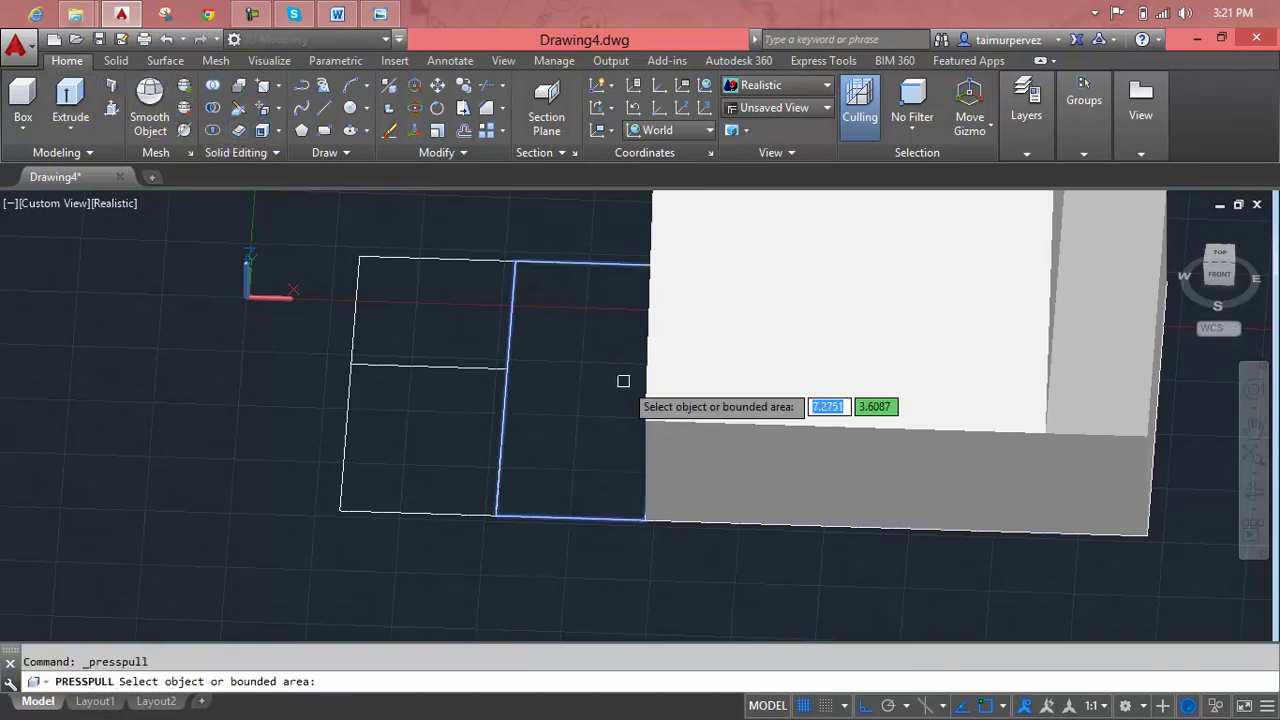
left_click(623, 380)
type("12")
key("Return")
- Pull that new block's face out a further 38 units after checking the reference
left_click(604, 323)
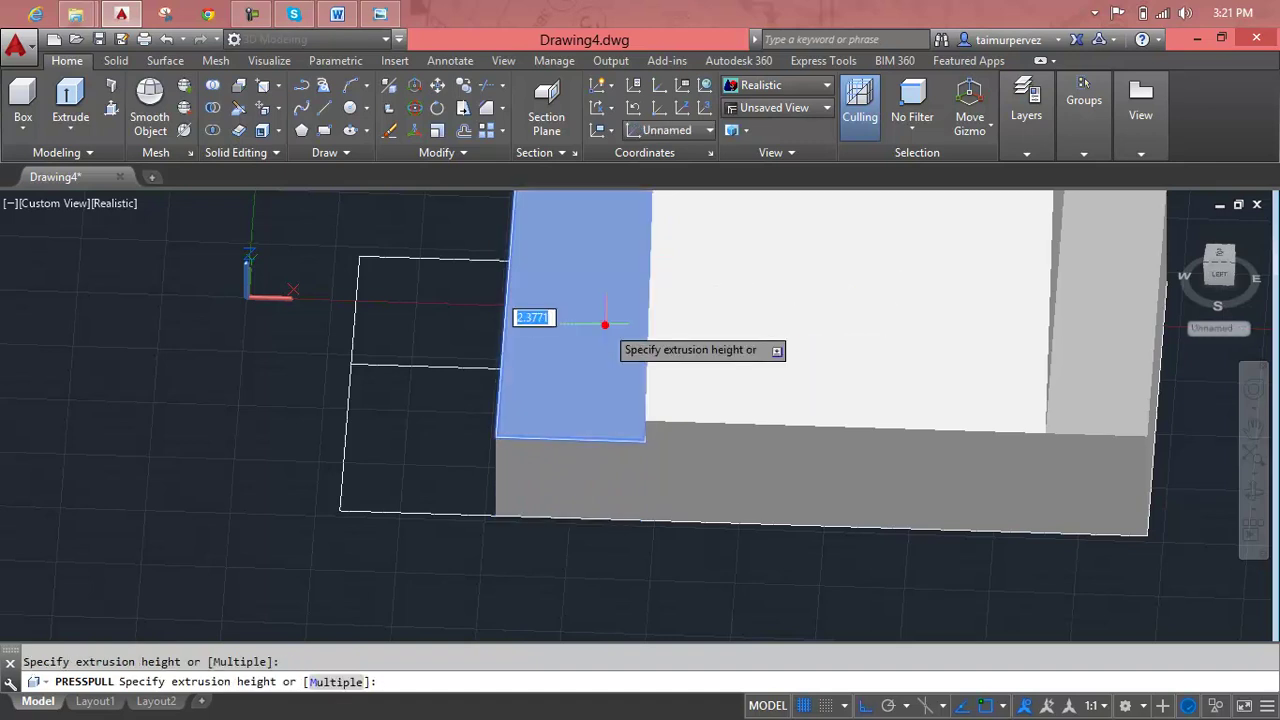
scroll(600, 322, "down", 4)
middle_click_drag(588, 322, 578, 357)
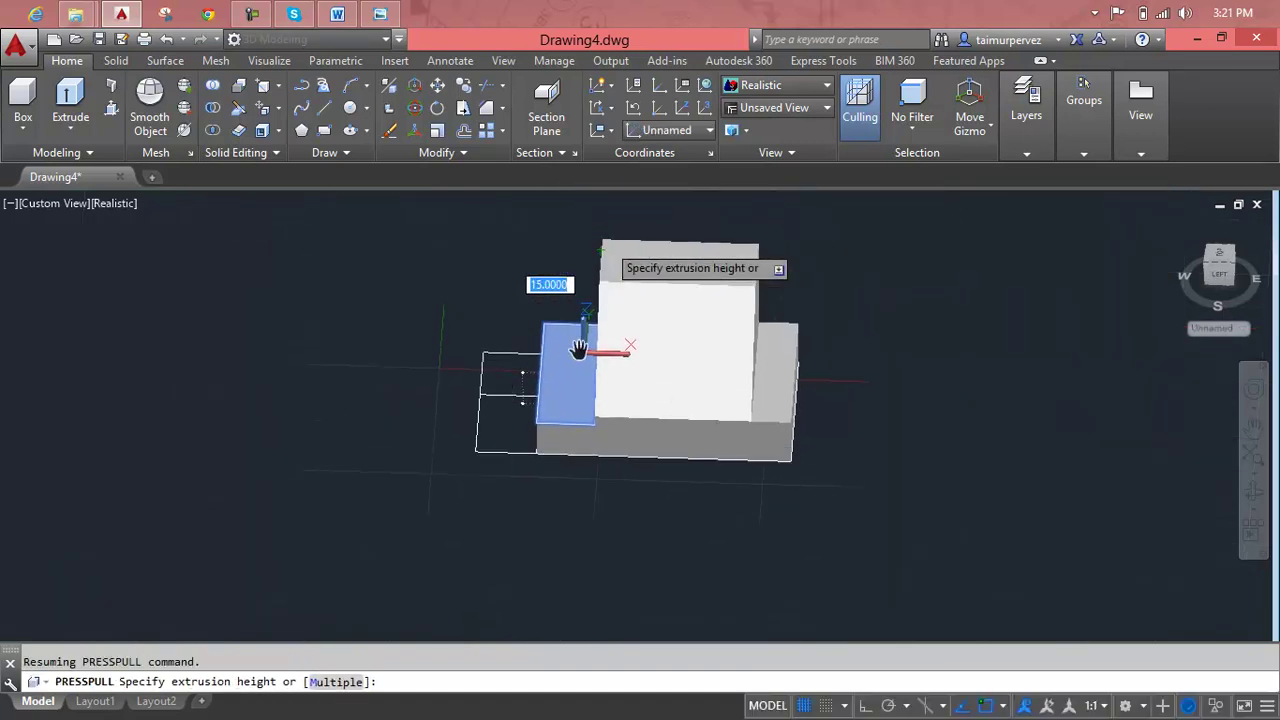
left_click(389, 8)
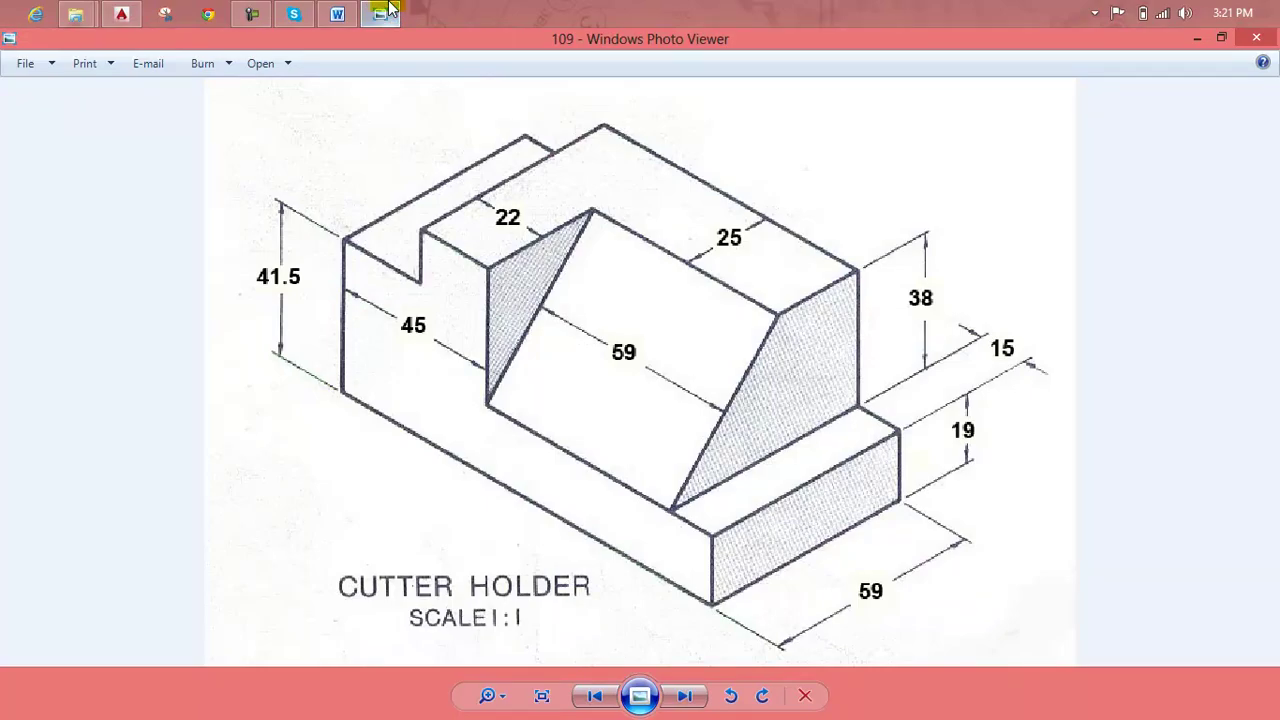
left_click(389, 8)
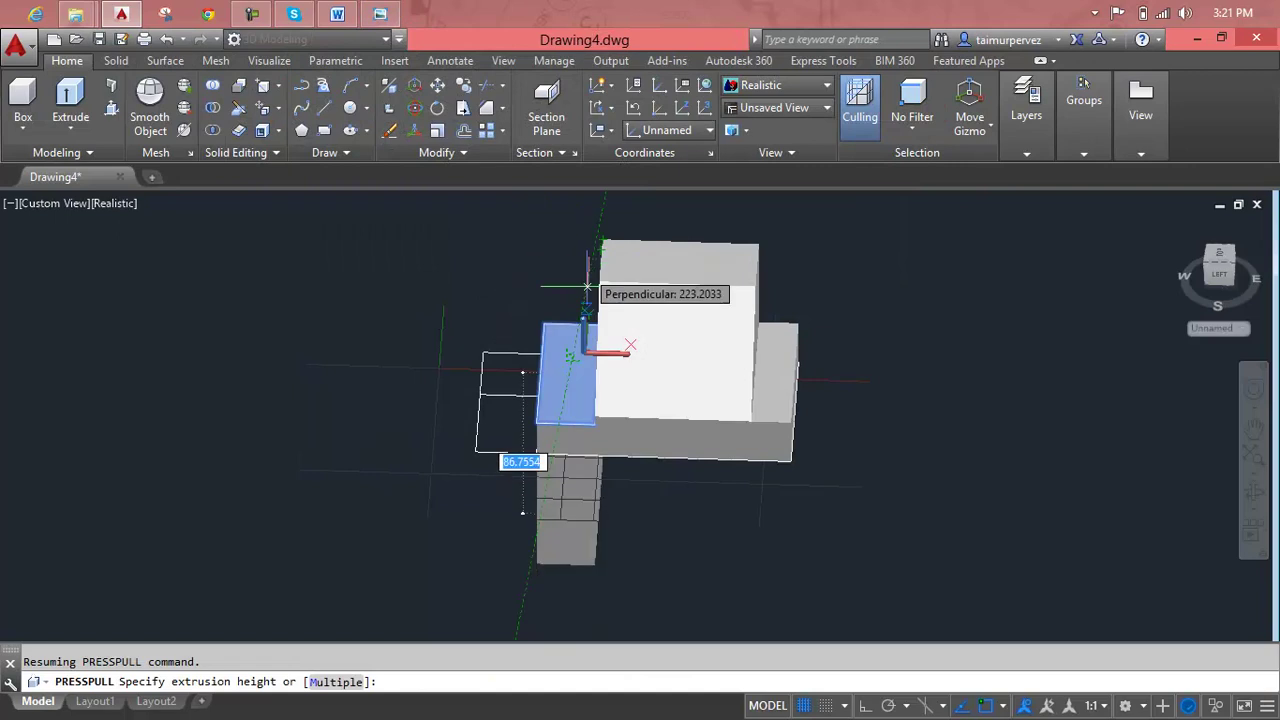
middle_click_drag(588, 246, 594, 401)
scroll(594, 401, "up", 5)
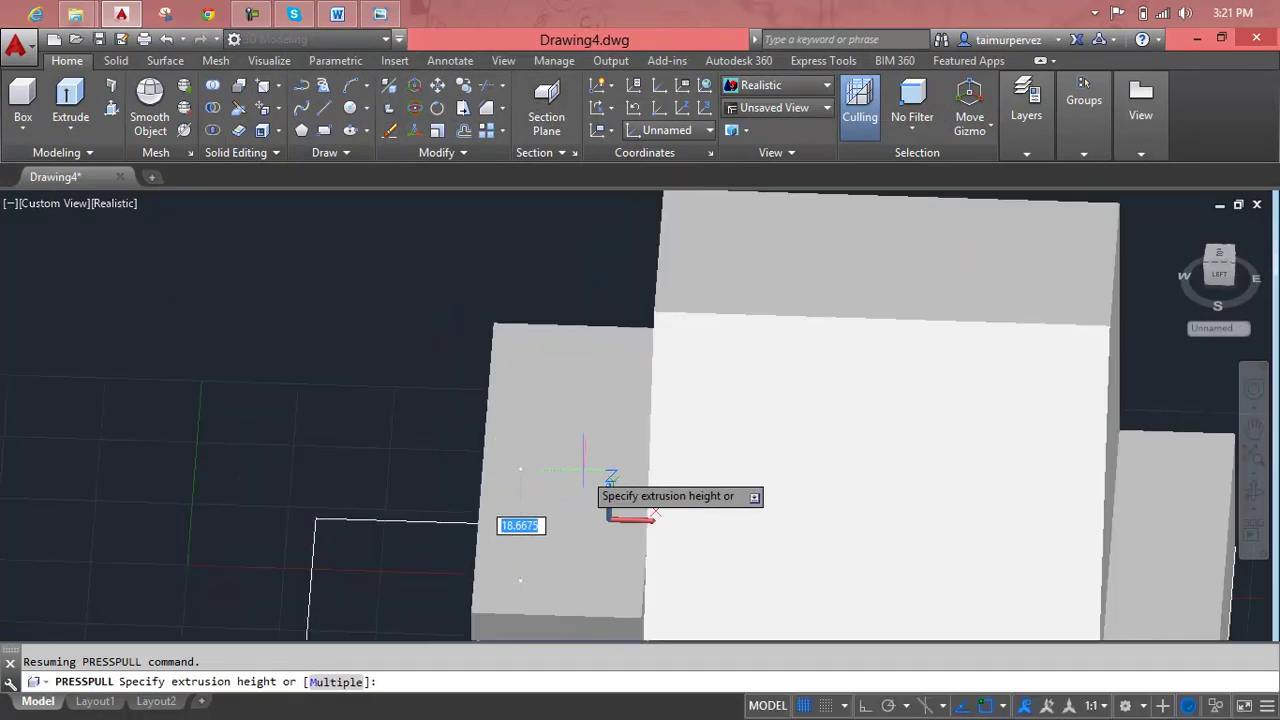
type("38")
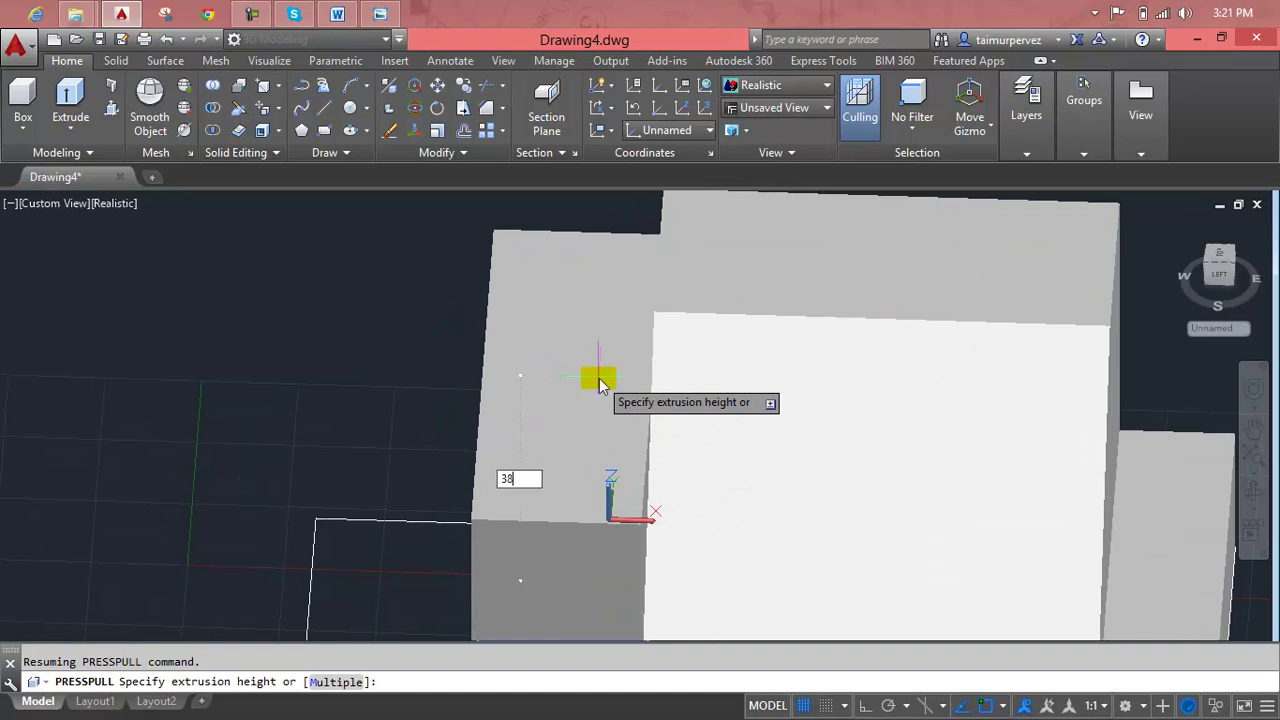
key("Return")
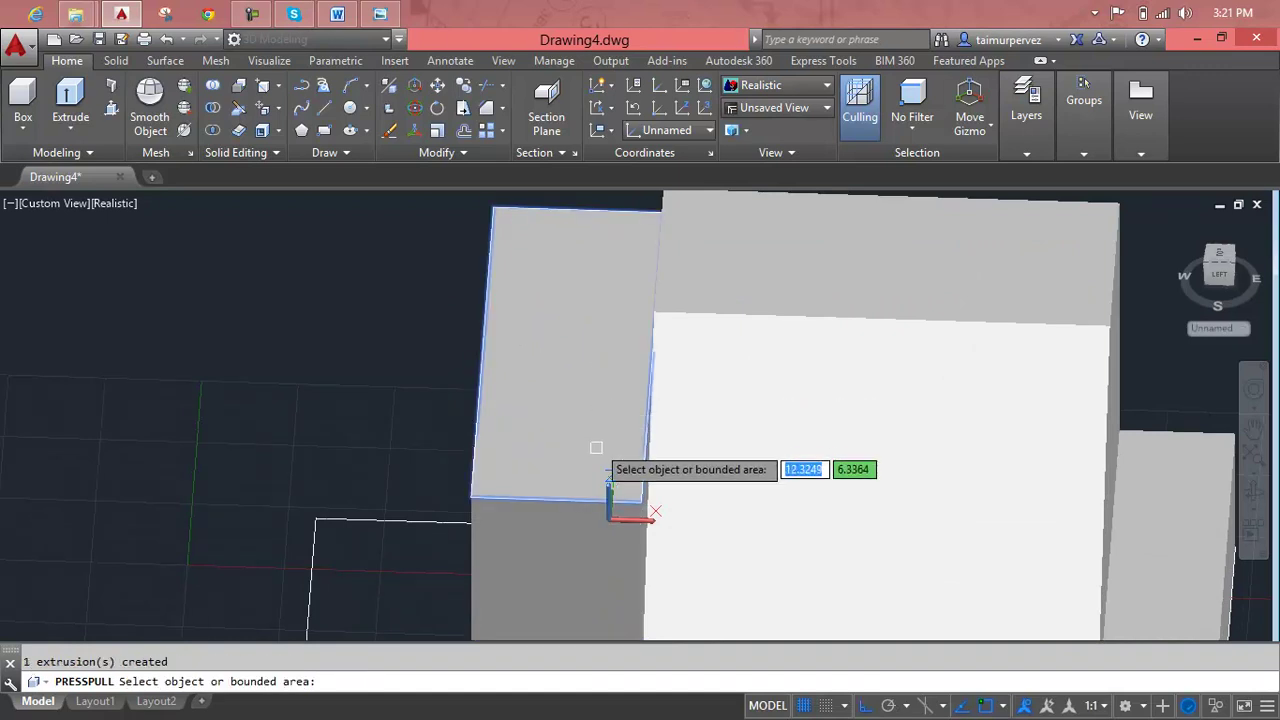
key("Escape")
mouse_move(671, 474)
middle_mouse_down("shift")
mouse_move(731, 490)
mouse_move(737, 451)
middle_mouse_up("shift")
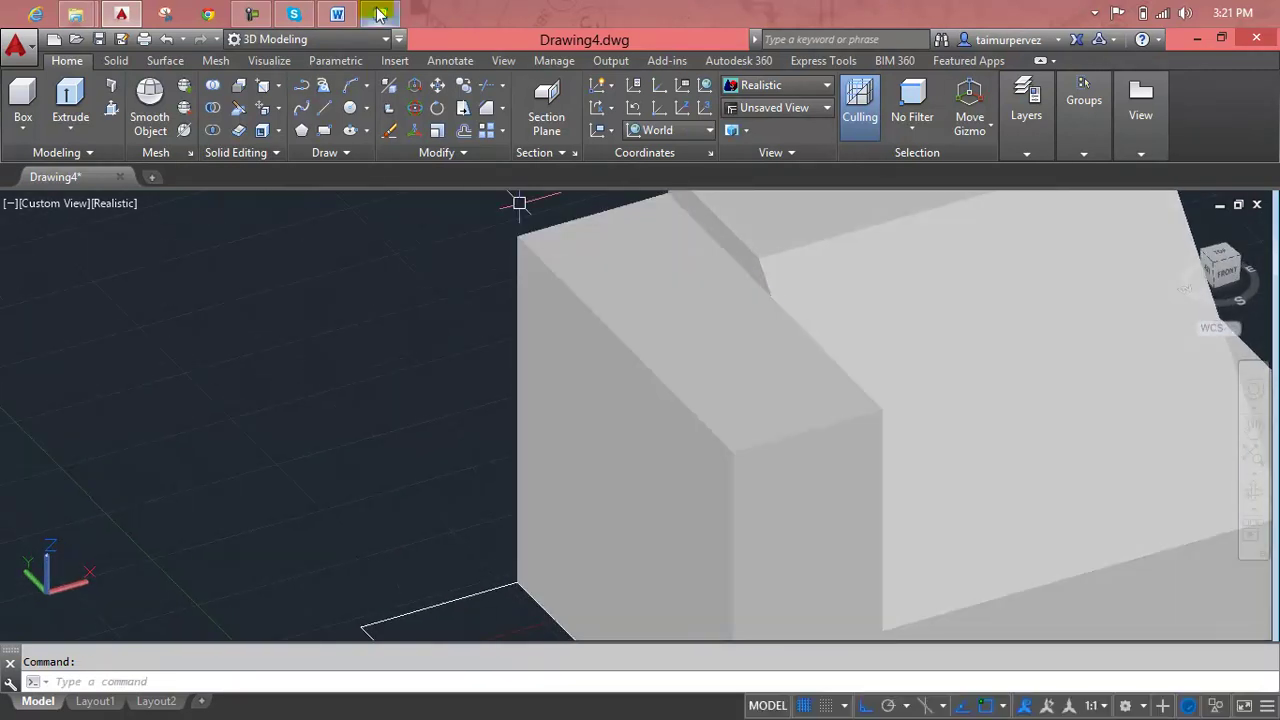
left_click(380, 12)
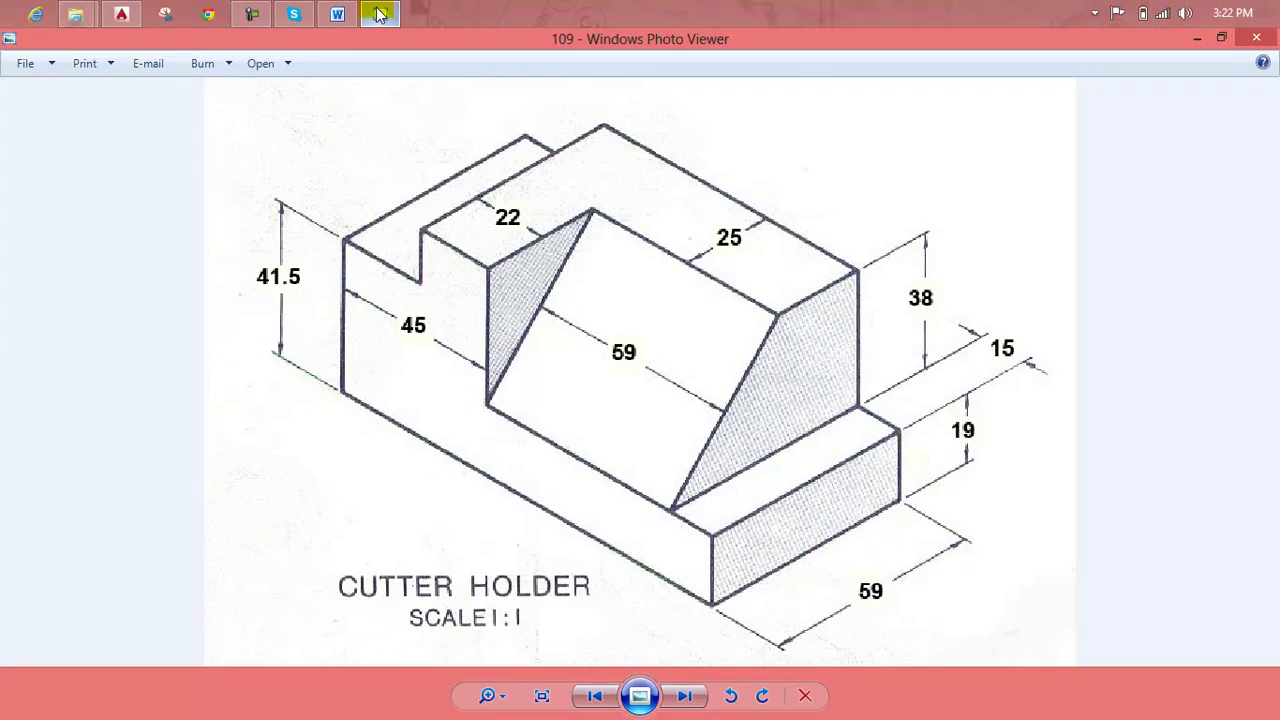
left_click(380, 12)
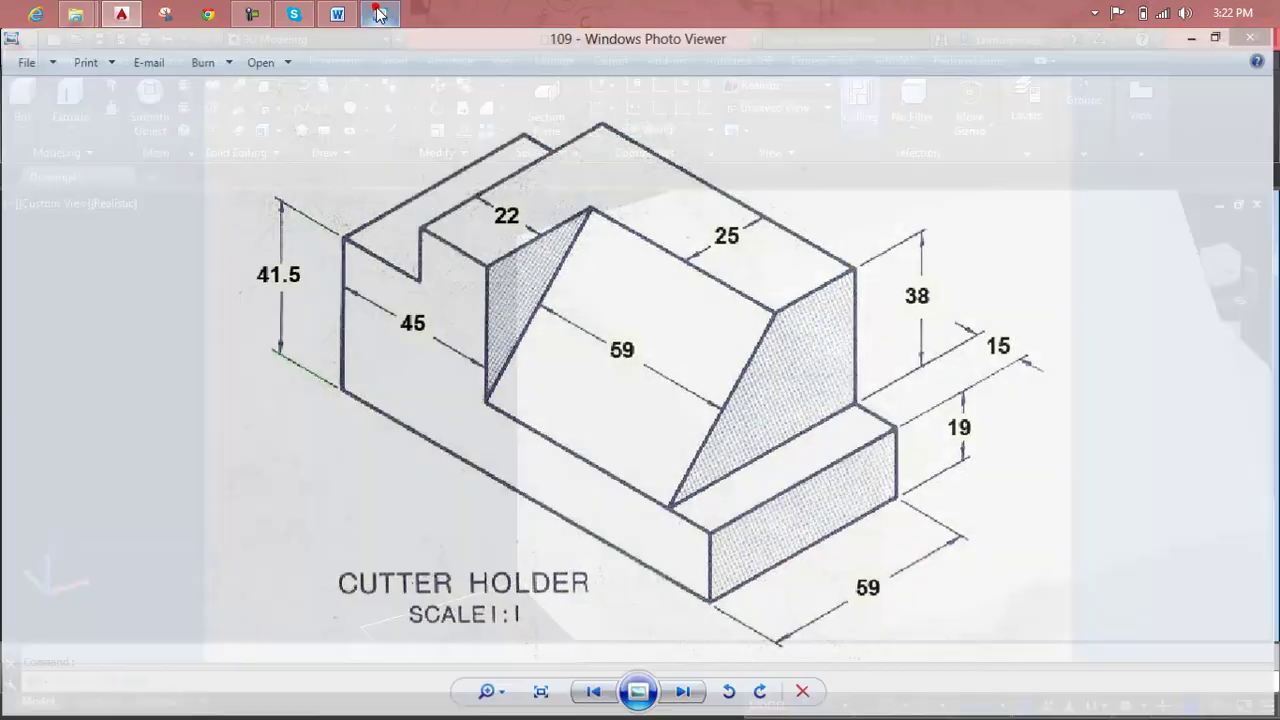
left_click(781, 362)
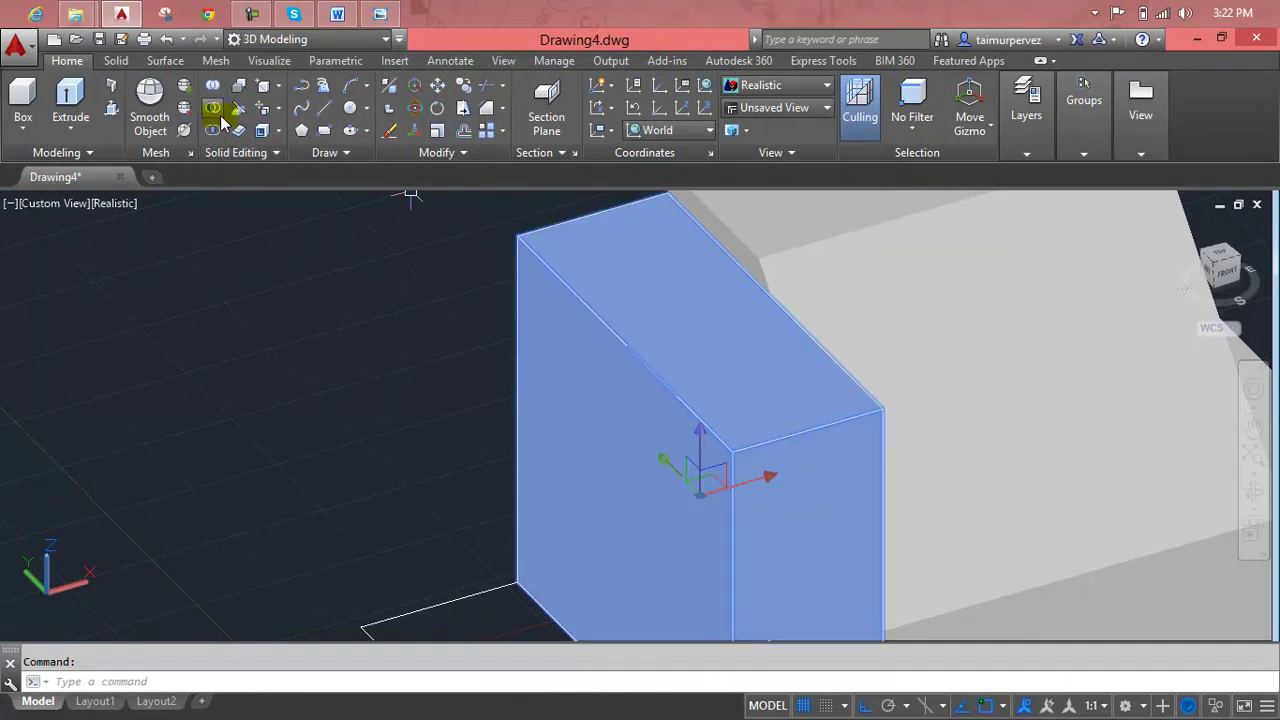
- Press-pull the tall block's top face up about 3.5 units
left_click(116, 112)
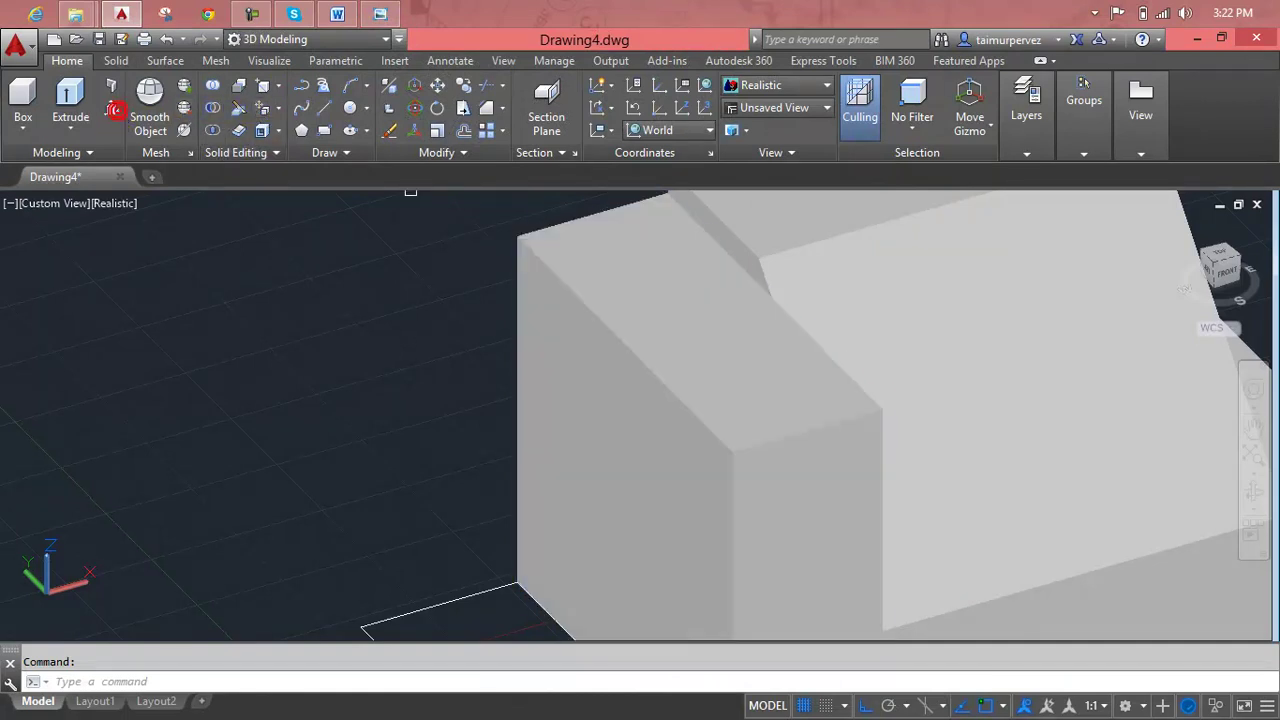
left_click(612, 268)
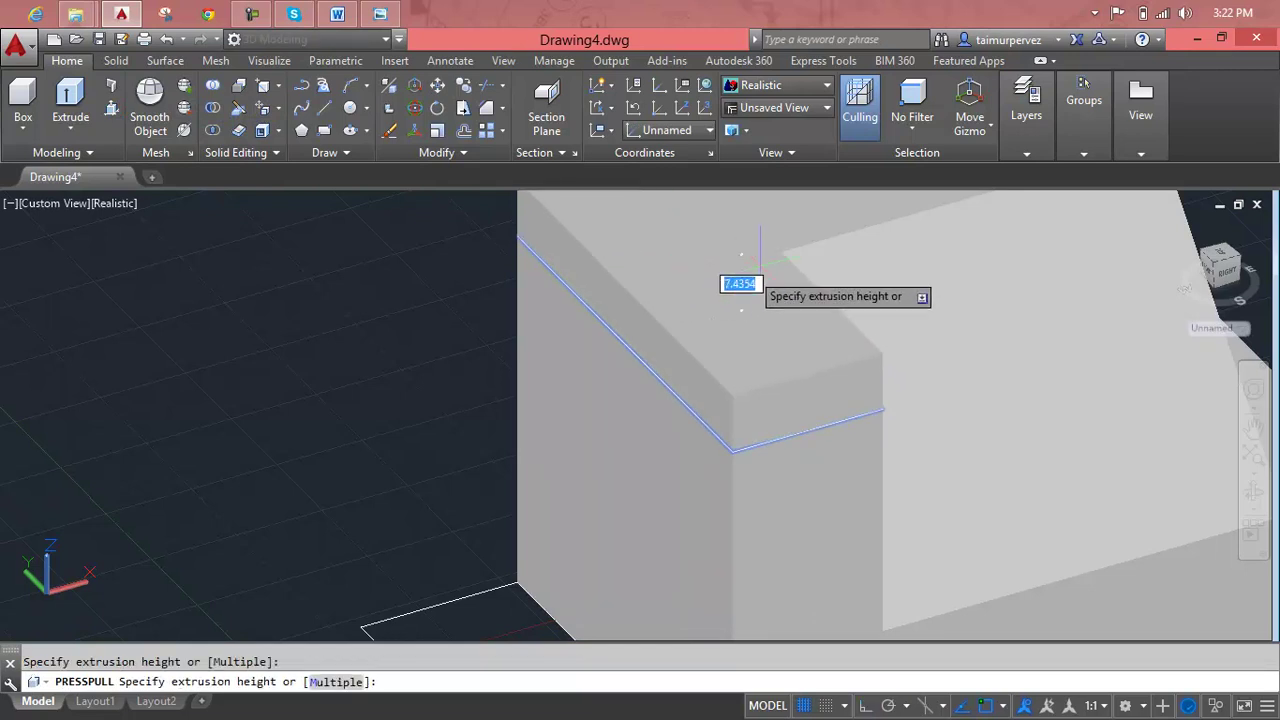
scroll(714, 285, "up", 2)
middle_click_drag(760, 286, 720, 399)
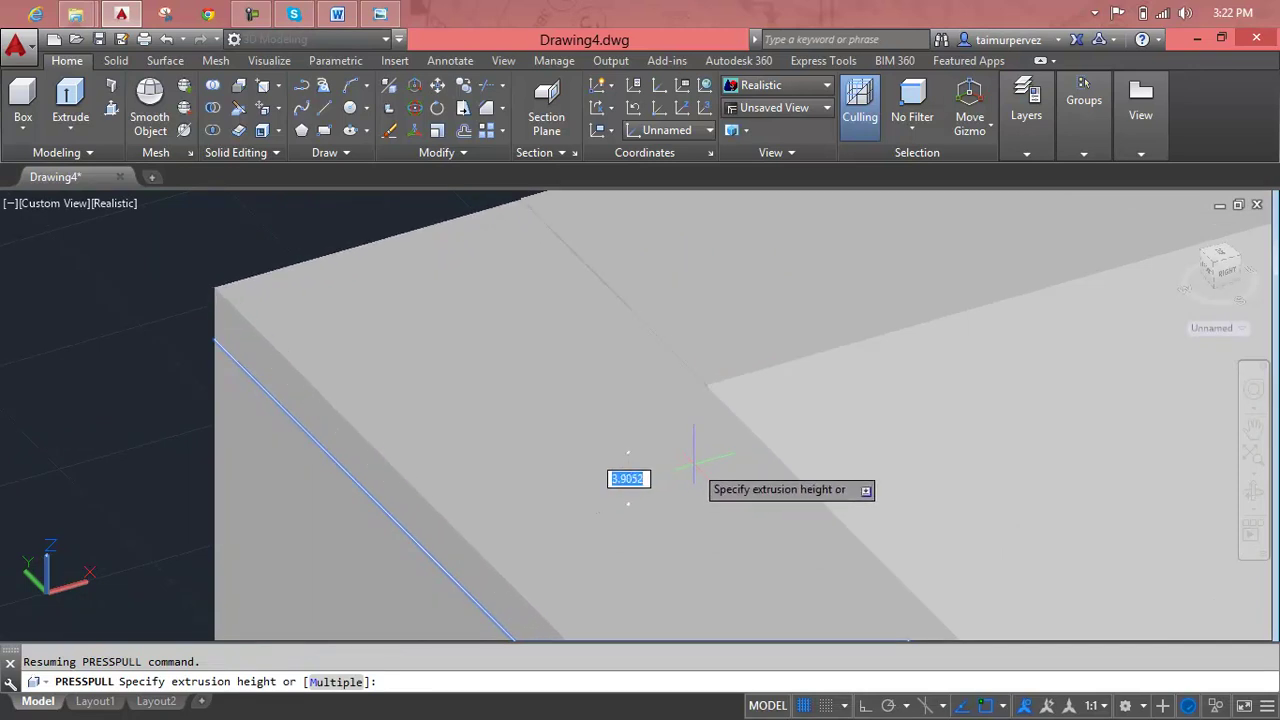
left_click(694, 463)
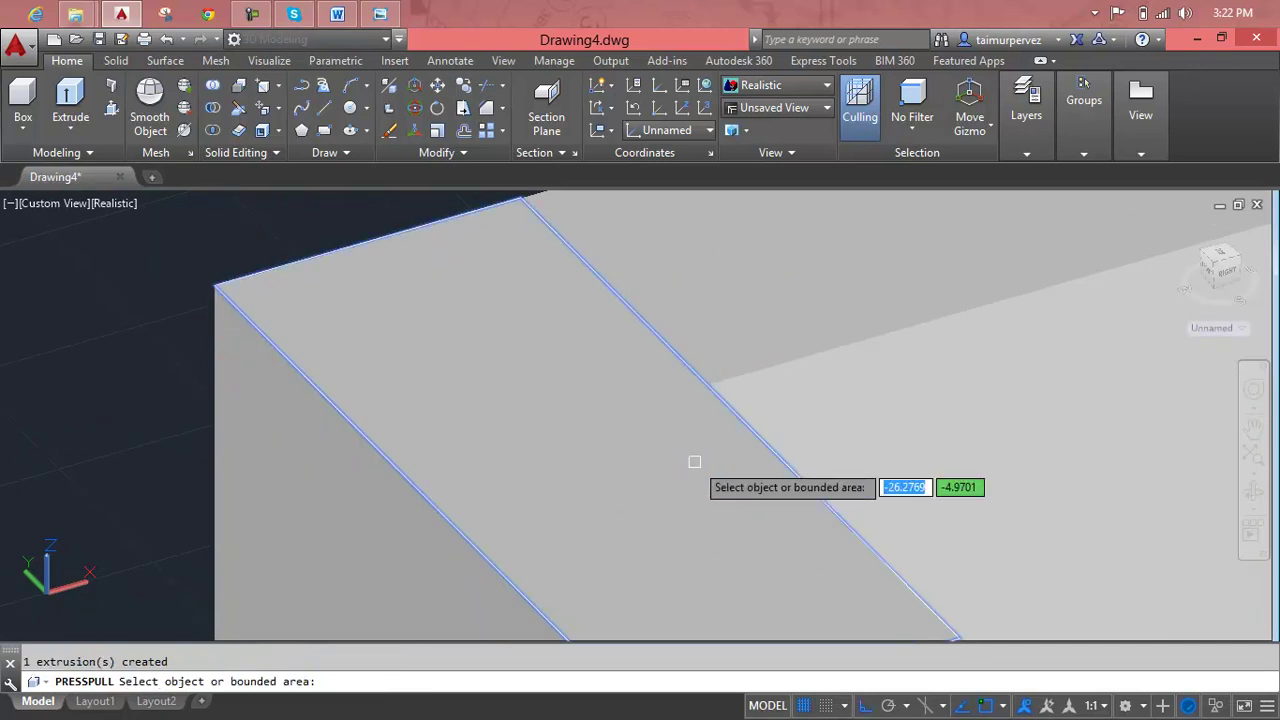
scroll(720, 363, "down", 5)
middle_click_drag(744, 362, 696, 323)
key("Escape")
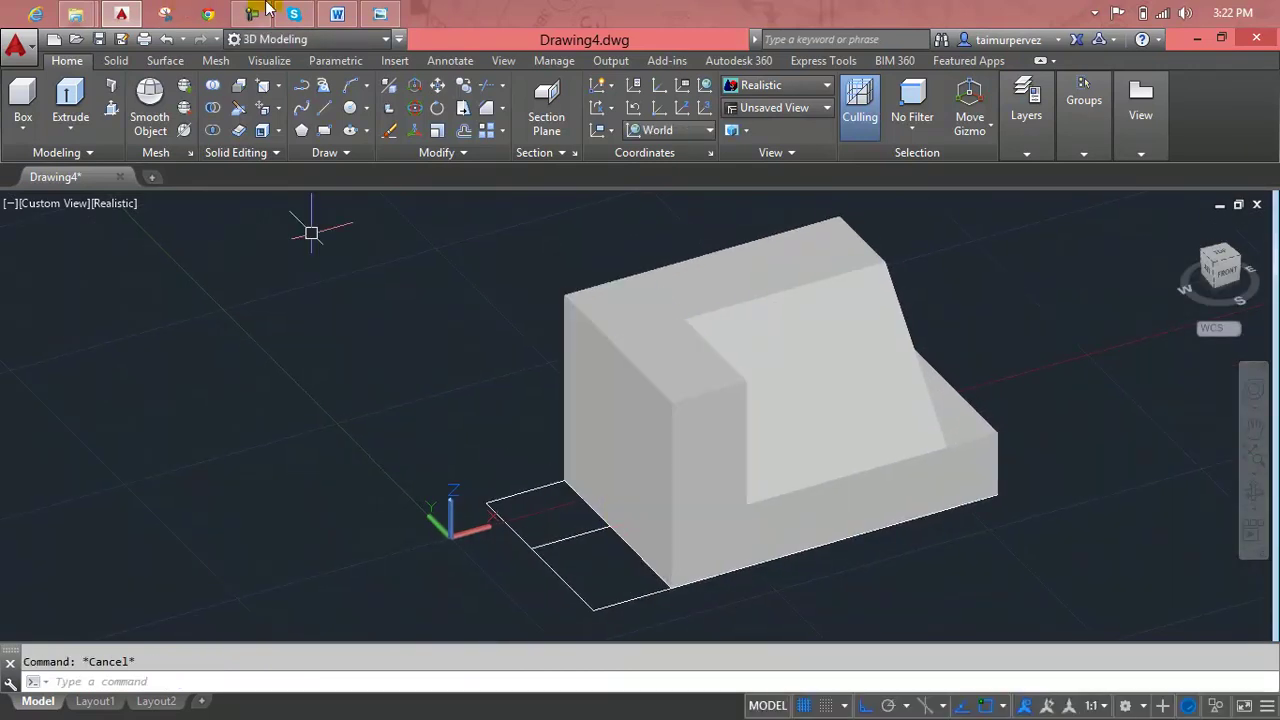
- Compare the solid against the Cutter Holder reference drawing
left_click(385, 12)
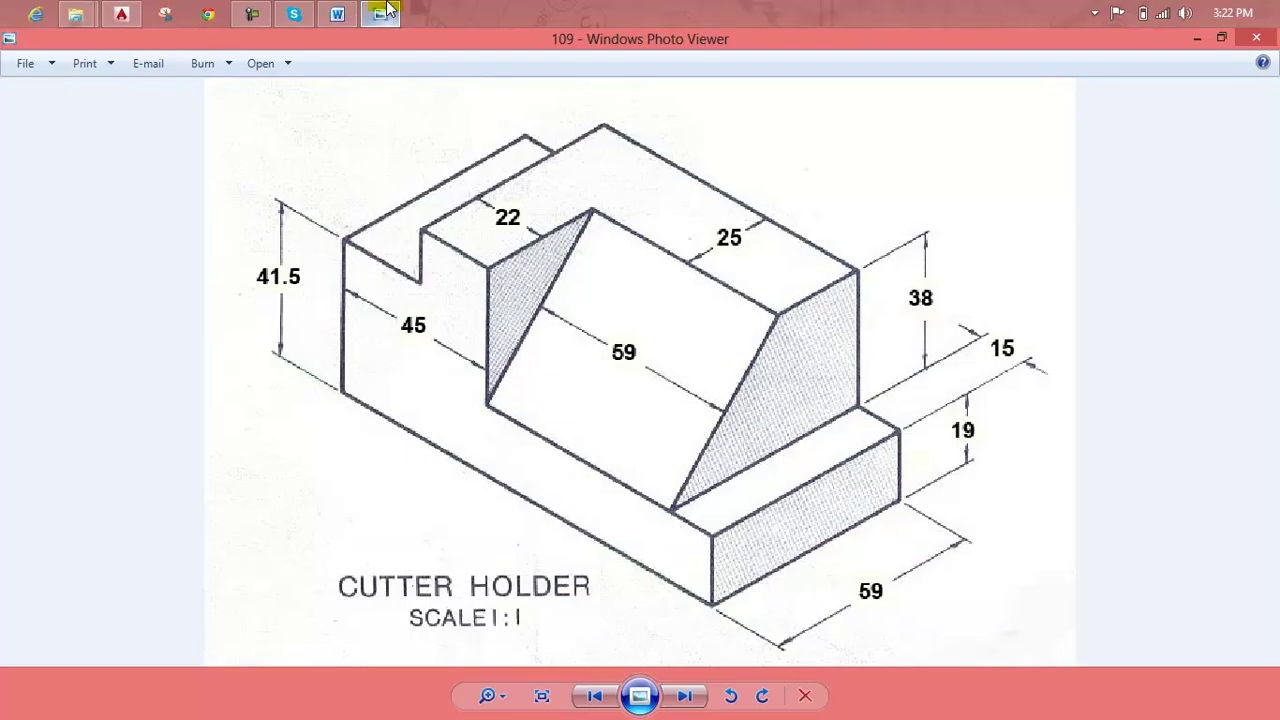
left_click(388, 8)
left_click(388, 8)
left_click(388, 8)
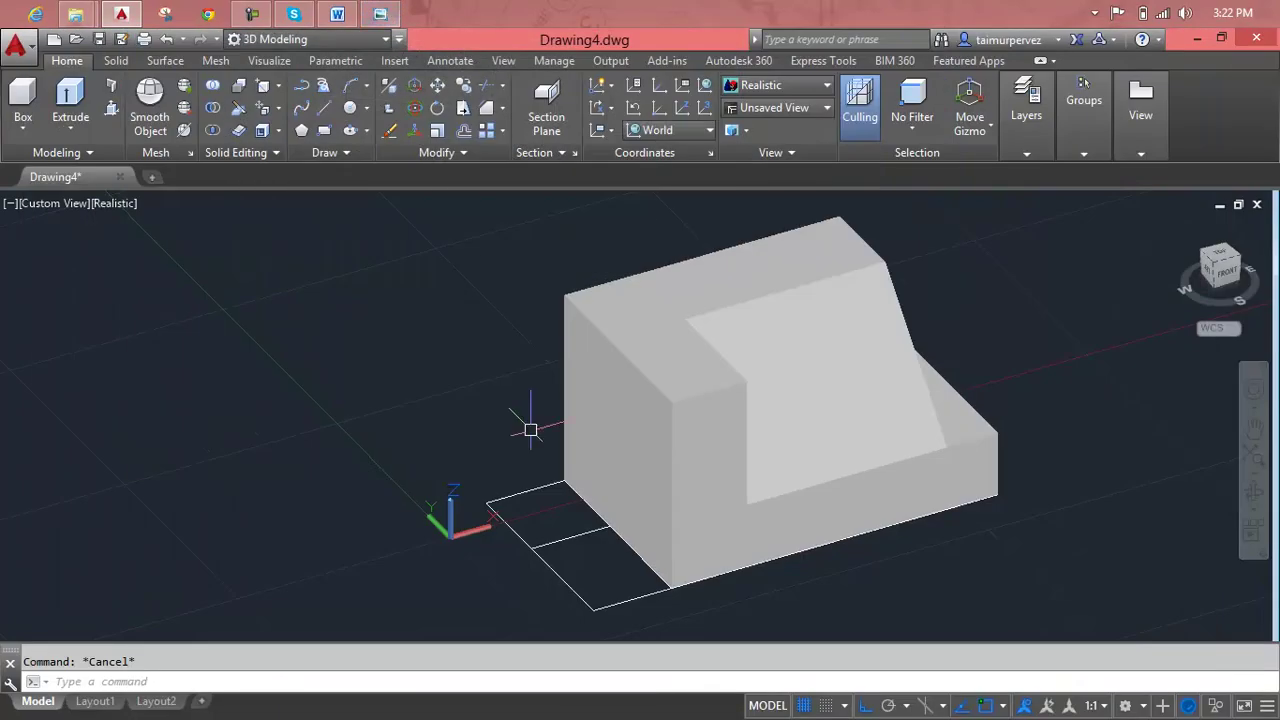
- Delete the leftover line segment from the sketch
scroll(578, 545, "up", 3)
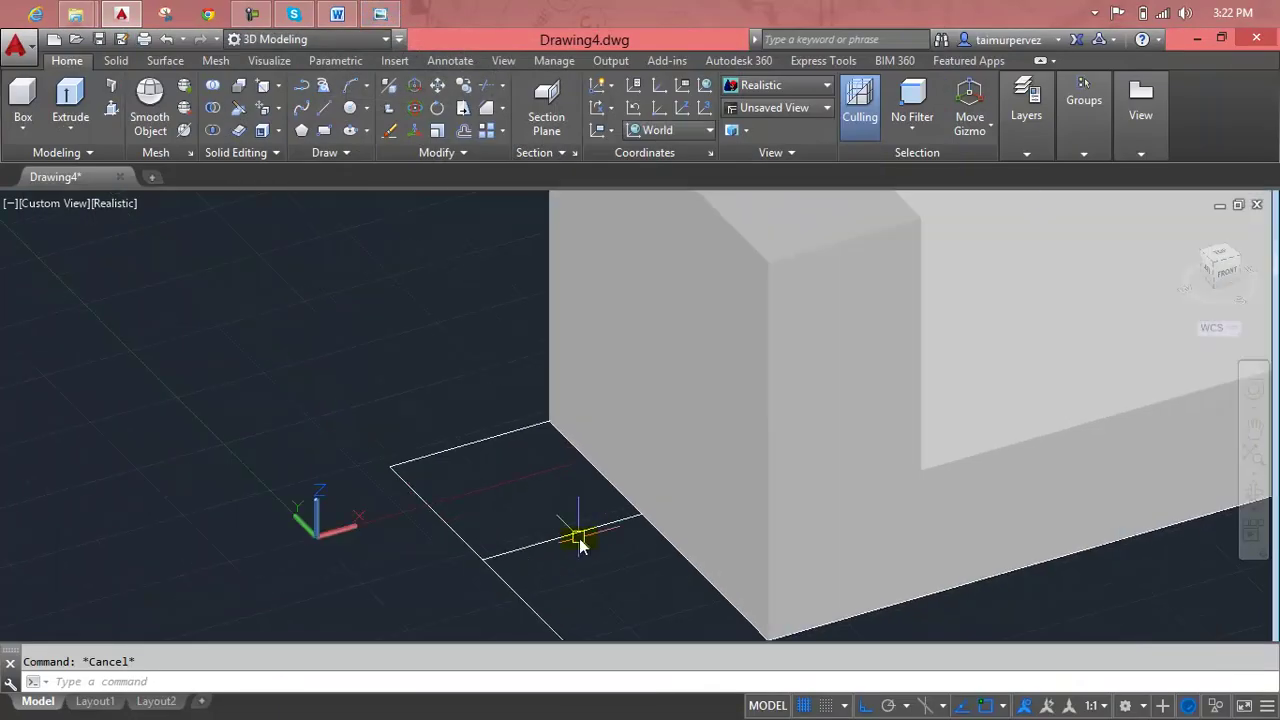
type("TR")
key("Return")
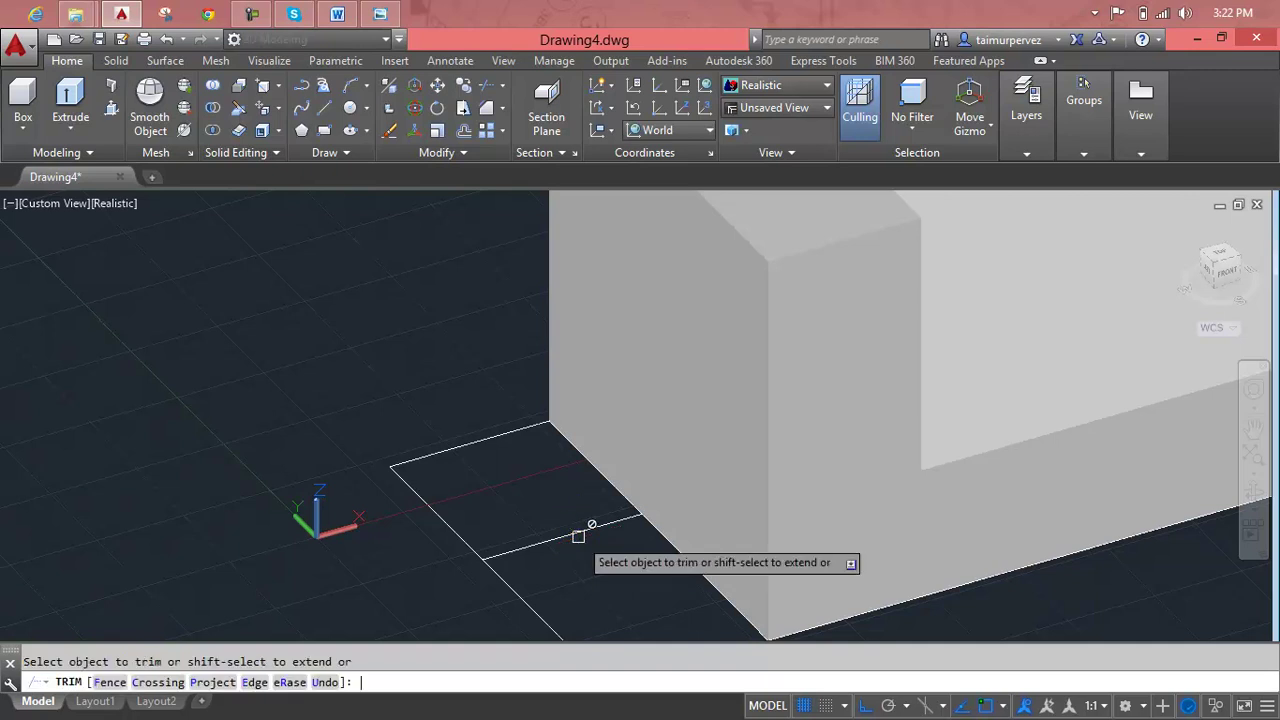
key("Escape")
left_click(578, 532)
key("Delete")
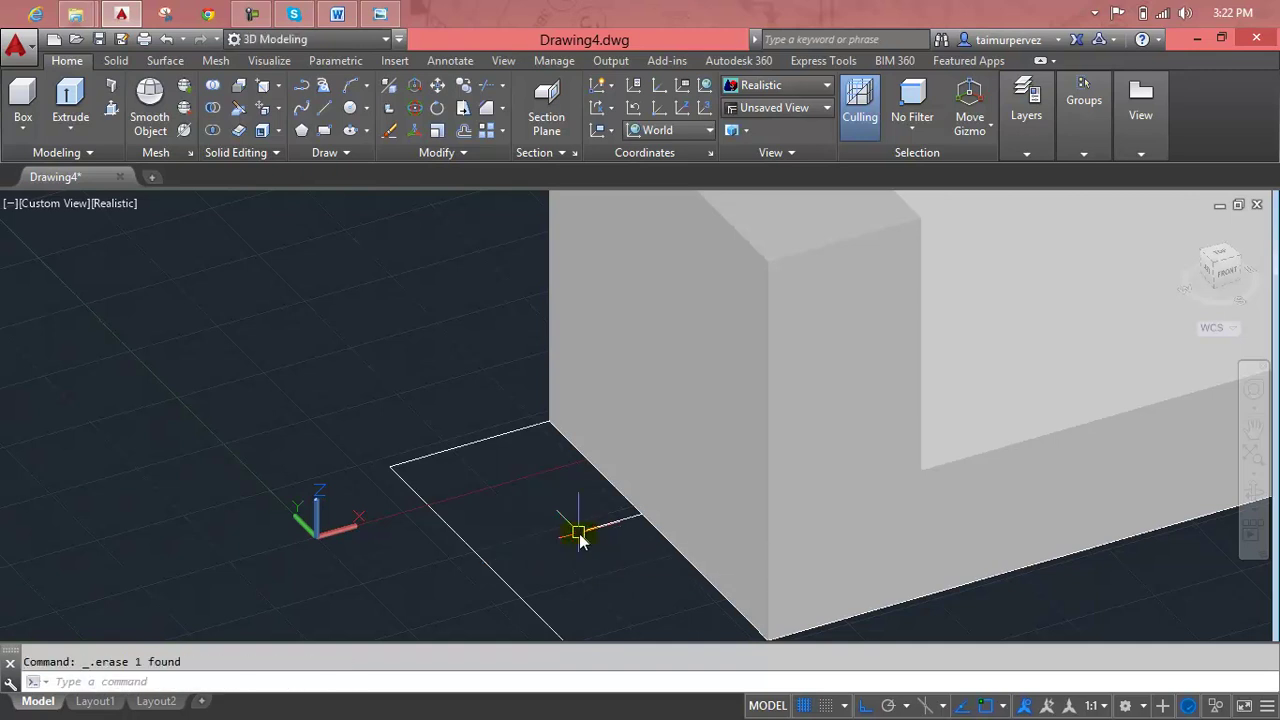
left_click(595, 526)
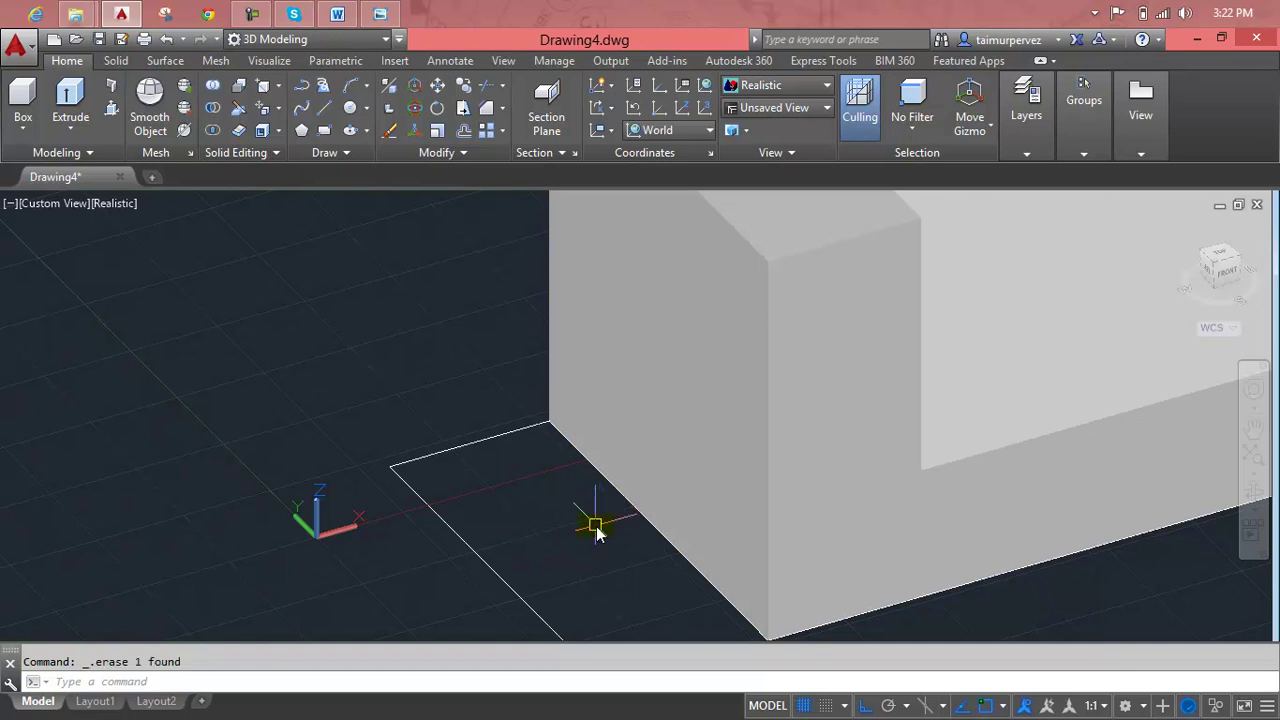
scroll(595, 530, "down", 5)
middle_click_drag(620, 534, 586, 466, "shift")
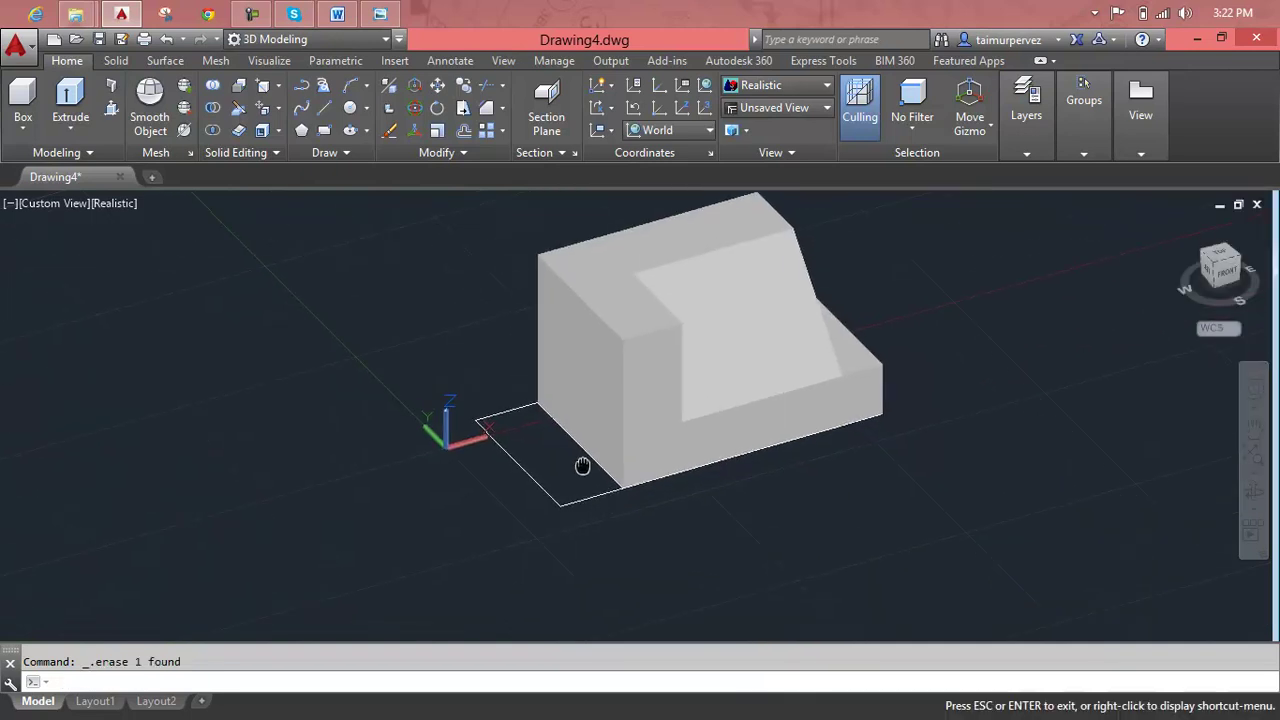
- Press-pull the small front rectangle up 41.5 units into a block
left_click(112, 108)
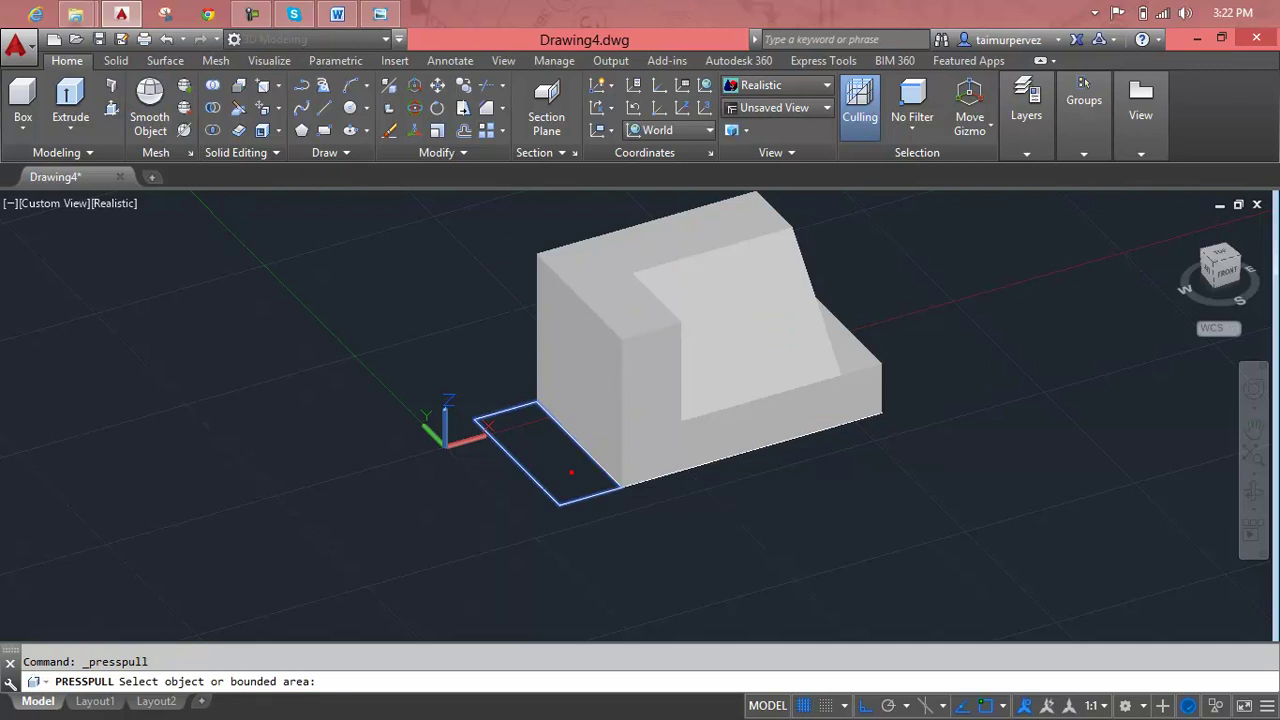
left_click(571, 472)
type("41.5")
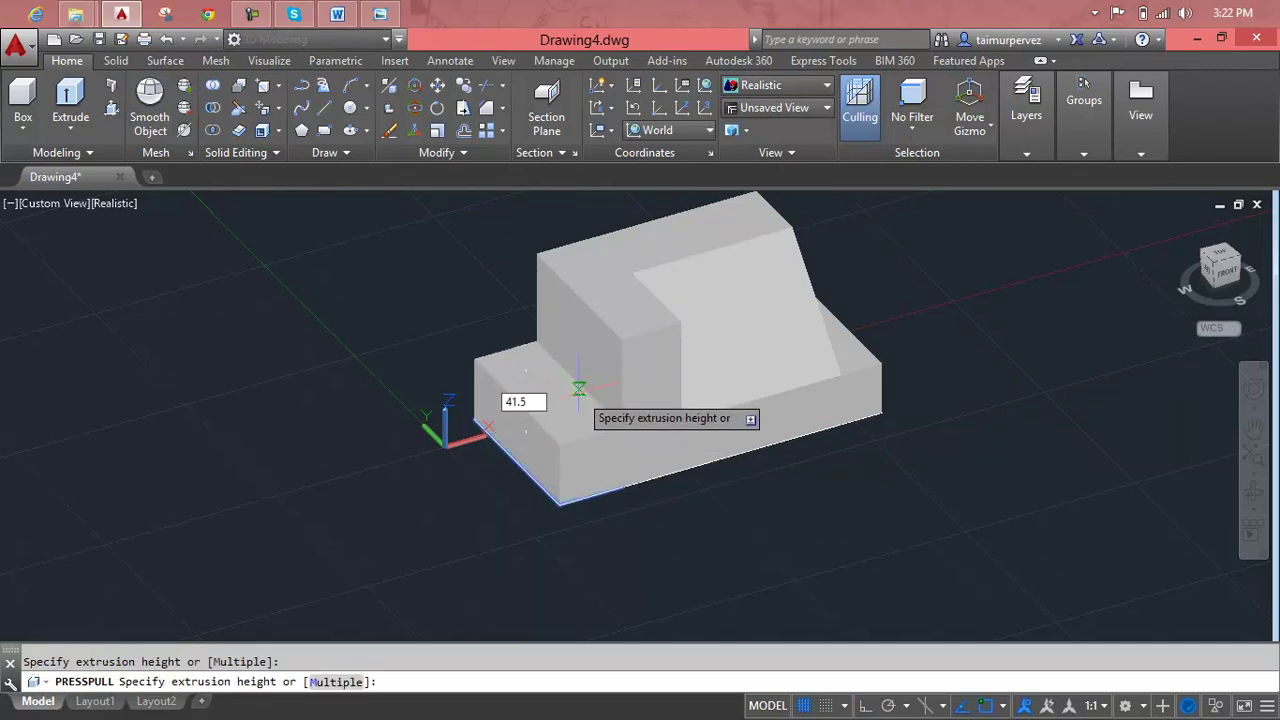
key("Return")
key("Escape")
middle_click_drag(751, 346, 623, 395, "shift")
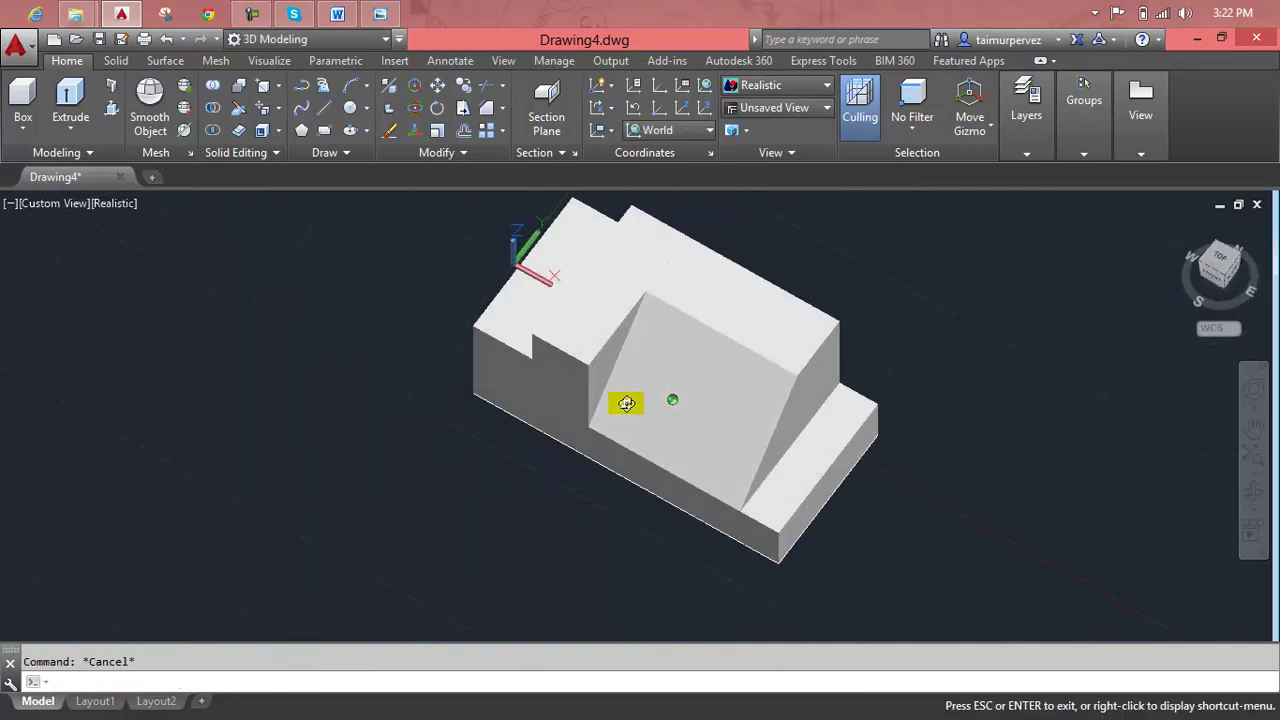
mouse_move(633, 343)
middle_mouse_down("shift")
mouse_move(640, 432)
mouse_move(700, 371)
mouse_move(766, 337)
mouse_move(583, 374)
mouse_move(531, 411)
mouse_move(509, 331)
mouse_move(654, 409)
mouse_move(823, 371)
mouse_move(864, 417)
mouse_move(686, 414)
mouse_move(655, 430)
mouse_move(677, 437)
mouse_move(738, 378)
middle_mouse_up("shift")
scroll(666, 423, "down", 2)
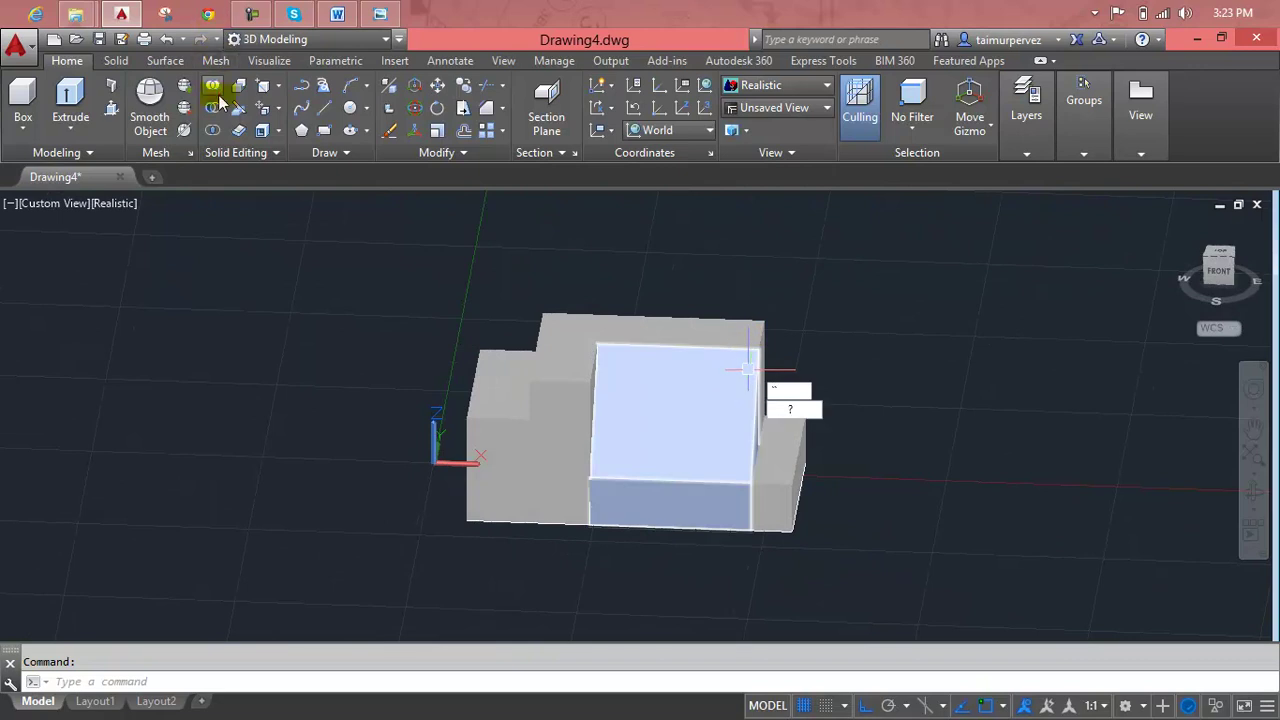
- Window-select the whole model, view its right-click options, then clear the selection
left_click(975, 281)
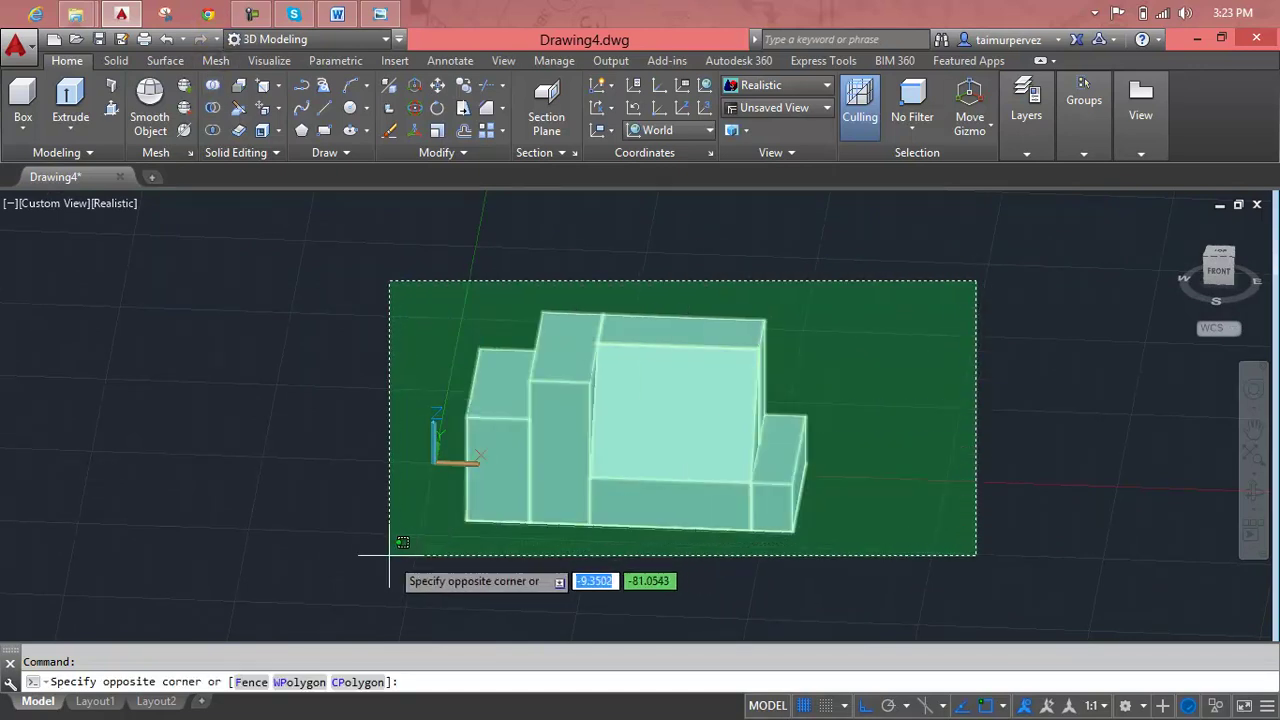
left_click(389, 556)
right_click(366, 512)
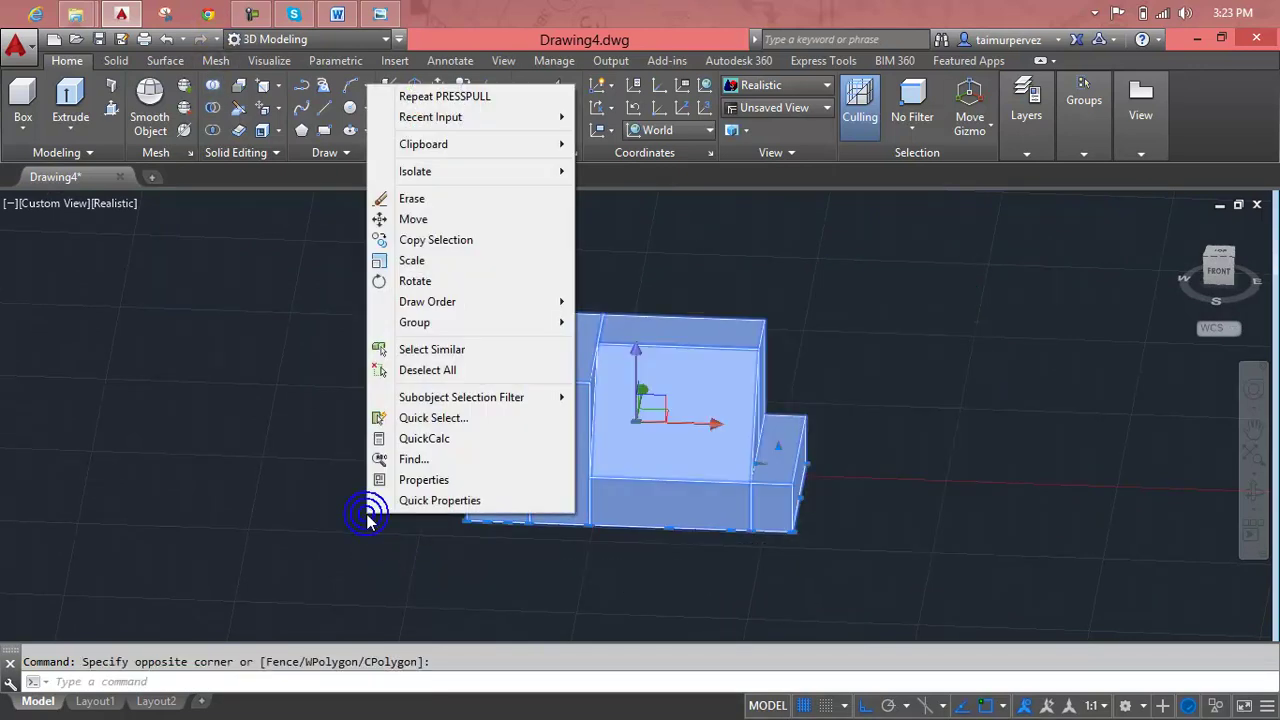
left_click(198, 201)
key("Escape")
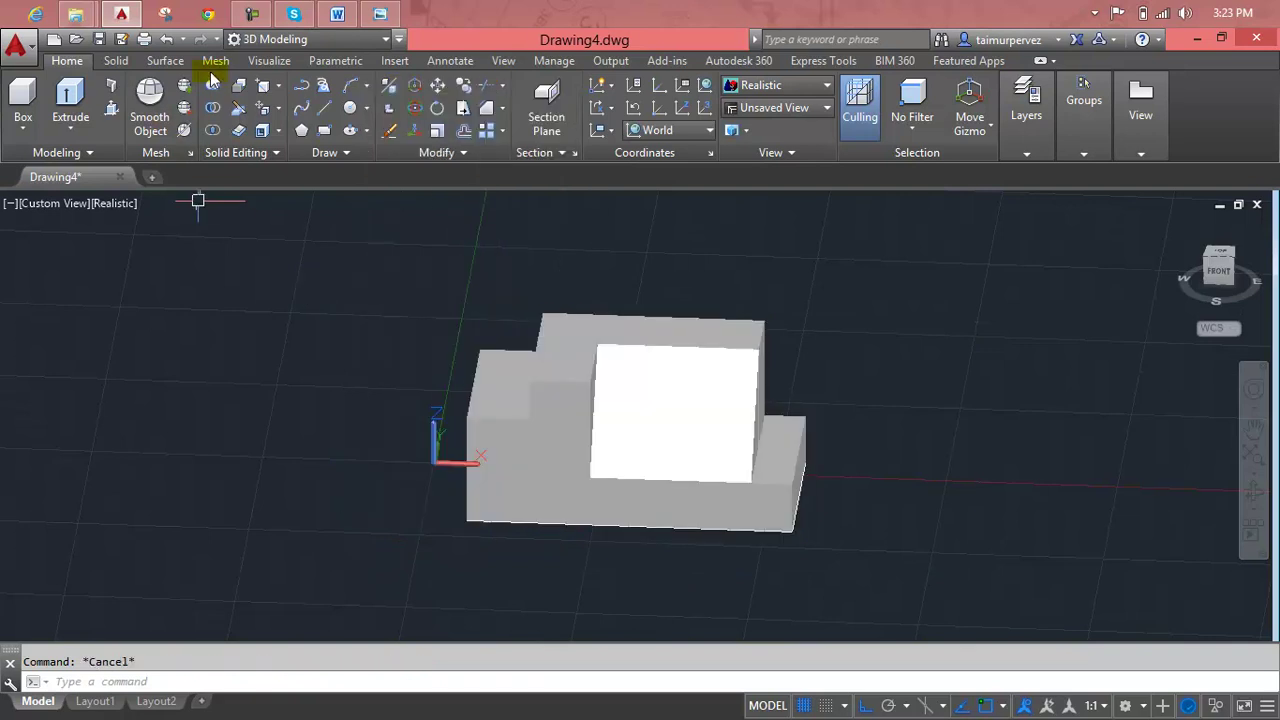
- Union all 18 solids into a single cutter holder solid
left_click(219, 89)
left_click(922, 262)
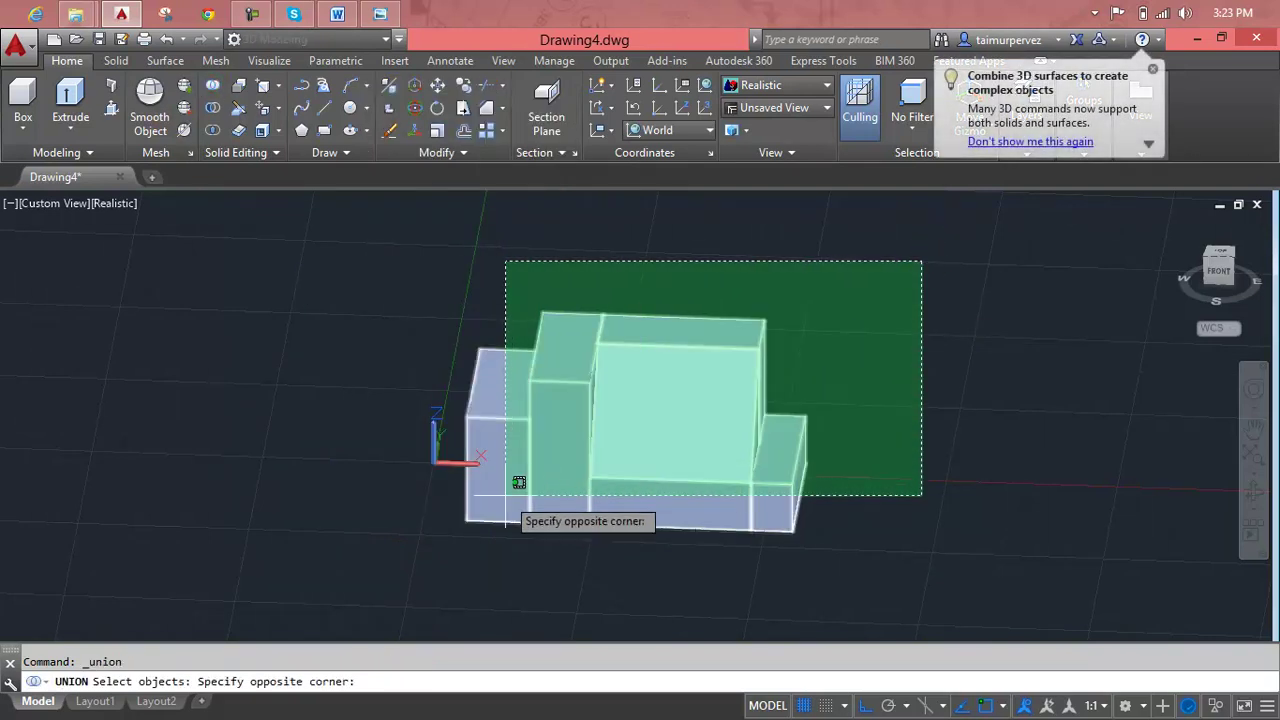
left_click(426, 548)
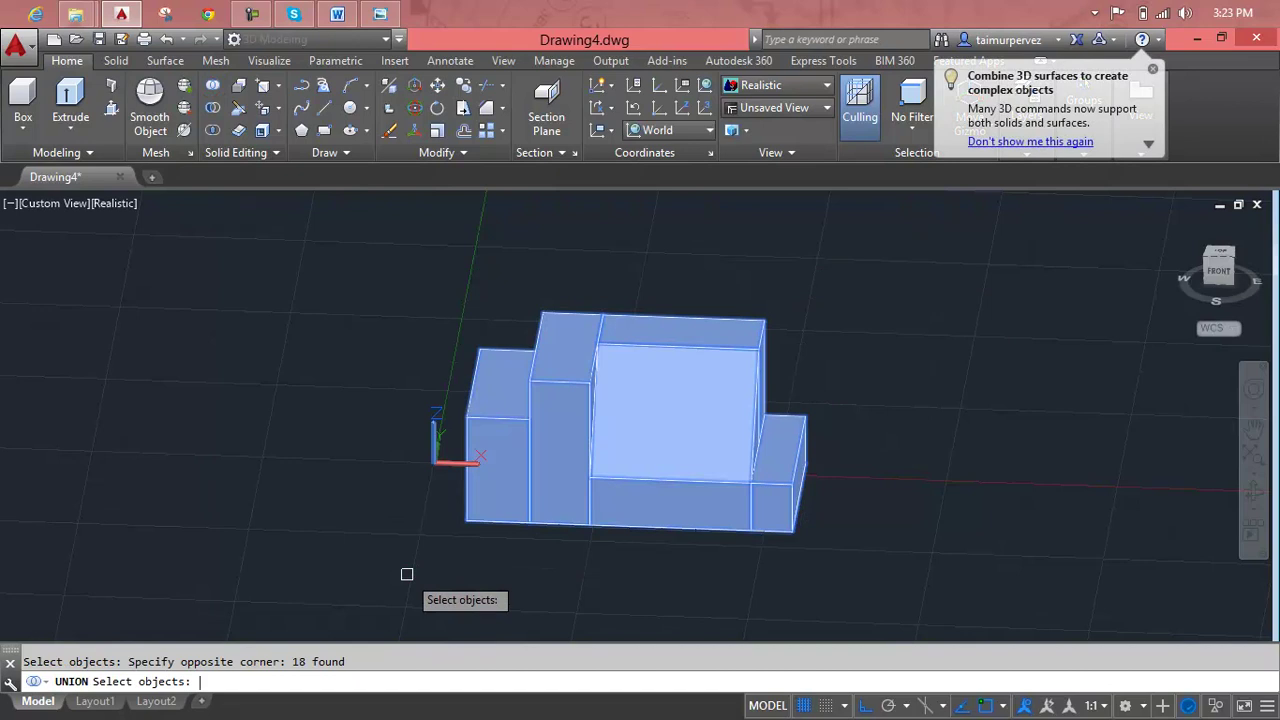
key("Return")
mouse_move(748, 427)
middle_mouse_down("shift")
mouse_move(566, 437)
mouse_move(566, 392)
mouse_move(594, 400)
mouse_move(571, 400)
mouse_move(571, 457)
mouse_move(863, 437)
mouse_move(815, 471)
mouse_move(771, 480)
mouse_move(760, 466)
middle_mouse_up("shift")
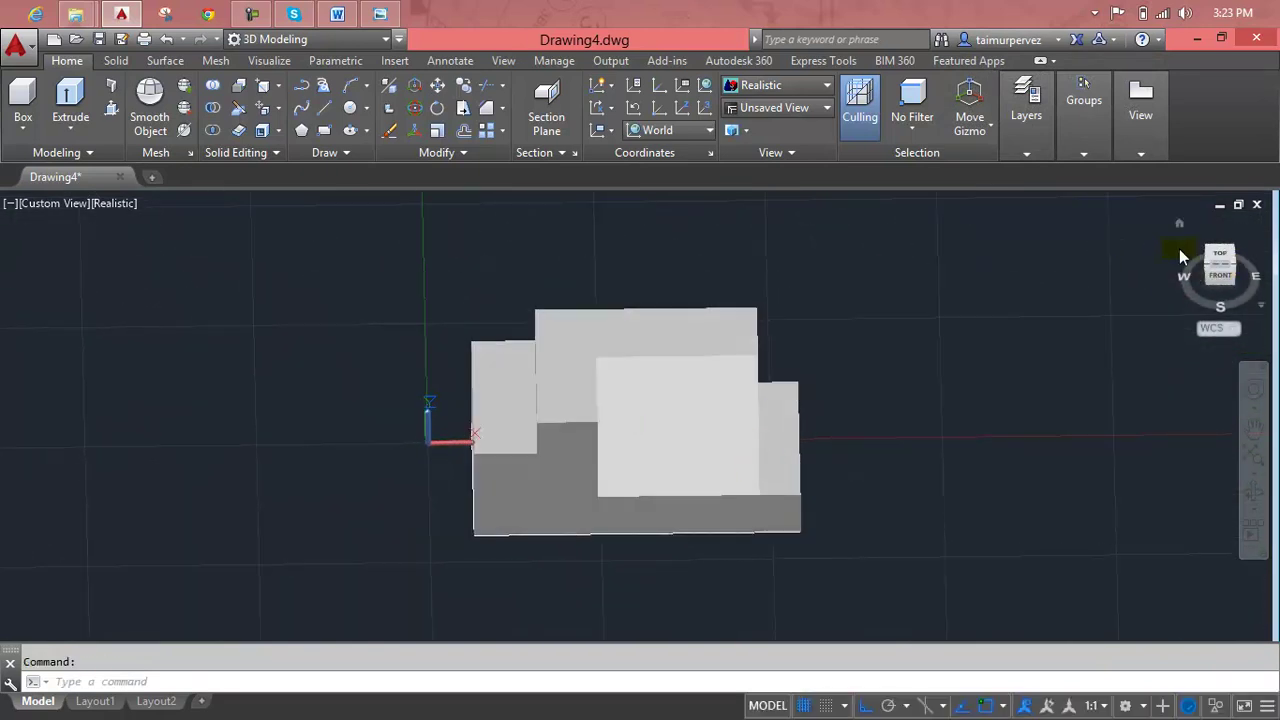
- Return to the Home isometric view and compare with the Cutter Holder reference drawing
left_click(1174, 221)
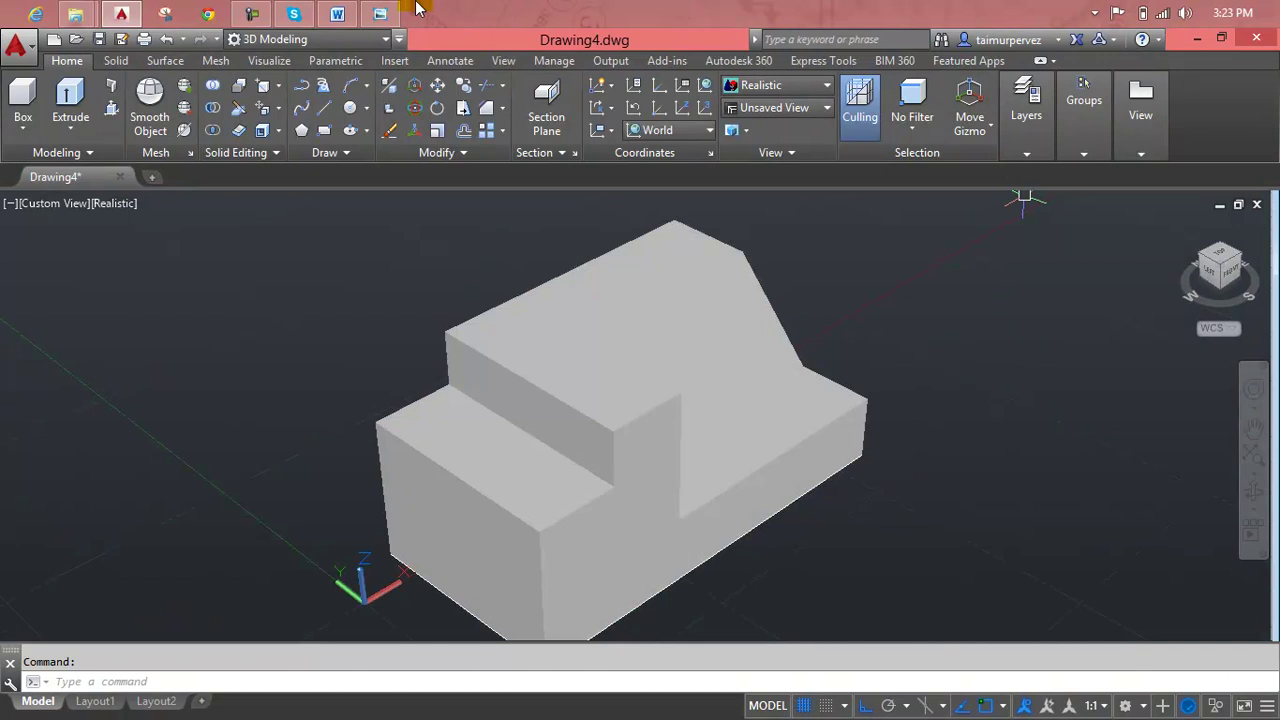
mouse_move(379, 14)
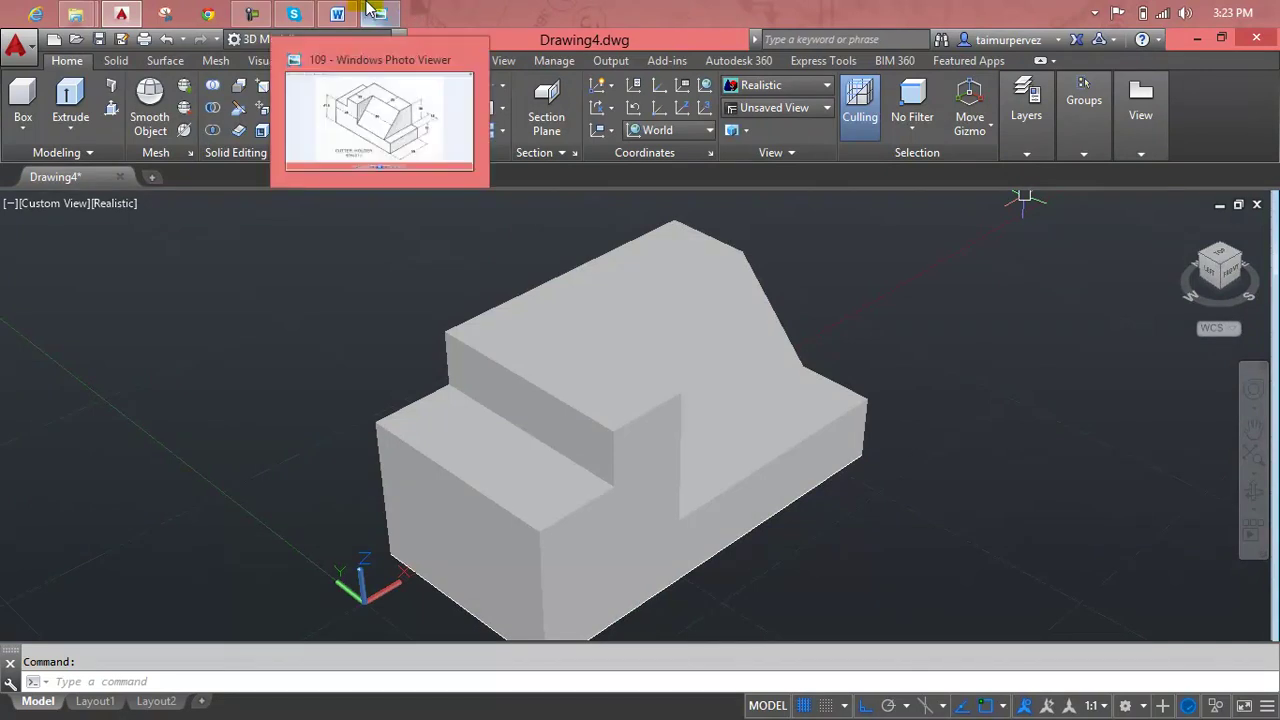
left_click(372, 9)
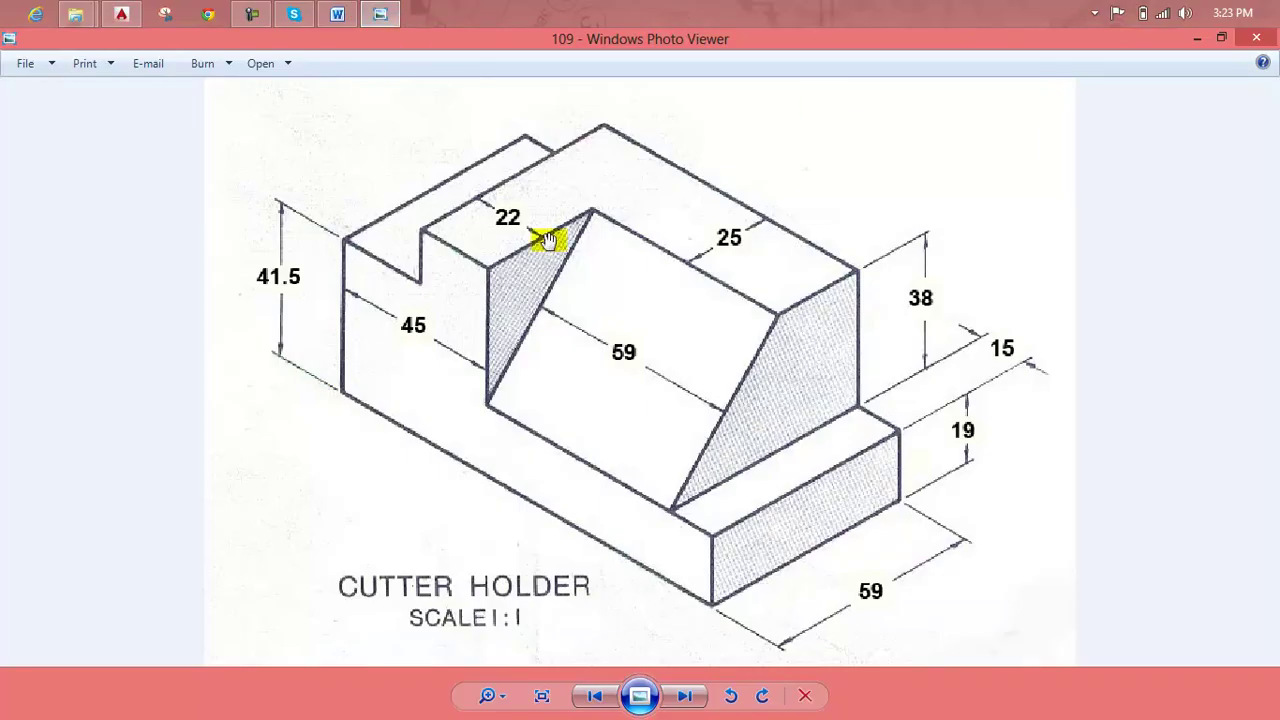
mouse_move(1220, 45)
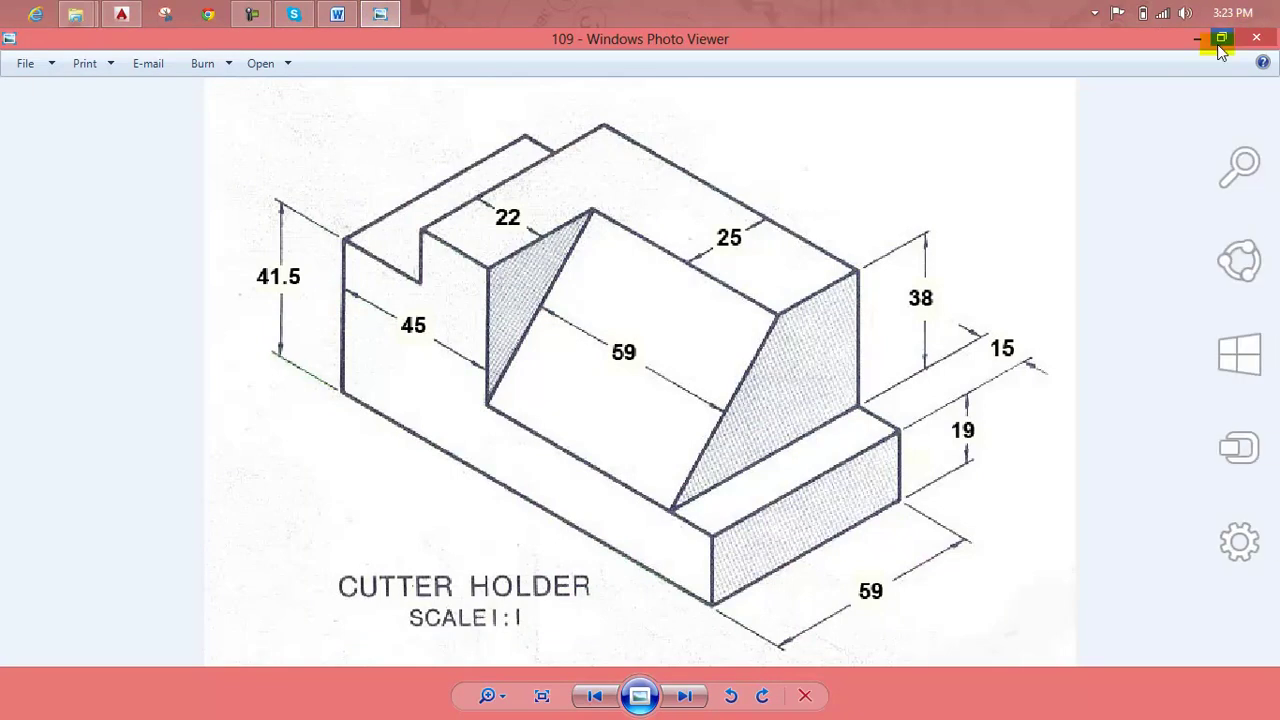
left_click(1197, 40)
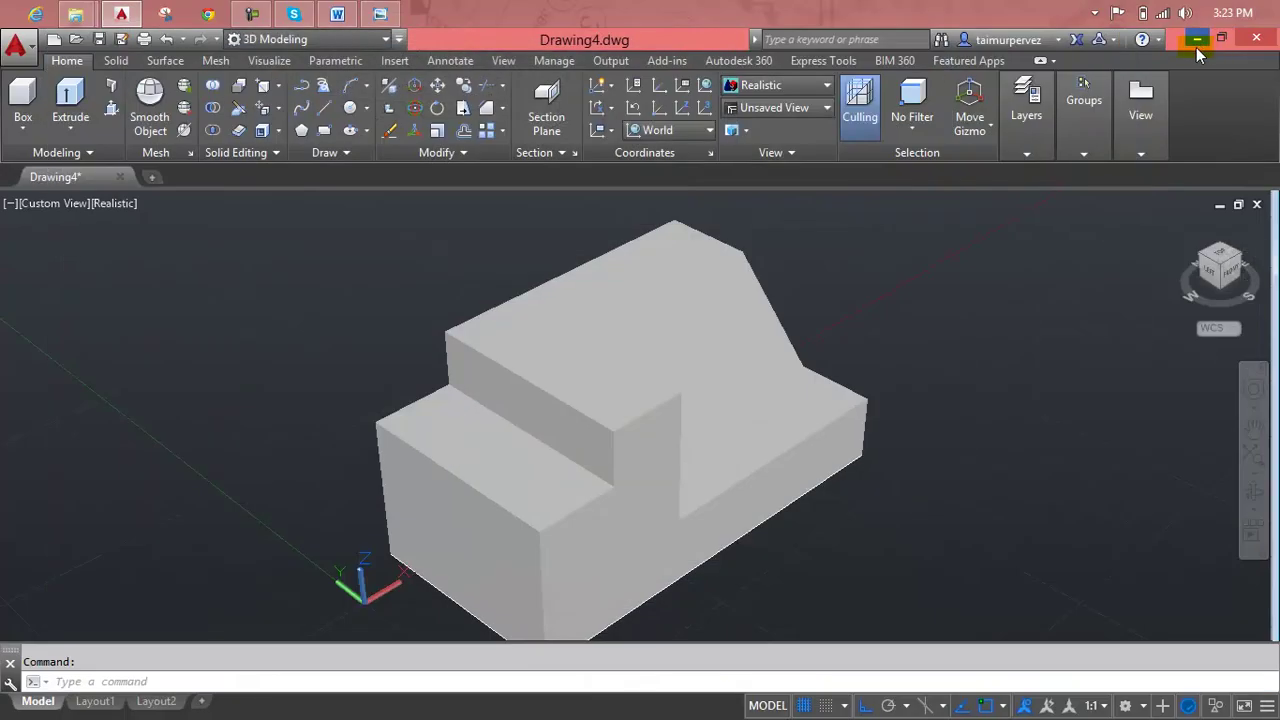
left_click(826, 85)
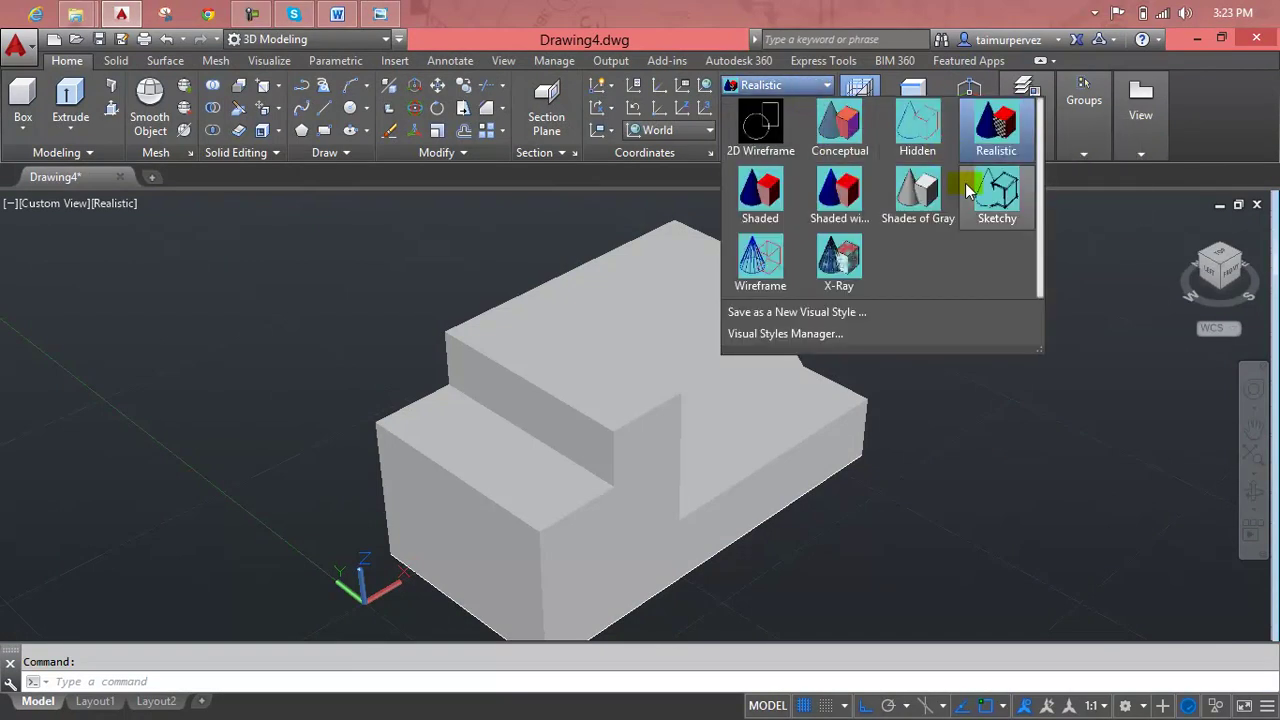
left_click(905, 210)
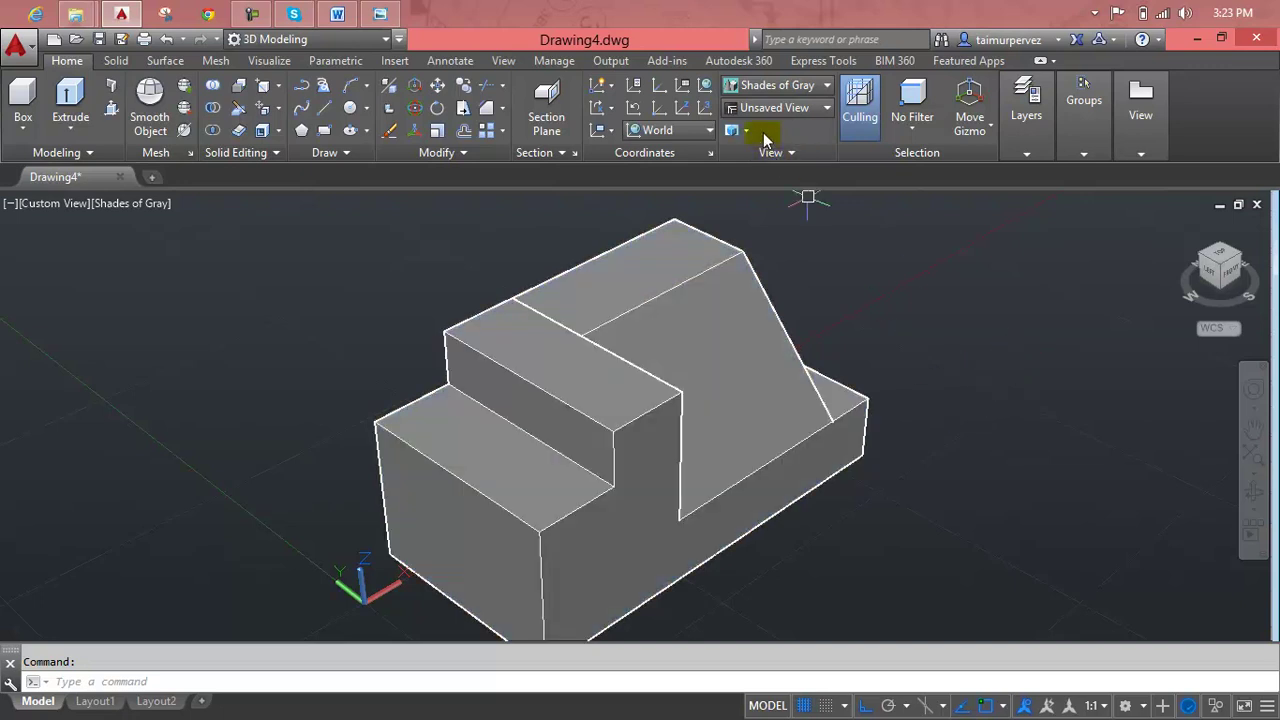
left_click(770, 85)
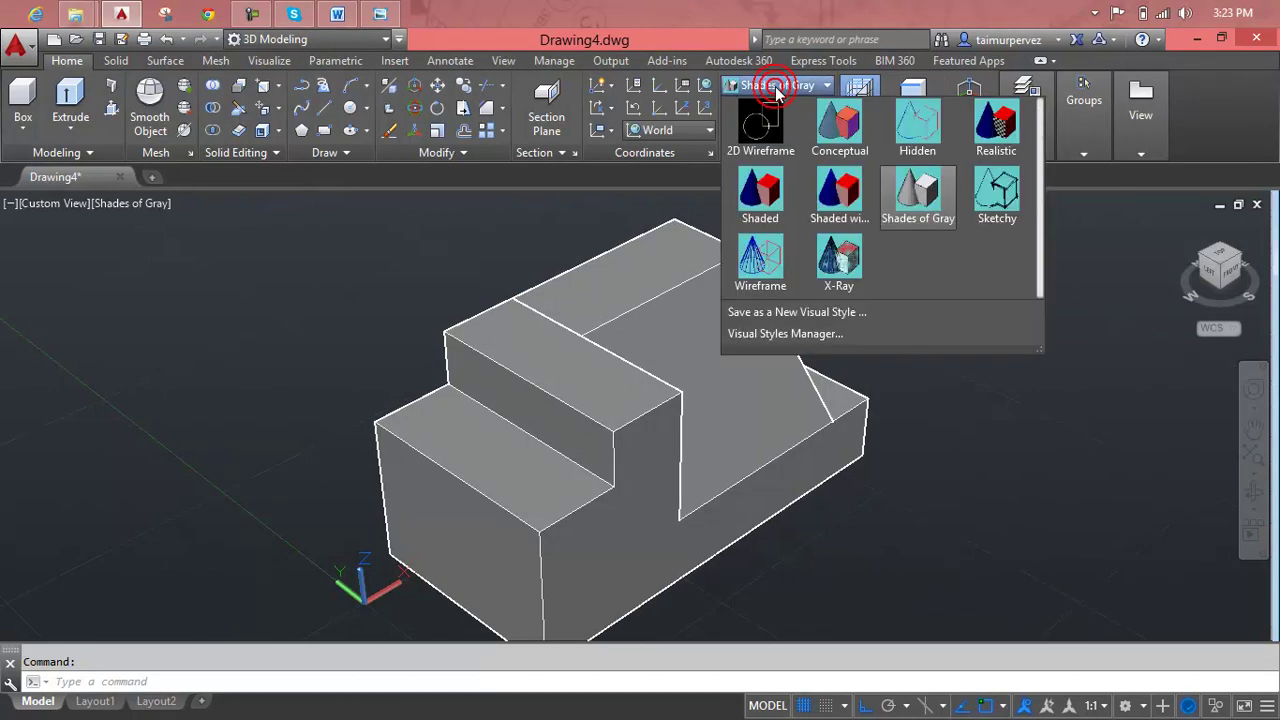
left_click(843, 178)
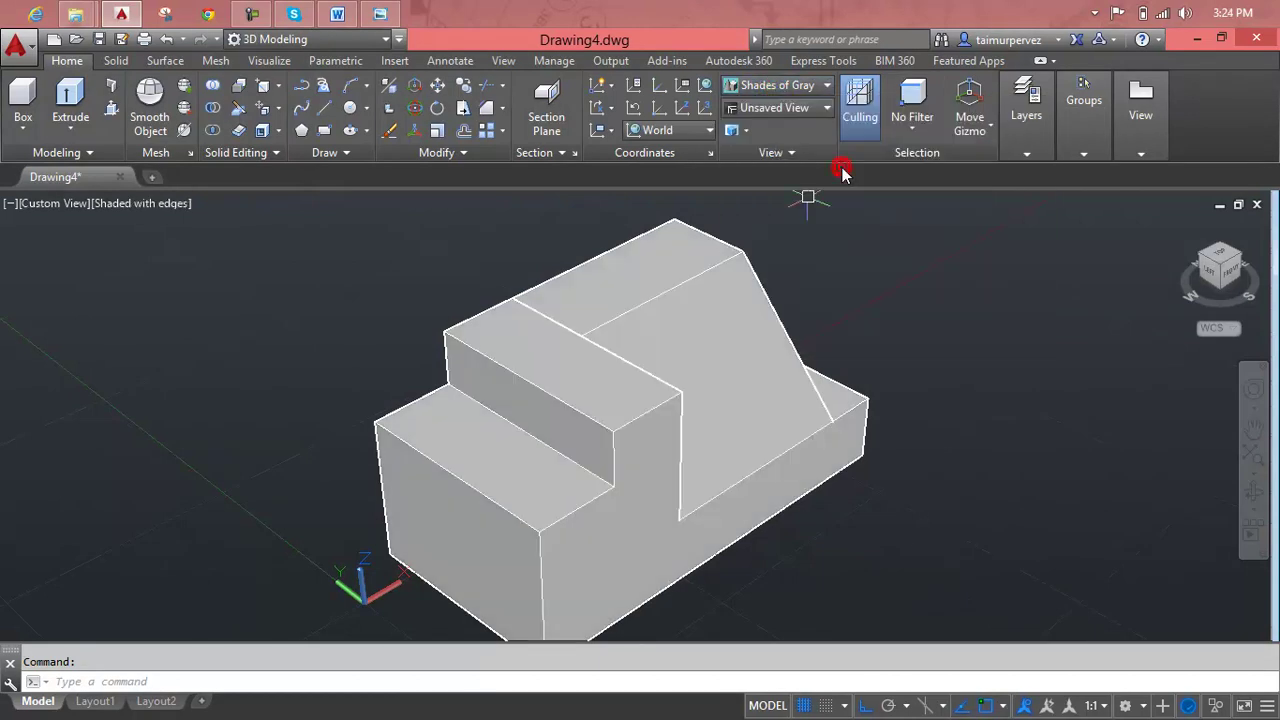
left_click(775, 87)
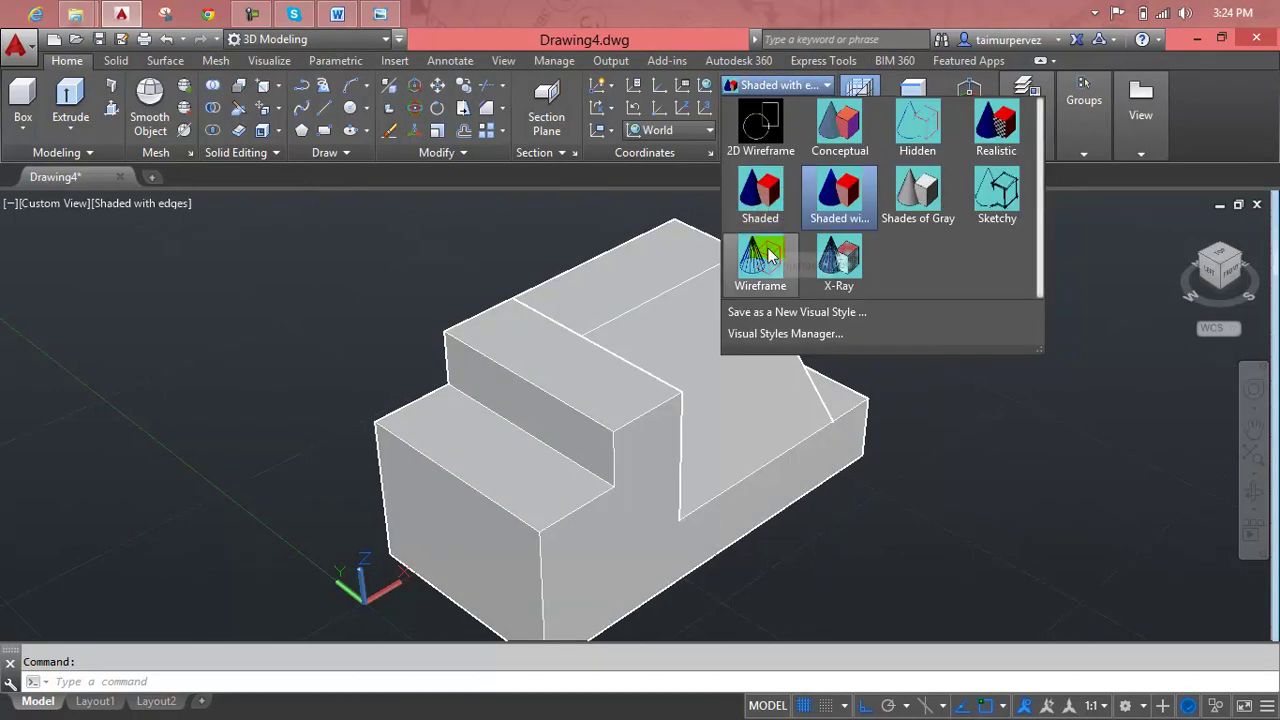
left_click(760, 255)
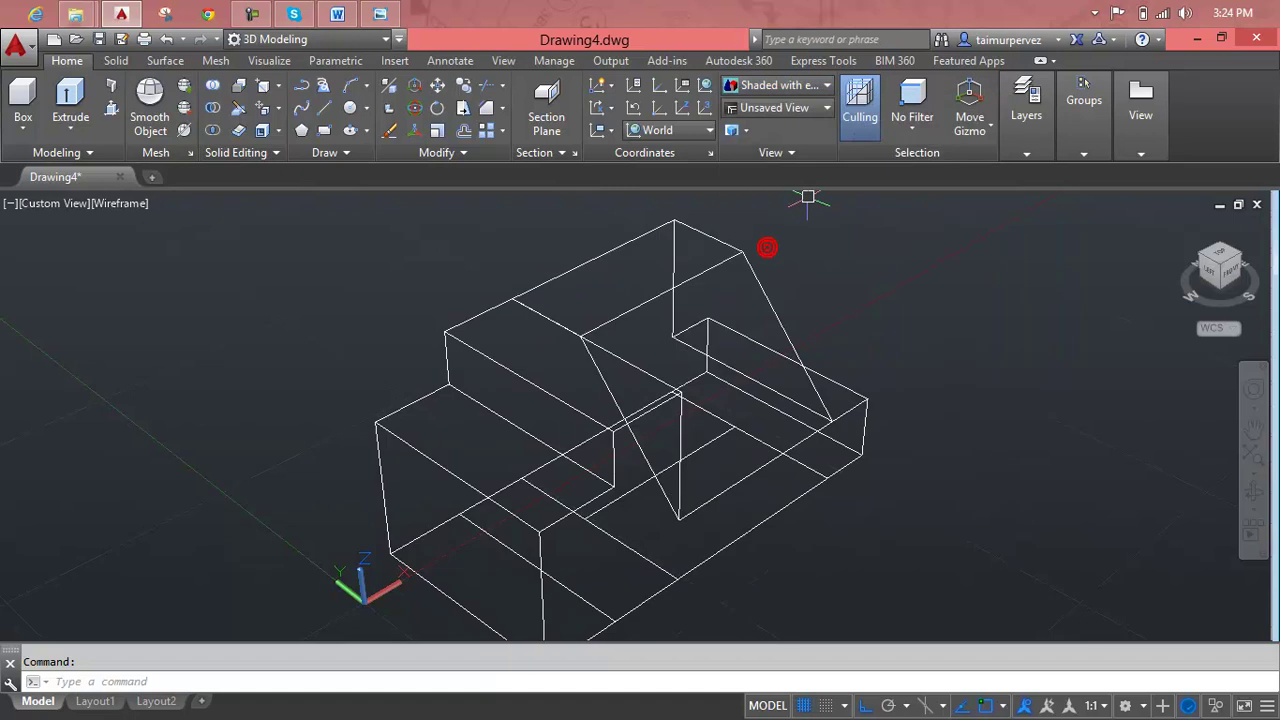
left_click(770, 85)
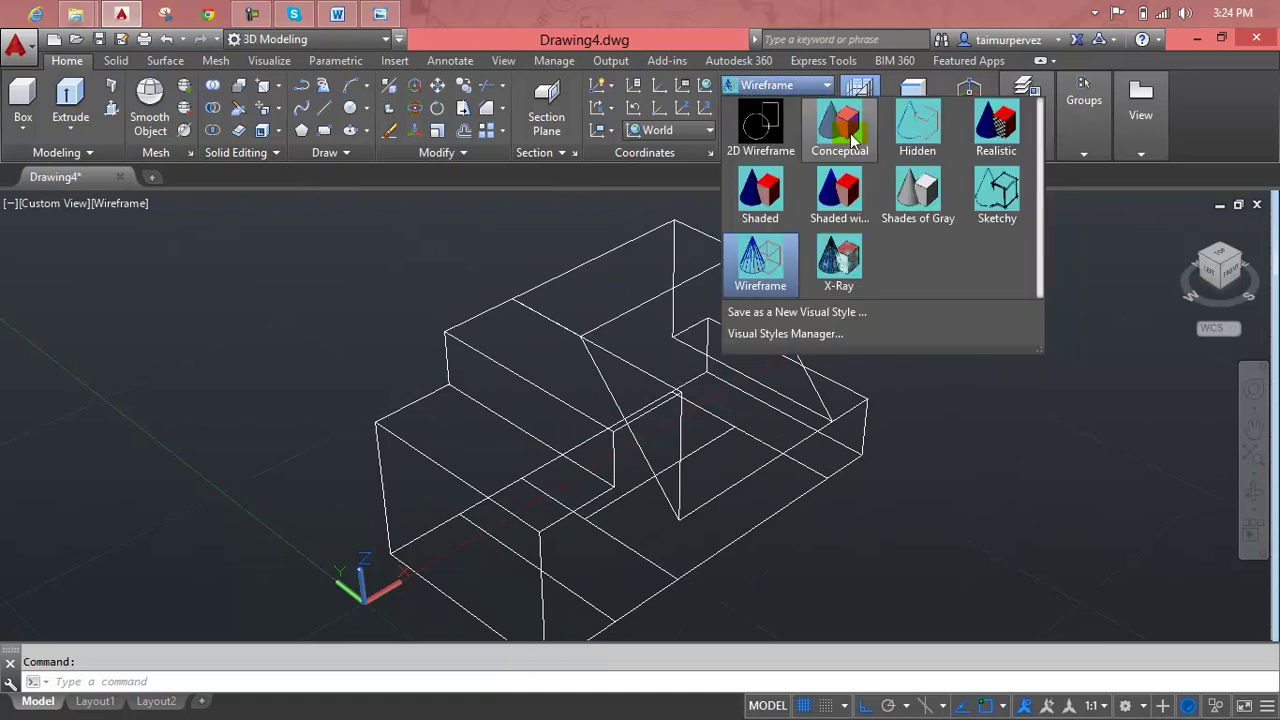
left_click(1000, 130)
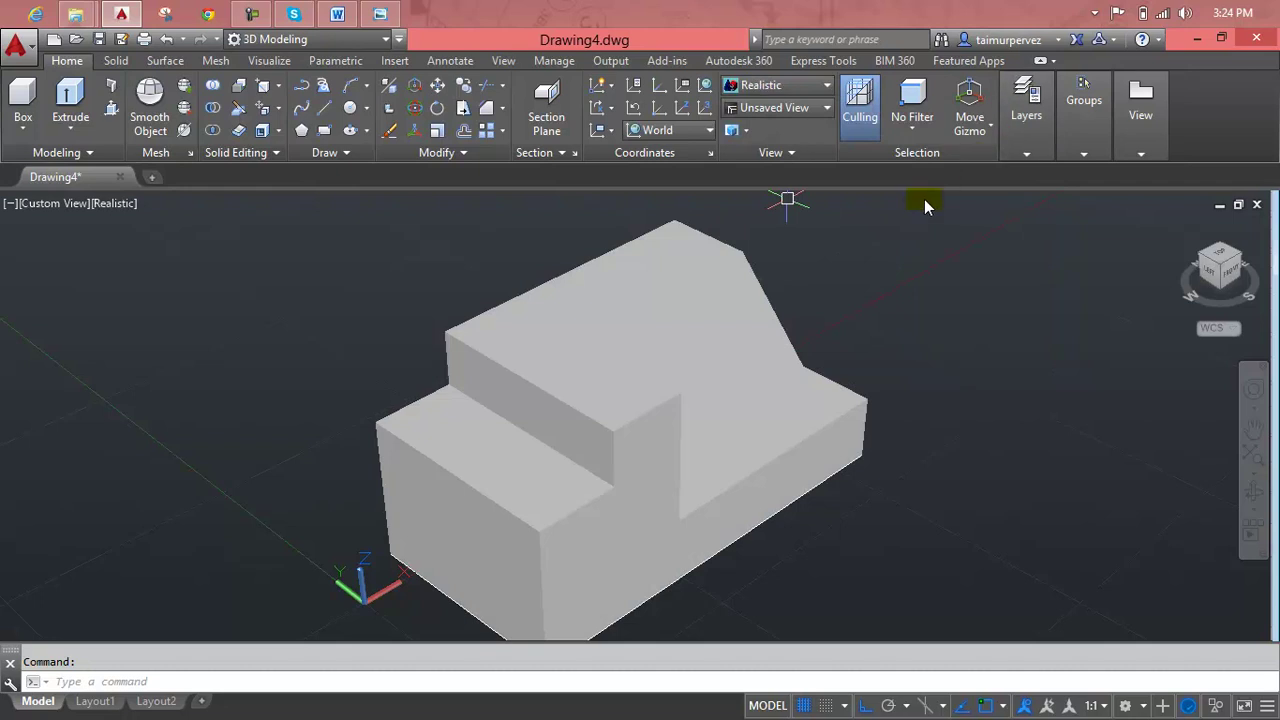
left_click(747, 308)
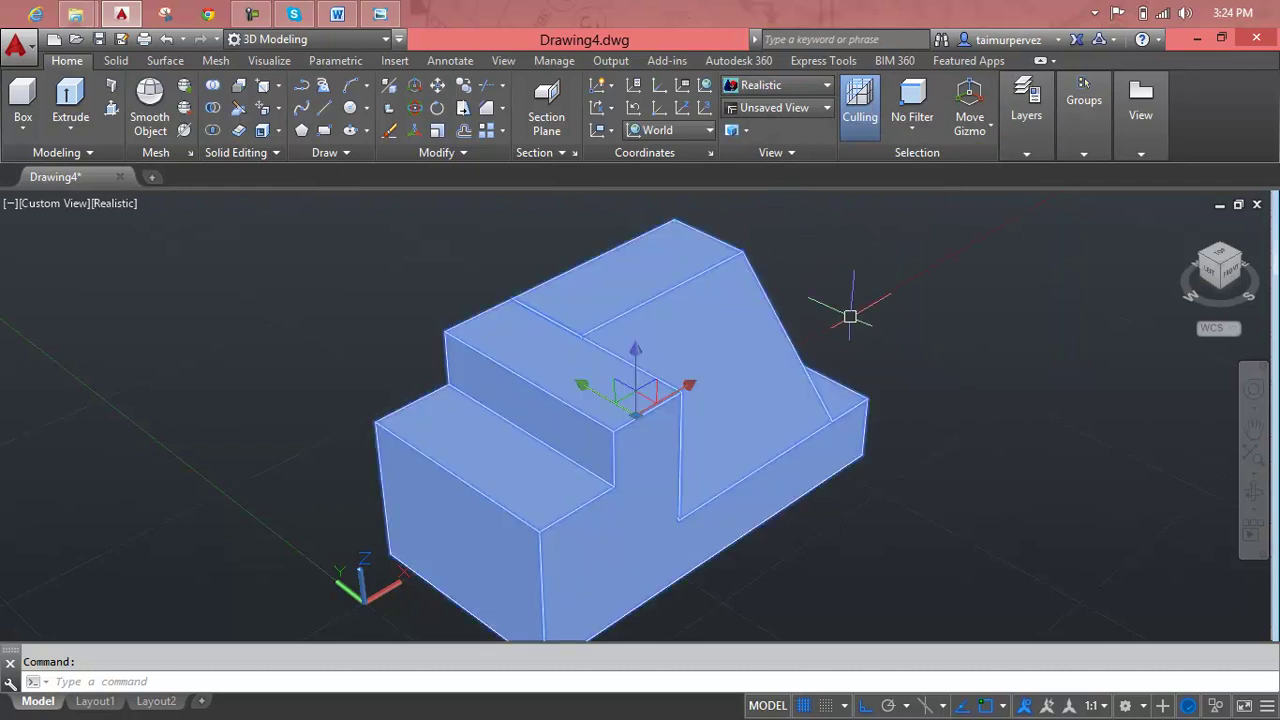
- Orbit to look down on the model and select it to confirm it is one 3D Solid
key("Escape")
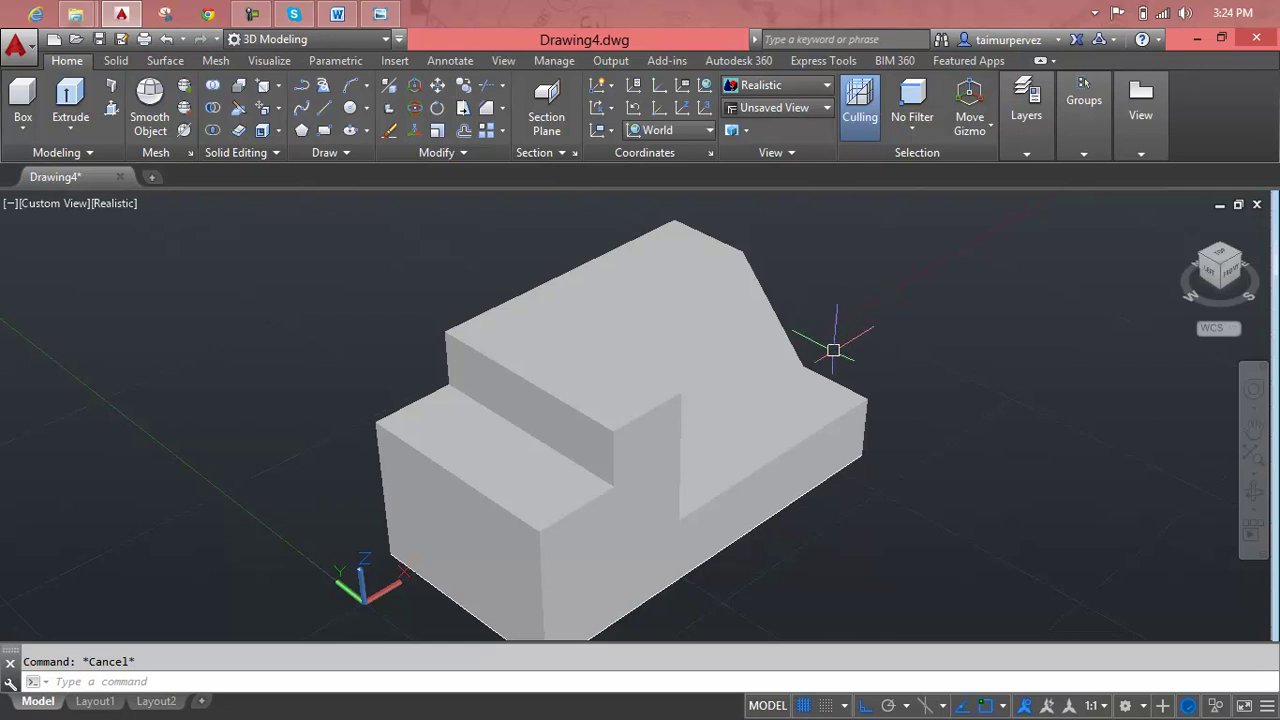
middle_click_drag(644, 485, 736, 415, "shift")
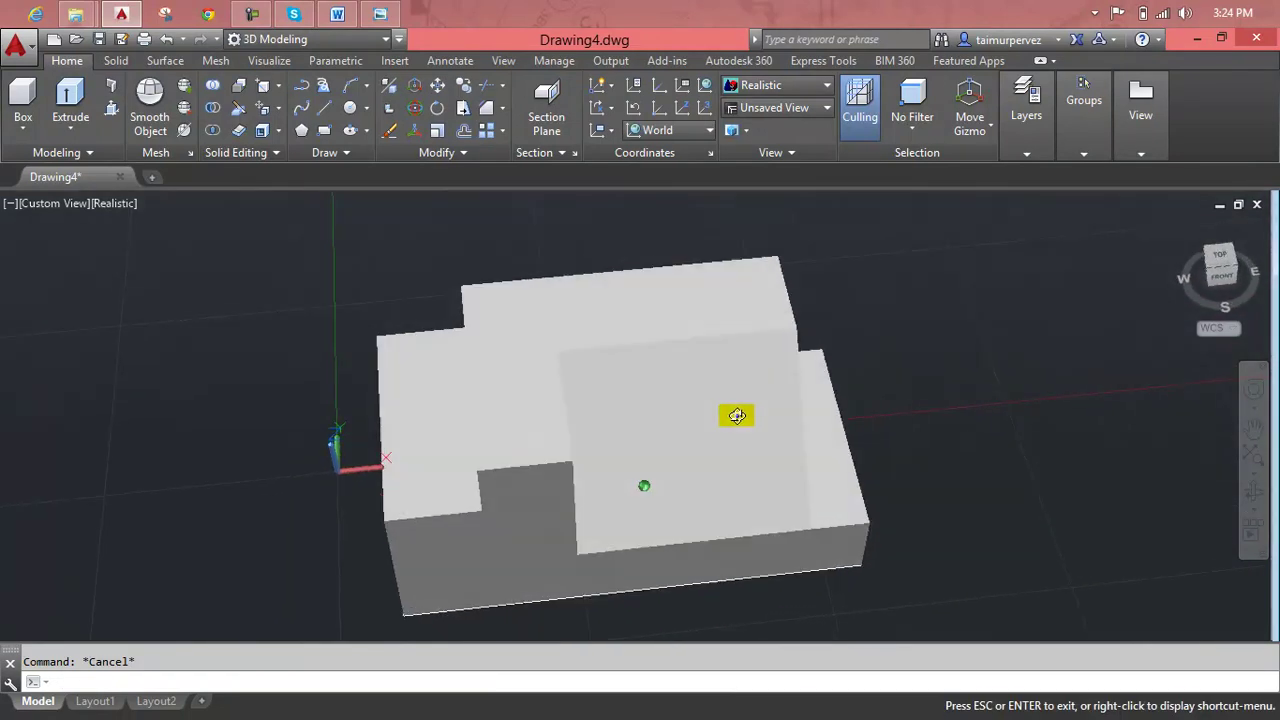
left_click(735, 415)
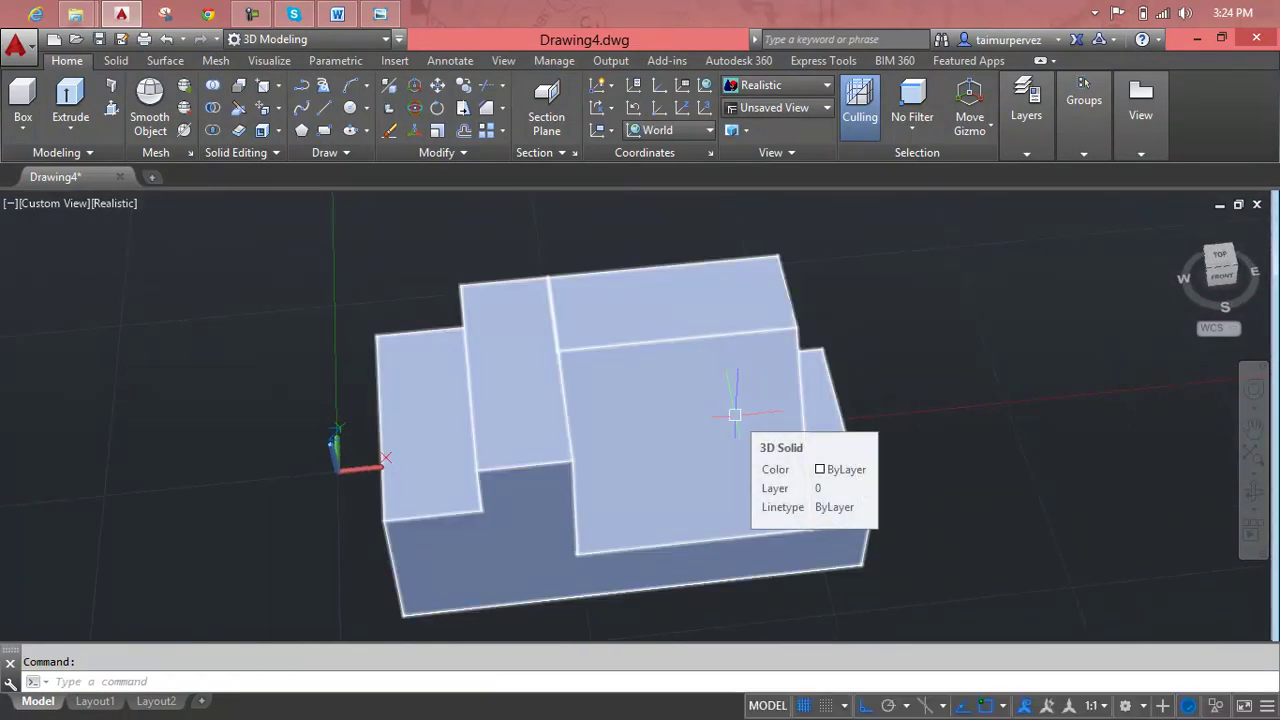